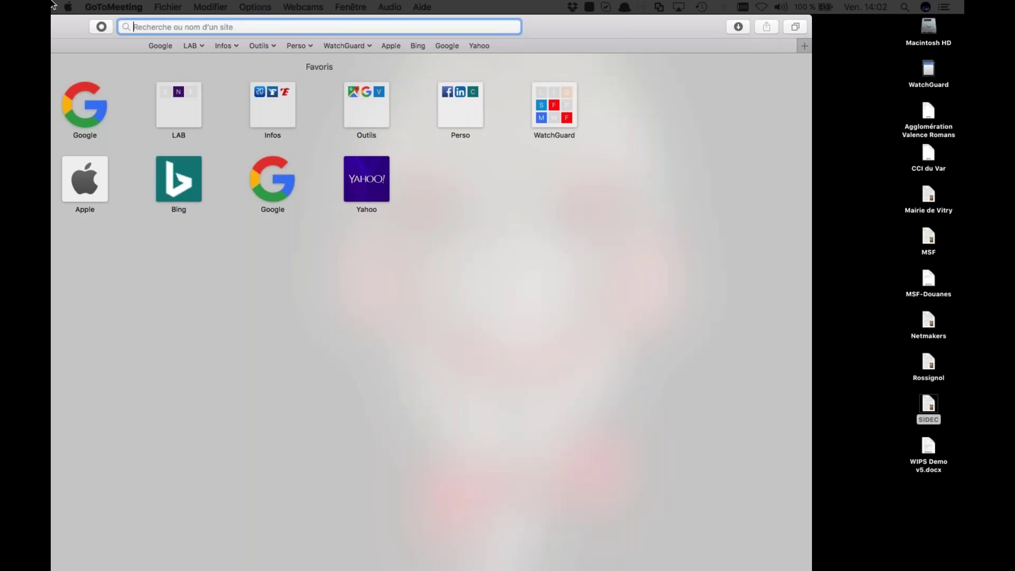
Launch Safari from the desktop so it opens full screen on the Favoris page
double_click(227, 27)
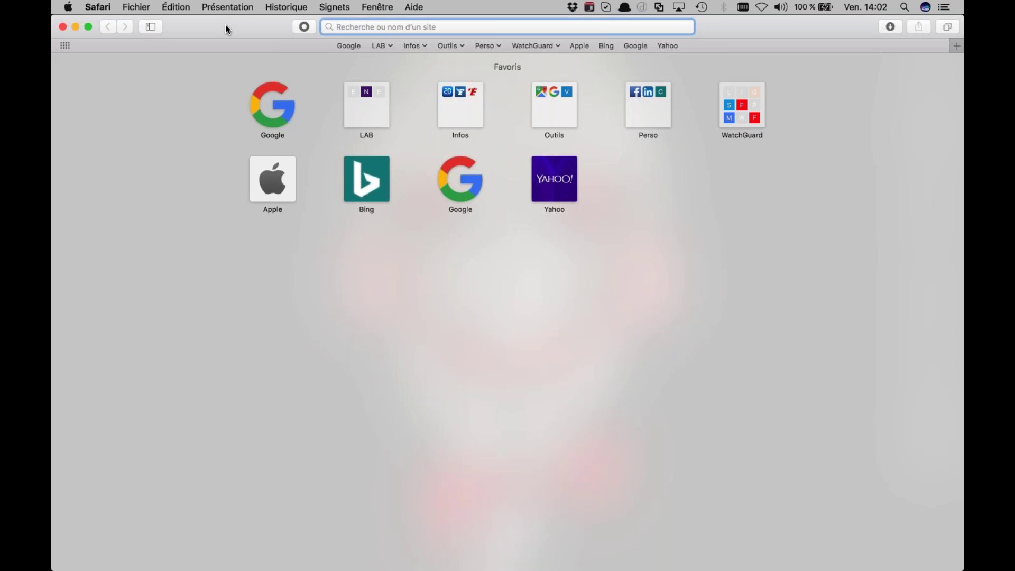
Go to watchguard.com and sign in as a partner with the saved credentials
text(watchguard)
key(Return)
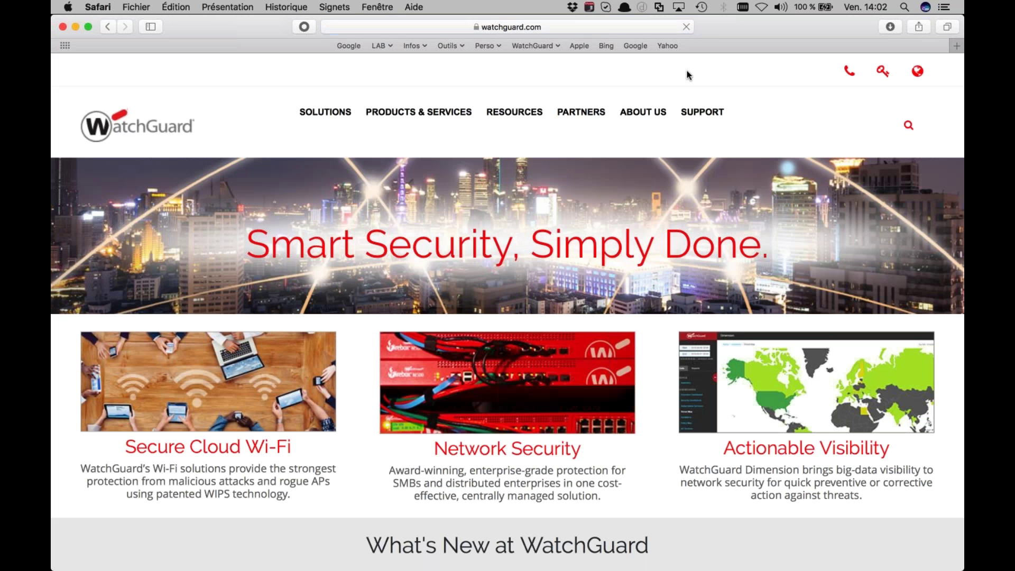
mouse_move(891, 82)
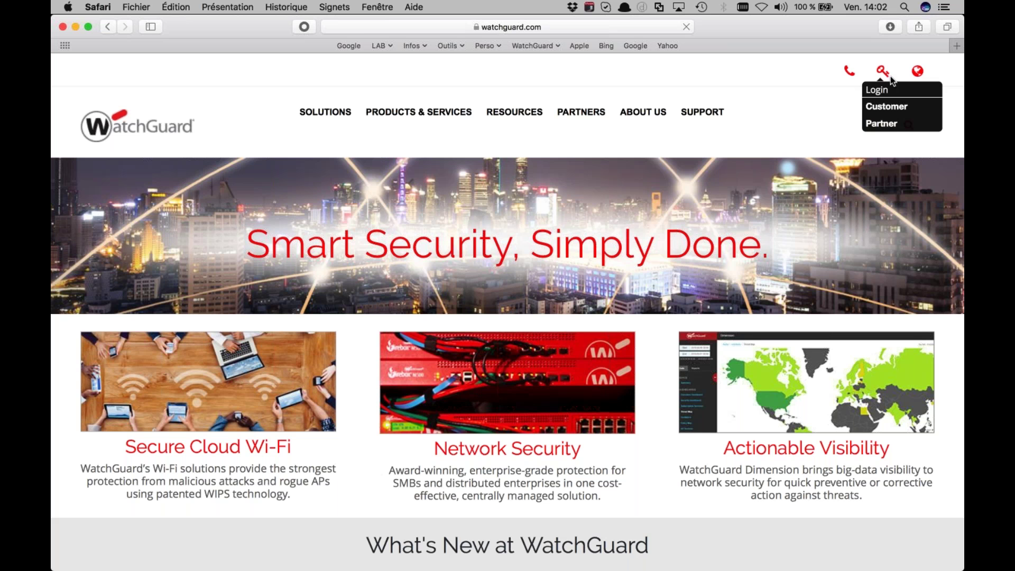
click(880, 123)
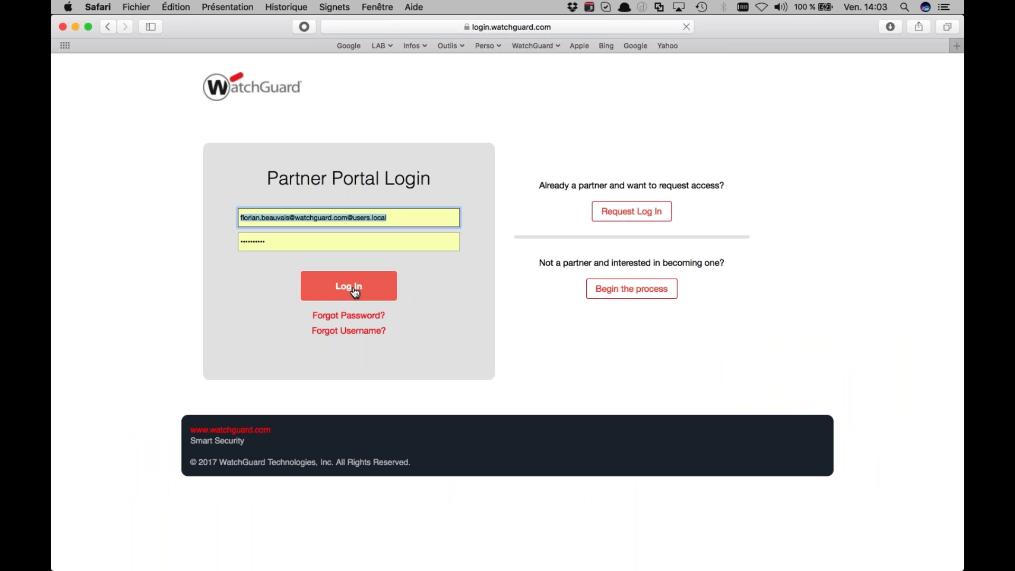
click(355, 292)
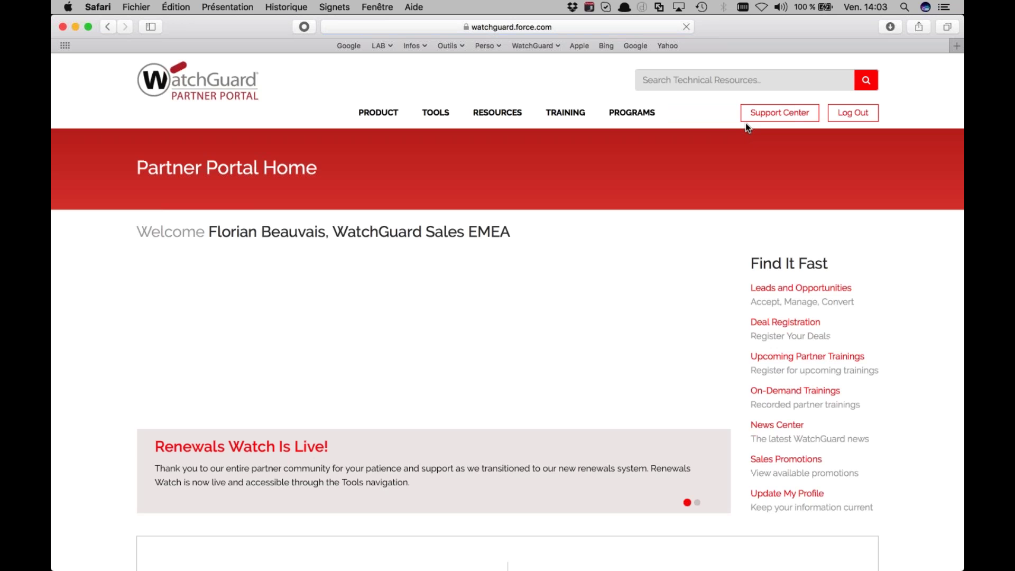
Open the Support Center's My WatchGuard > Manage Products list of activated devices
click(791, 117)
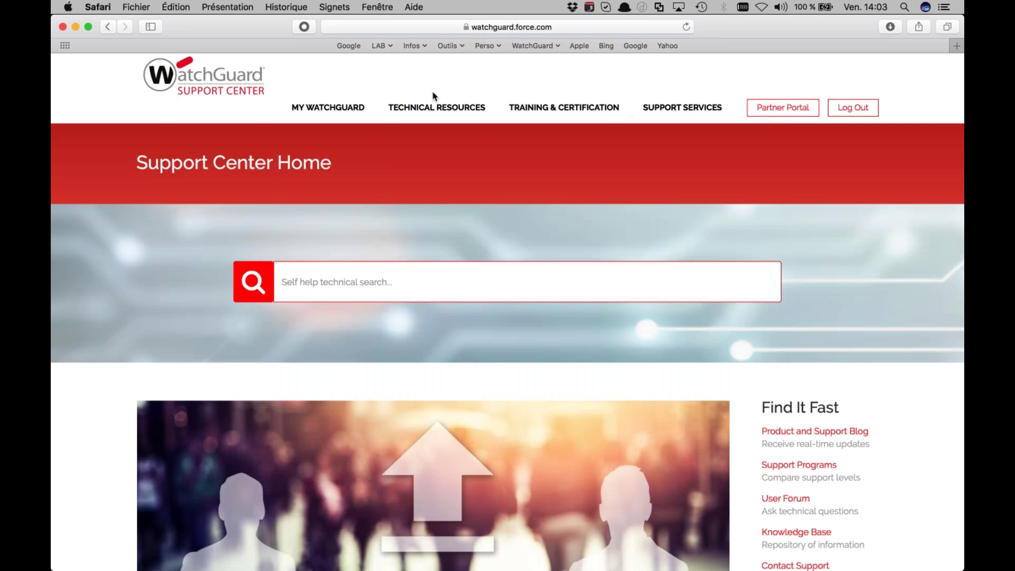
mouse_move(327, 111)
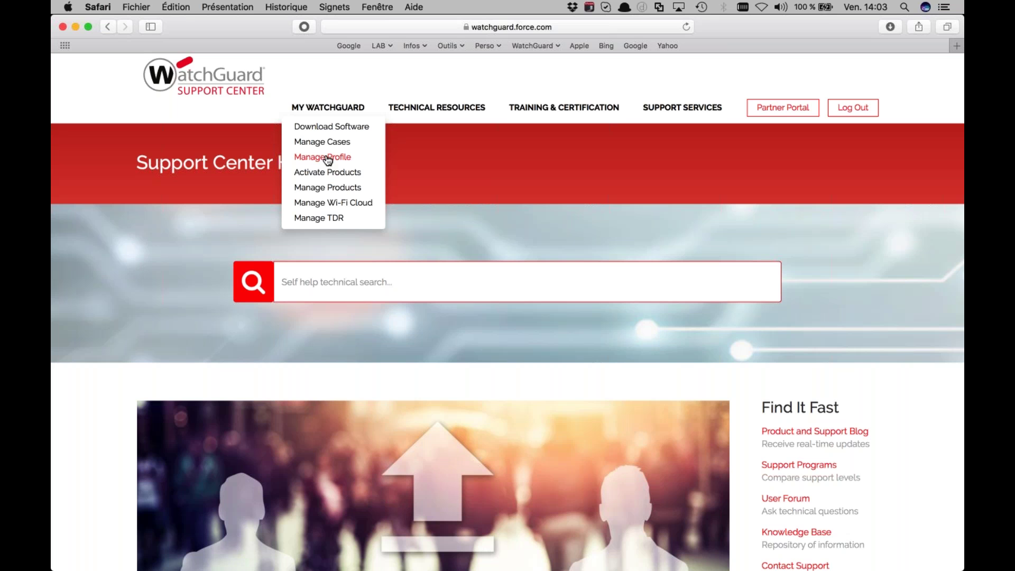
click(316, 190)
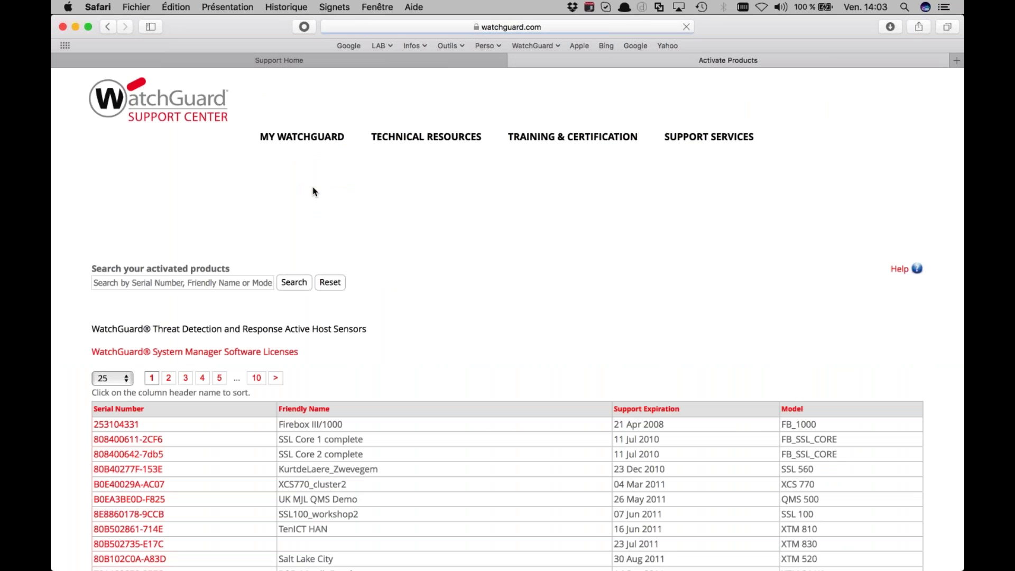
Search the products for FBEA_AP120, then FBEA_AP320, then FBEA_AP120 again
click(165, 285)
text(FBEA_AP)
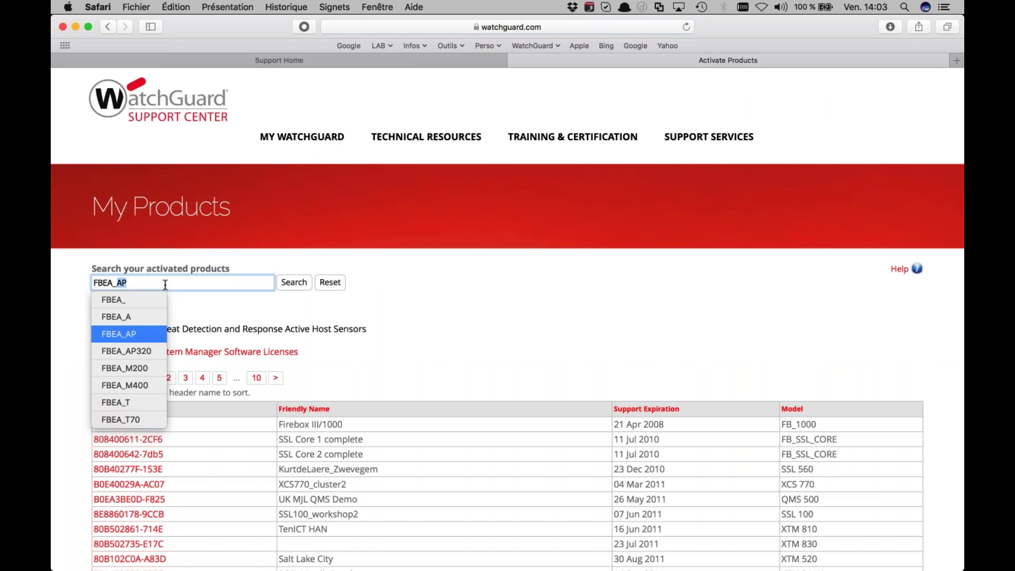
text(120)
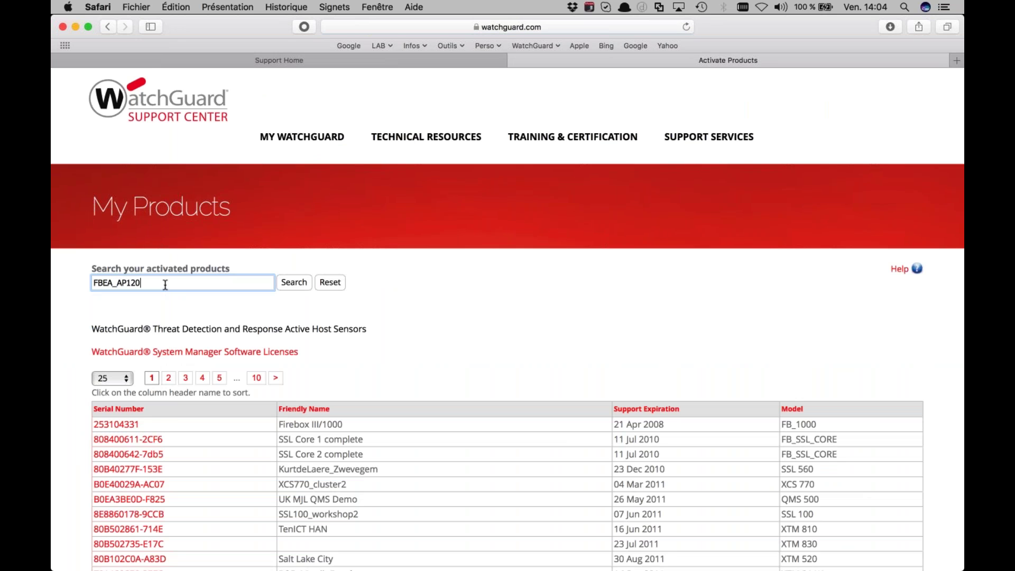
click(294, 283)
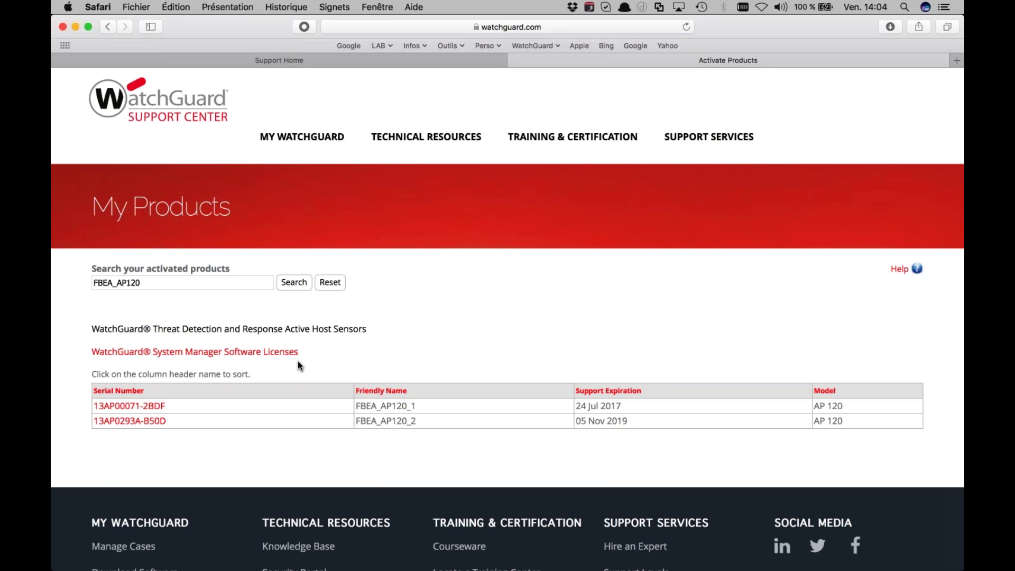
click(151, 284)
key(BackSpace)
key(BackSpace)
key(BackSpace)
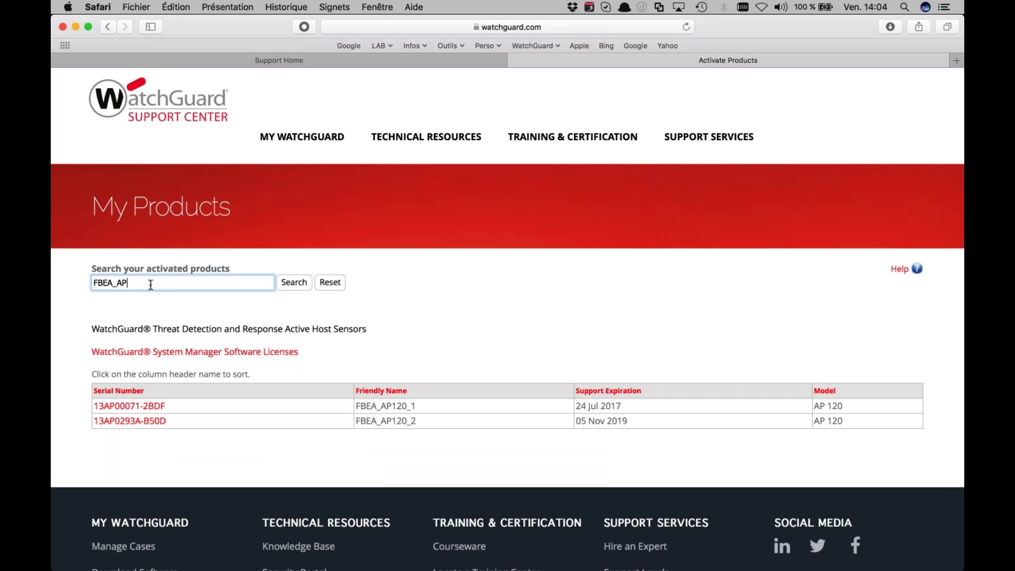
text(320)
key(Return)
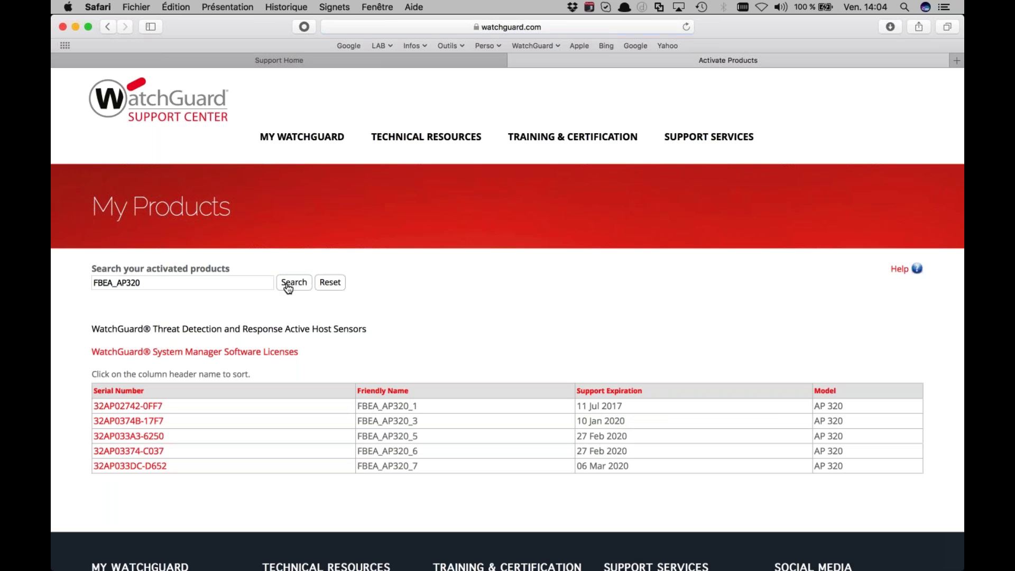
click(217, 282)
key(BackSpace)
key(BackSpace)
key(BackSpace)
text(120)
key(Return)
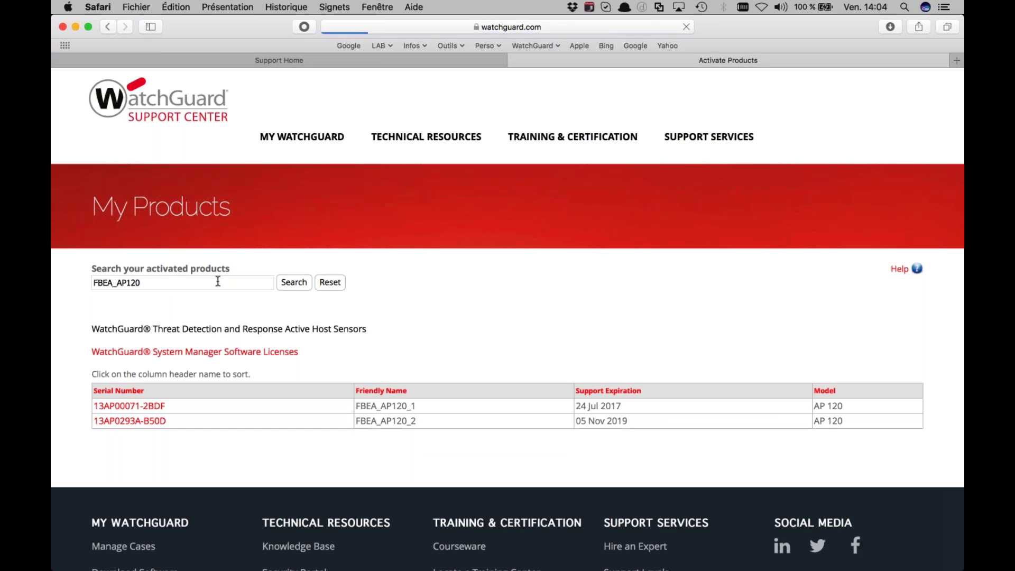
Copy the friendly name FBEA_AP120_2 and open Activate Products in a new tab
triple_click(416, 419)
drag(416, 418, 355, 425)
key(super+c)
mouse_move(322, 139)
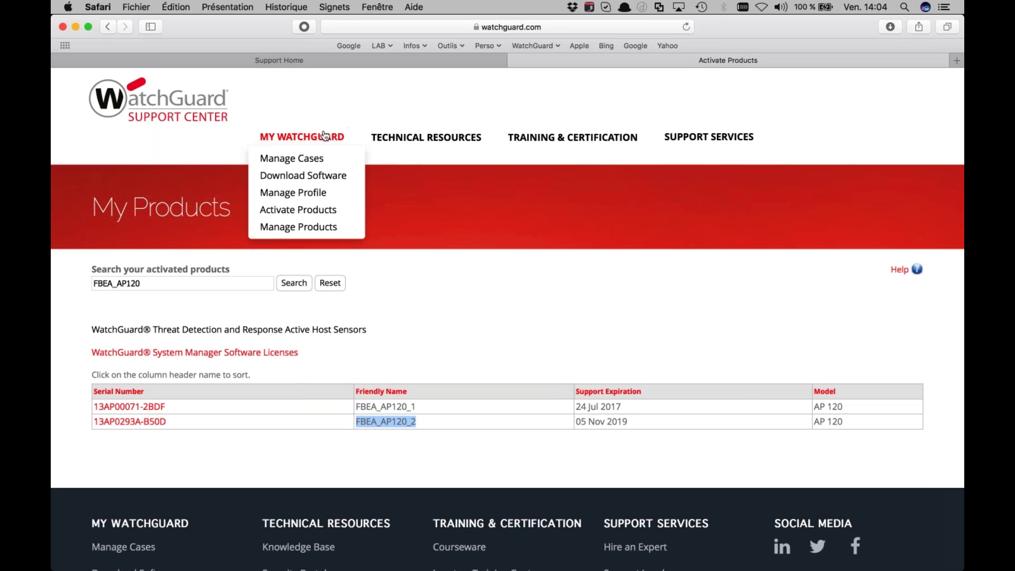
click(311, 214)
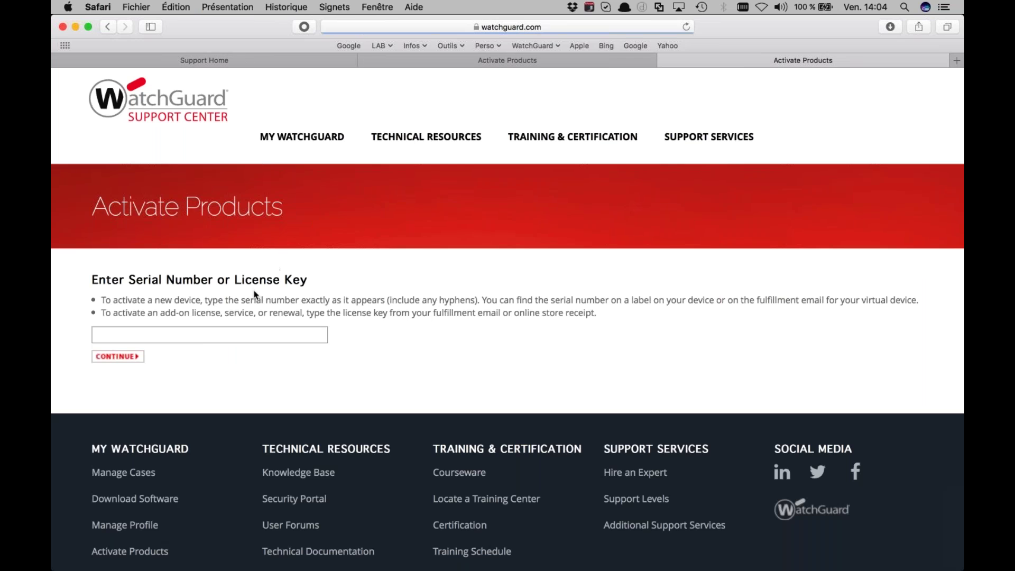
Enter the access point's serial number and submit it
click(200, 339)
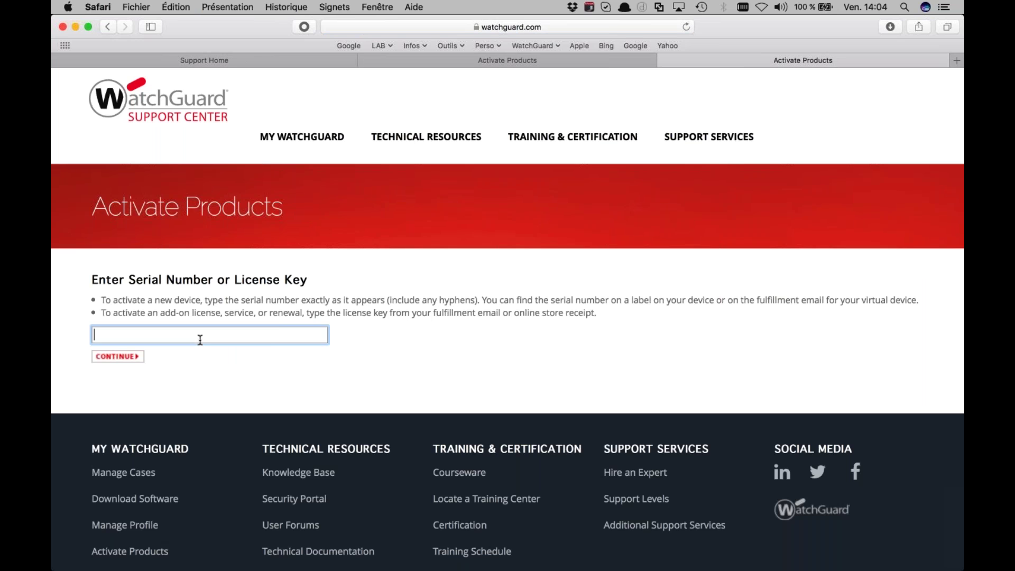
click(133, 357)
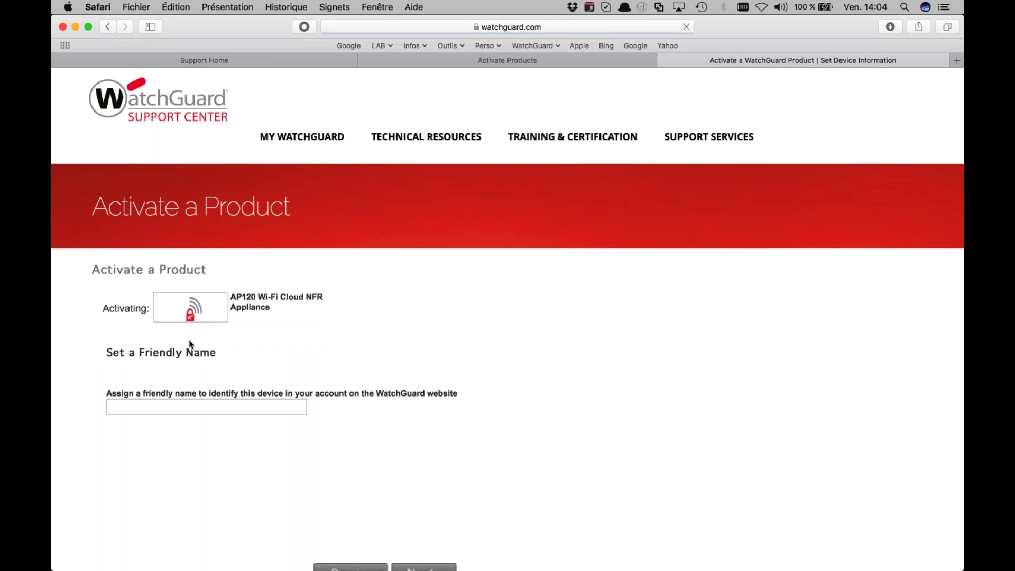
Set the friendly name to FBEA_AP120_3 and continue
click(162, 409)
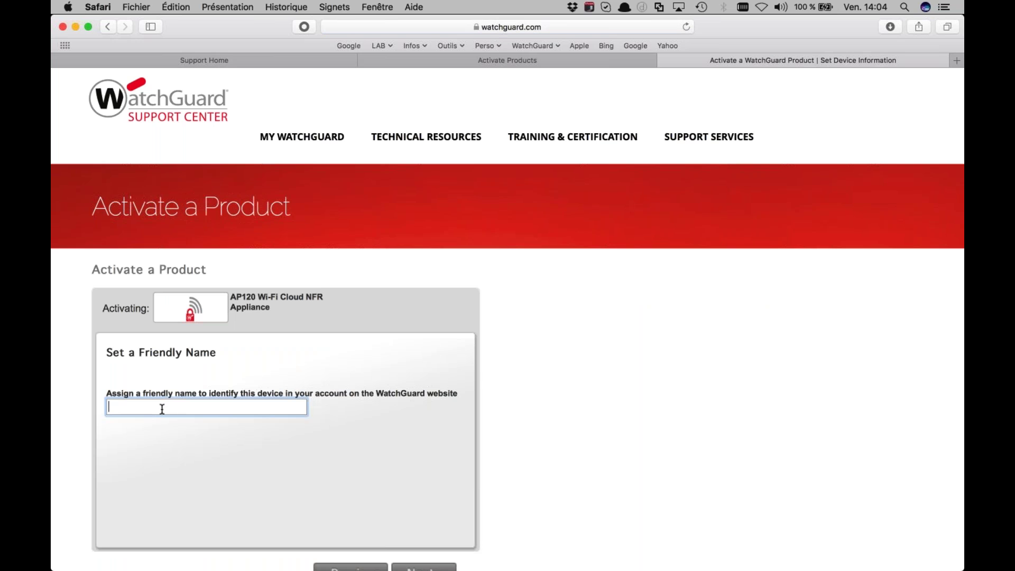
key(super+v)
key(BackSpace)
text(3)
scroll(313, 435, down, 3)
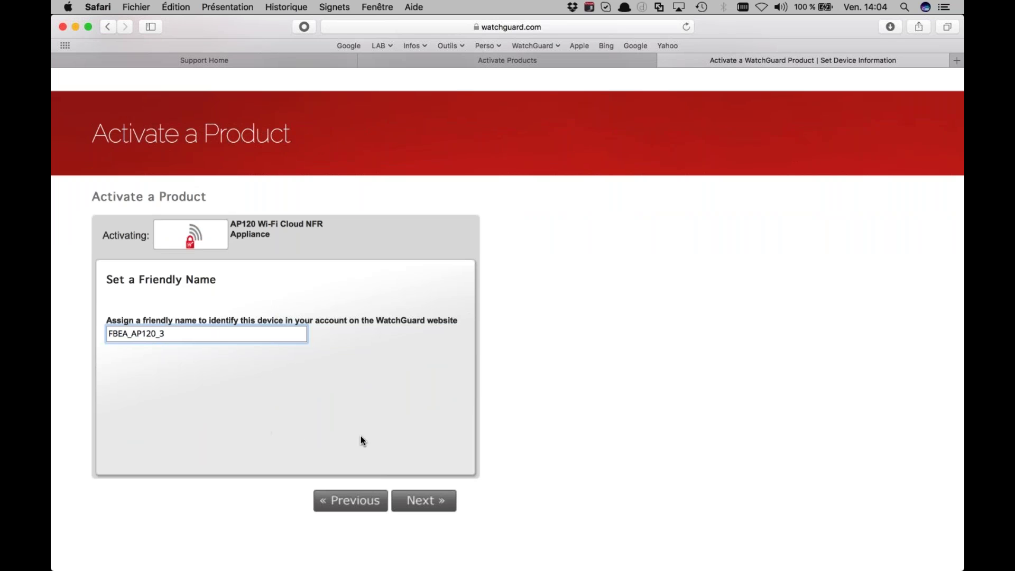
click(418, 500)
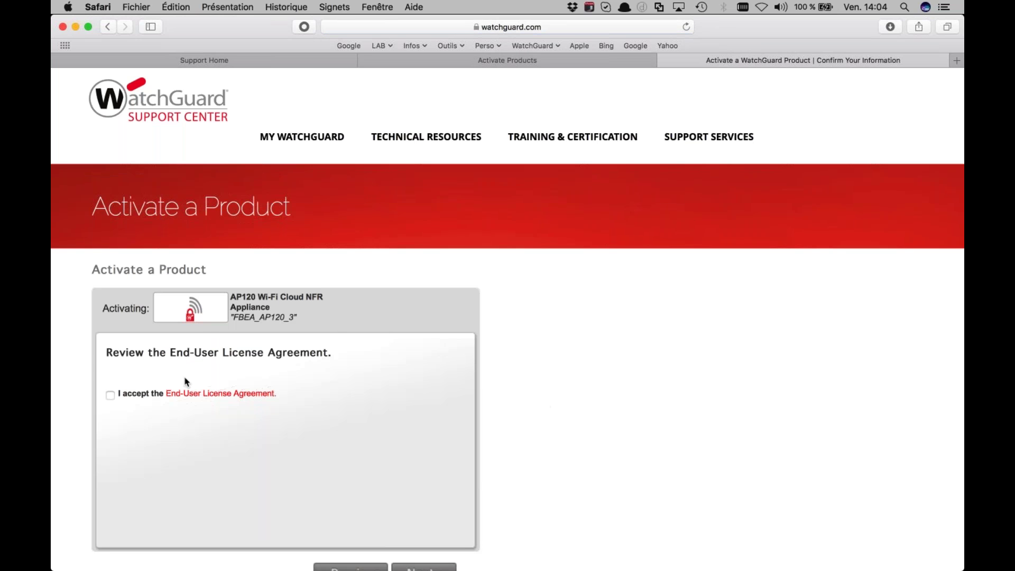
Accept the End-User License Agreement and complete the activation
click(110, 395)
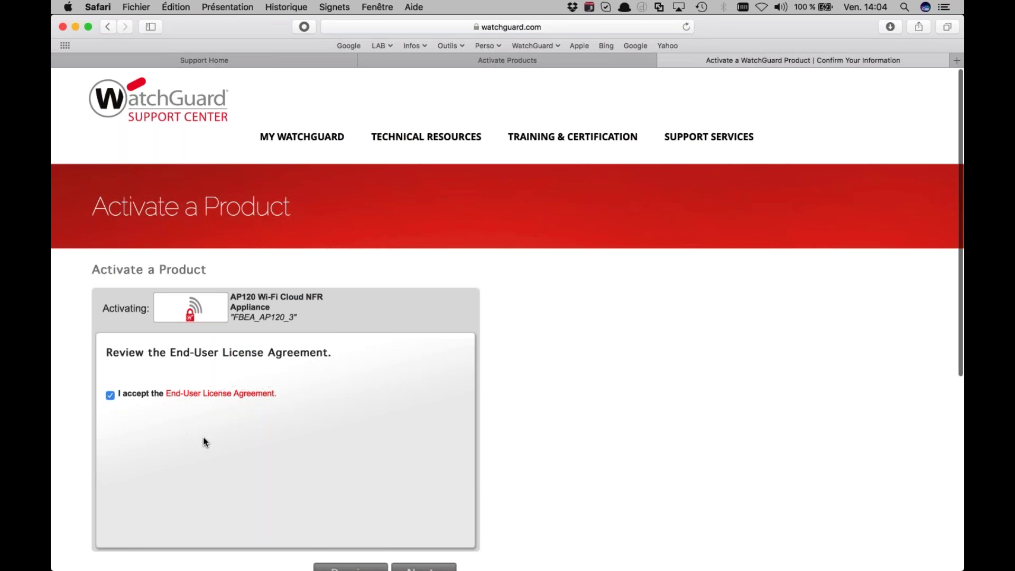
scroll(205, 441, down, 1)
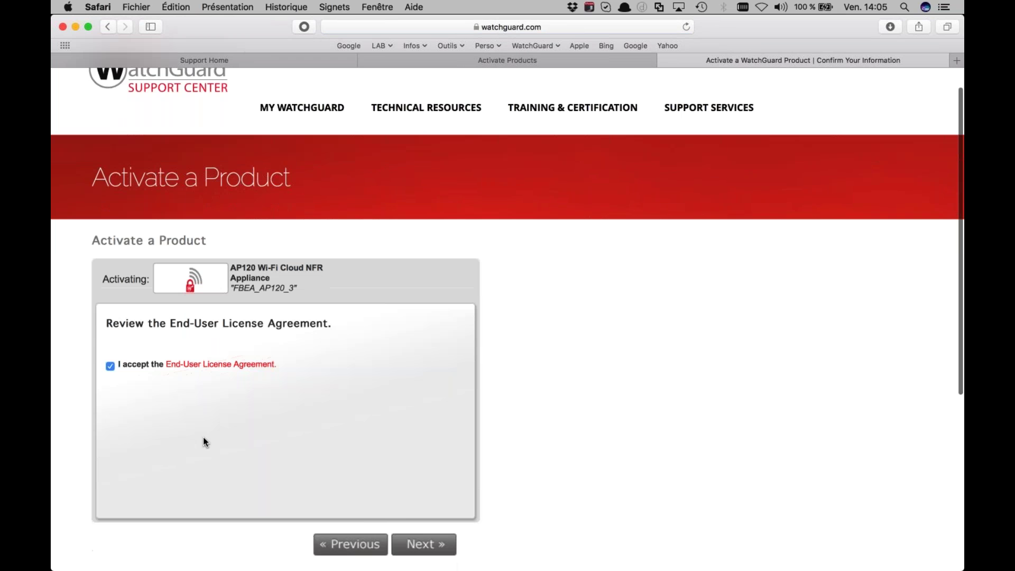
scroll(204, 441, down, 1)
click(418, 523)
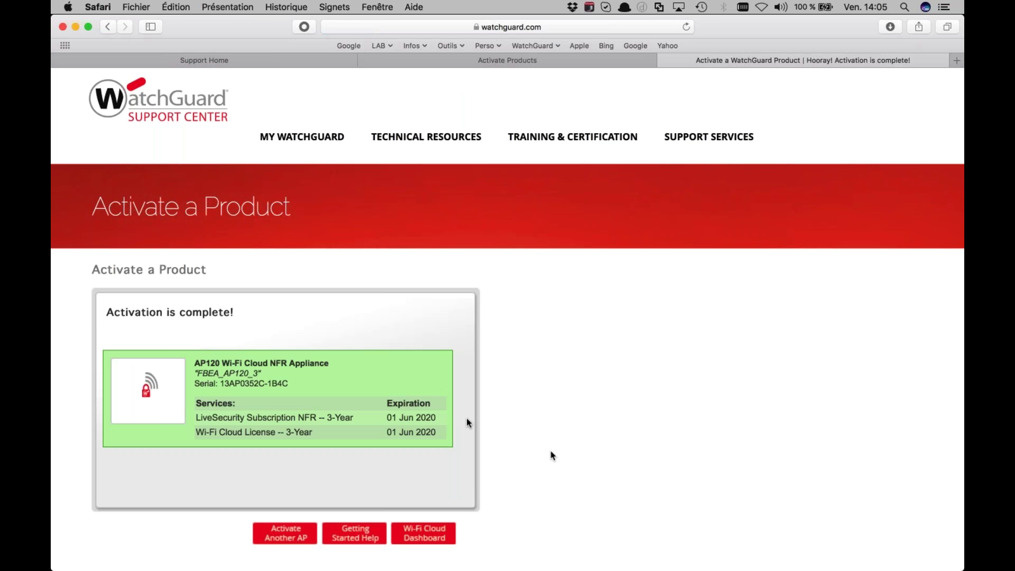
Select 'Jun' in the expiration date, then close the activation-complete tab
scroll(359, 402, down, 2)
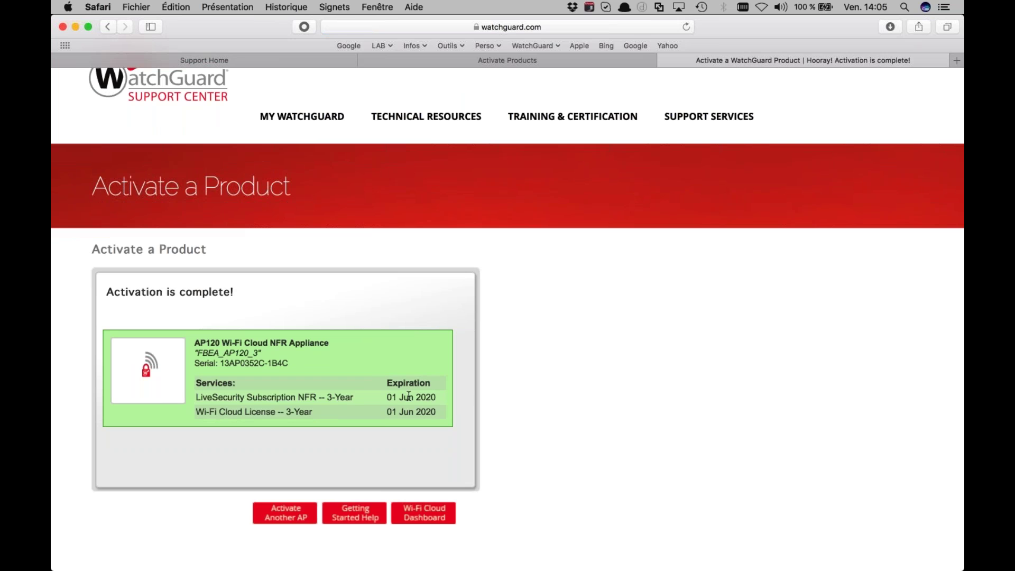
double_click(409, 396)
key(super+p)
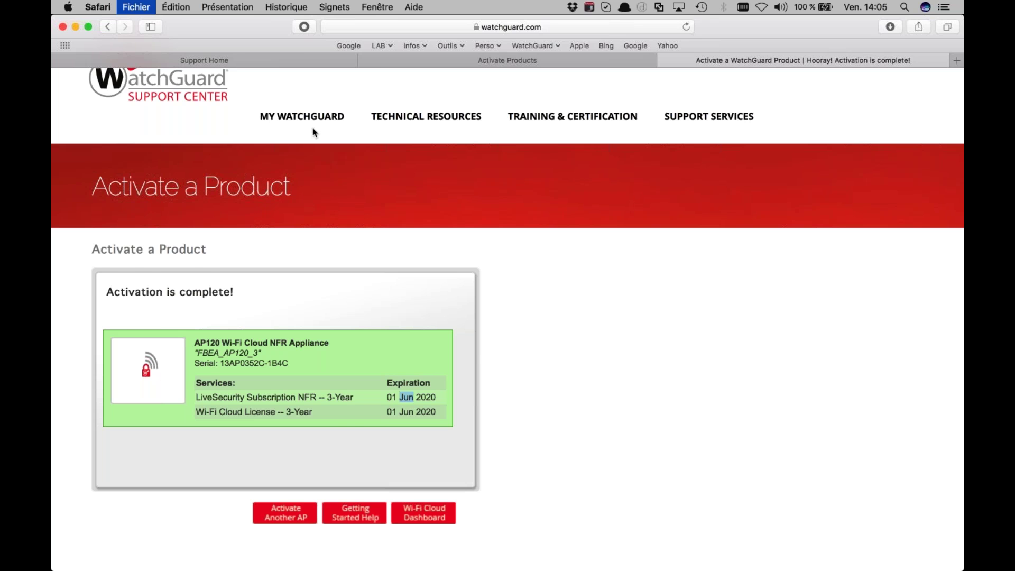
key(super+w)
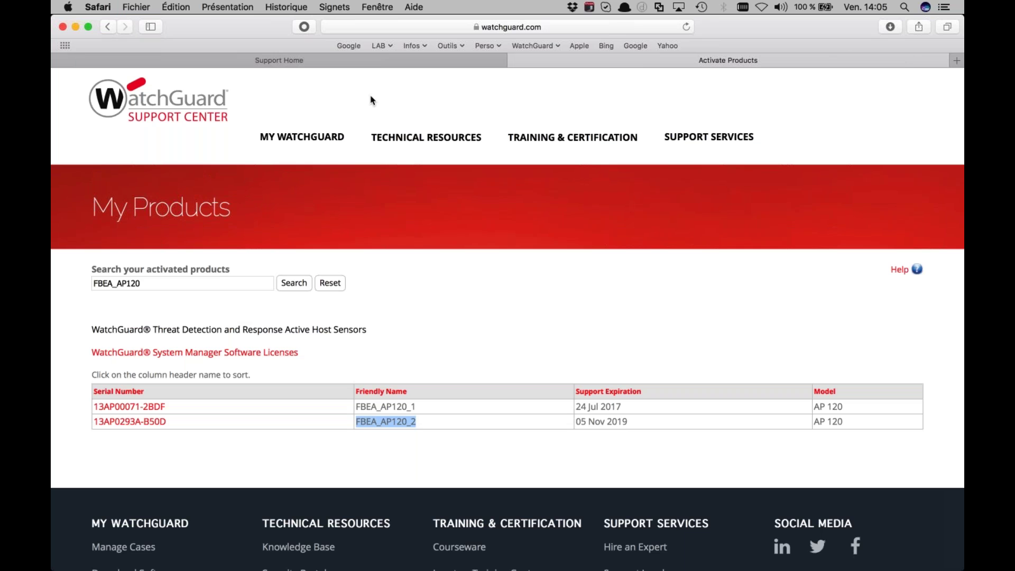
Reopen the managed products list in a new tab, enlarge the page, then hide Safari
key(super+w)
mouse_move(348, 110)
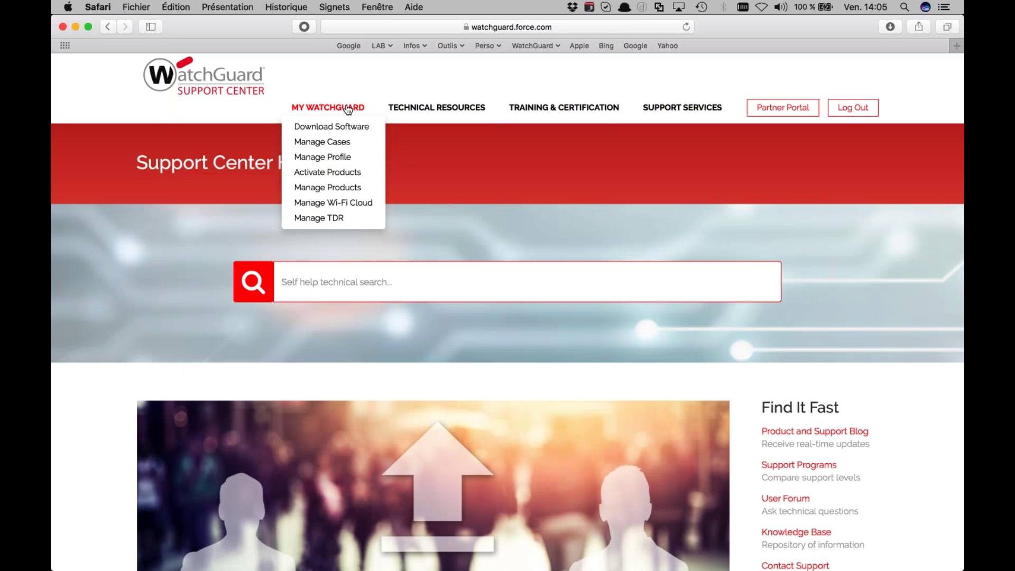
super+click(328, 188)
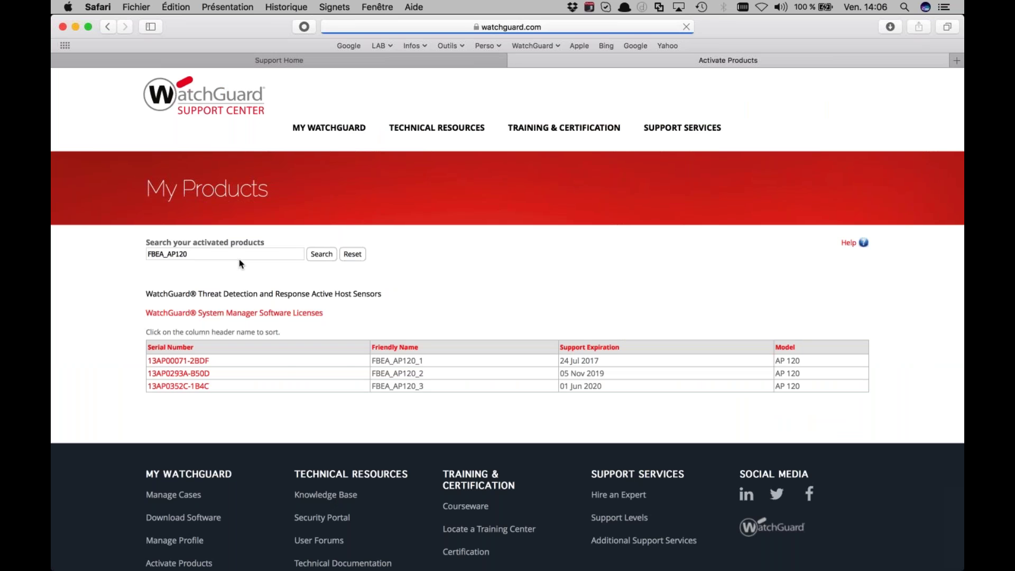
key(super+plus)
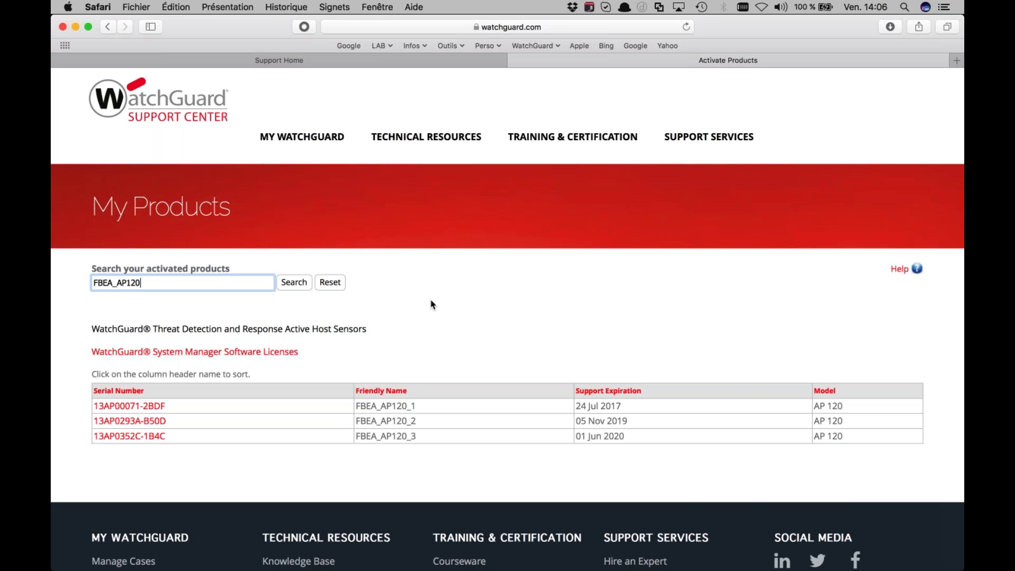
key(super+h)
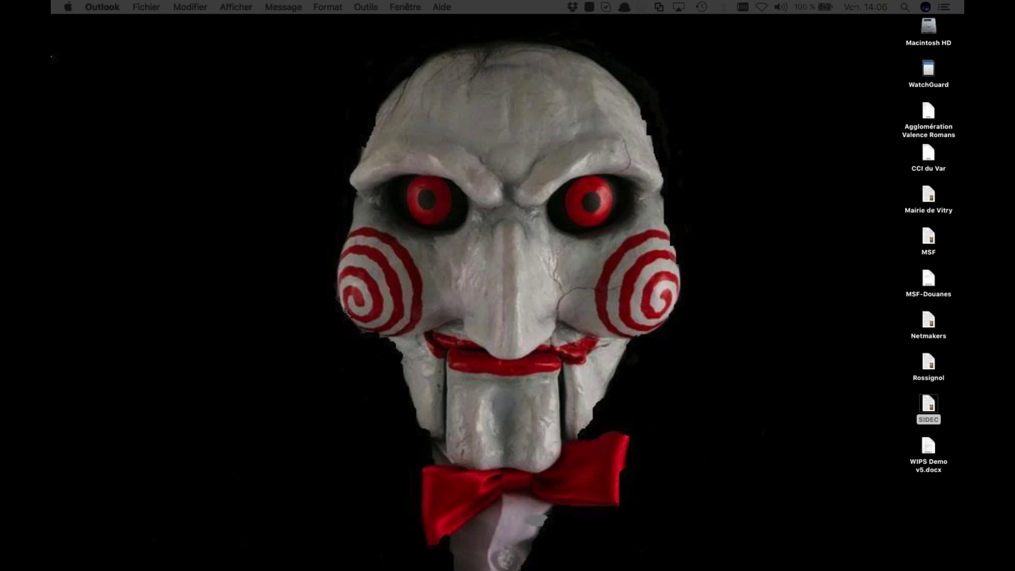
Launch Moniteur d'activité through Alfred by searching 'mon'
key(alt+space)
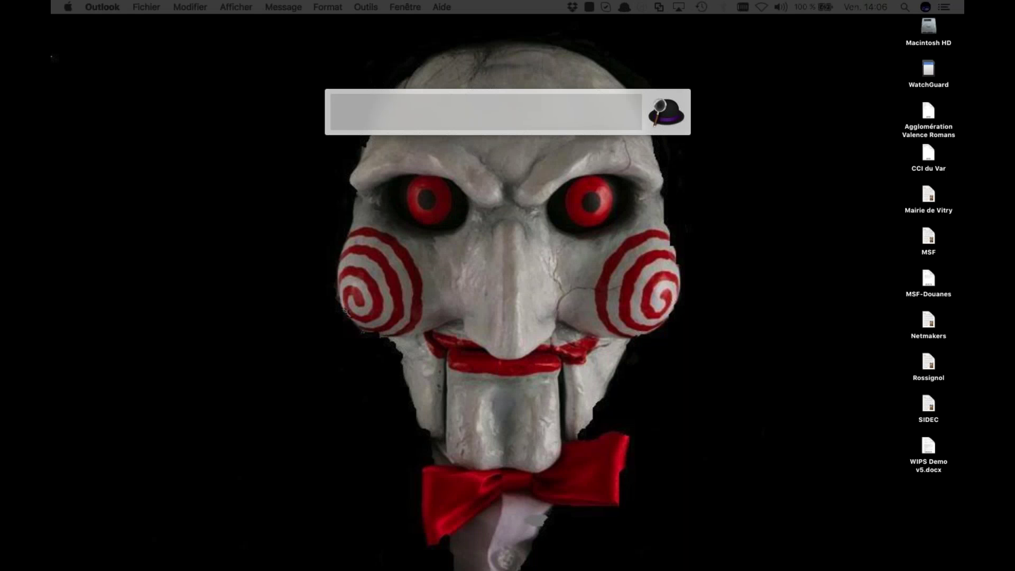
text(m)
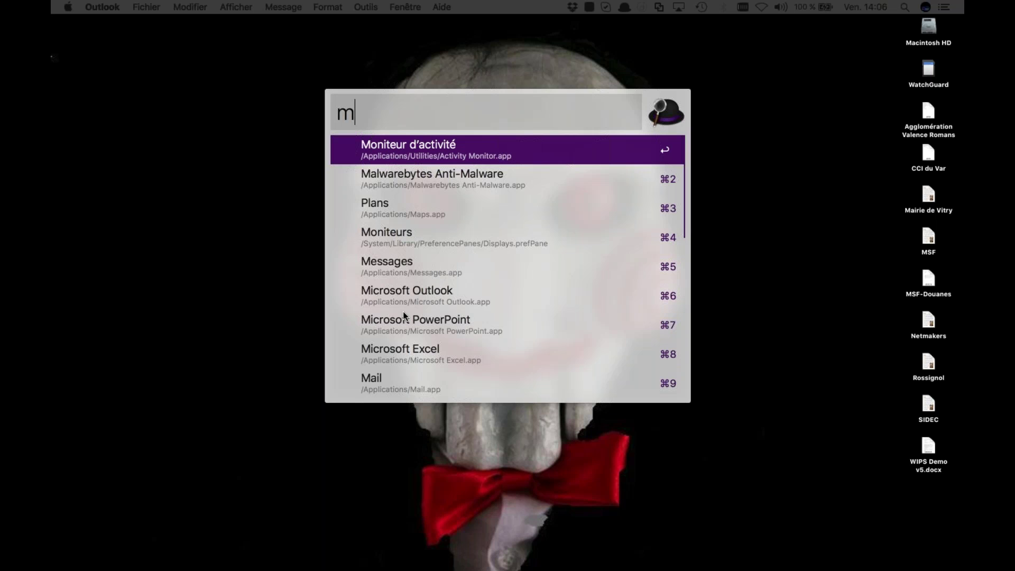
key(Escape)
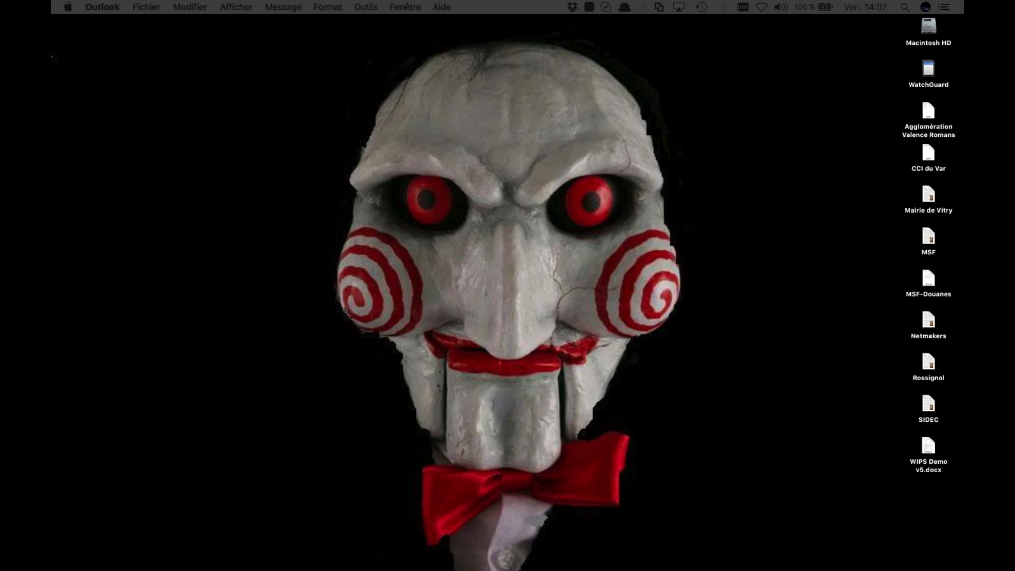
key(alt+space)
text(mon)
key(Return)
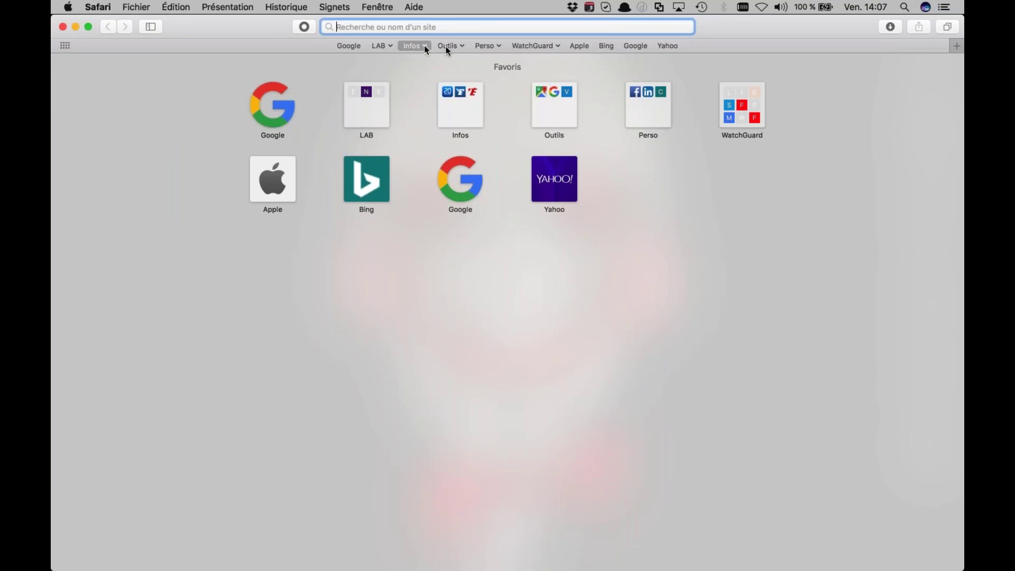
Log into the NETGEAR GS724Tv4 switch from the LAB bookmark and open Switching
click(389, 46)
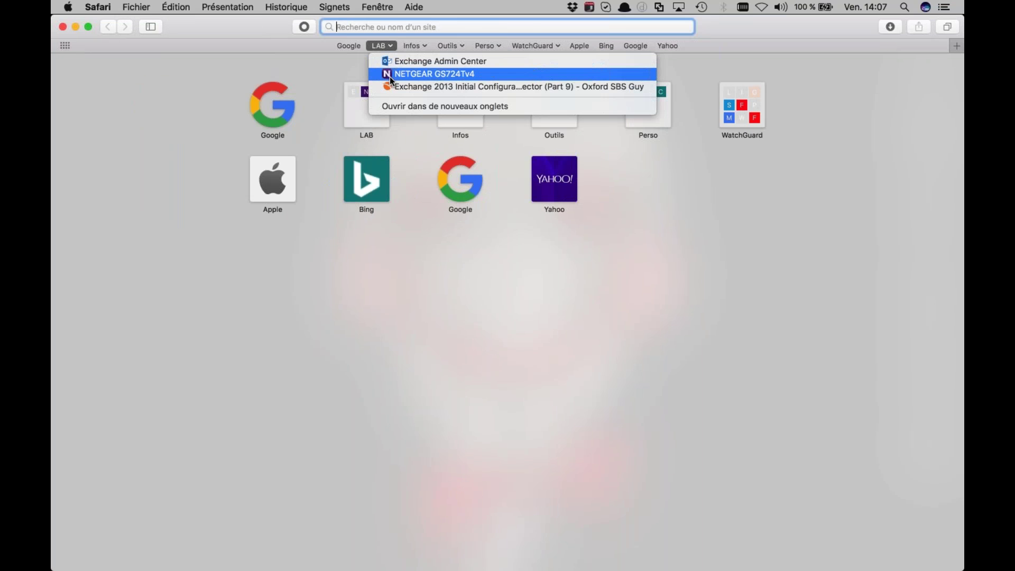
click(389, 77)
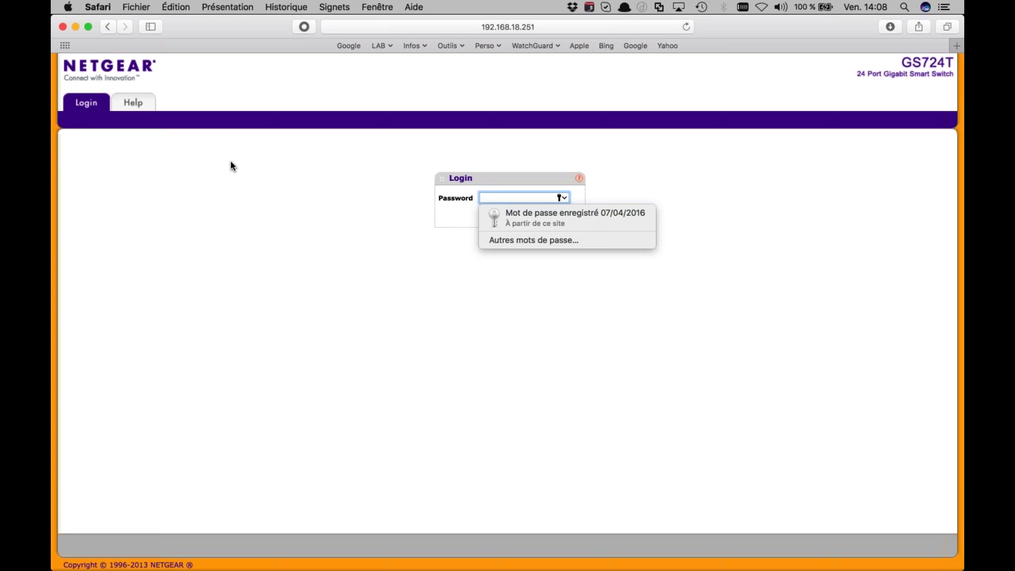
click(559, 221)
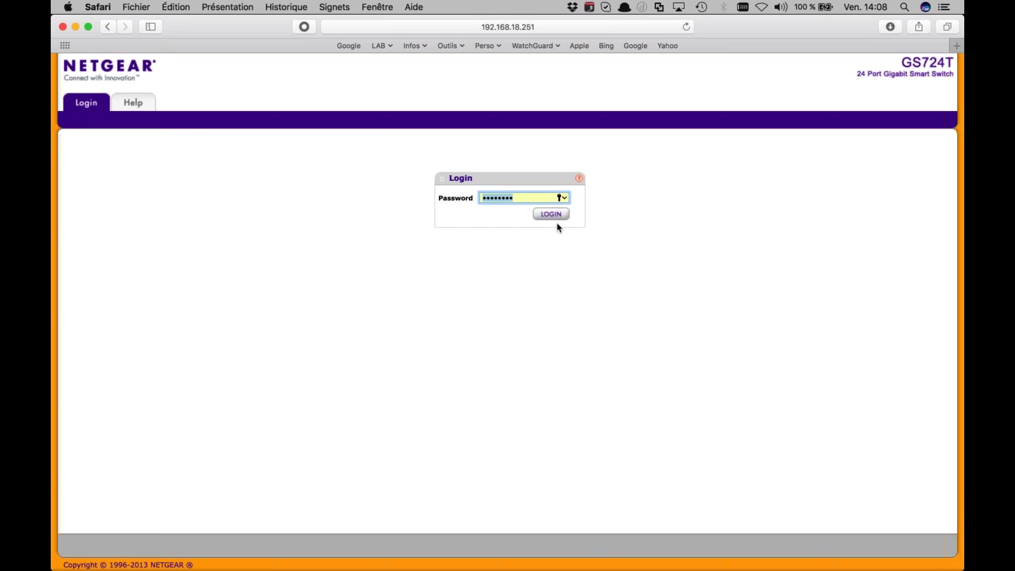
click(554, 216)
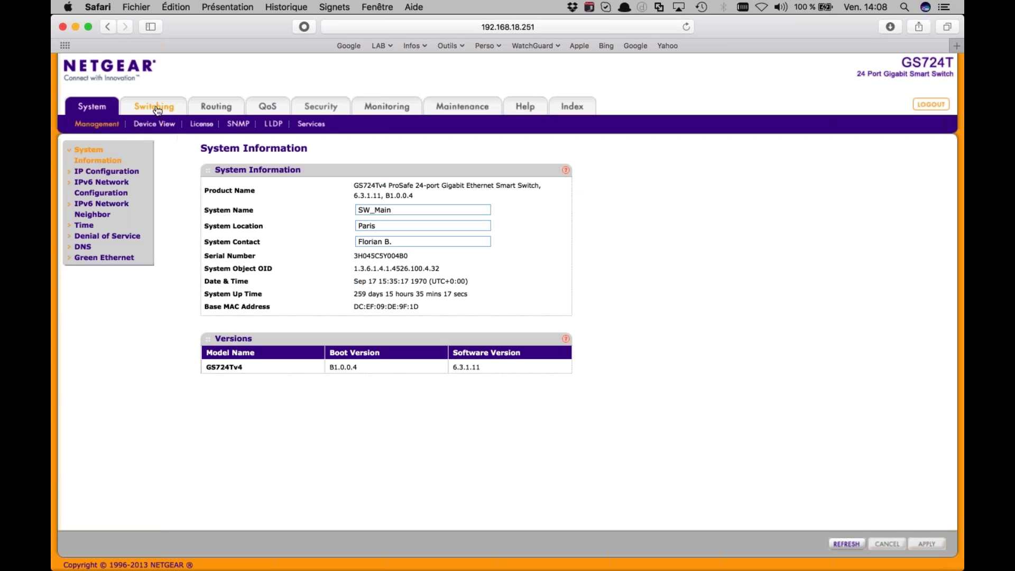
click(156, 108)
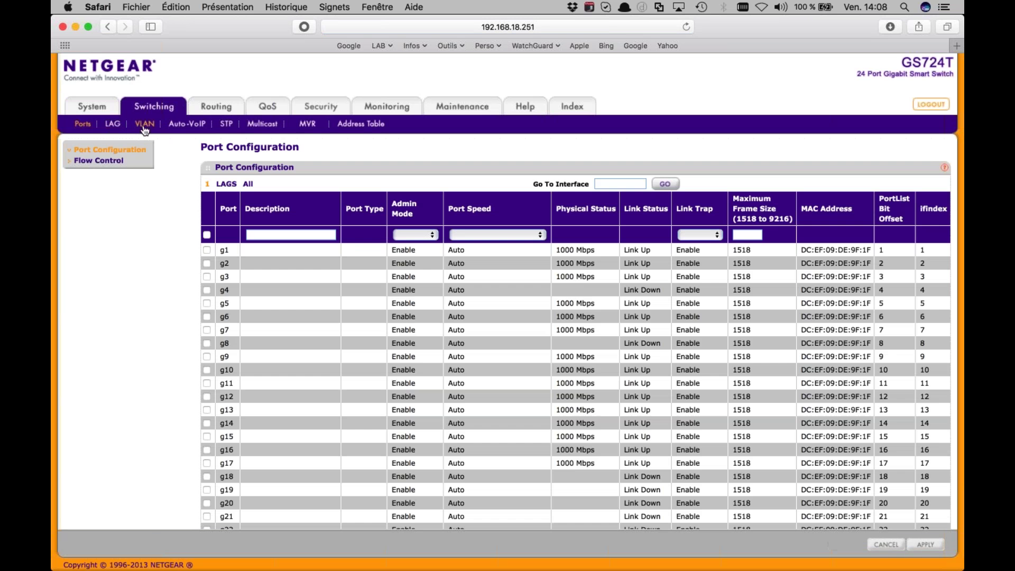
Review the ADMIN, LAN and GUEST VLANs, then open Advanced > VLAN Membership
click(142, 127)
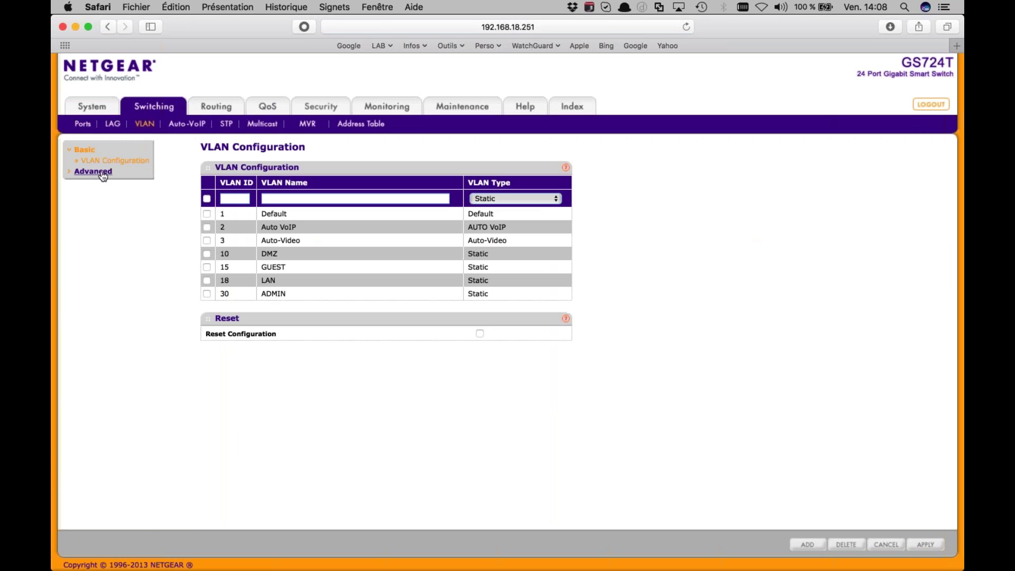
click(272, 295)
click(270, 281)
click(275, 266)
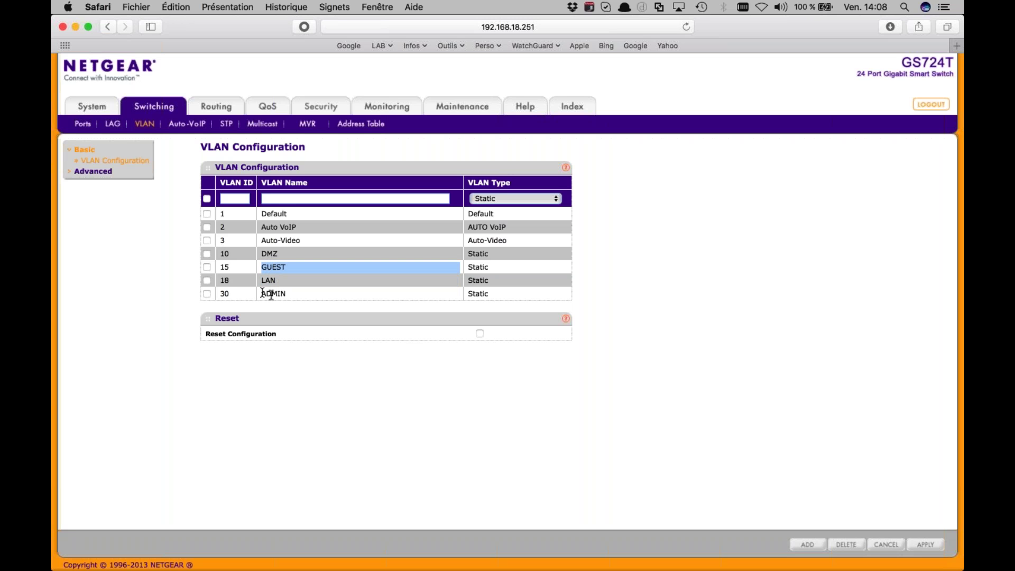
click(269, 294)
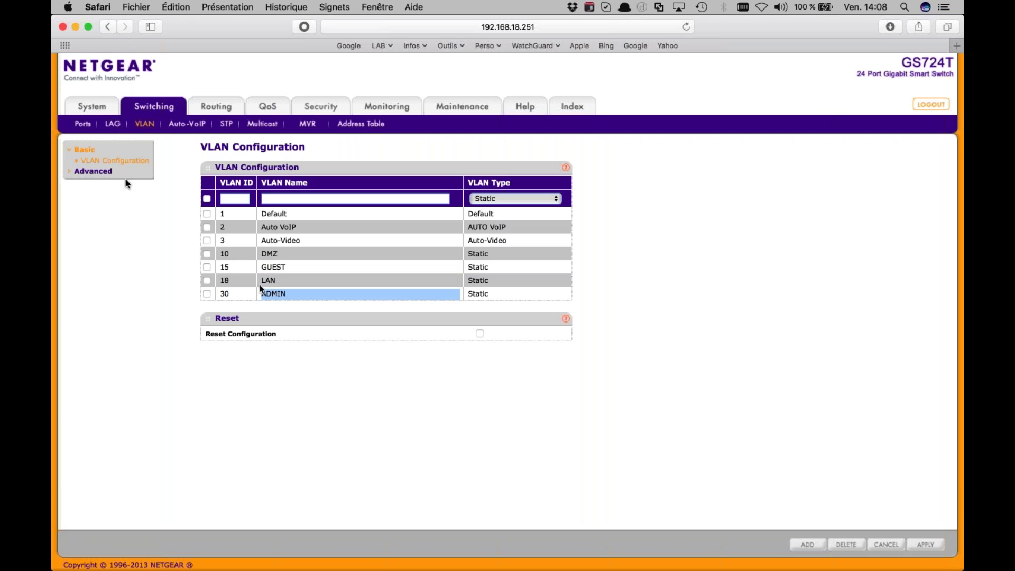
click(98, 171)
click(110, 183)
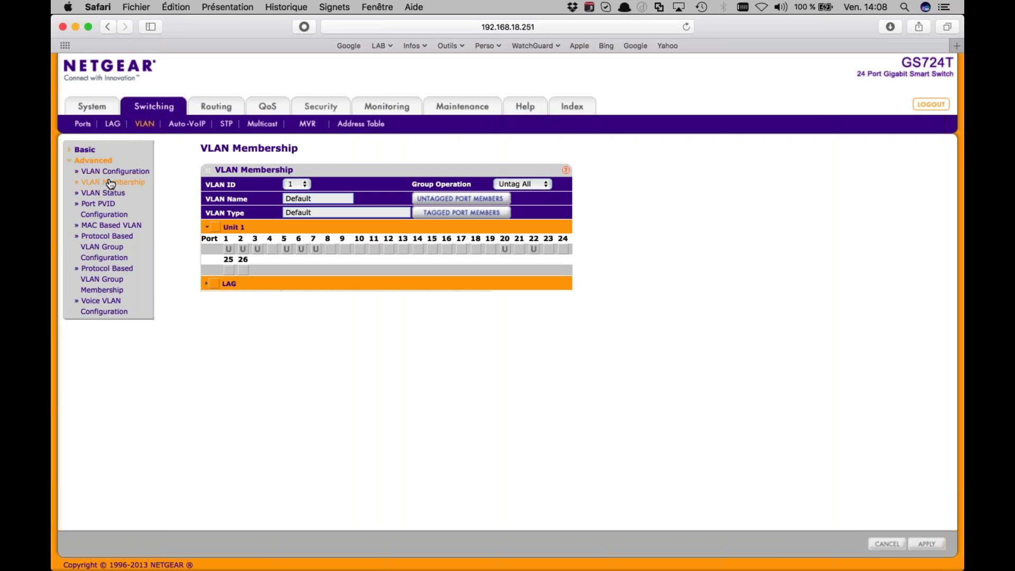
Tag port 24 in VLAN 18 LAN and VLAN 15 GUEST, then view the Port PVID table
click(304, 184)
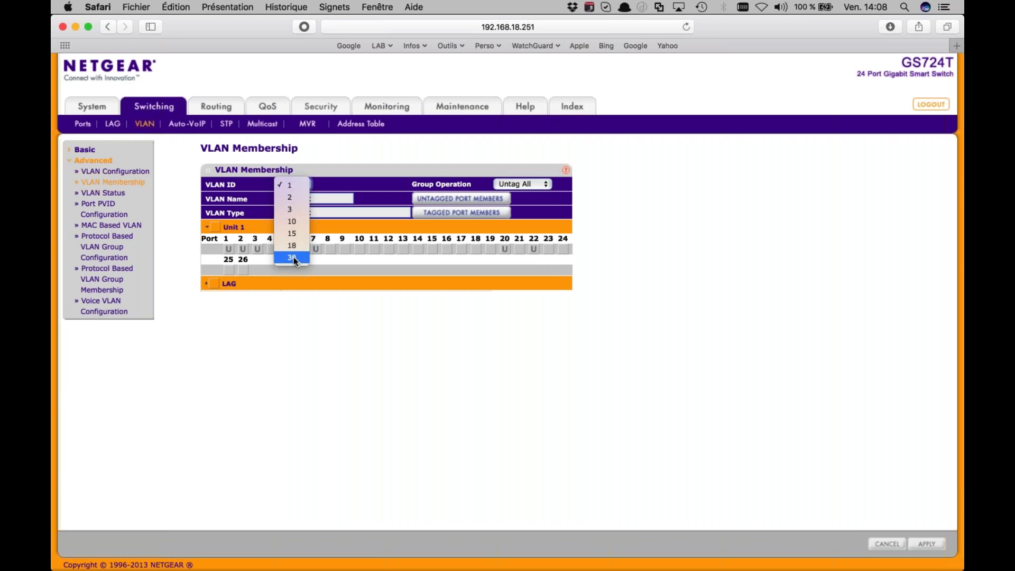
click(294, 257)
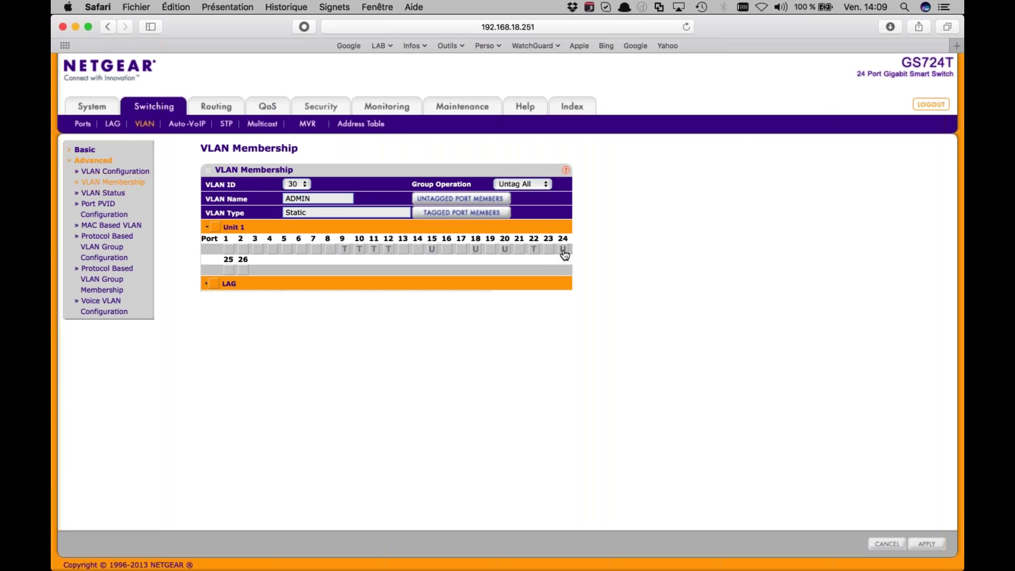
click(297, 184)
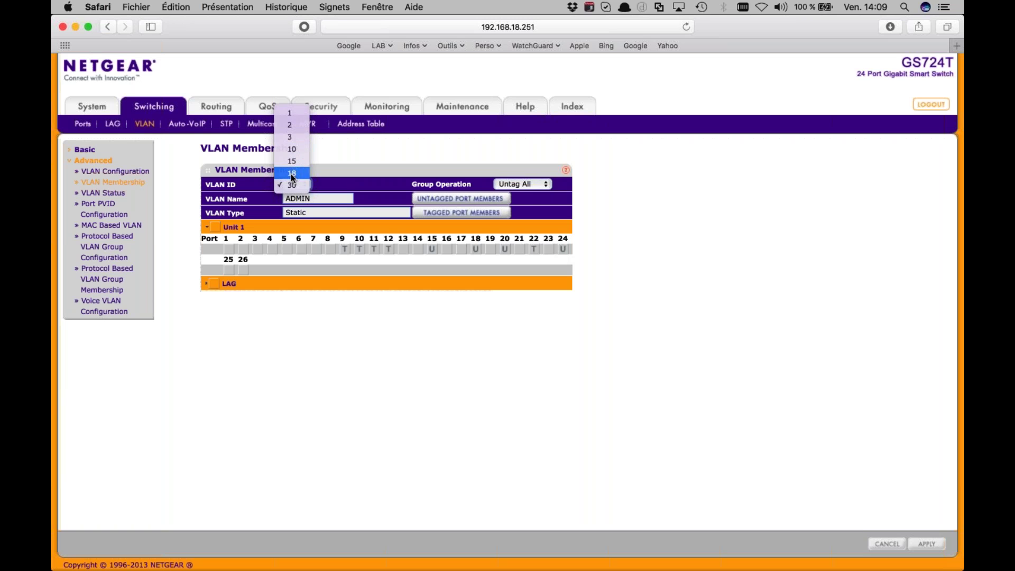
click(291, 173)
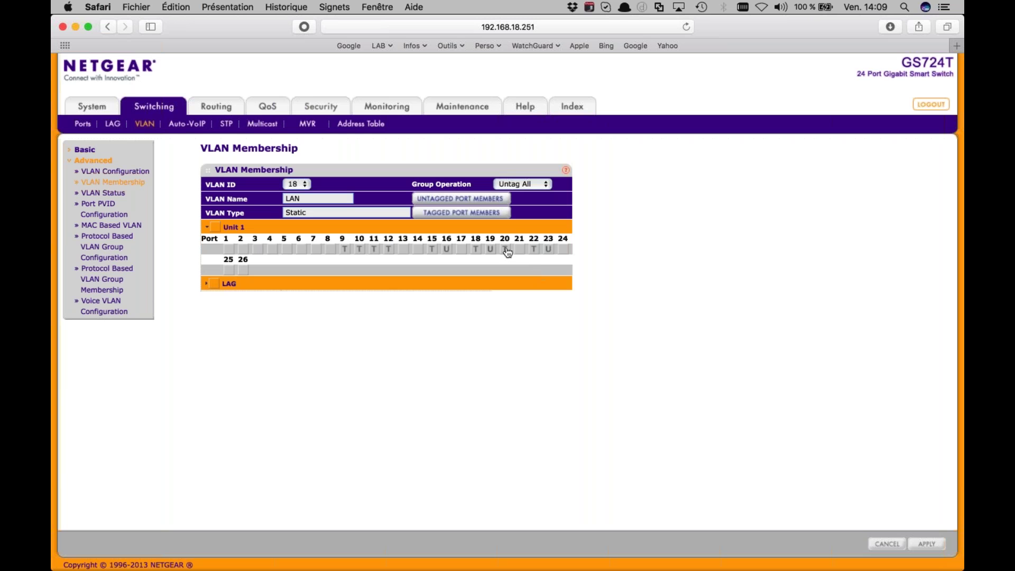
click(564, 249)
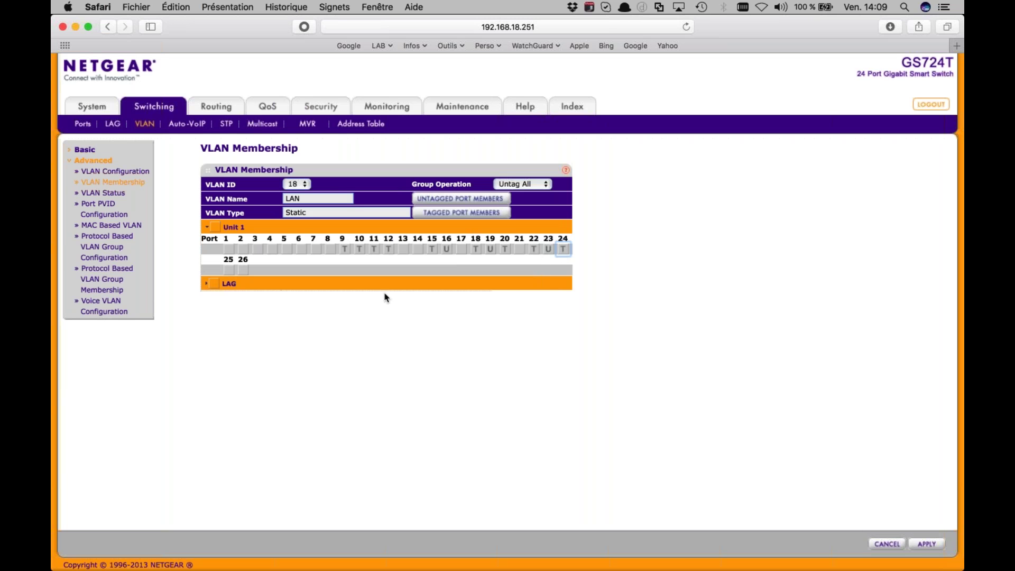
click(927, 545)
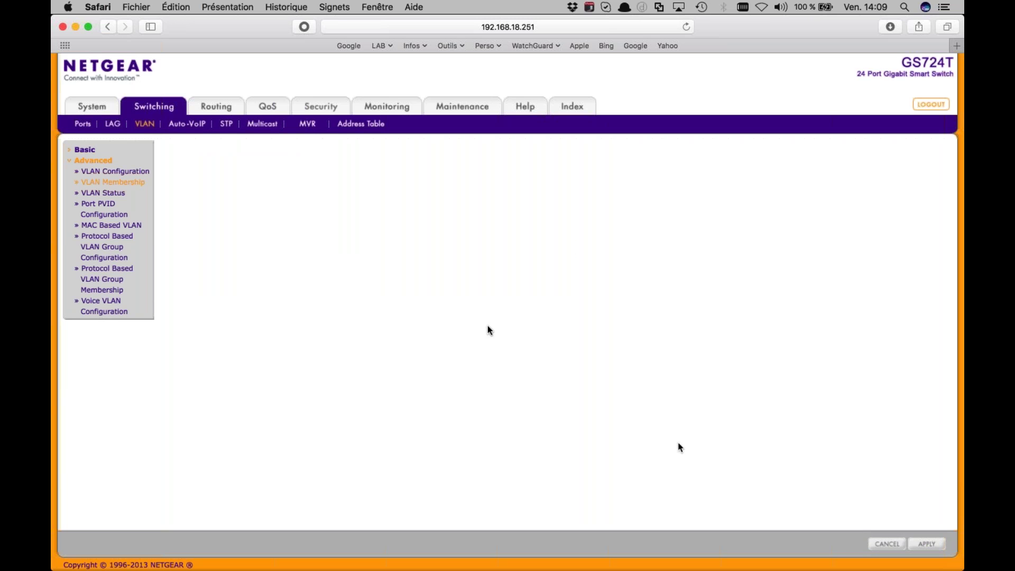
click(297, 185)
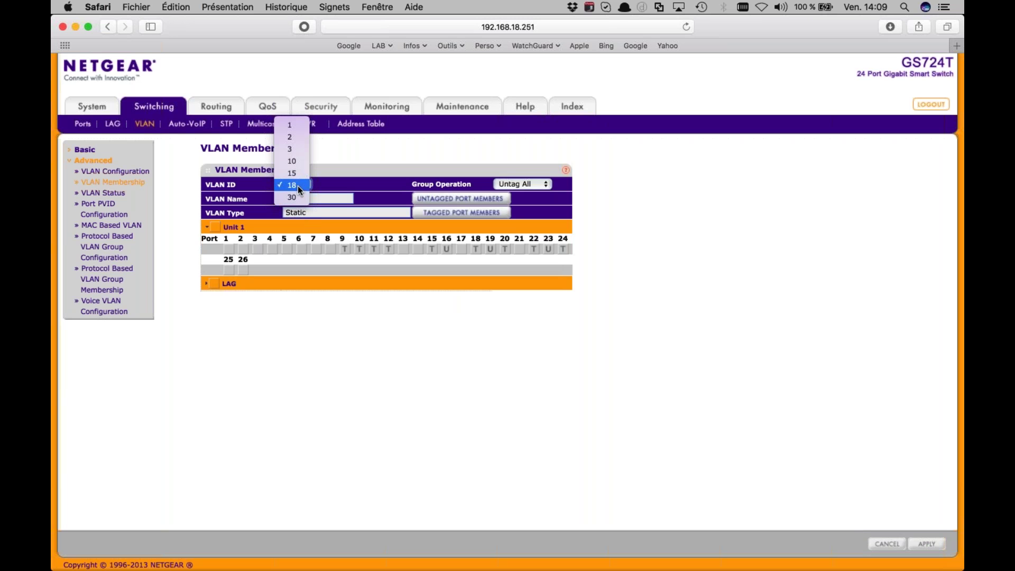
click(295, 176)
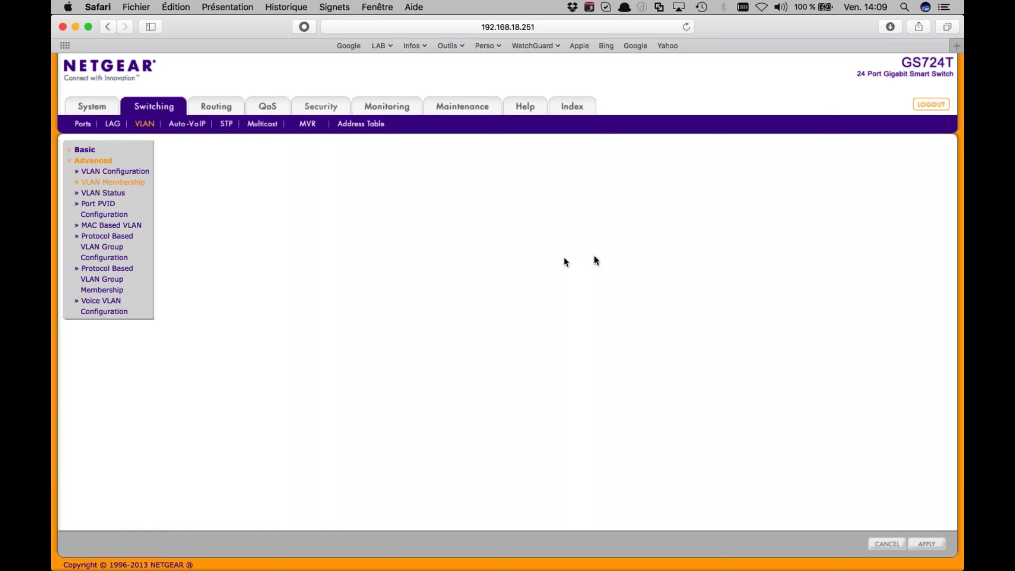
click(563, 248)
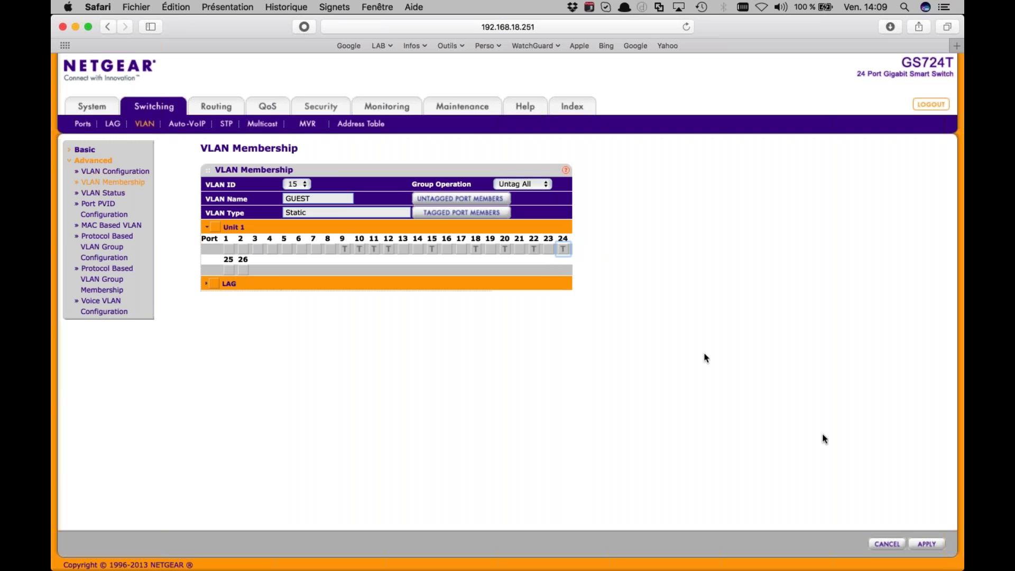
click(923, 546)
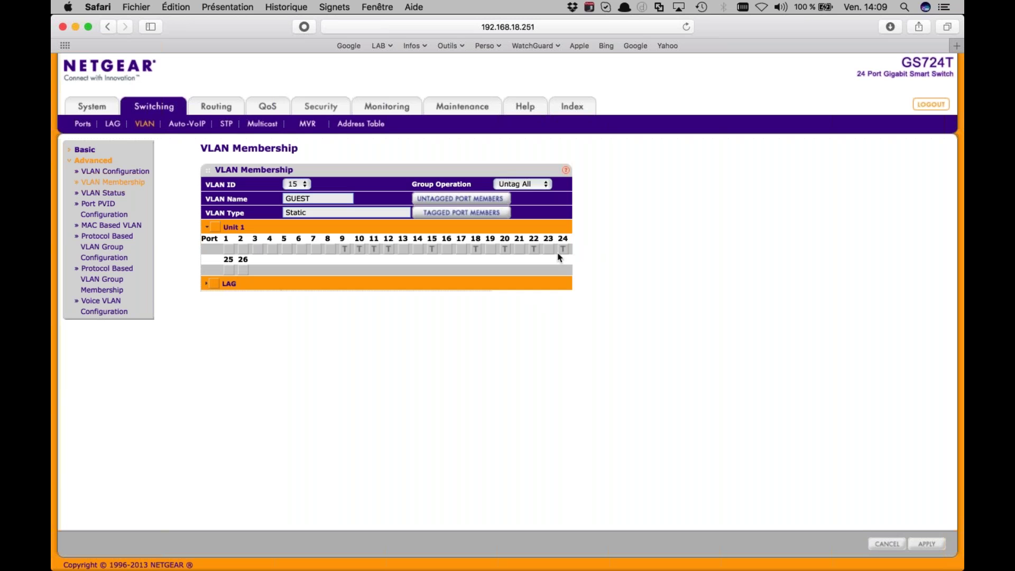
click(102, 207)
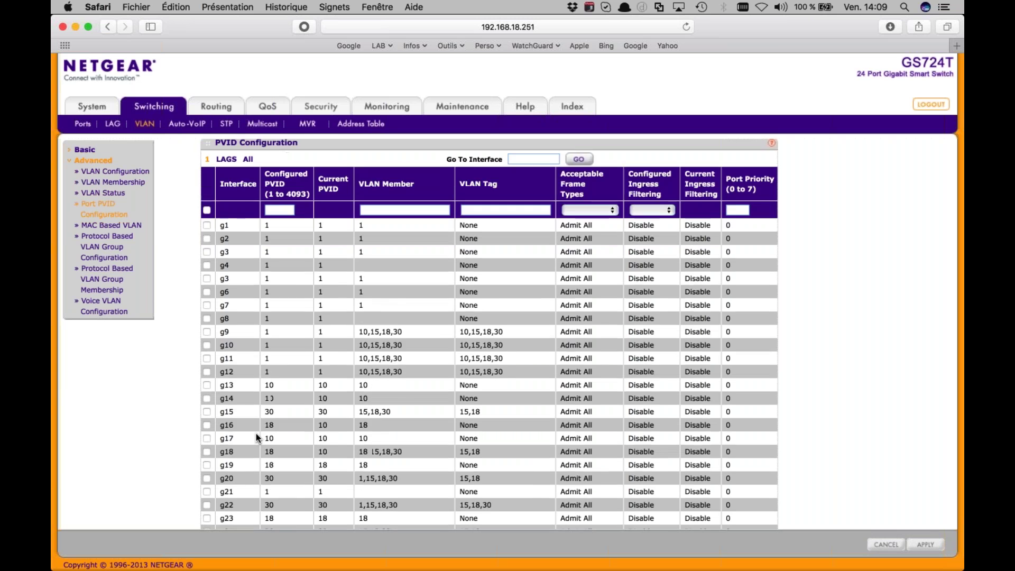
Select port g24 and apply its PVID 30 with members 15,18,30 and tagged VLANs 15,18
scroll(256, 435, down, 3)
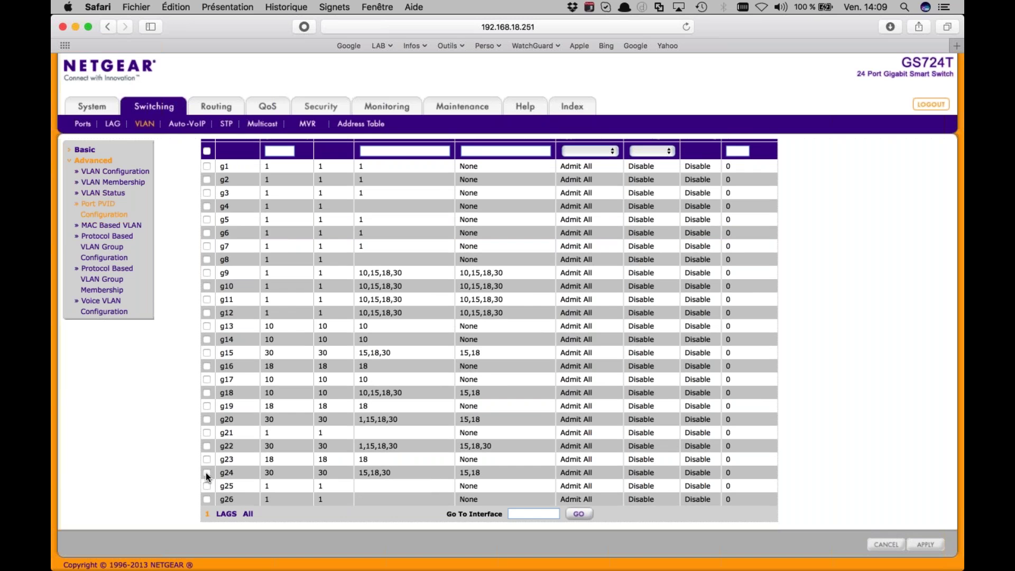
click(206, 472)
scroll(294, 470, up, 2)
scroll(295, 470, down, 3)
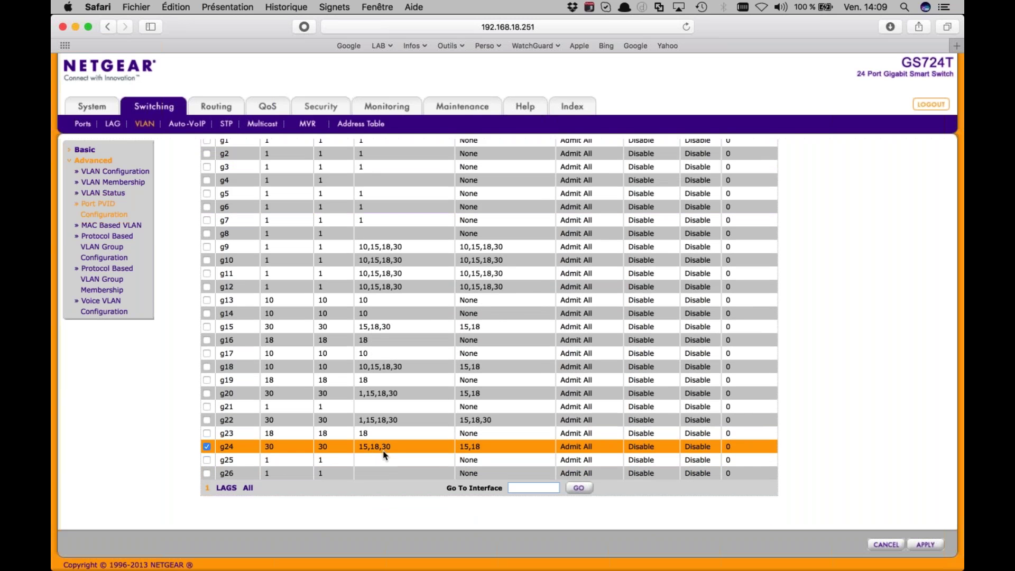
scroll(402, 454, up, 1)
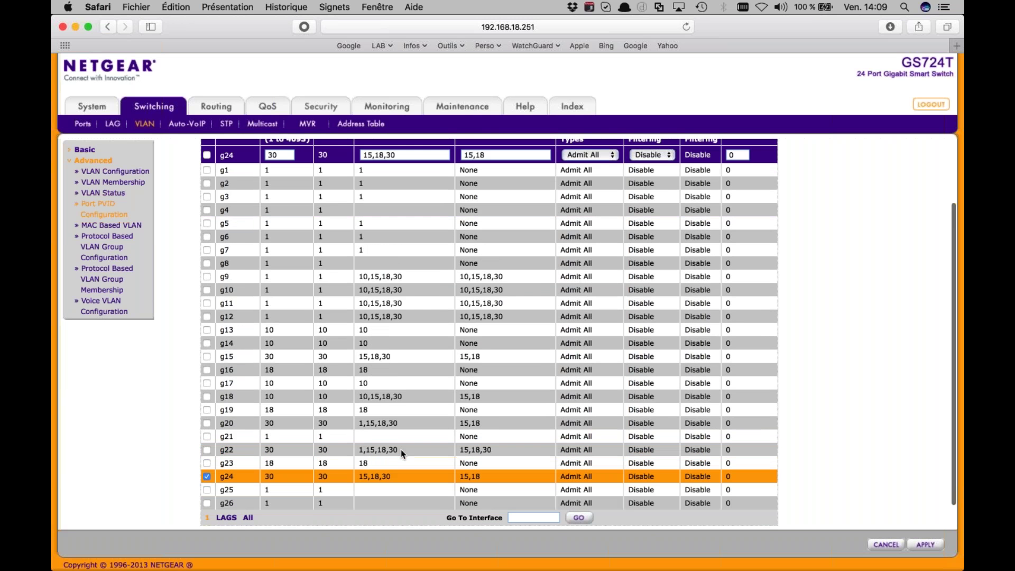
scroll(402, 454, up, 2)
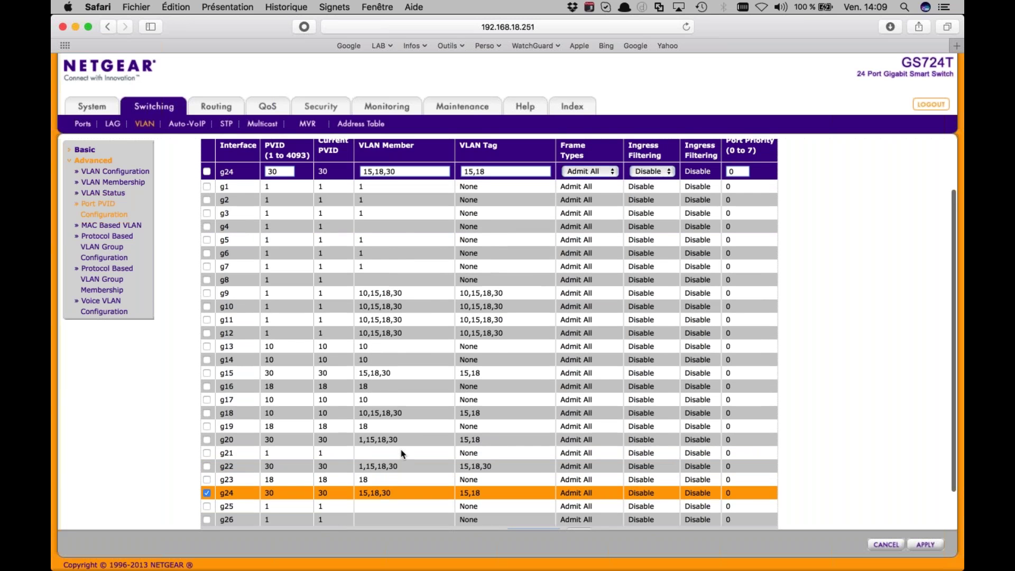
scroll(485, 474, down, 3)
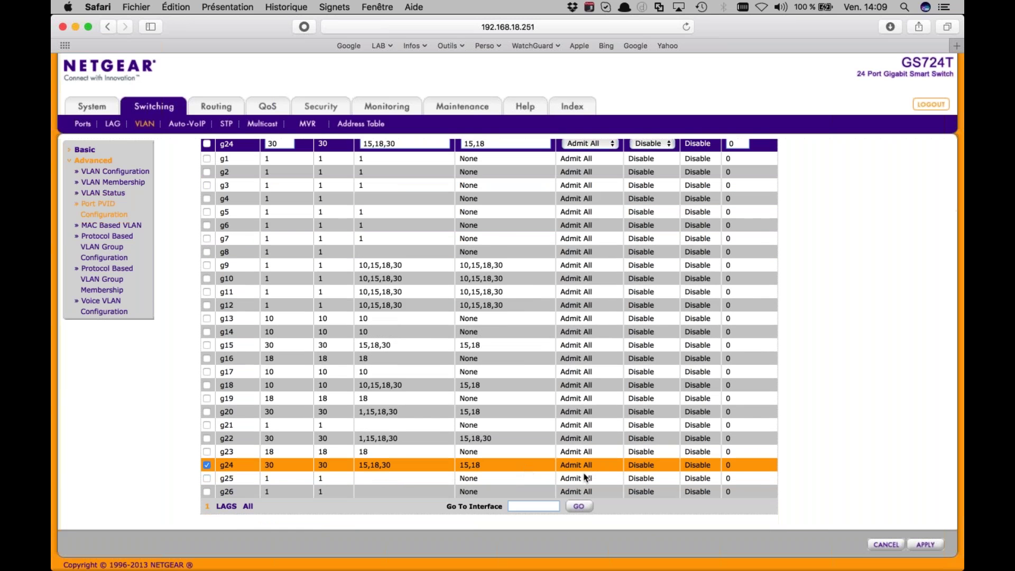
click(929, 548)
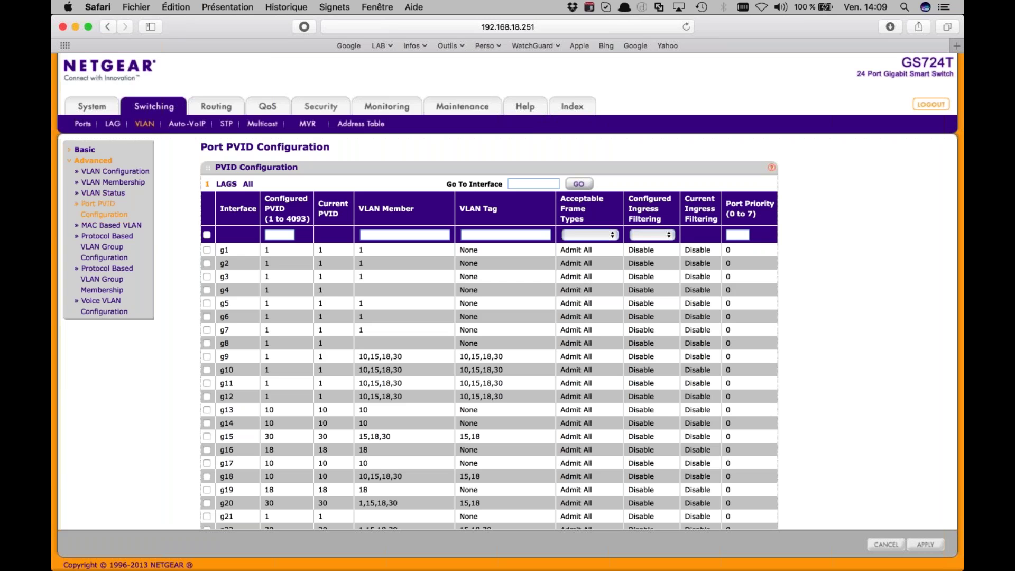
key(super+Tab)
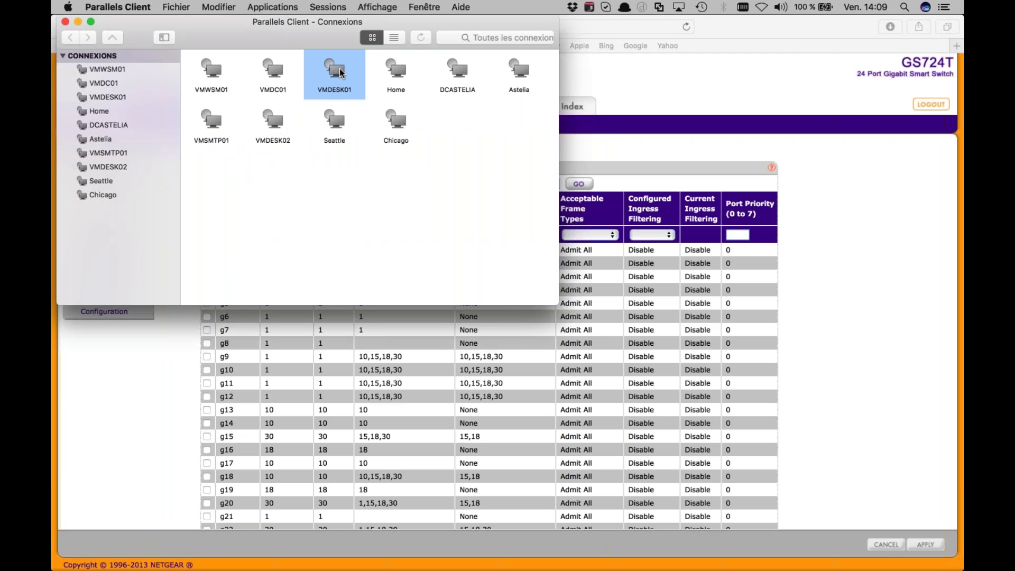
Connect to the VMDESK01 remote desktop and bring up WatchGuard System Manager from its taskbar
double_click(341, 73)
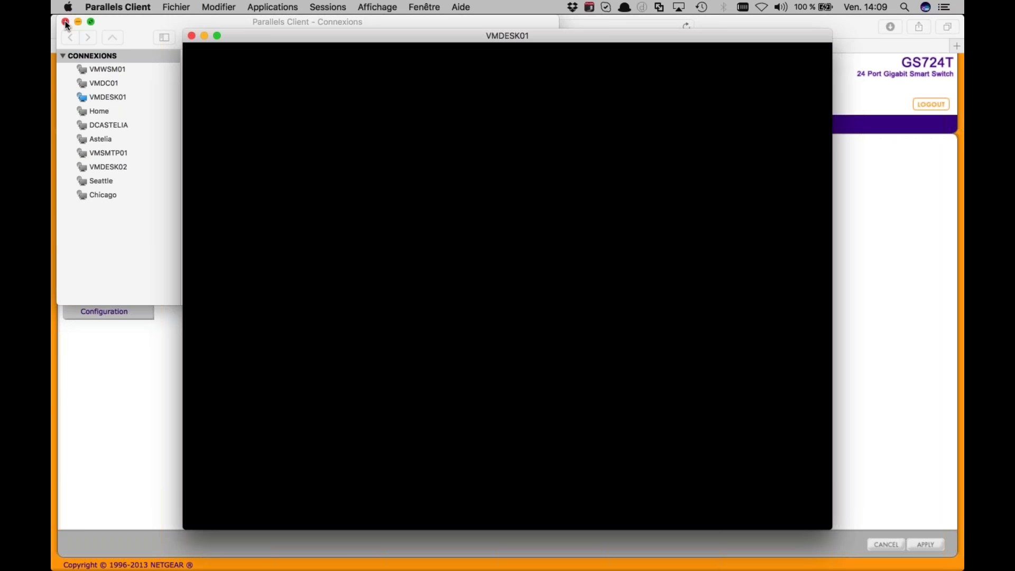
click(65, 21)
click(471, 206)
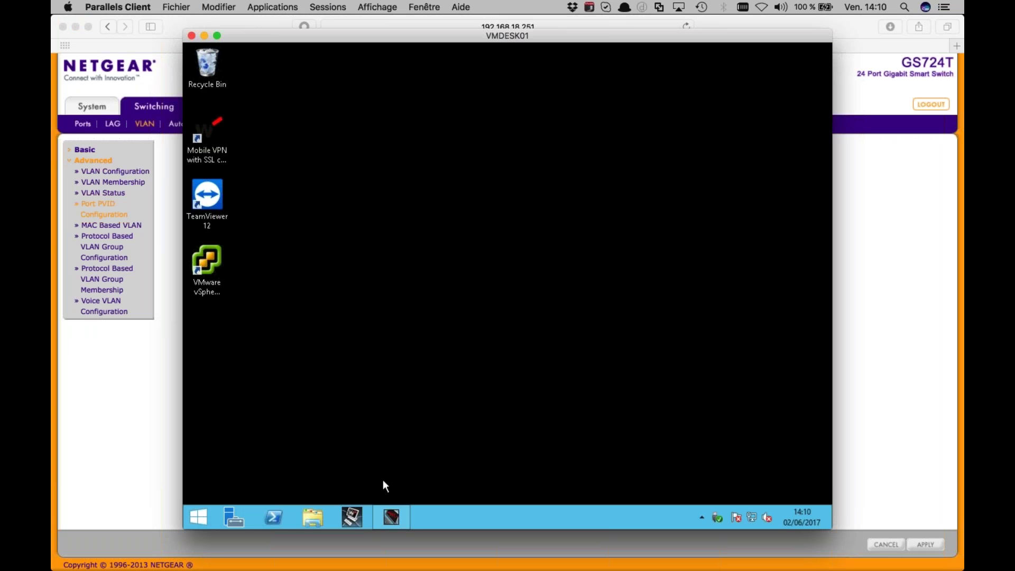
right_click(405, 516)
click(413, 489)
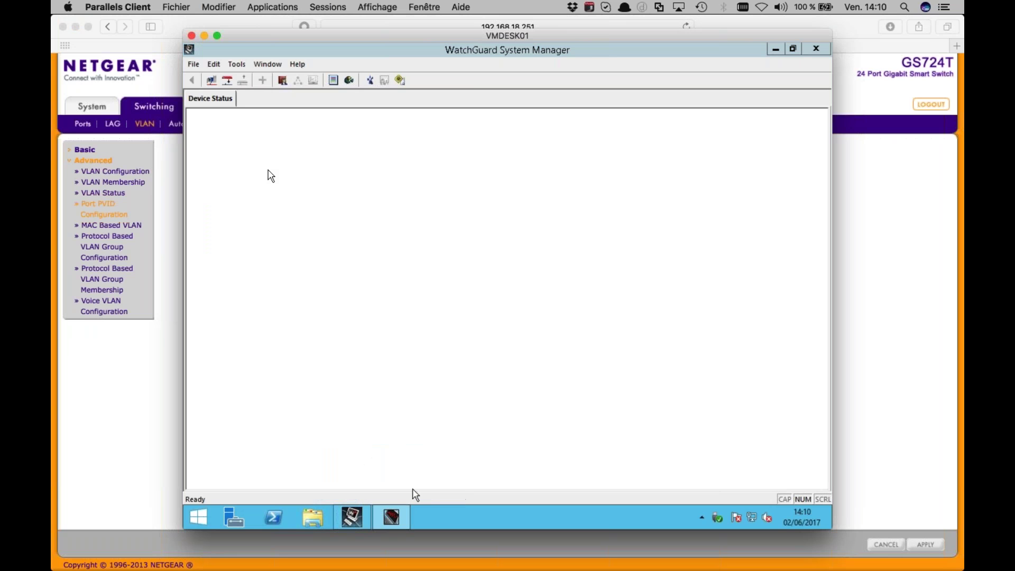
Connect to management server 10.1.1.201 with its passphrase and dismiss the progress report
click(212, 80)
text(**********)
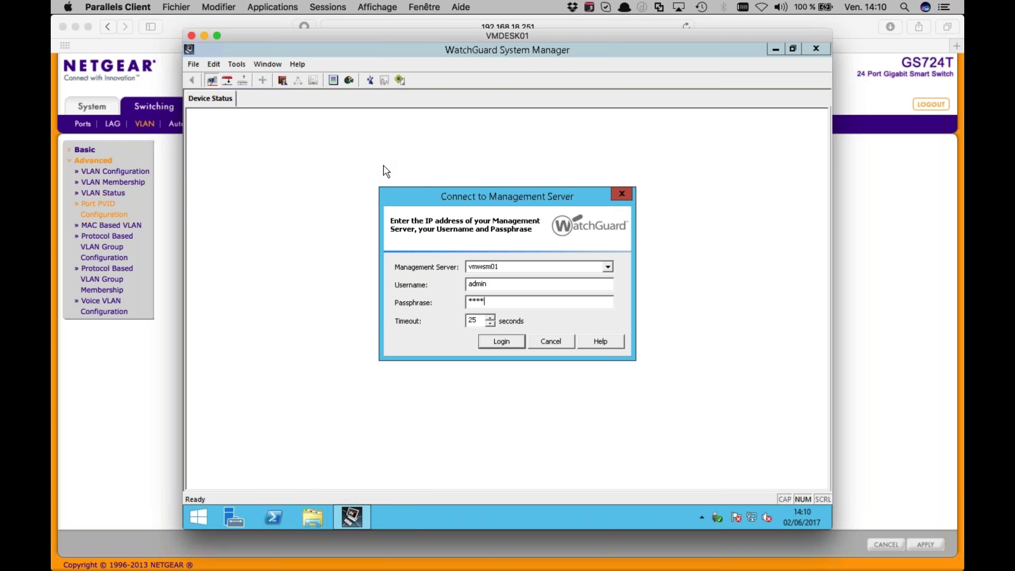
key(Return)
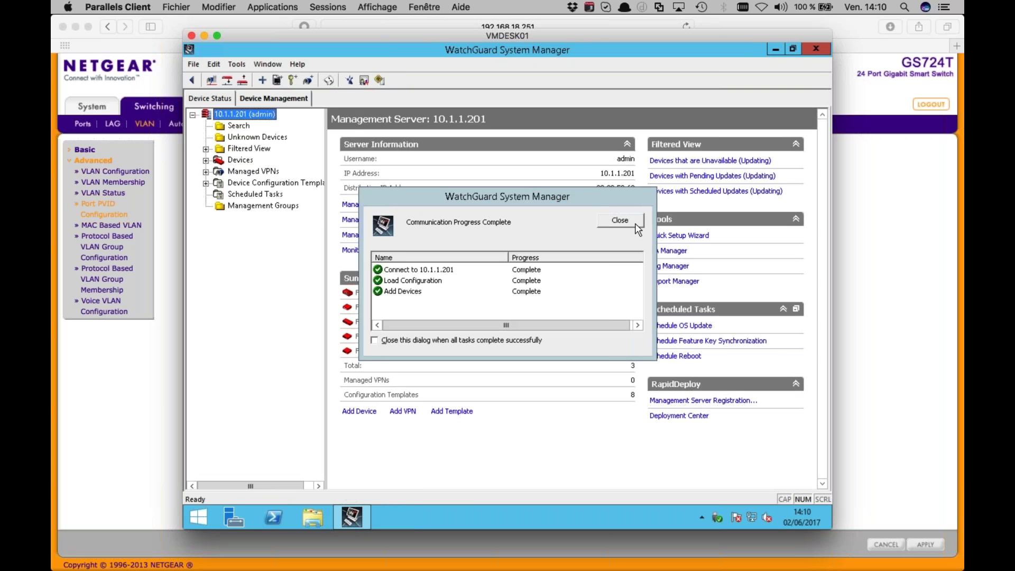
click(636, 224)
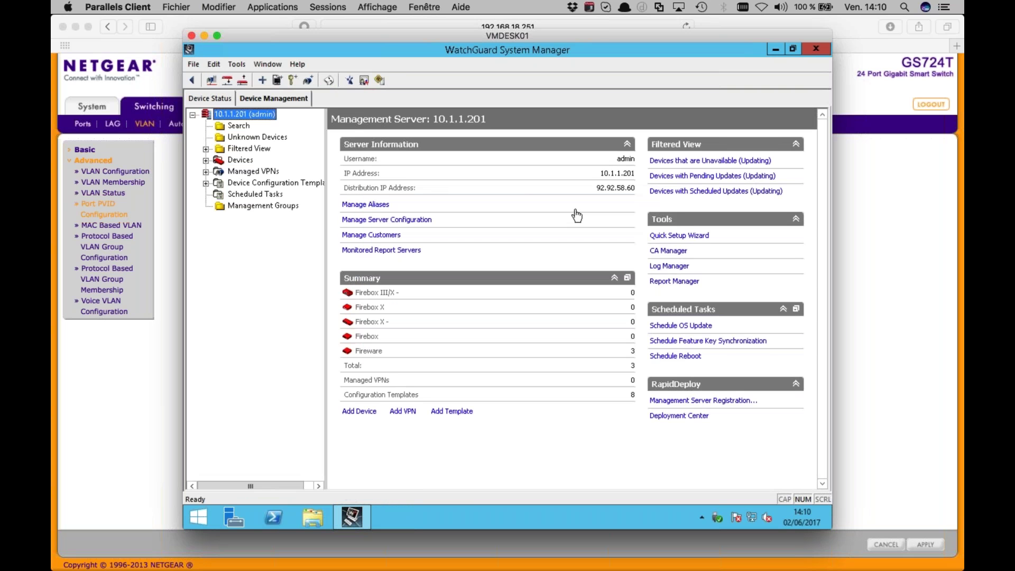
Expand Devices, select 75015_2ND_M400 and launch Policy Manager for it
click(205, 160)
click(244, 175)
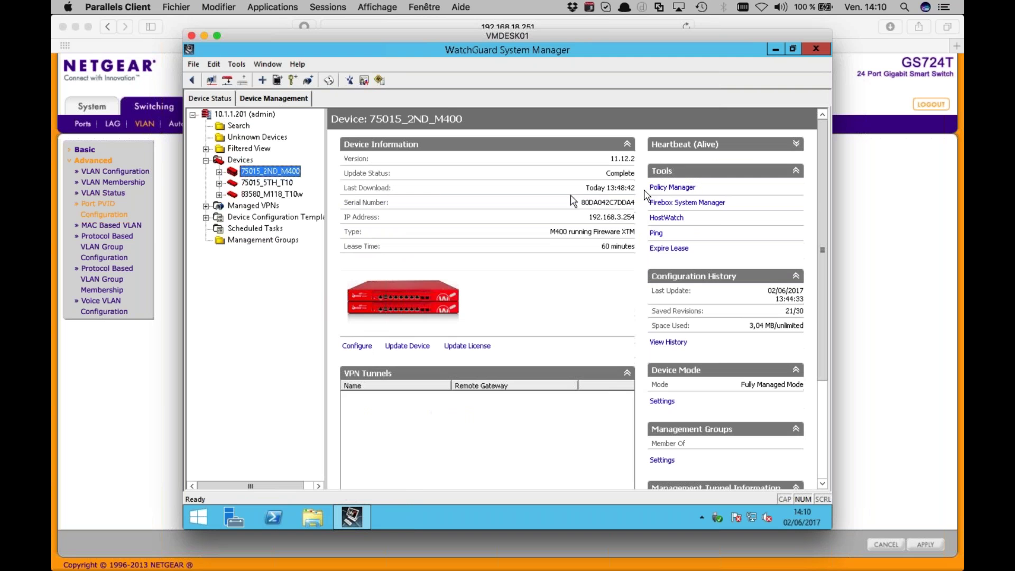
click(665, 190)
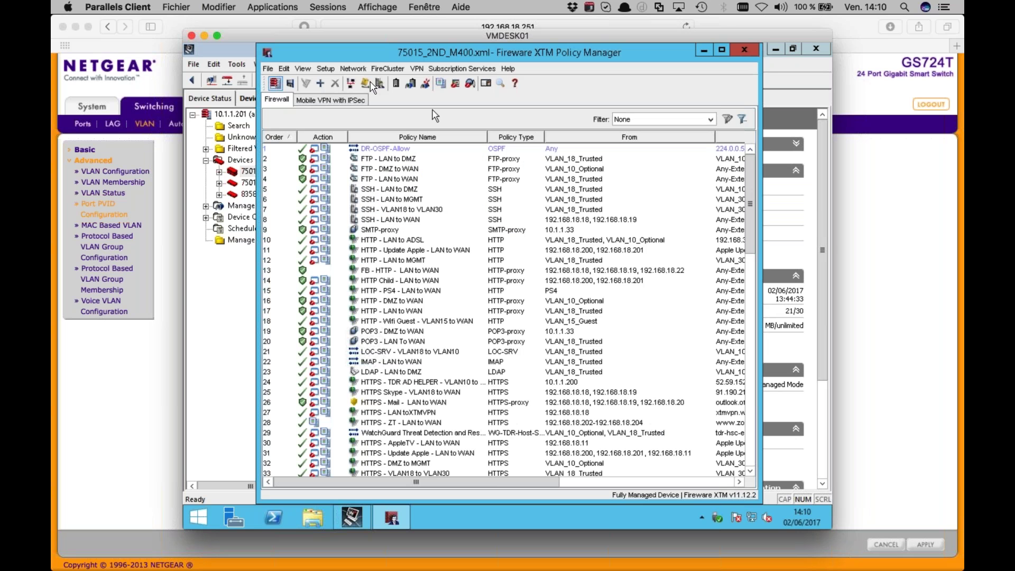
Open Network Configuration's VLAN tab and widen the Name and IPv4 columns to review VLANs 10, 15, 18, 30
click(348, 68)
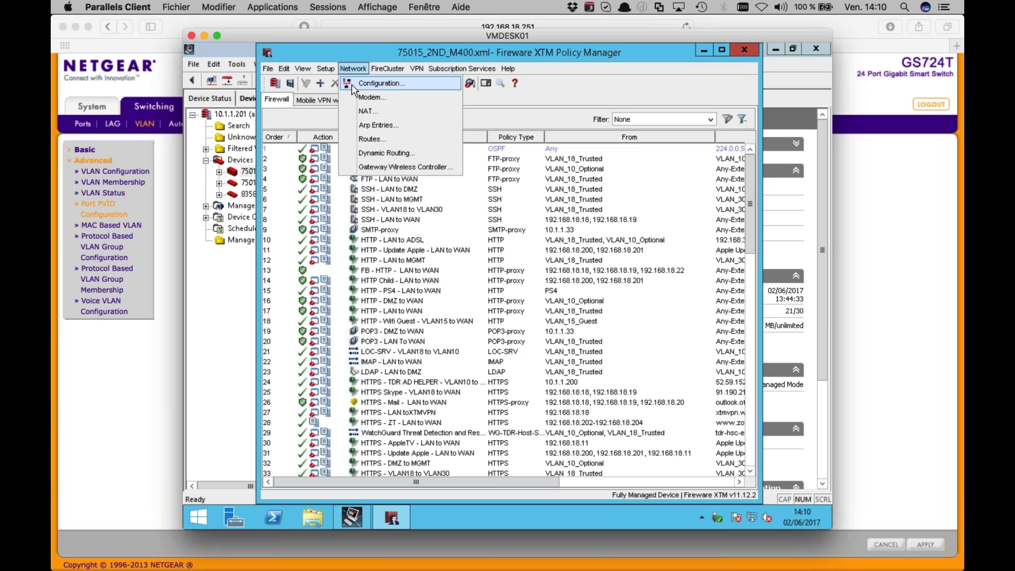
click(353, 89)
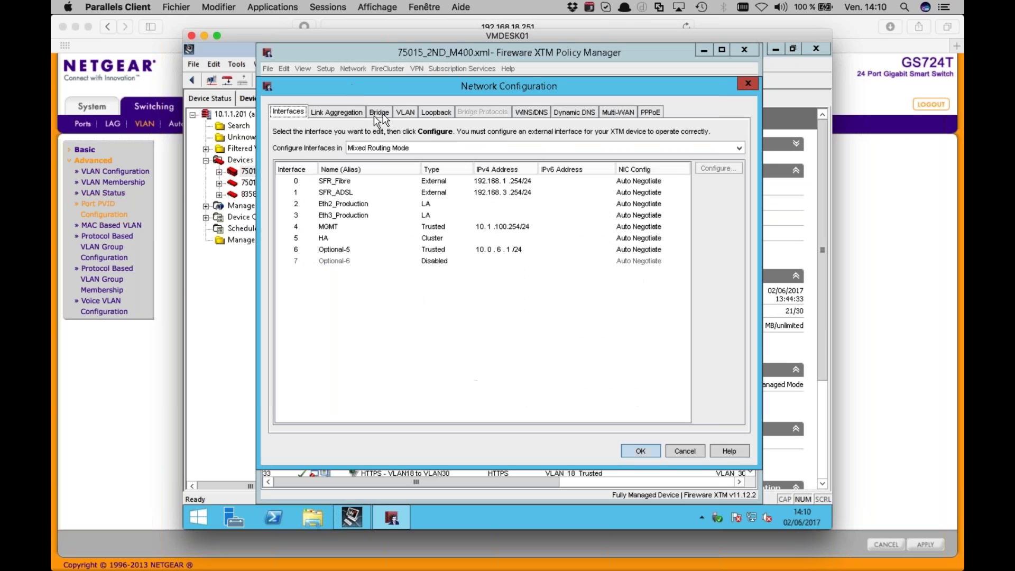
click(404, 112)
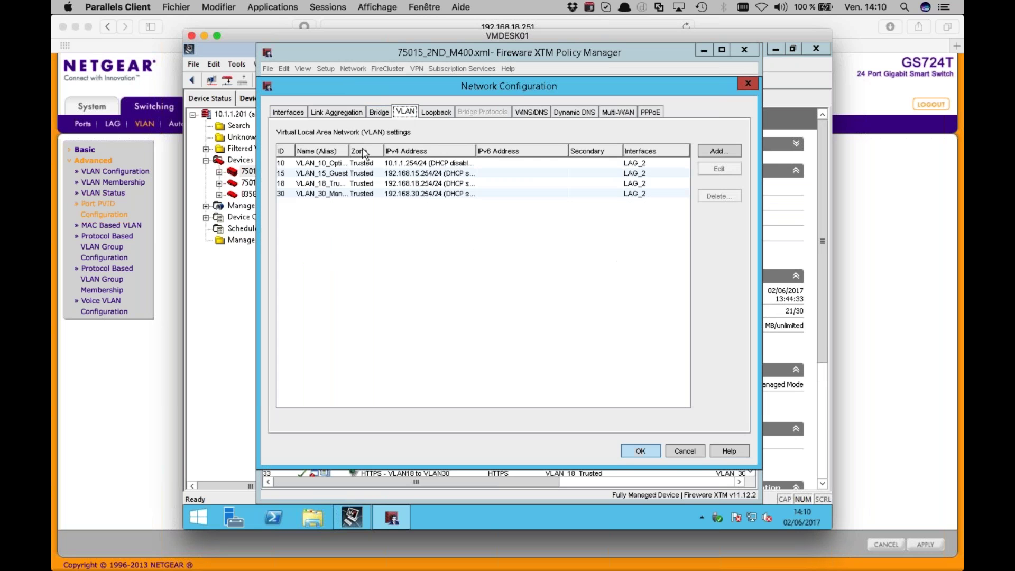
click(330, 173)
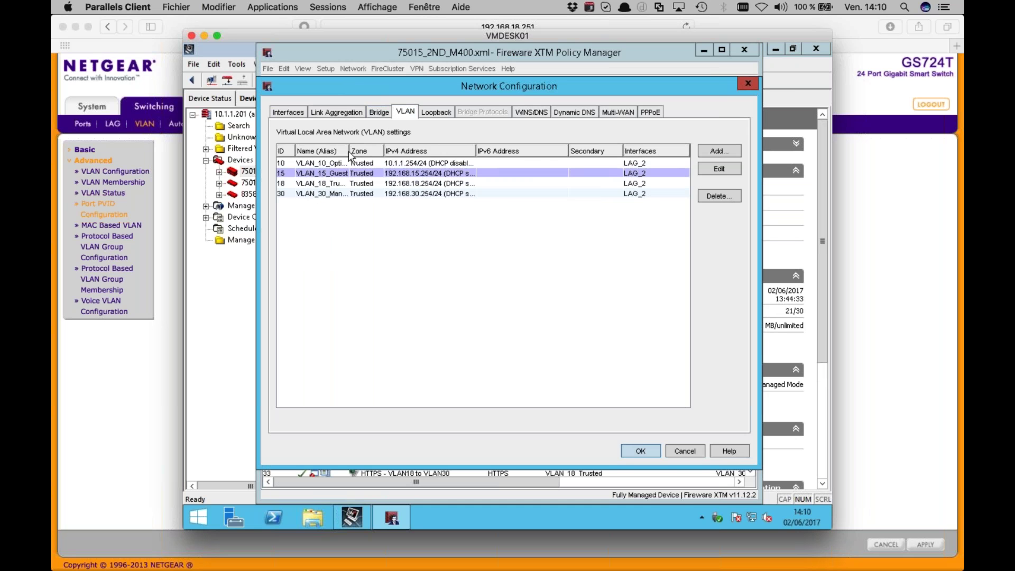
drag(348, 149, 392, 151)
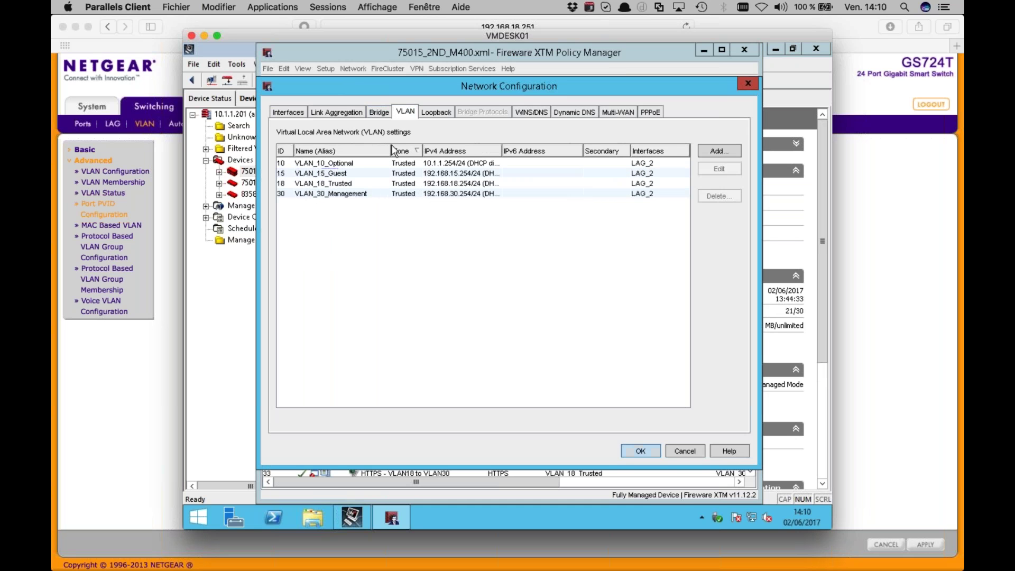
click(359, 184)
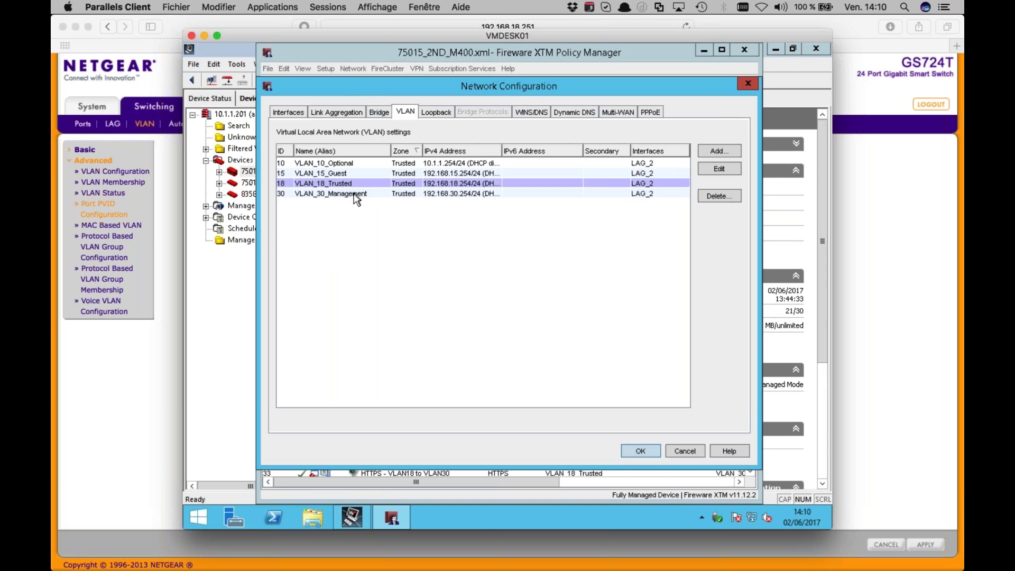
click(355, 194)
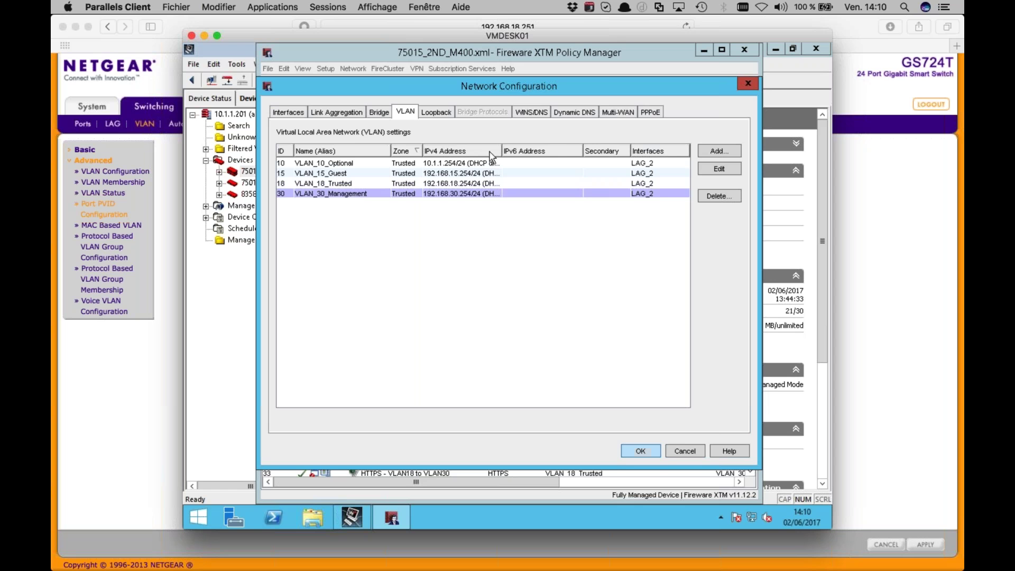
drag(501, 152, 555, 151)
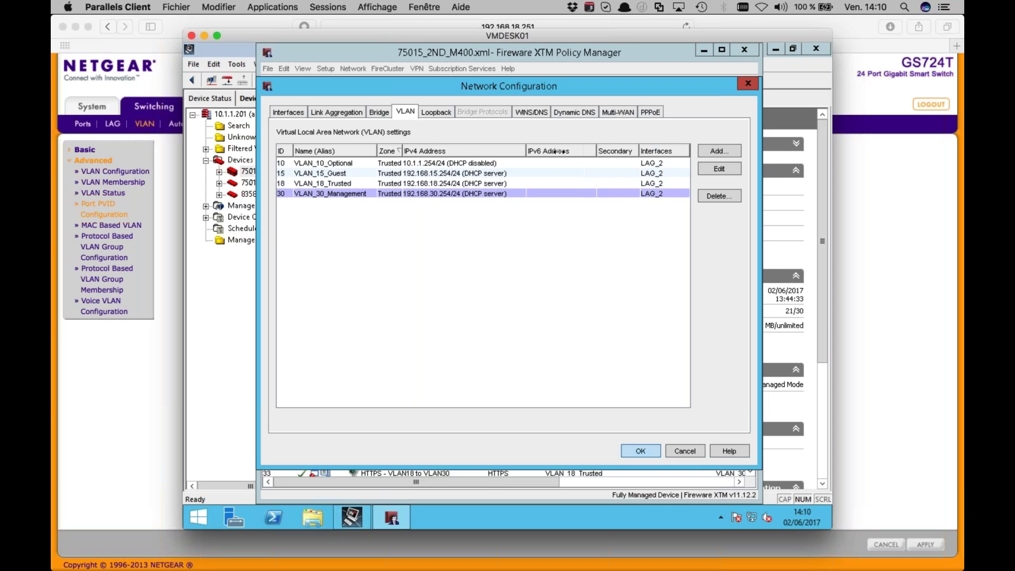
click(556, 151)
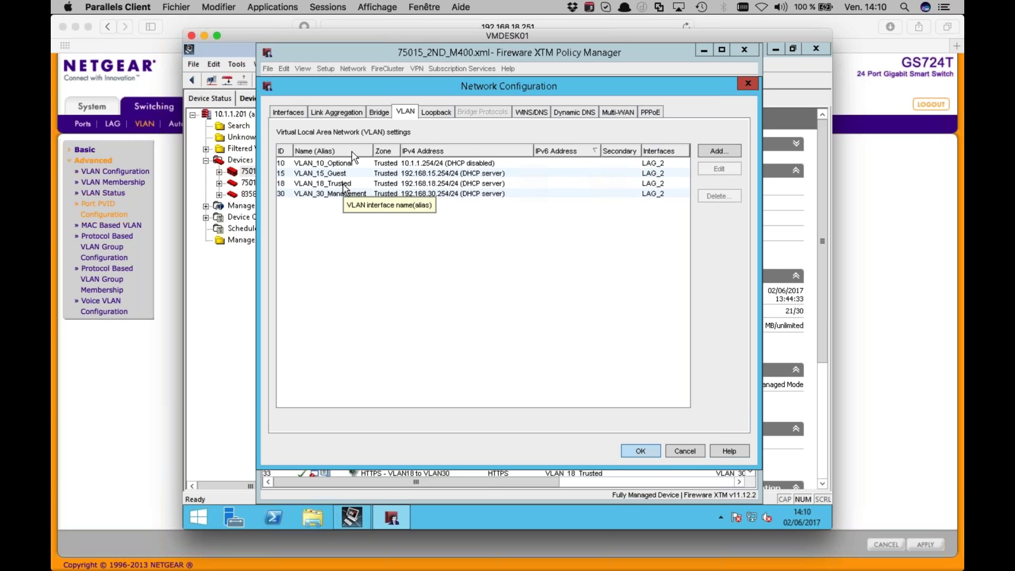
Return to the Interfaces tab and inspect Eth2_Production and Eth3_Production
click(298, 113)
click(334, 206)
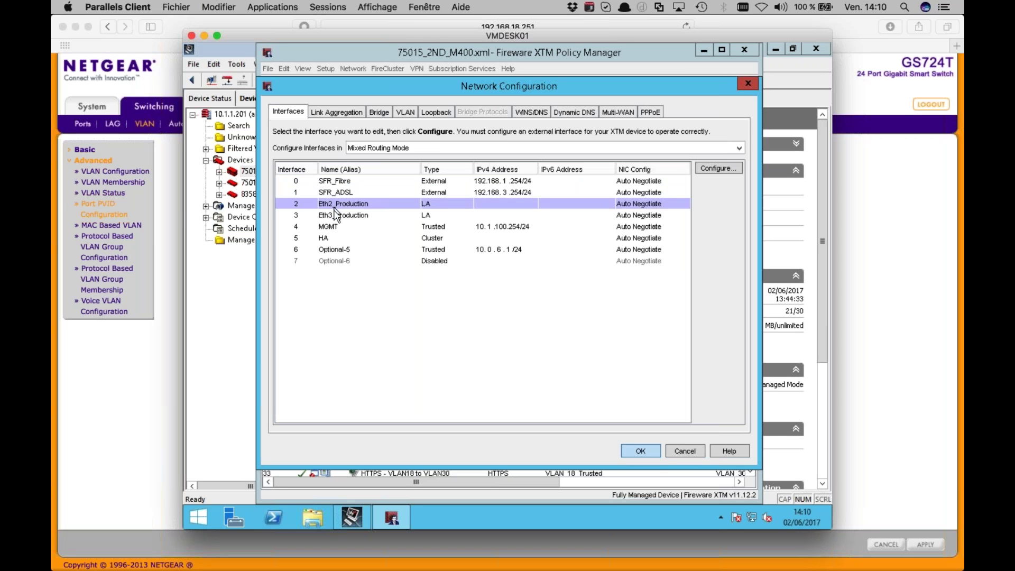
click(335, 213)
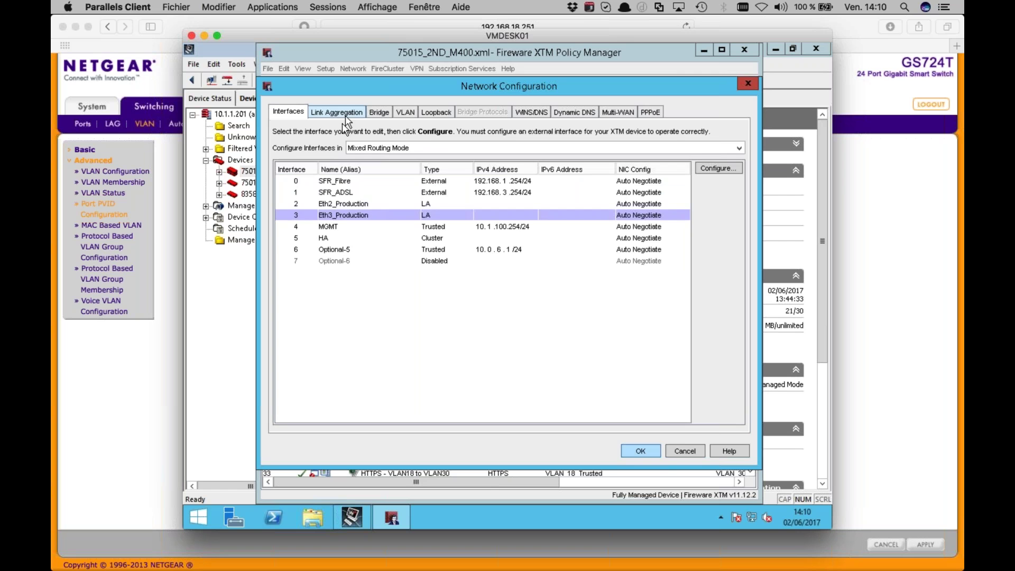
Inspect LAG_2's VLANs 10,15,18,30 under Link Aggregation, close the dialogs and minimize Policy Manager
click(345, 116)
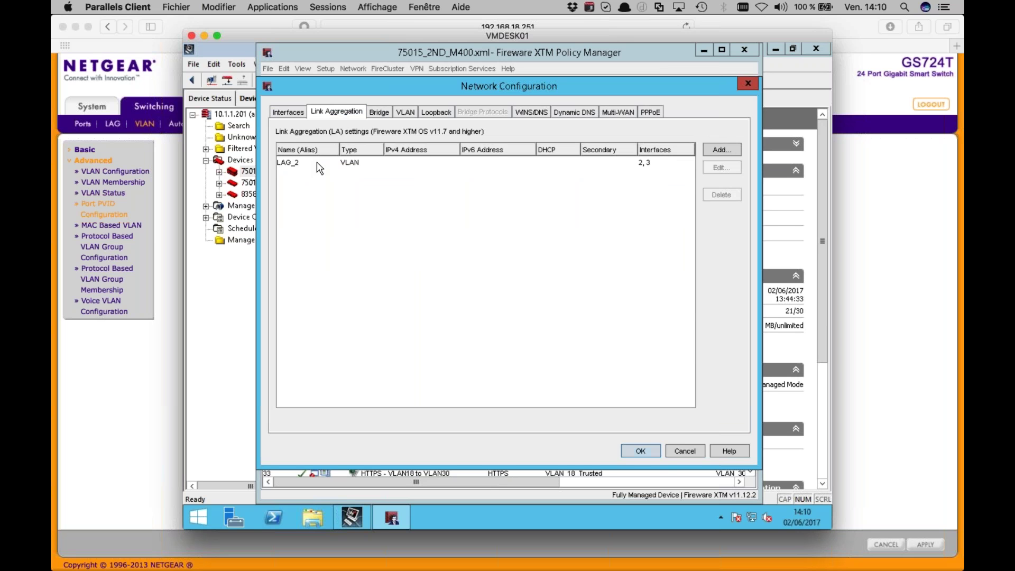
double_click(319, 164)
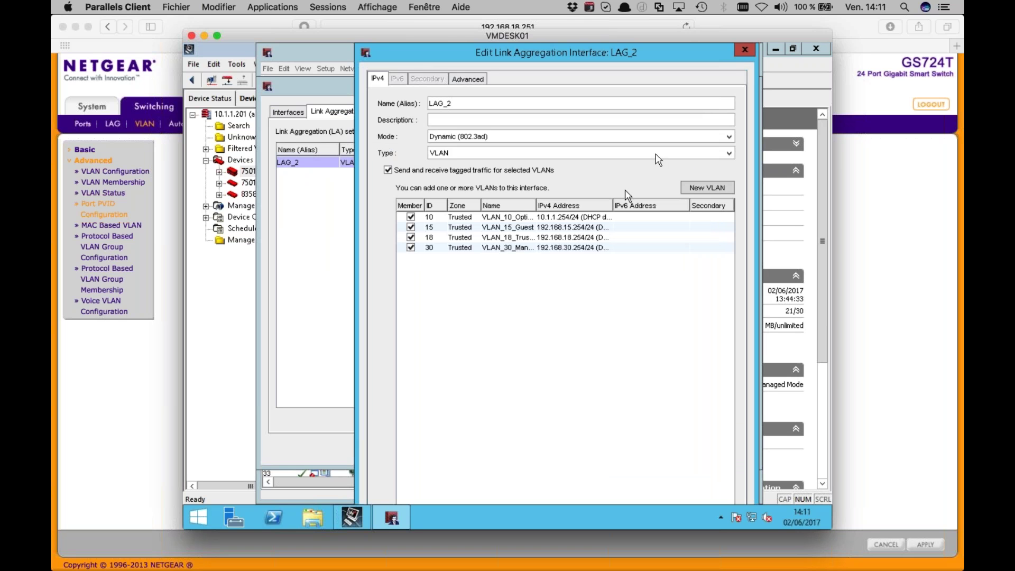
click(746, 49)
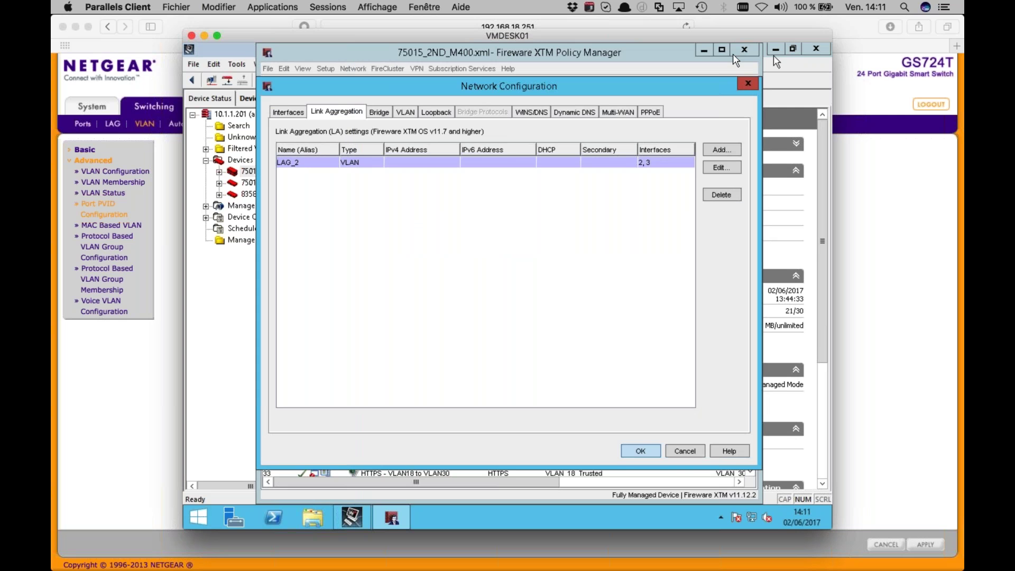
click(749, 83)
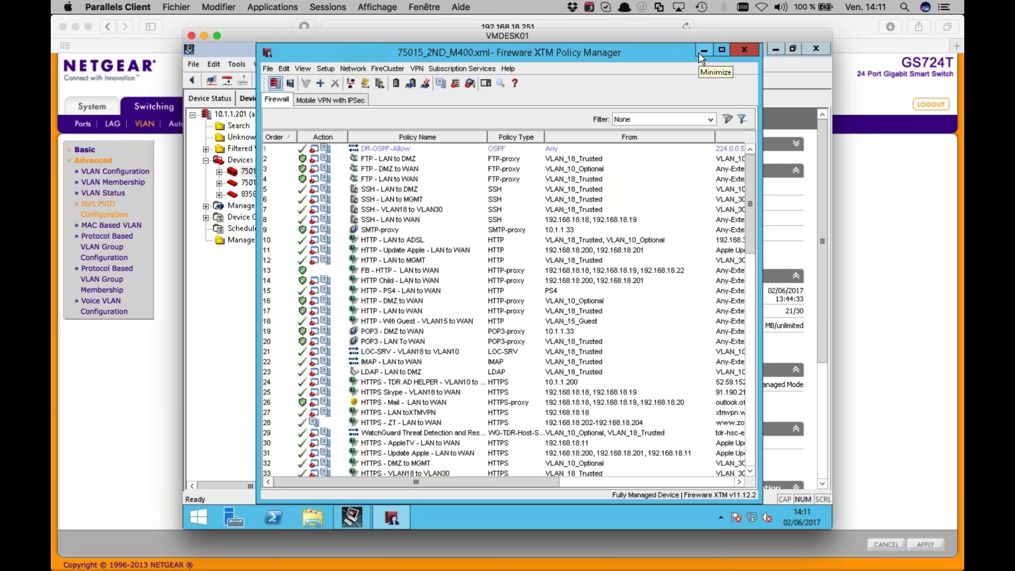
click(704, 49)
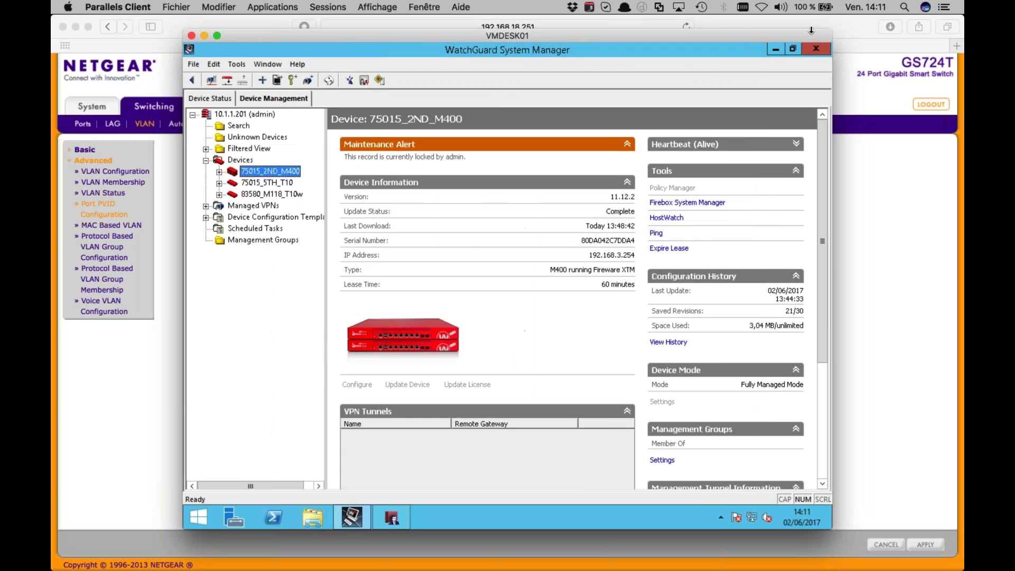
Load the Fireware Web UI at 10.1.1.254:8080 in a new browser tab
click(746, 29)
key(super+t)
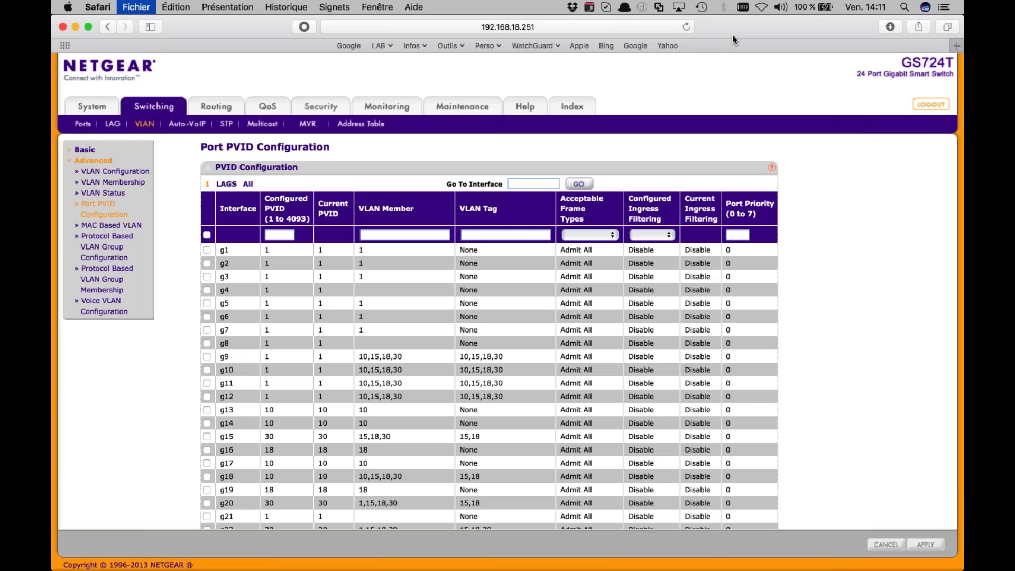
text(https)
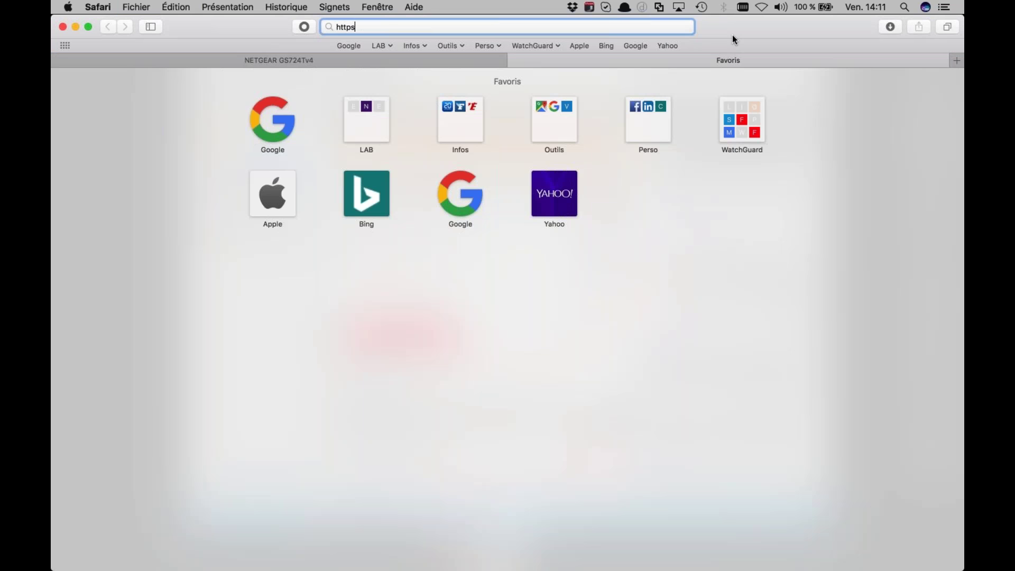
text(://10.)
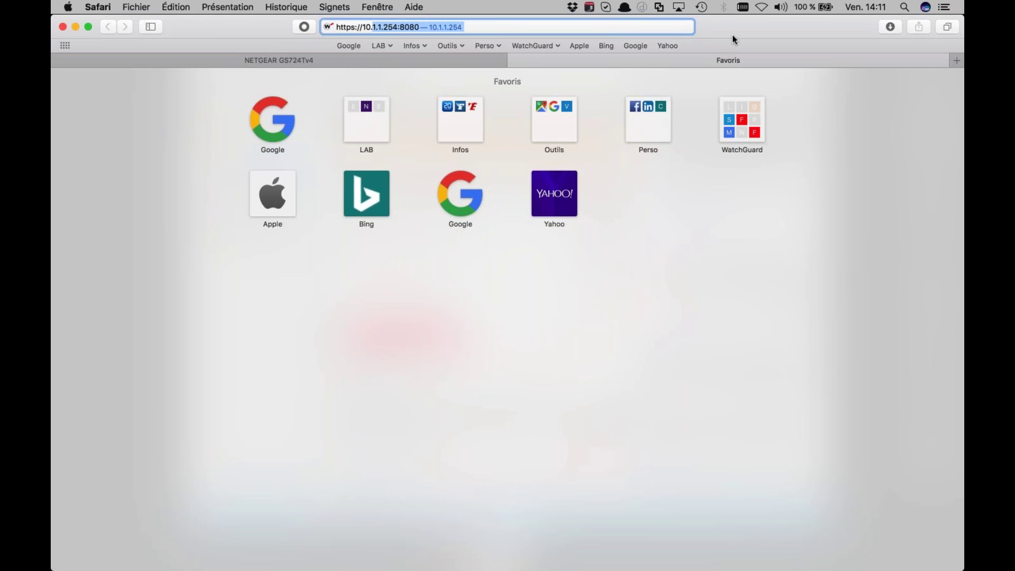
key(Return)
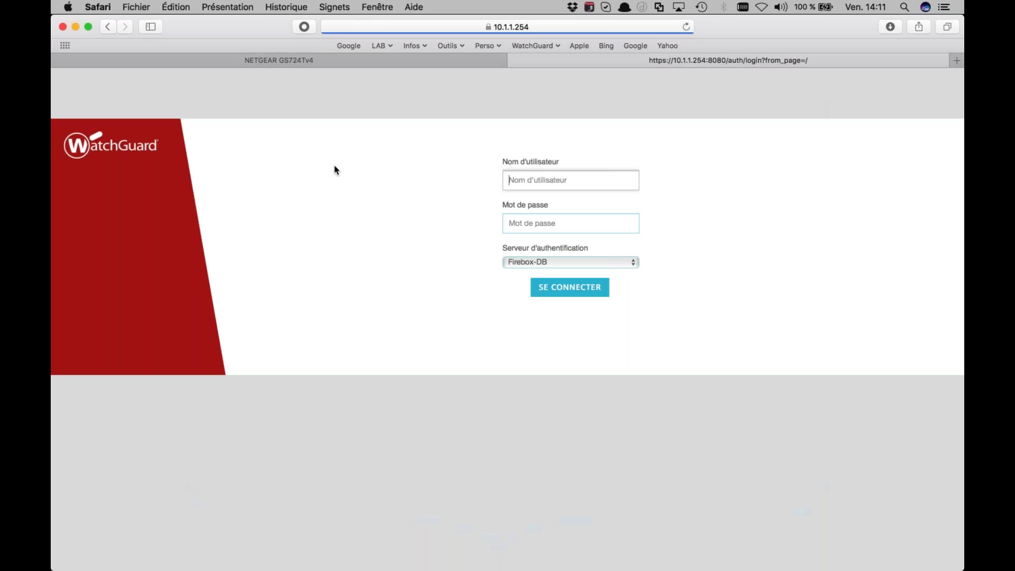
Sign in to the Fireware Web UI with the admin username and password
click(521, 182)
text(us)
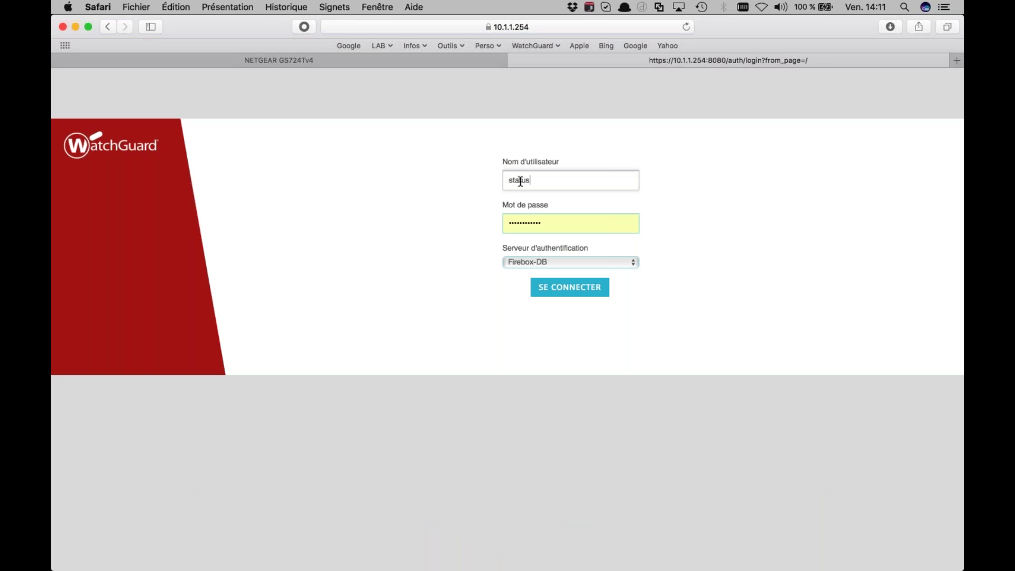
key(Tab)
text(••••••••••••)
key(Return)
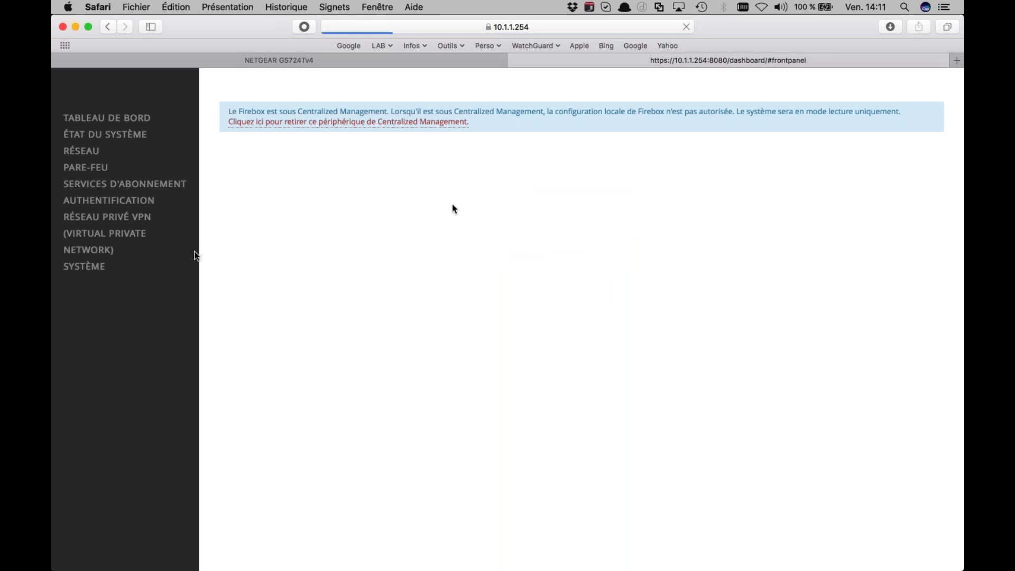
Open Baux DHCP, select lease 192.168.30.13 and its MAC 00:90:7f:2e:b6:3f, then open a terminal window
click(148, 287)
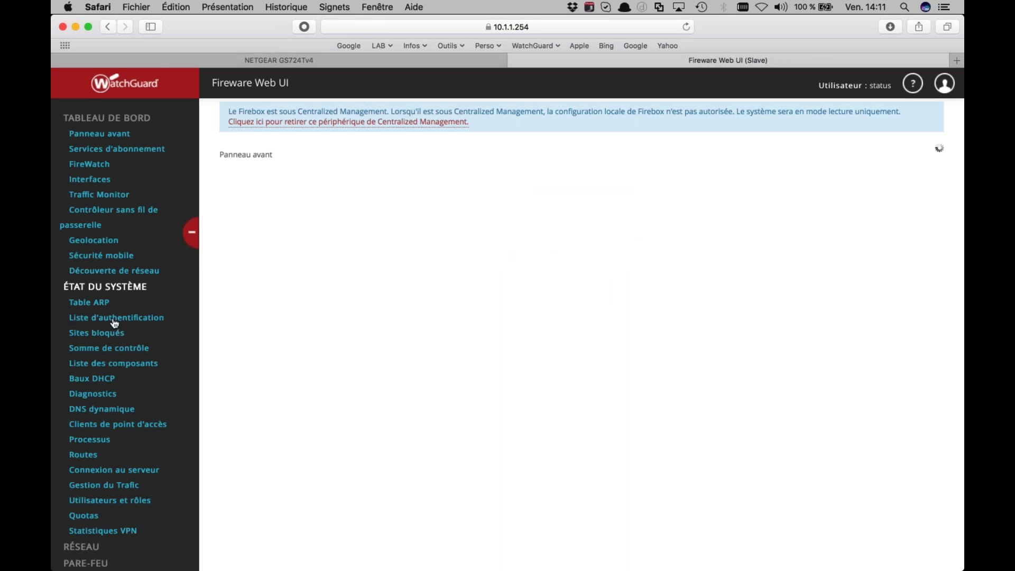
click(92, 380)
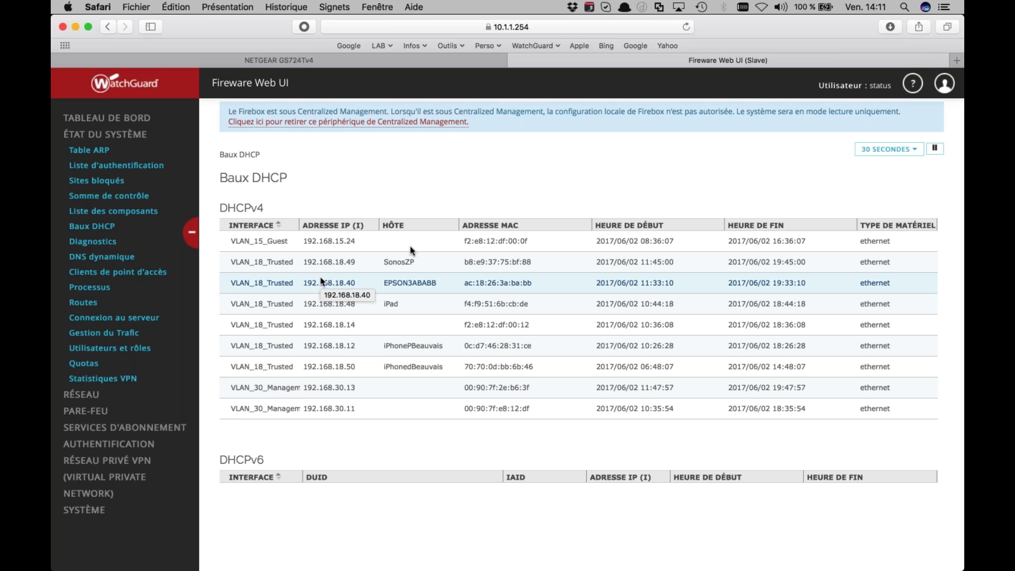
triple_click(490, 388)
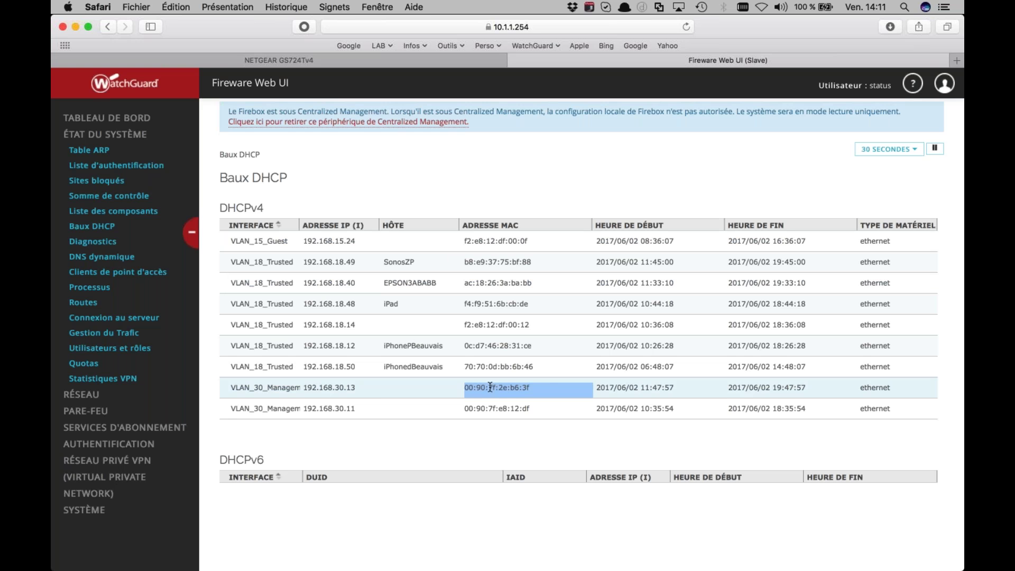
triple_click(283, 394)
triple_click(321, 388)
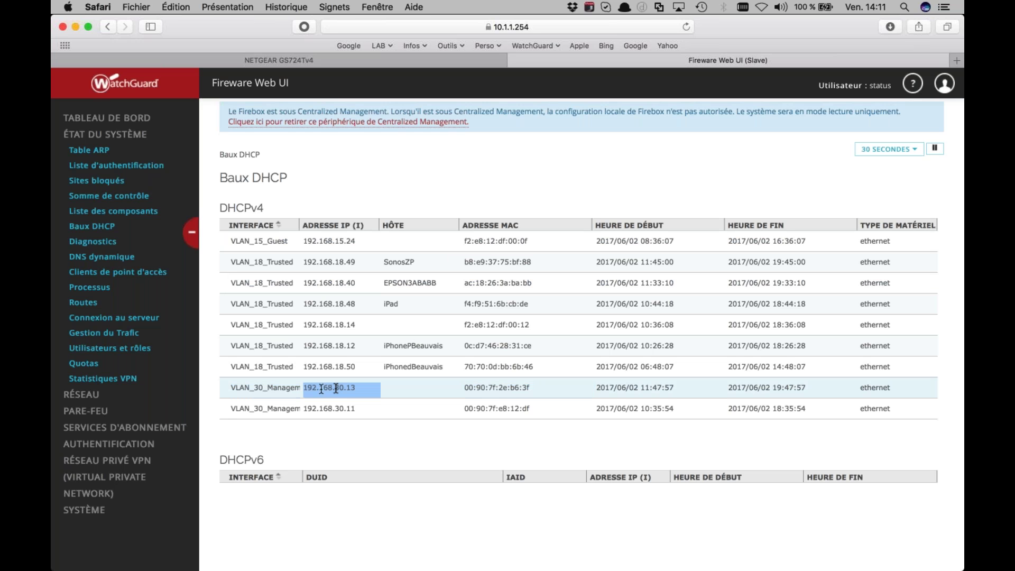
triple_click(492, 387)
click(493, 386)
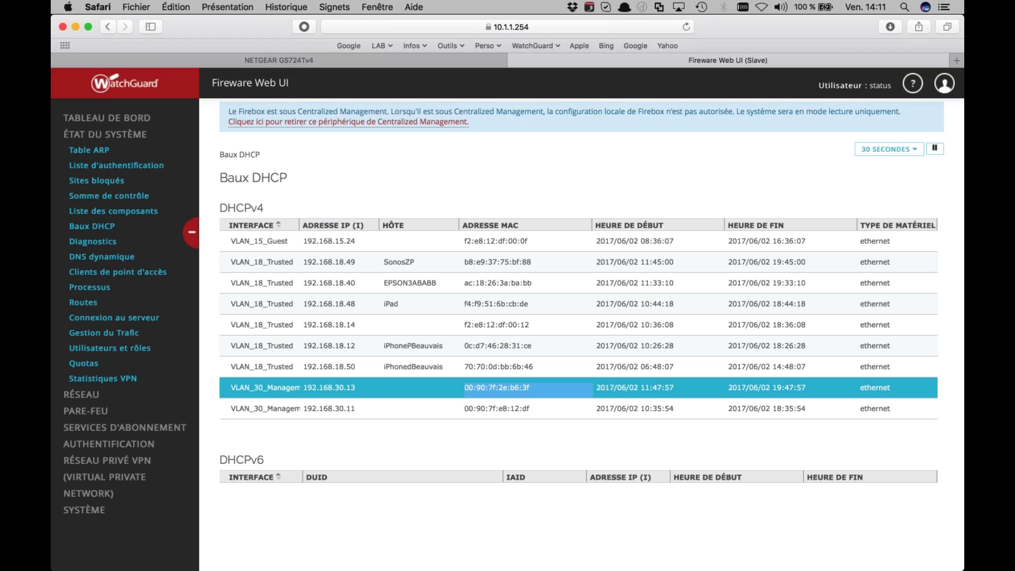
key(super+Tab)
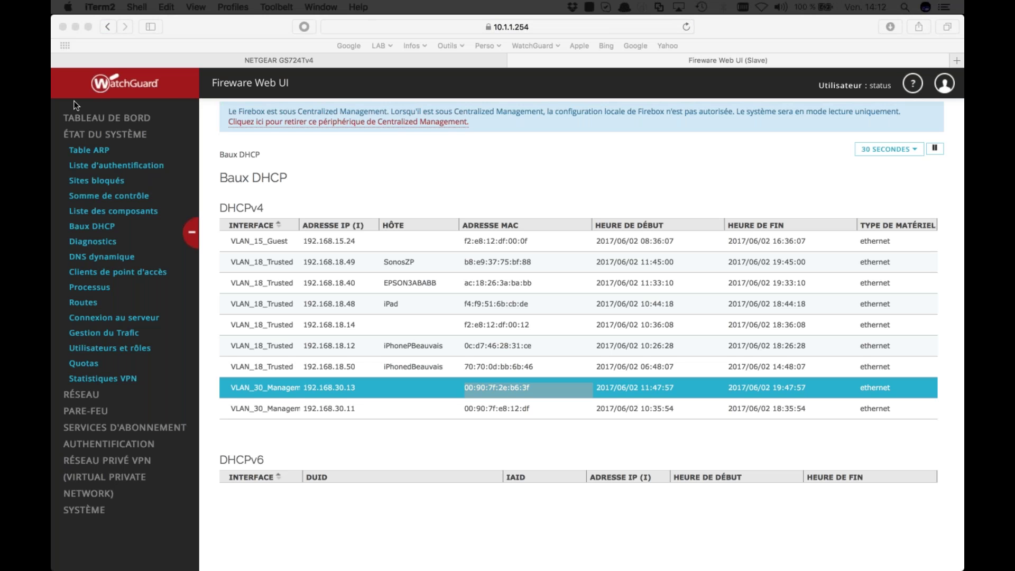
key(super+n)
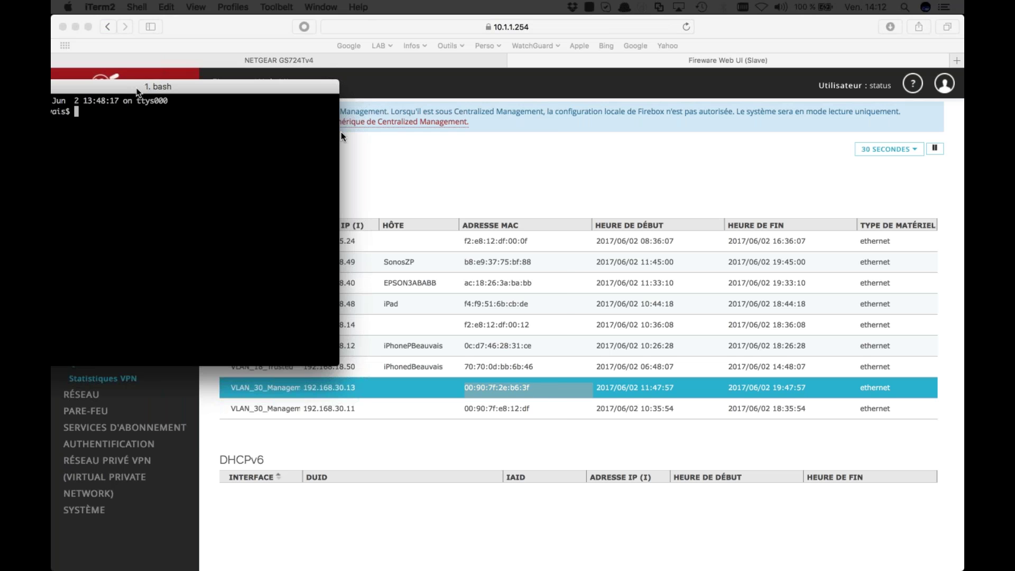
Ping 192.168.30.13, stop it after 5 replies with 0% loss, and close the terminal
drag(137, 91, 341, 136)
text(ping 192.168.30.13)
key(Return)
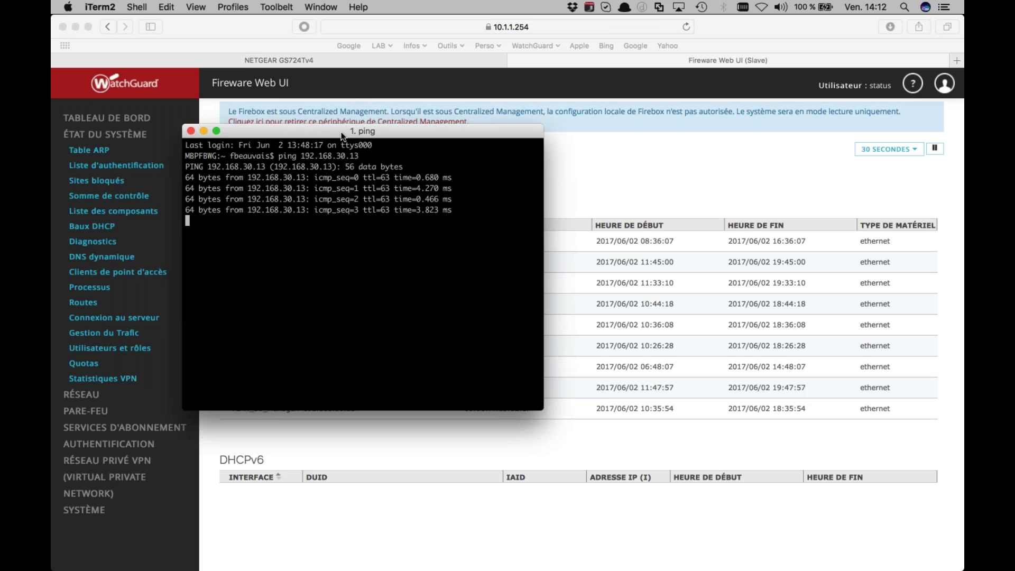
key(ctrl+c)
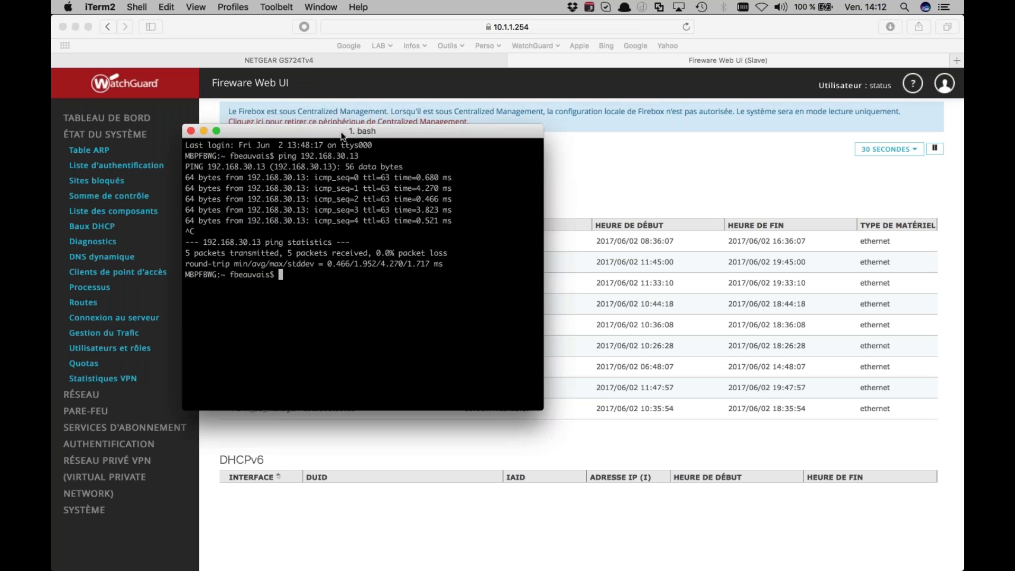
click(191, 131)
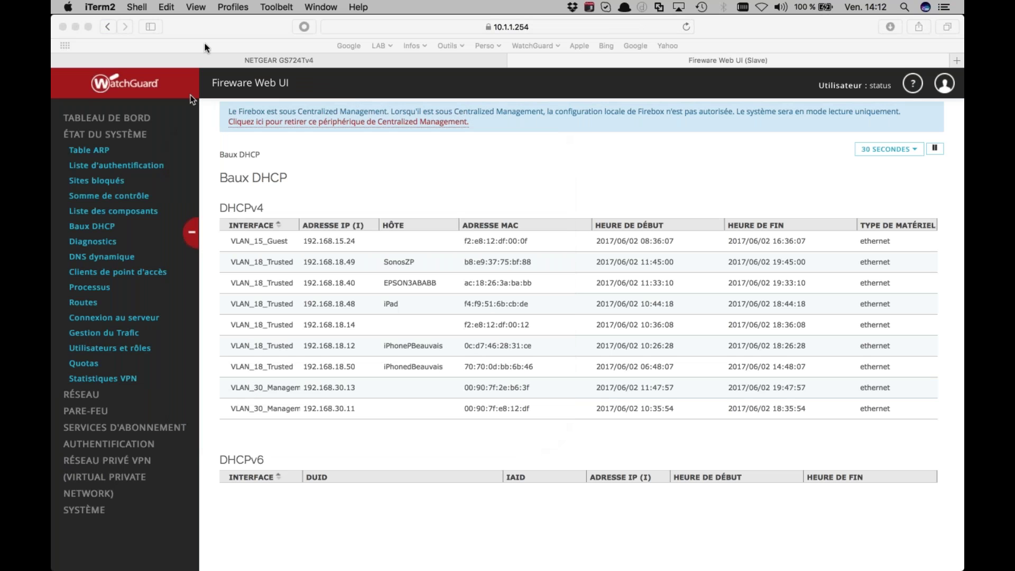
Minimise Safari and bring Policy Manager for 75015_2ND_M400 back from the remote taskbar
click(75, 28)
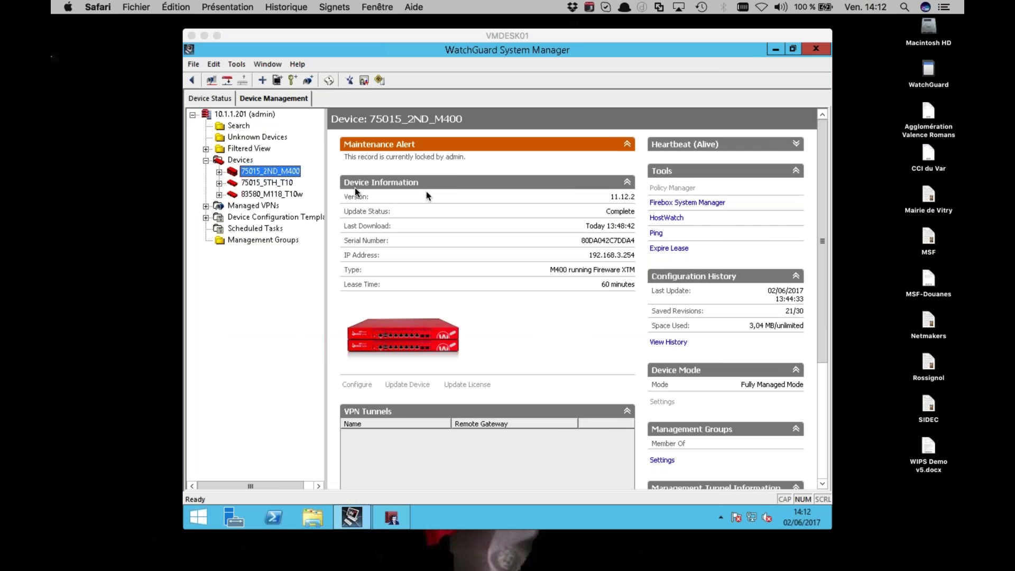
click(392, 518)
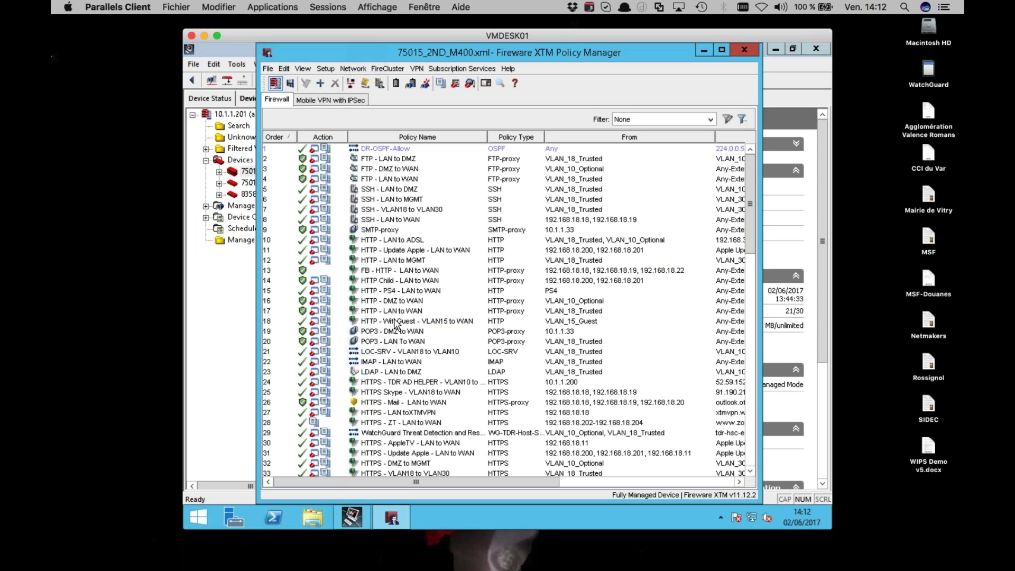
Maximise Policy Manager and add a new WG-Cloud-Managed-WiFi packet filter policy
double_click(429, 55)
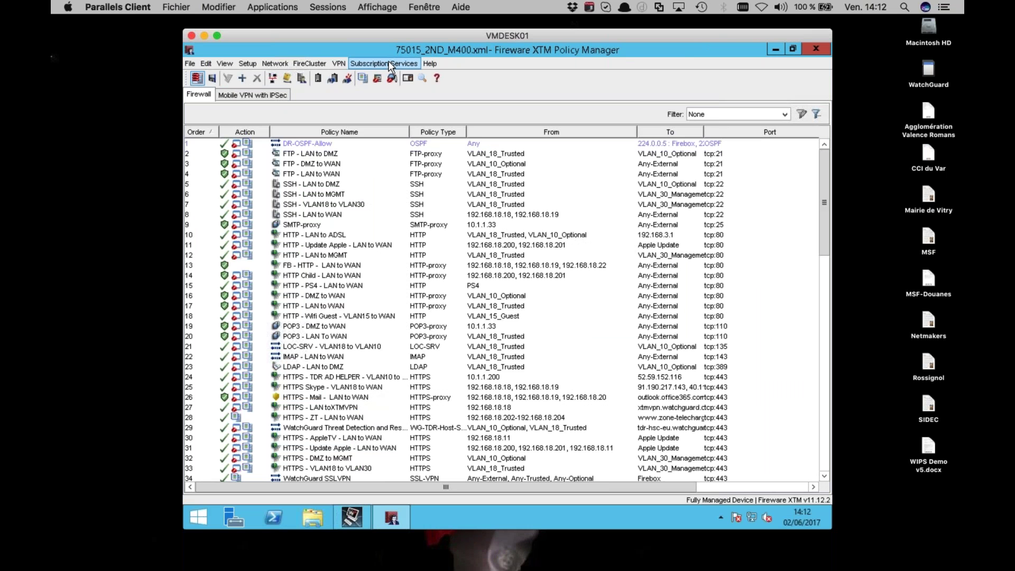
click(243, 79)
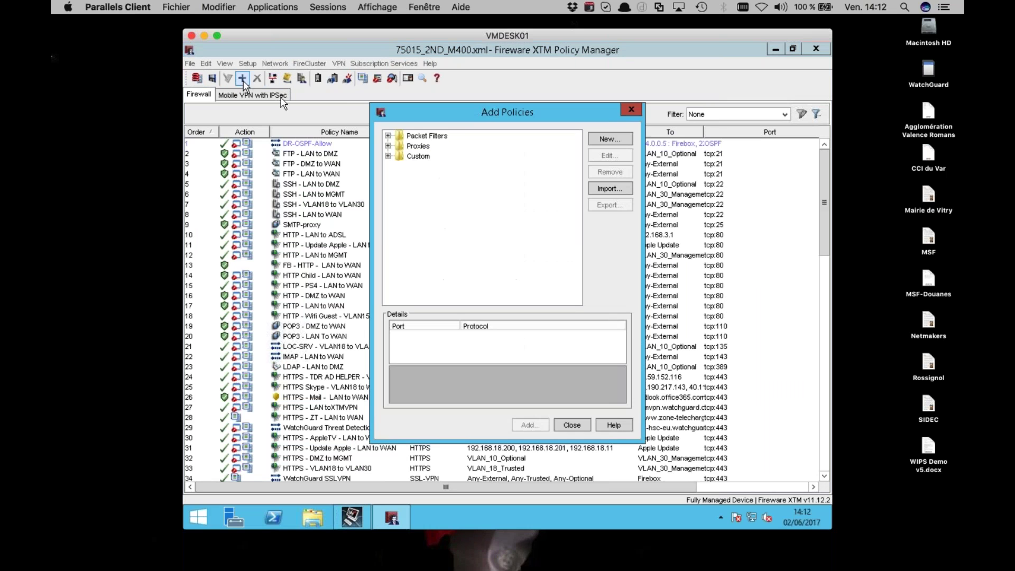
click(388, 136)
click(426, 194)
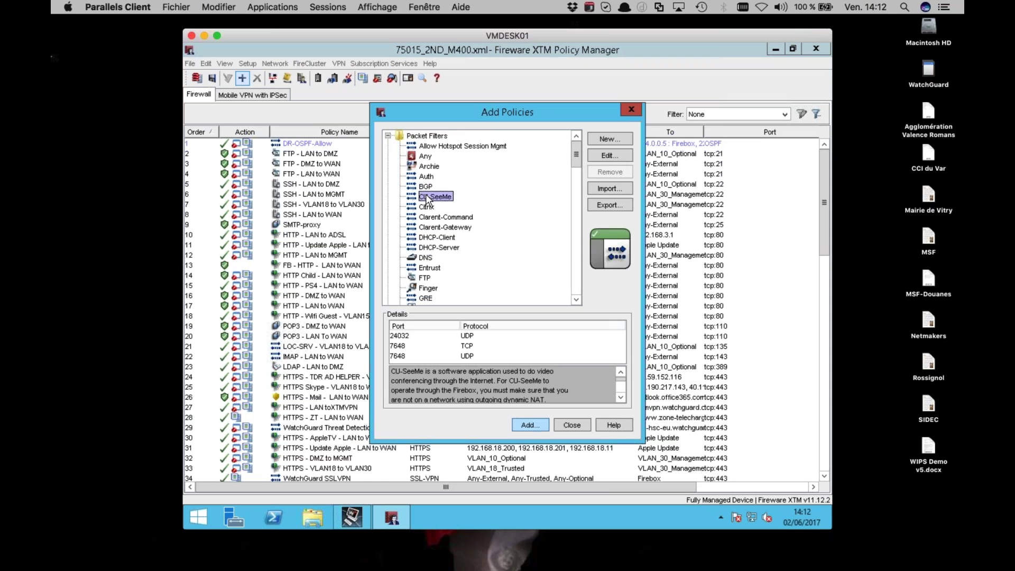
key(End)
key(Down)
key(Down)
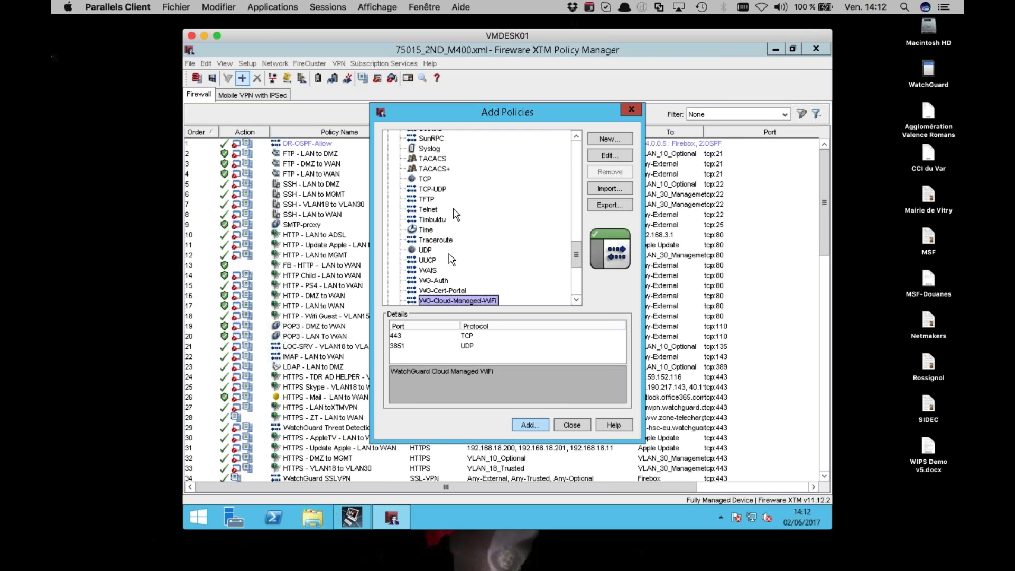
double_click(443, 300)
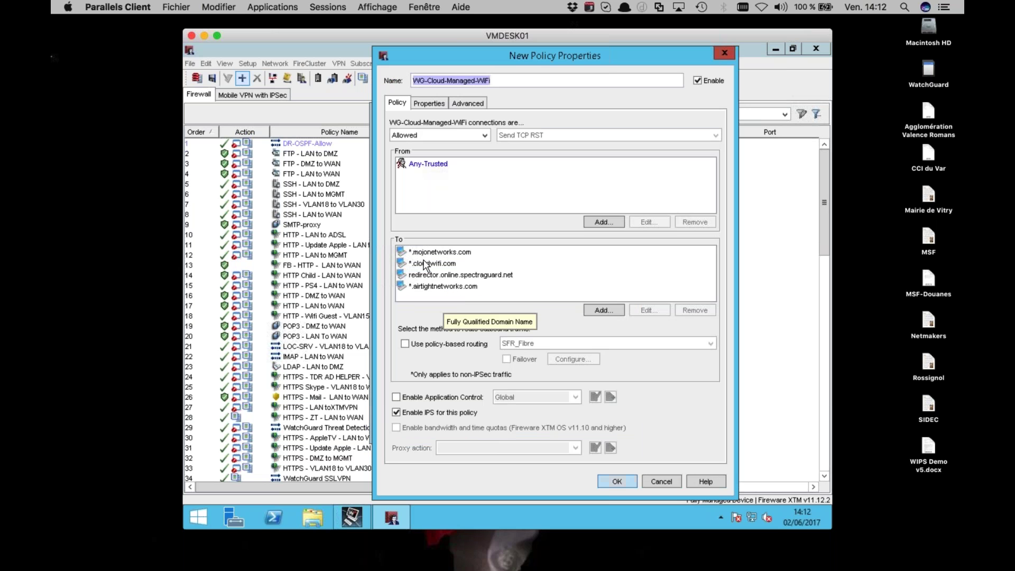
Review WG-Cloud-Managed-WiFi's Any-Trusted source, *.mojonetworks.com destination, and its ports and comment
click(435, 165)
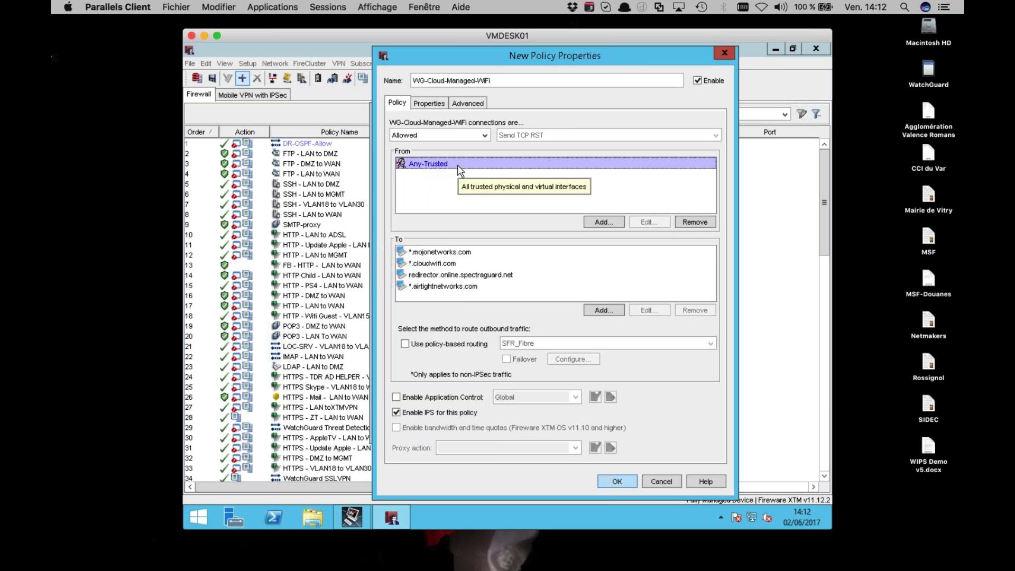
click(447, 255)
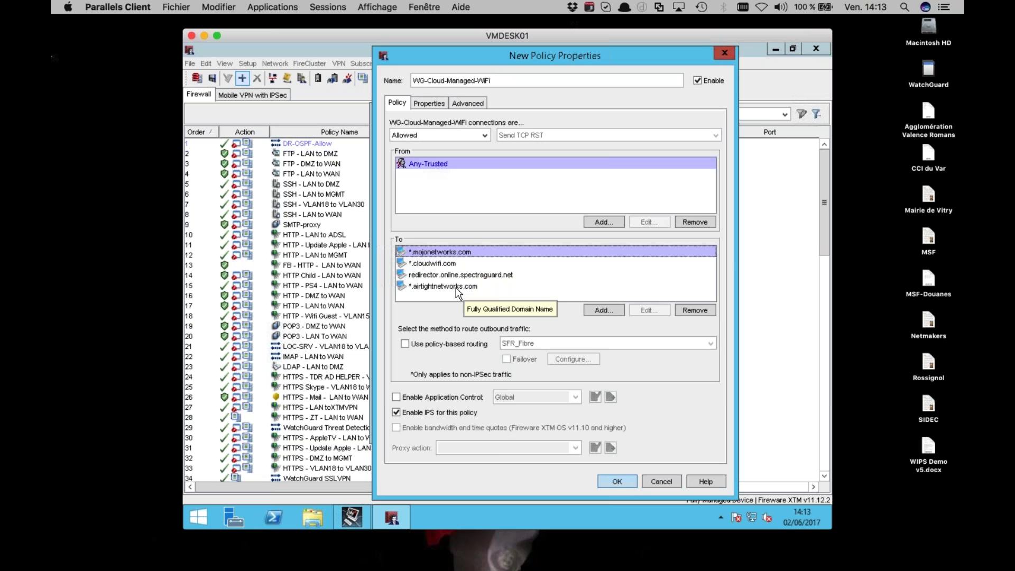
click(434, 113)
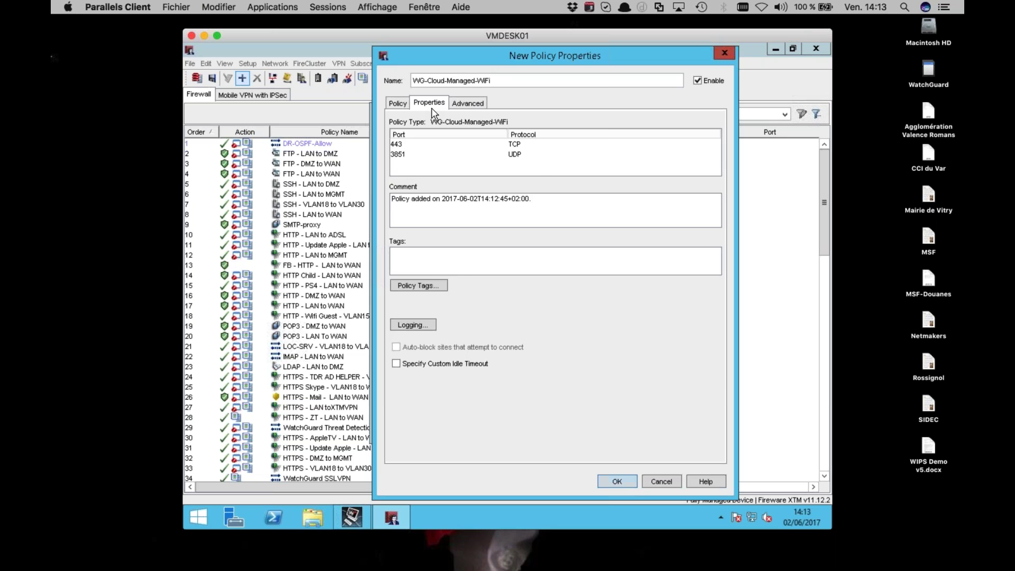
click(406, 104)
click(424, 164)
Replace the Any-Trusted source with host 192.168.30.13 and enable policy-based routing via SFR_Fibre
click(694, 222)
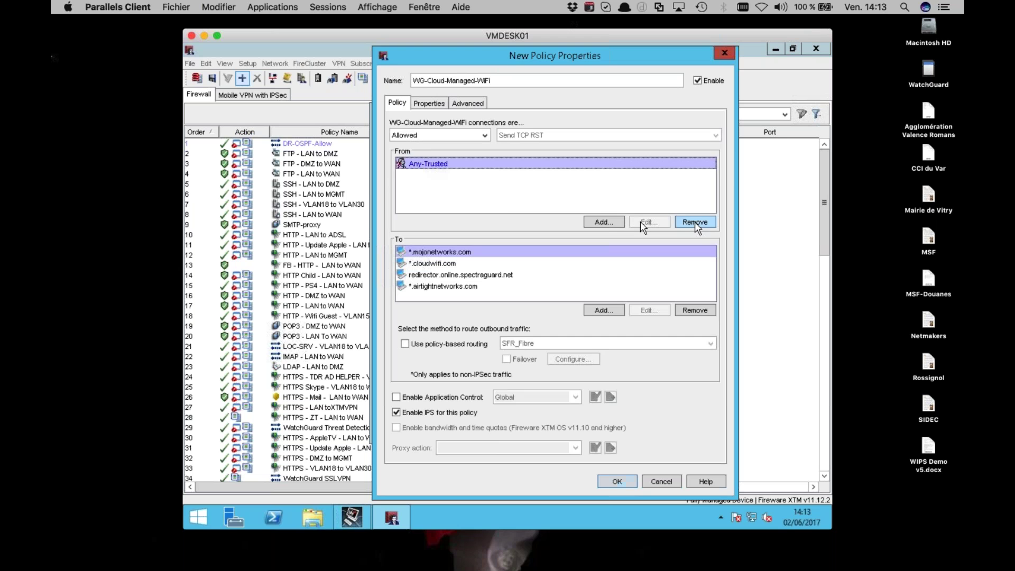
click(613, 223)
click(687, 263)
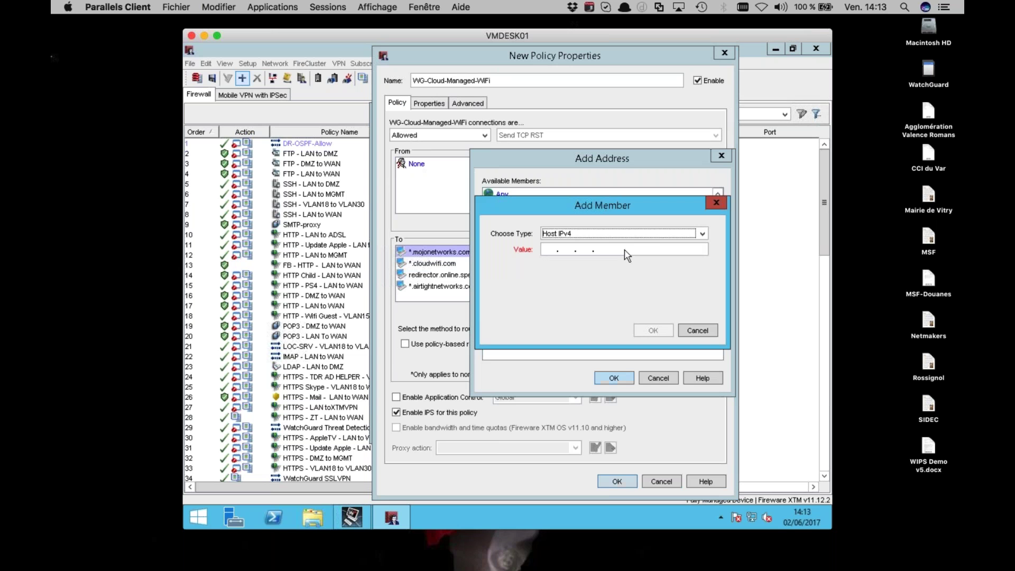
click(556, 253)
text(192.1)
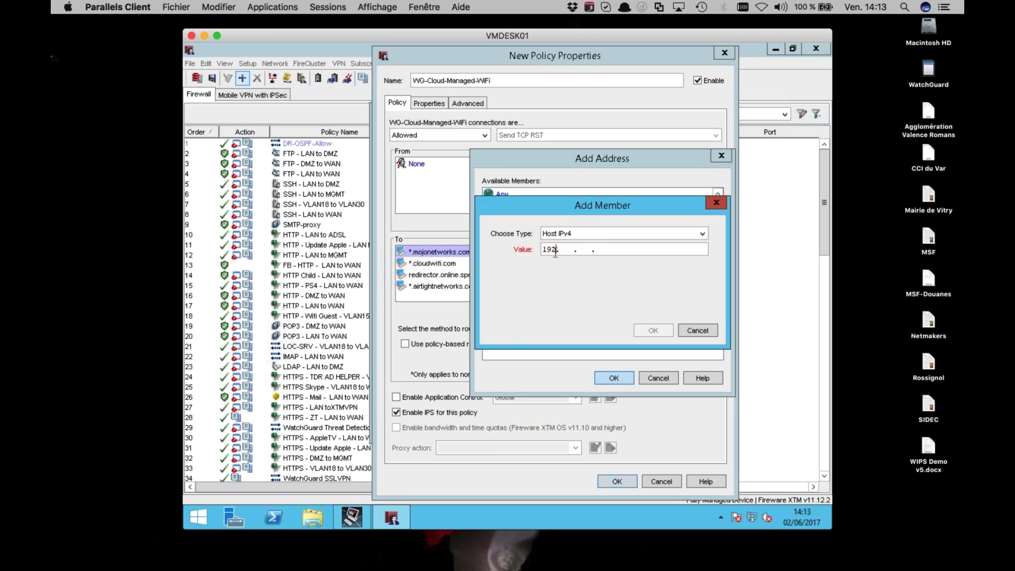
text(68. 30.)
key(super+Tab)
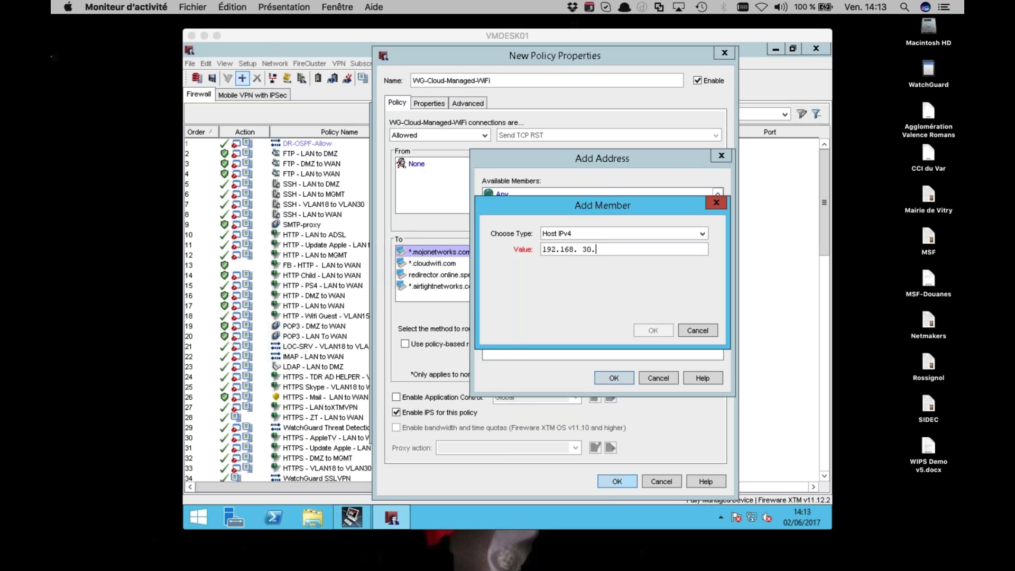
key(super+Tab)
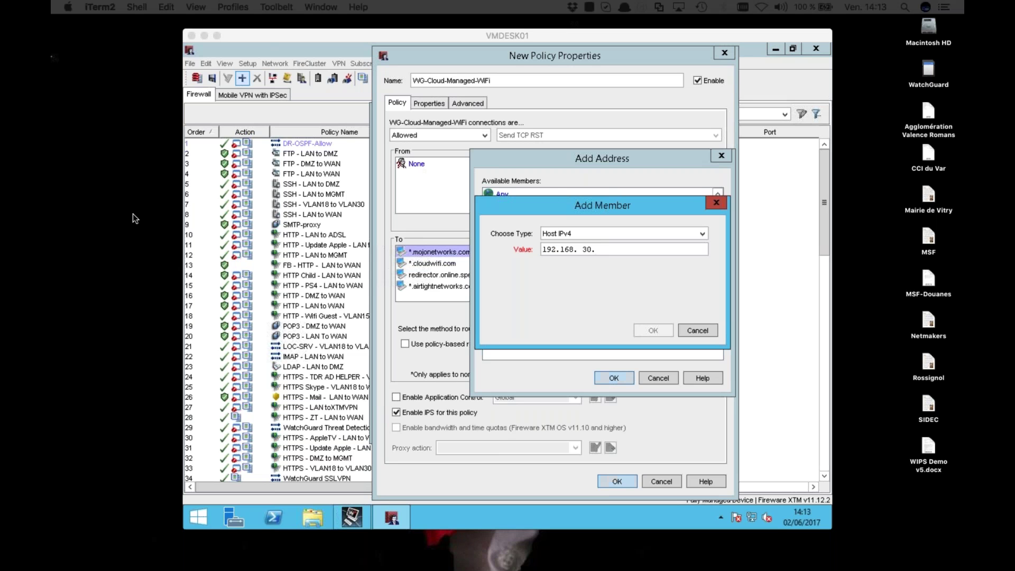
click(626, 258)
text(13)
key(Return)
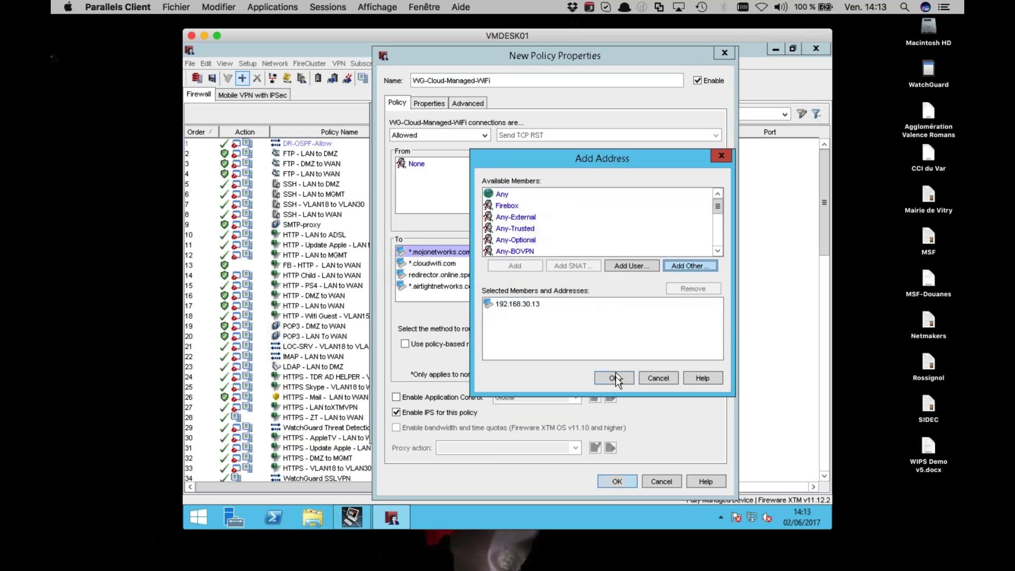
click(614, 377)
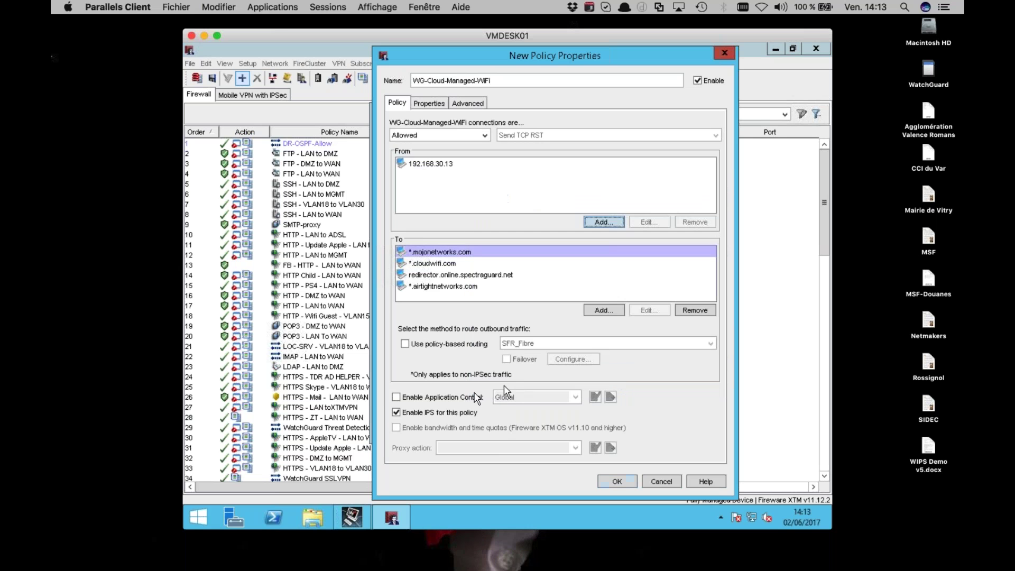
click(475, 343)
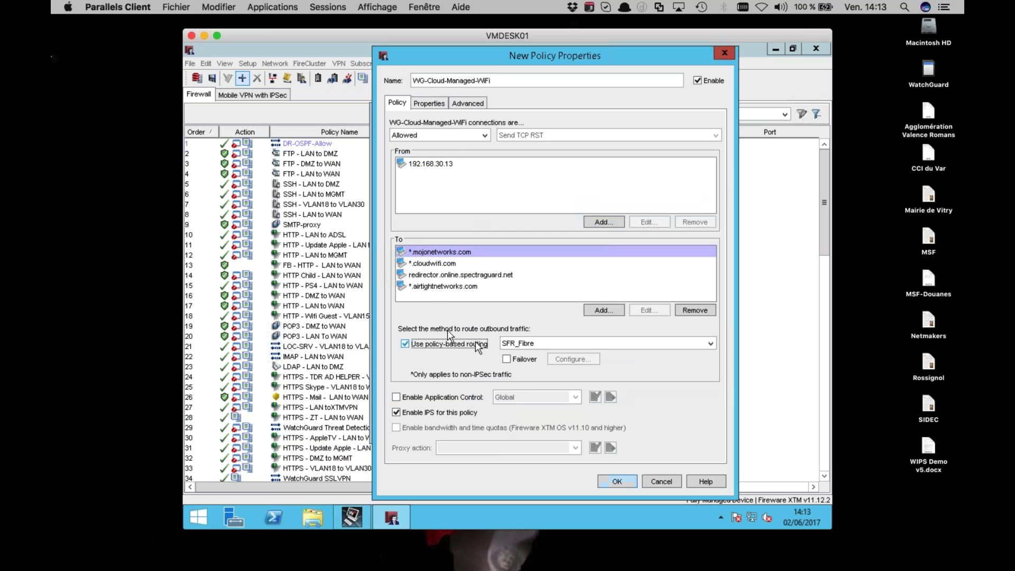
Enable Send a log message and logging for reports, add WG-Cloud-Managed-WiFi, and close Add Policies
click(429, 103)
click(418, 324)
click(529, 197)
click(526, 215)
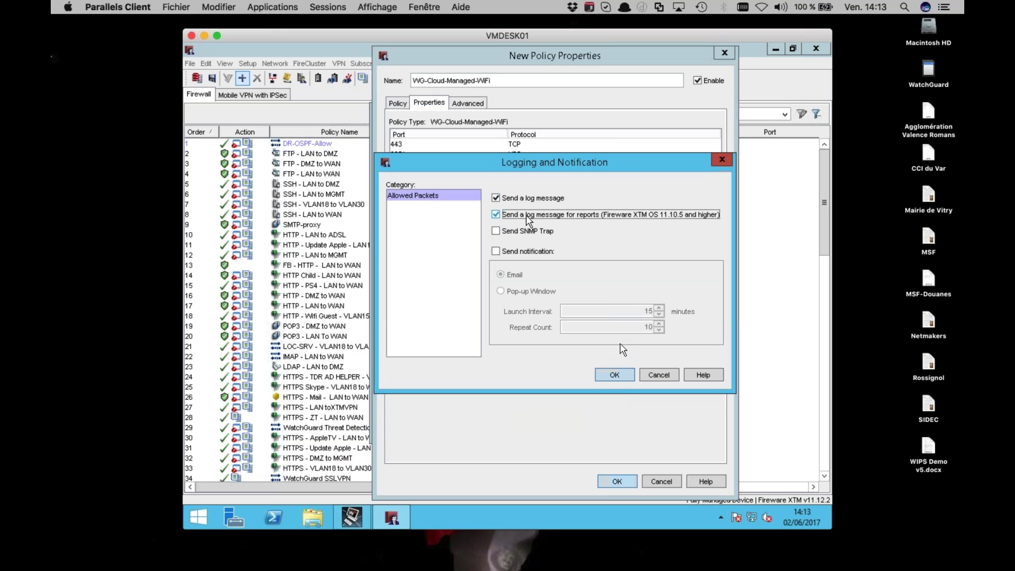
click(614, 375)
click(614, 481)
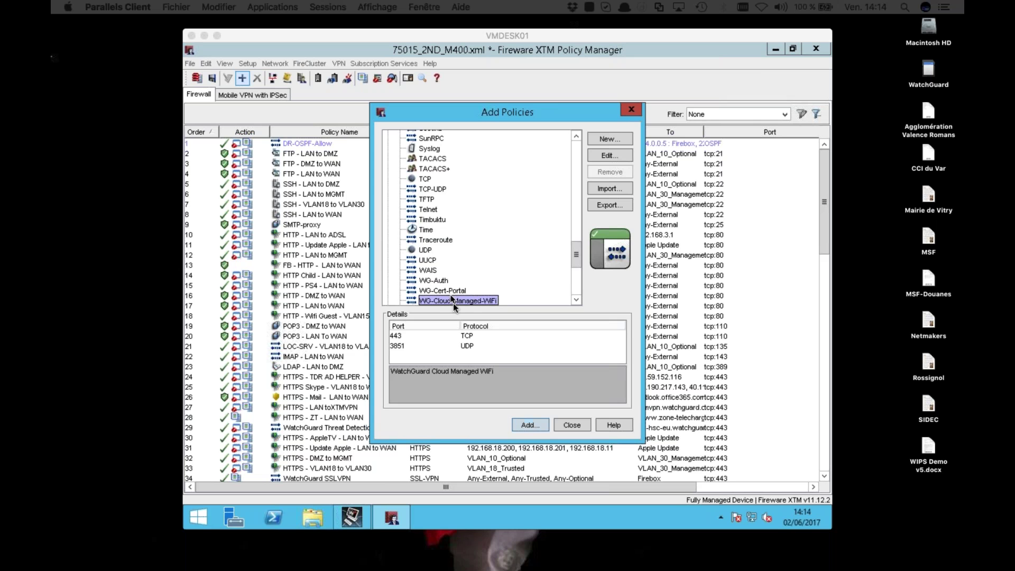
click(571, 426)
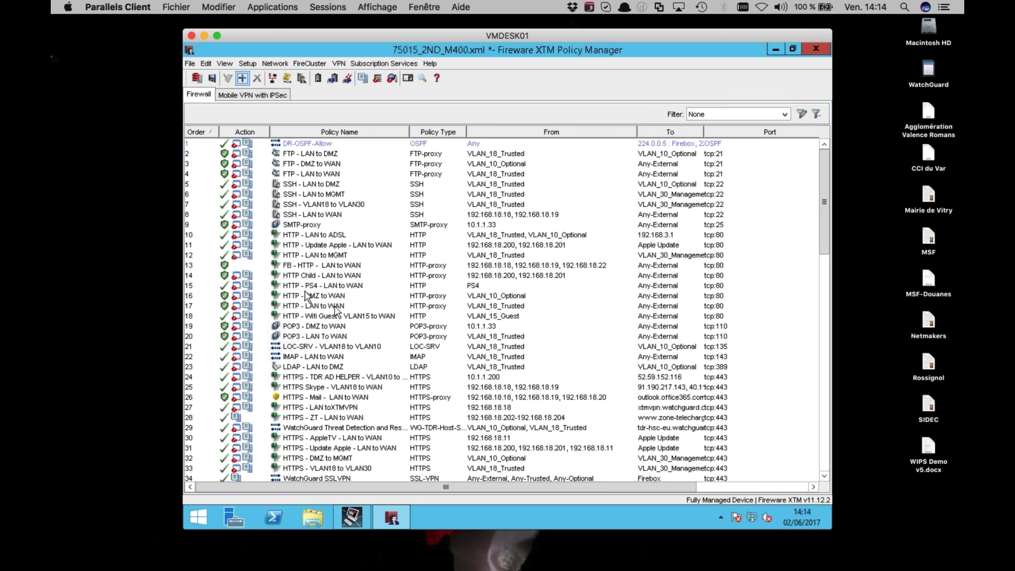
Sort policies by name, select WG-Cloud-Managed-WiFi, and start the Save to Firebox update wizard
click(324, 358)
click(338, 132)
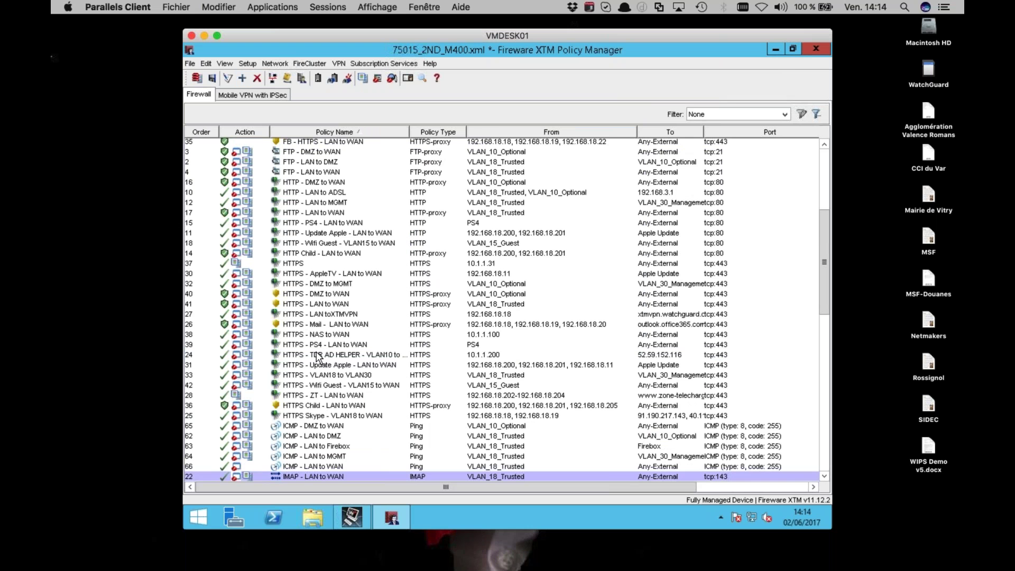
scroll(328, 364, down, 15)
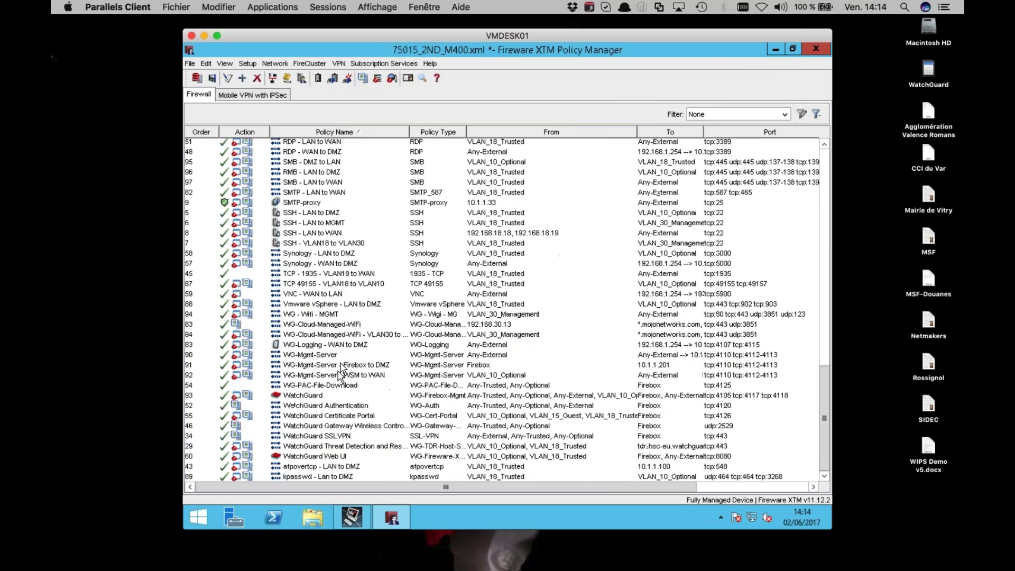
click(345, 324)
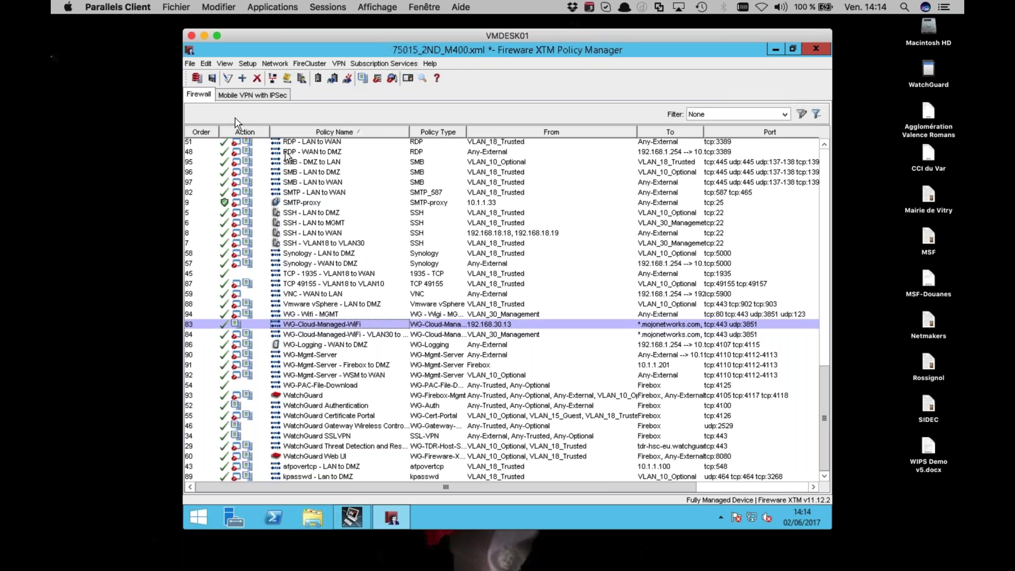
click(195, 77)
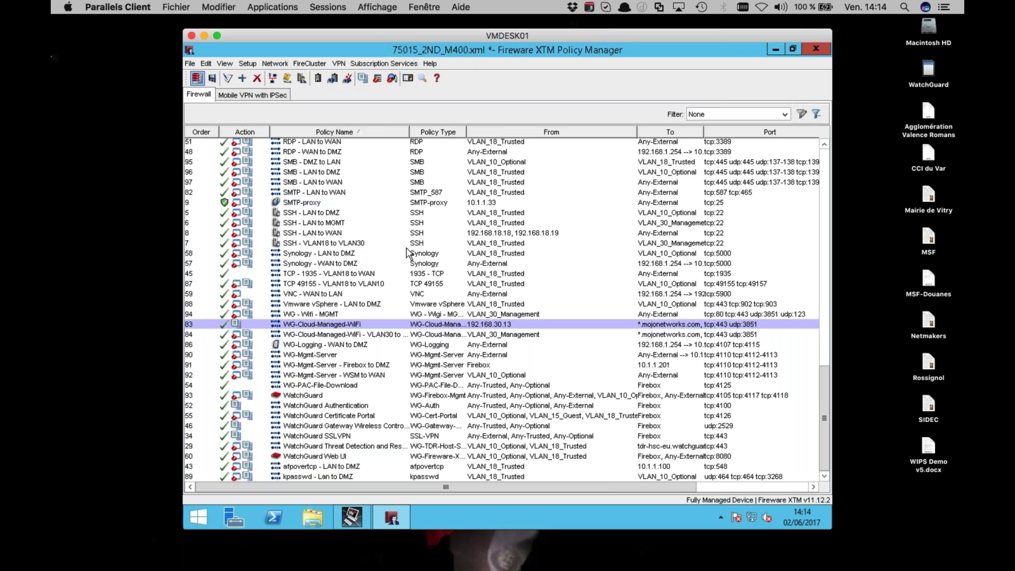
click(596, 394)
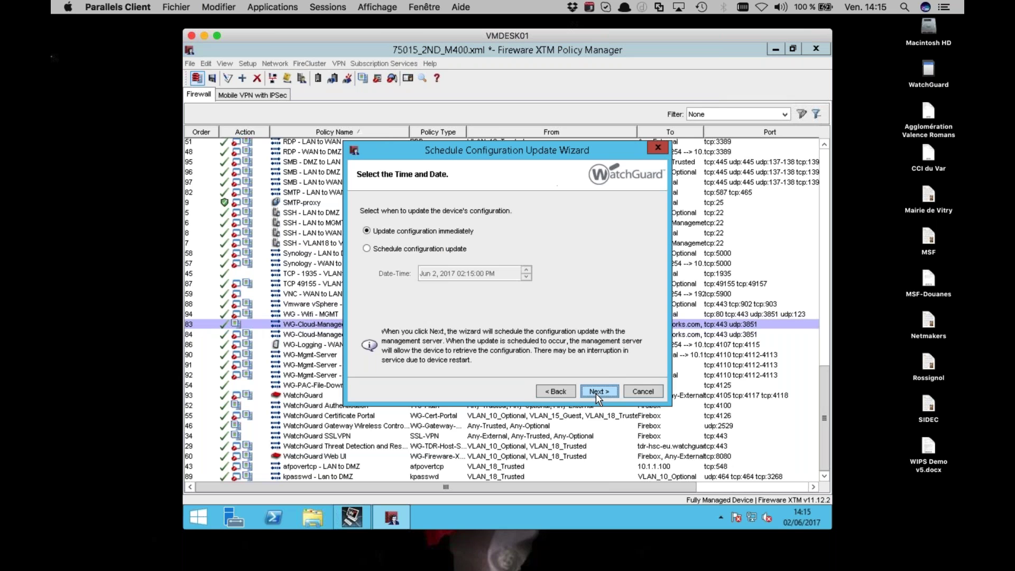
Update the device configuration immediately, acknowledge the save, and close Policy Manager
click(595, 394)
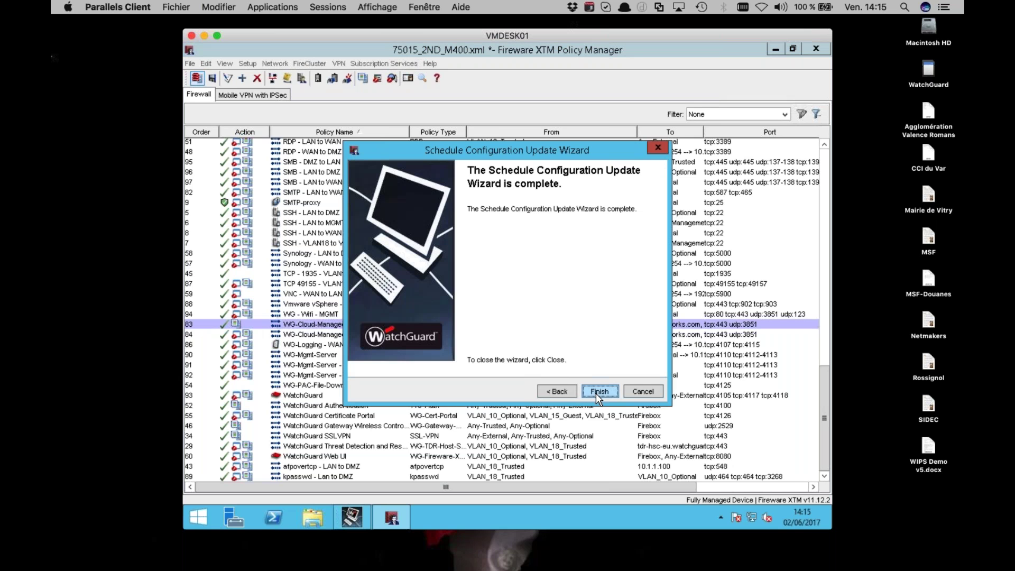
click(595, 394)
click(516, 299)
click(354, 518)
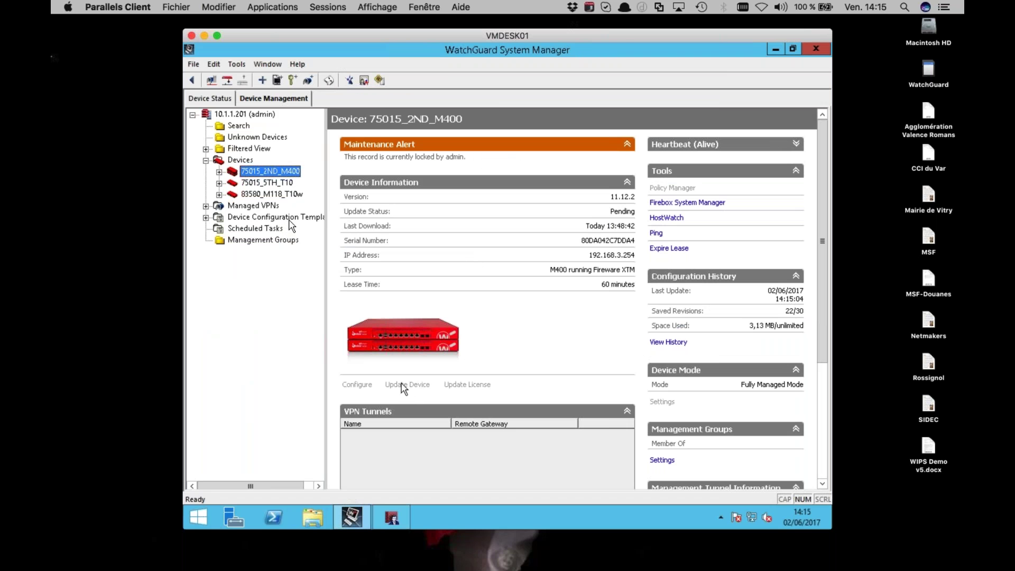
click(392, 519)
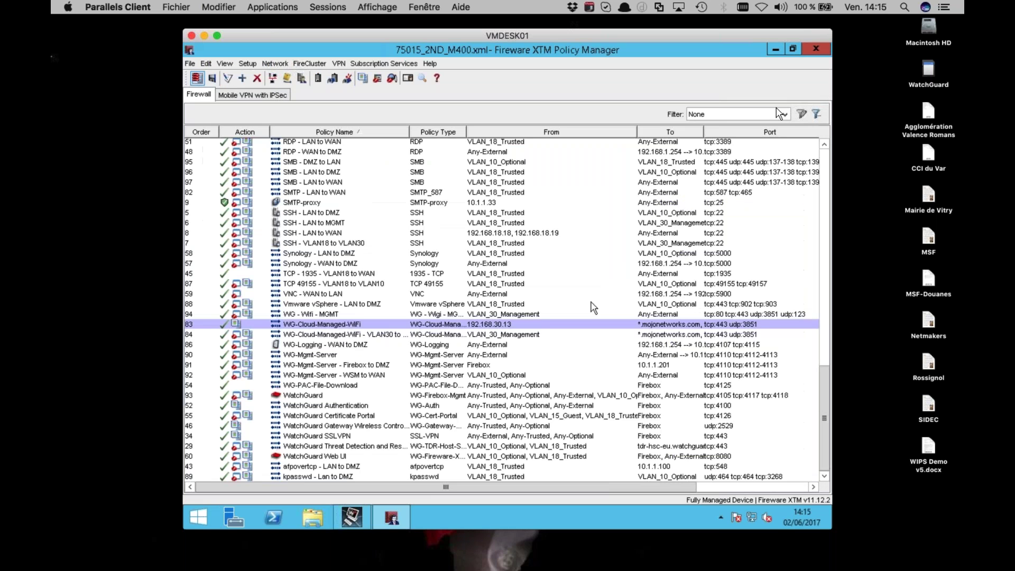
click(816, 48)
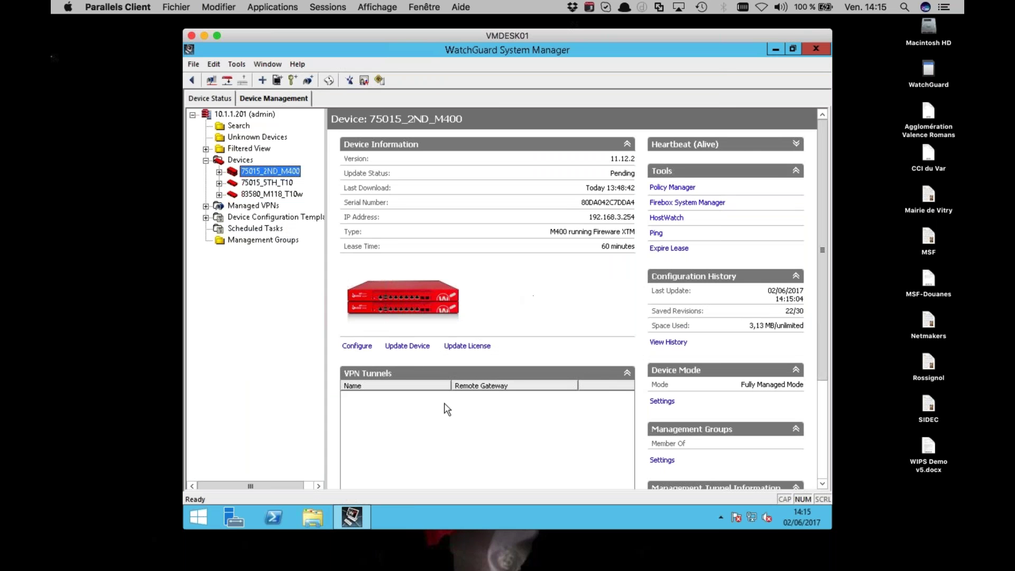
Update 75015_2ND_M400 with Expire Lease, refresh its status, and launch Firebox System Manager
click(421, 348)
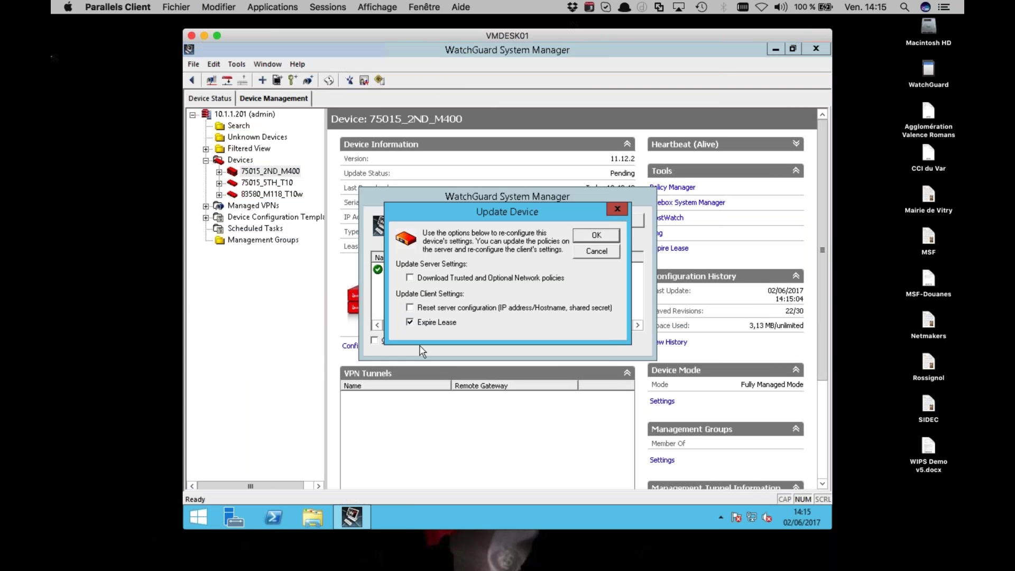
click(596, 232)
click(621, 221)
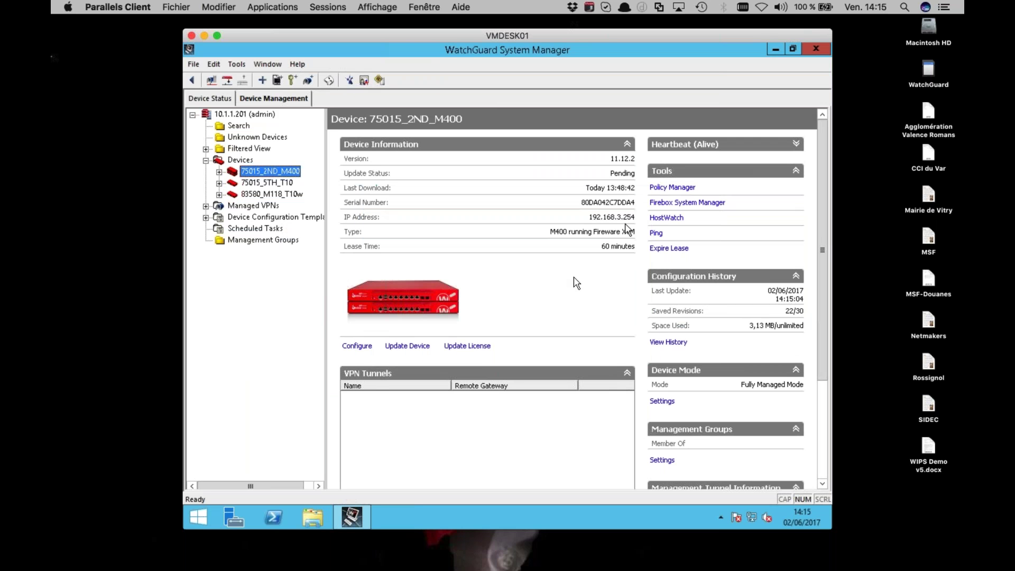
click(286, 184)
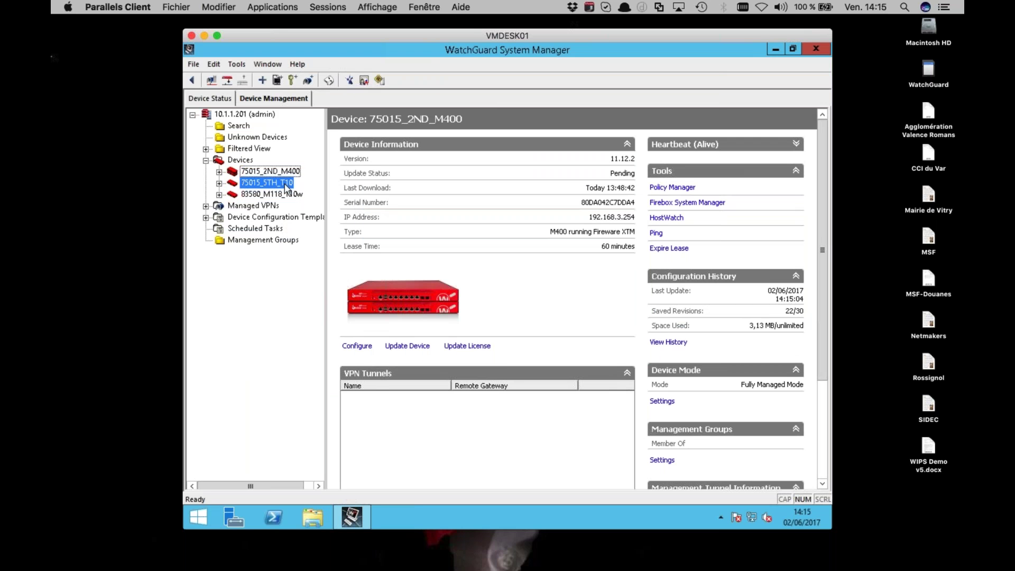
key(Up)
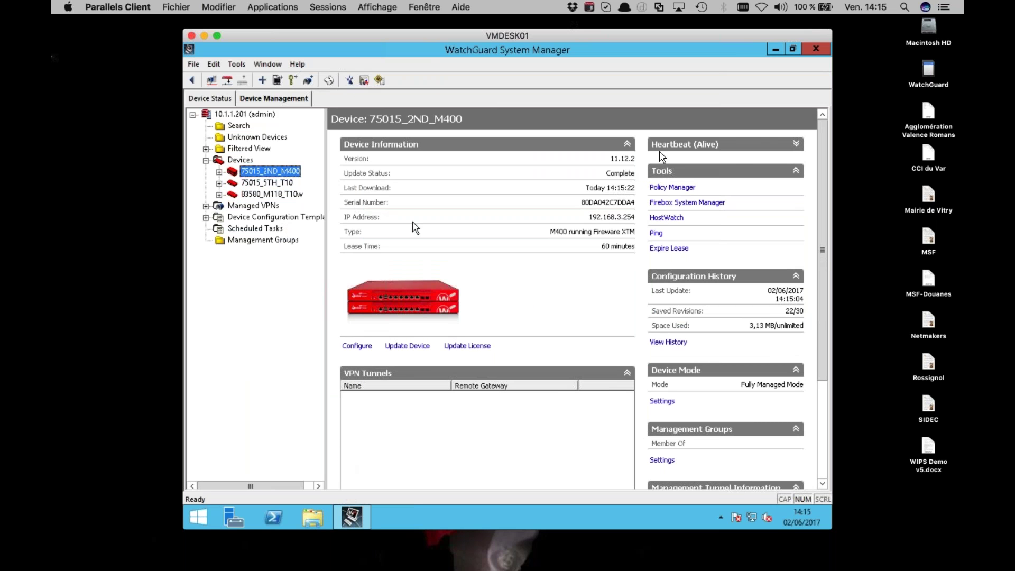
click(707, 203)
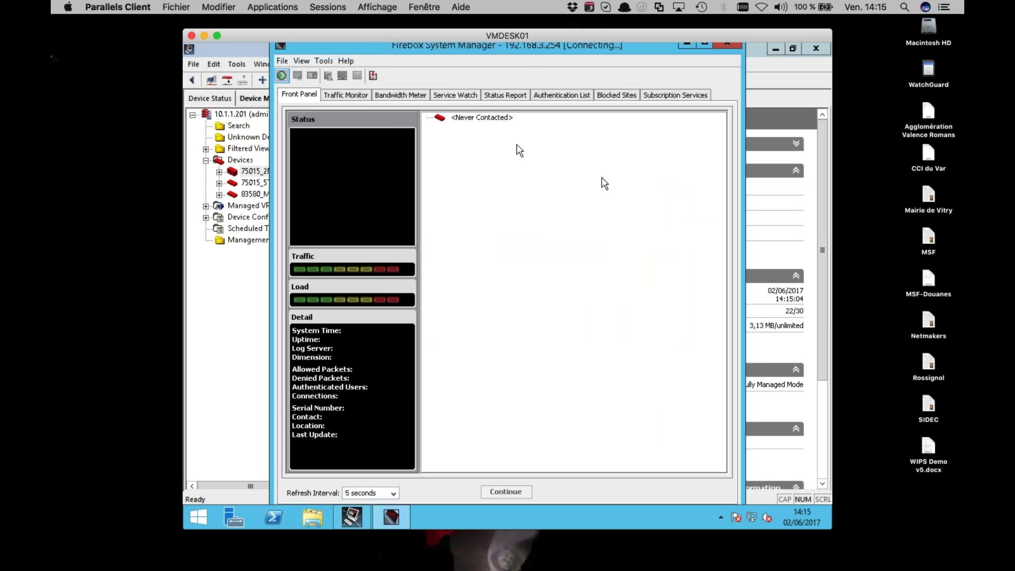
Filter the Traffic Monitor log on 192.168.30.13, then shorten the filter to 30.13
click(382, 106)
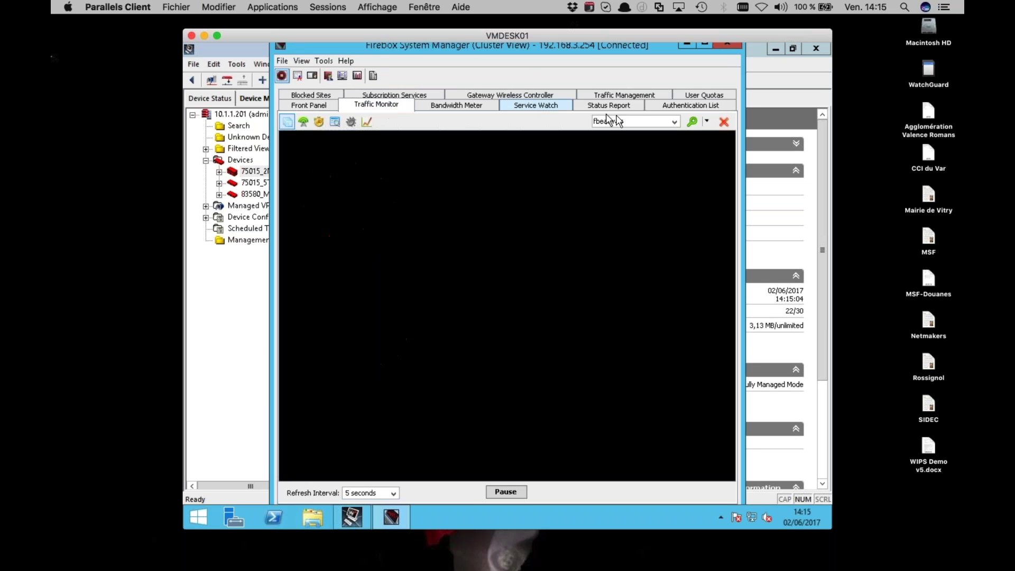
double_click(618, 118)
text(192.168.30.13)
key(Return)
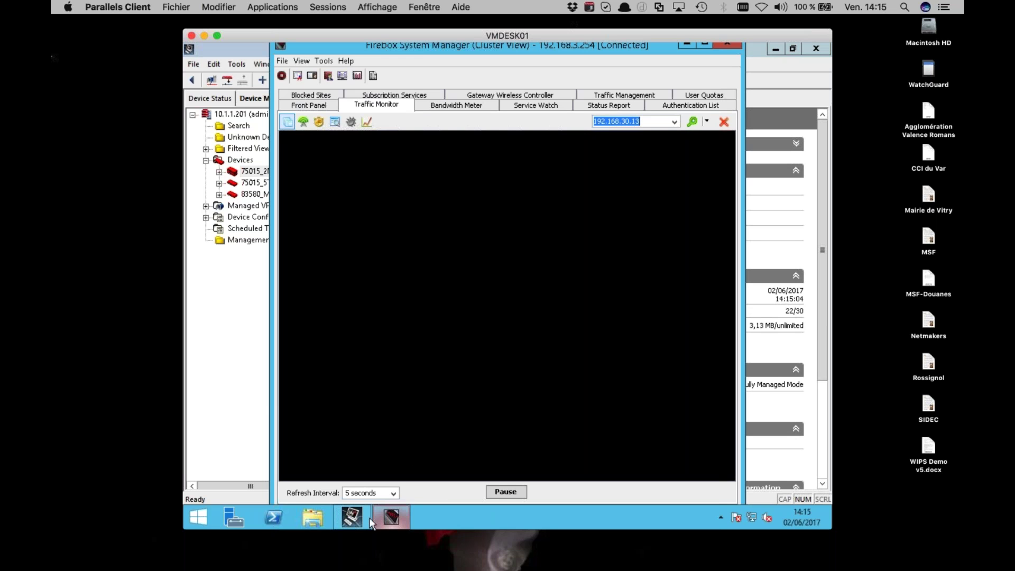
mouse_move(394, 512)
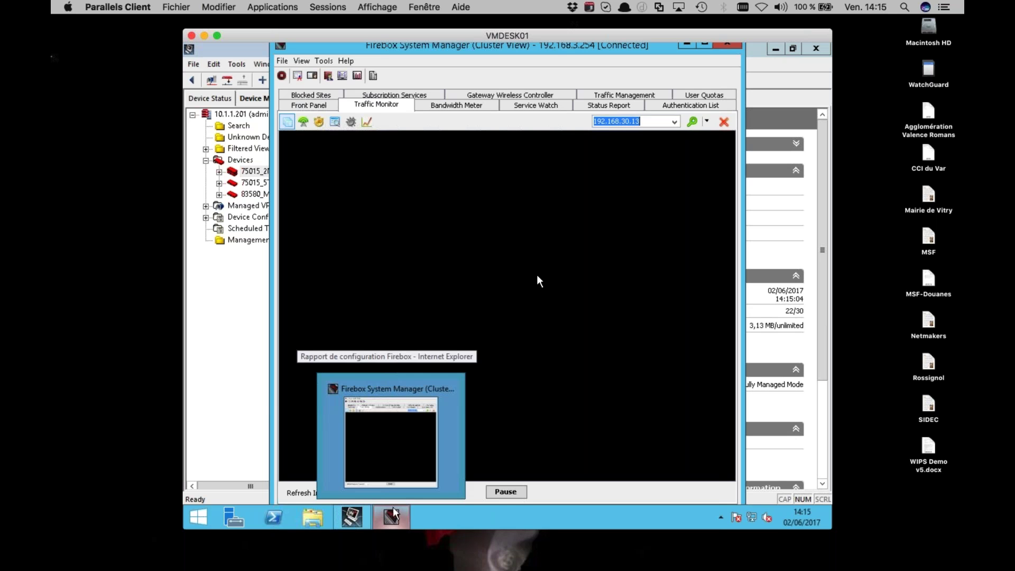
key(Home)
key(Delete)
key(Delete)
key(Delete)
key(Delete)
key(Delete)
key(Delete)
key(Delete)
key(Delete)
key(shift+End)
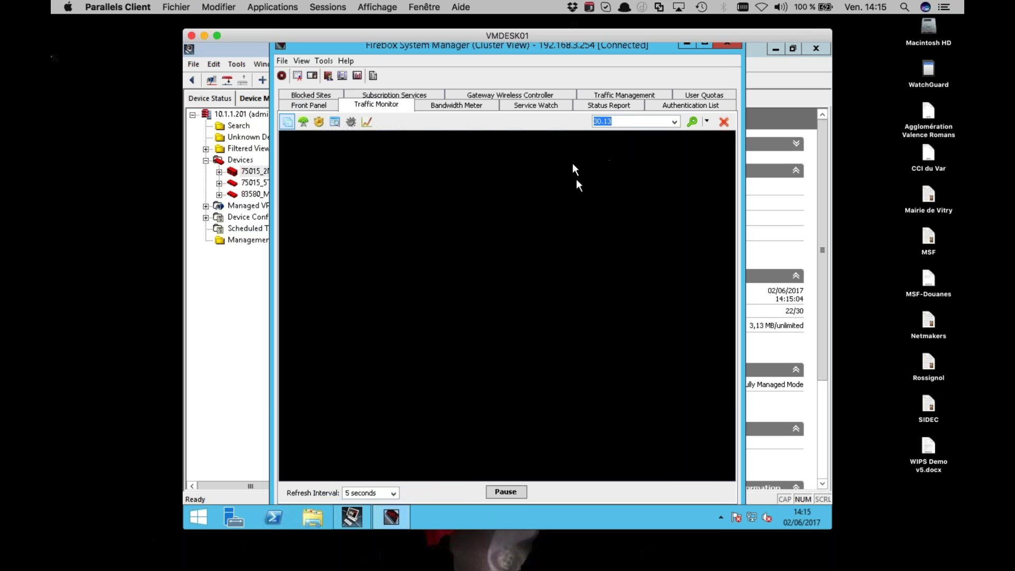
Set the log refresh interval to 2 seconds, maximize the window, then minimize it
click(348, 493)
key(BackSpace)
text(2)
click(704, 44)
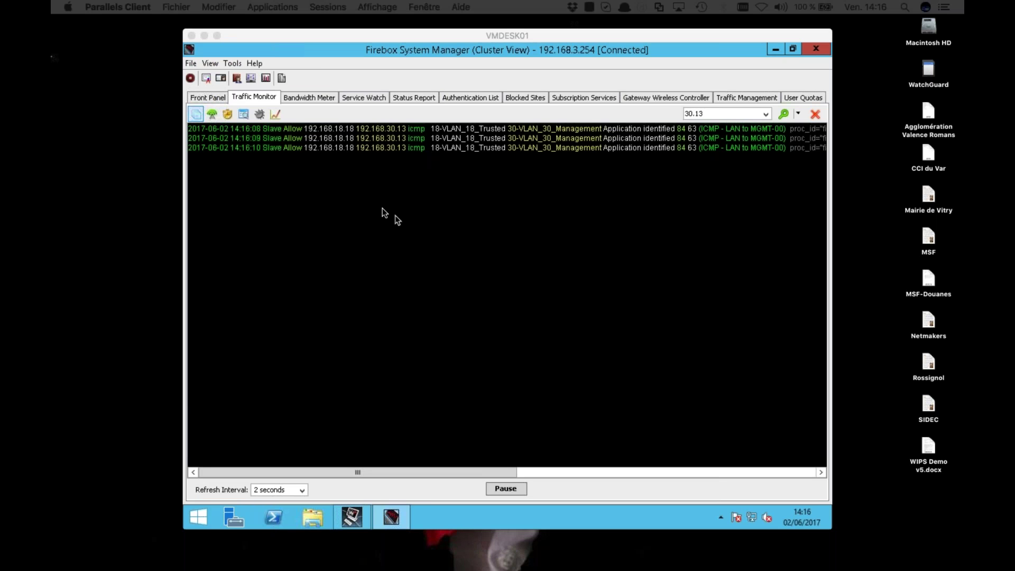
click(775, 50)
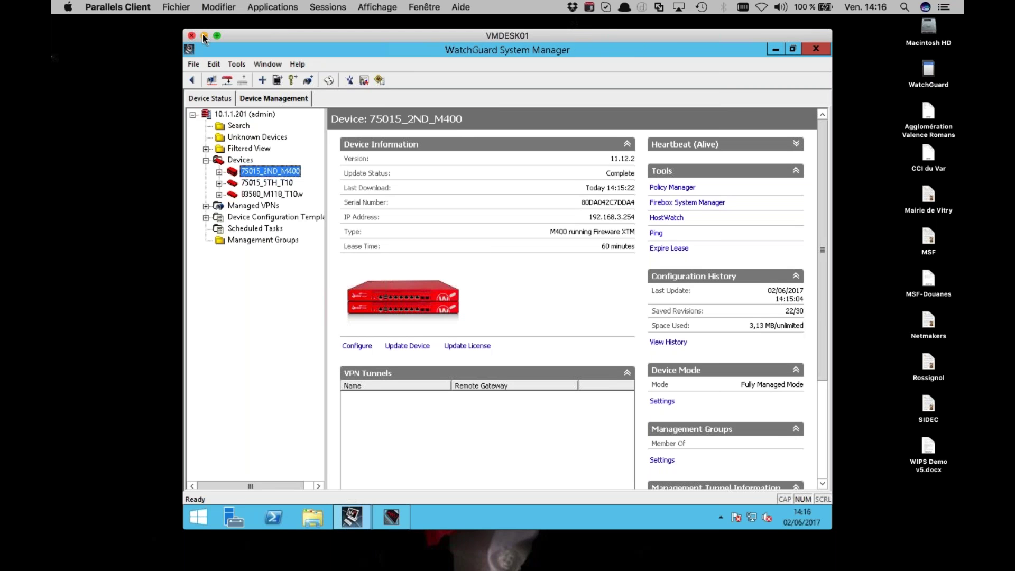
Hide Parallels, answer Non to the Outlook alert, and open the Cloud WiFi bookmark in Firefox
click(204, 36)
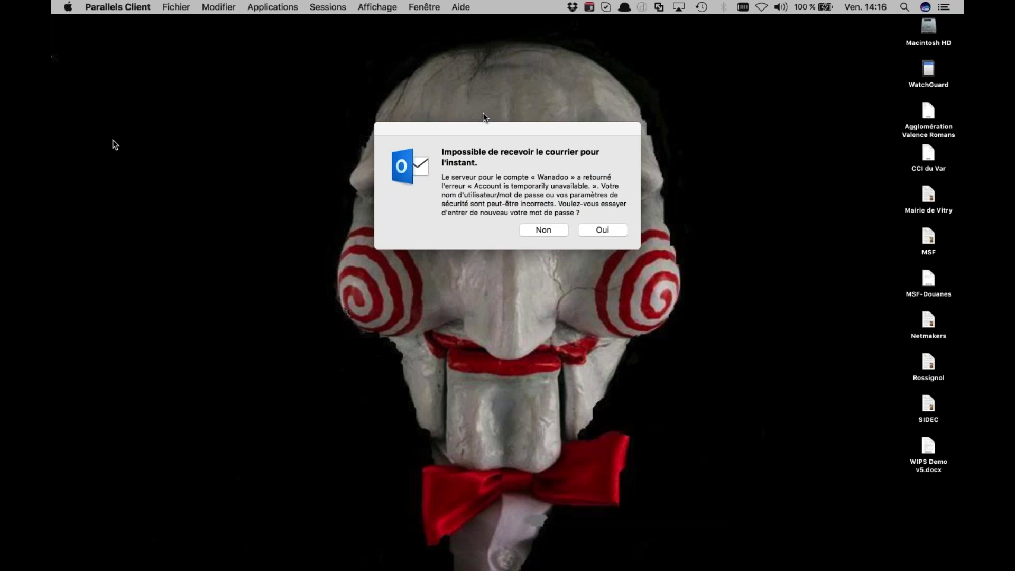
click(538, 228)
key(alt+space)
text(fir)
key(Return)
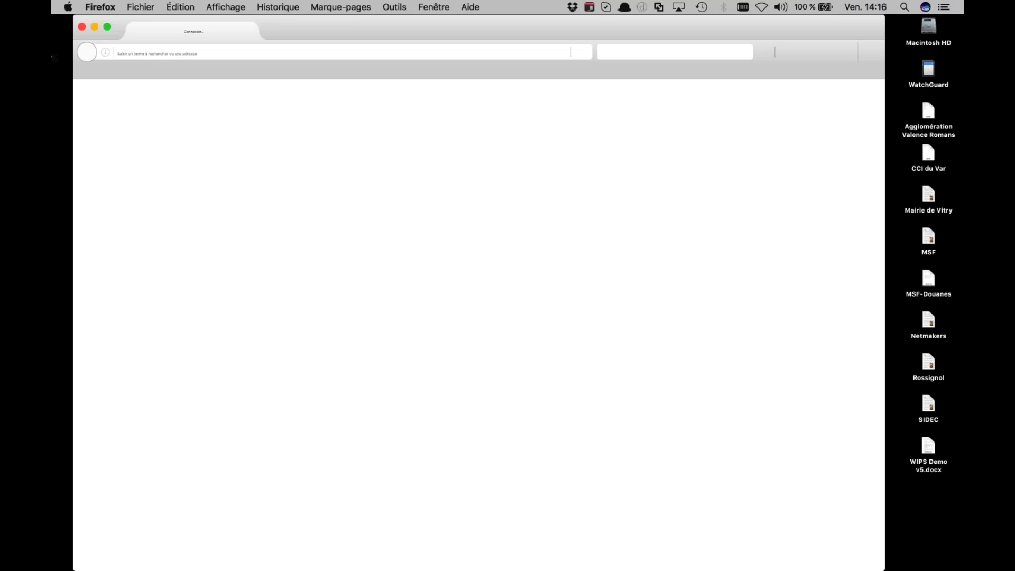
click(429, 72)
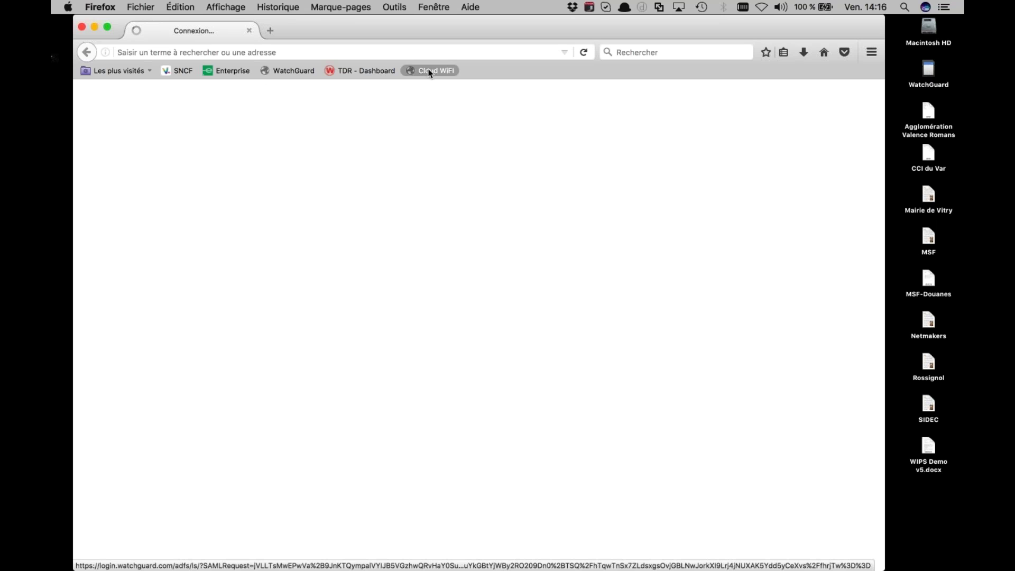
key(ctrl+Up)
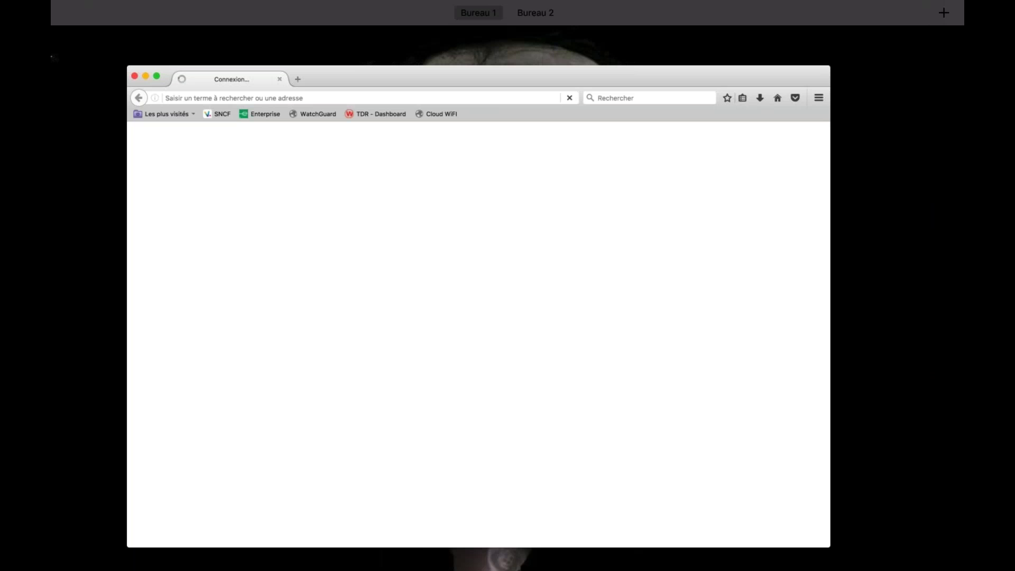
click(144, 302)
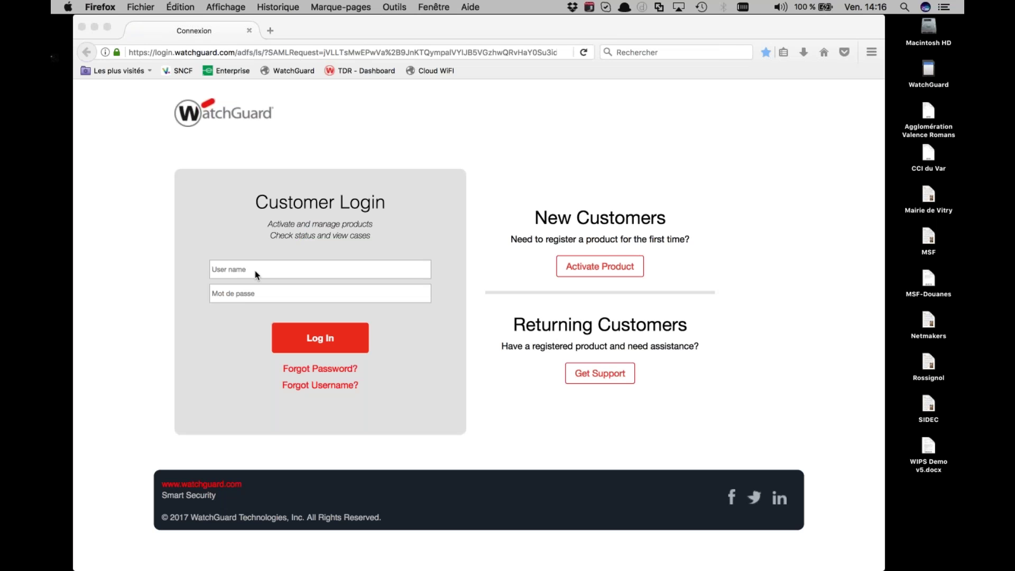
Sign in on the WatchGuard Customer Login page with the account e-mail and password
click(254, 269)
key(Tab)
text(•••)
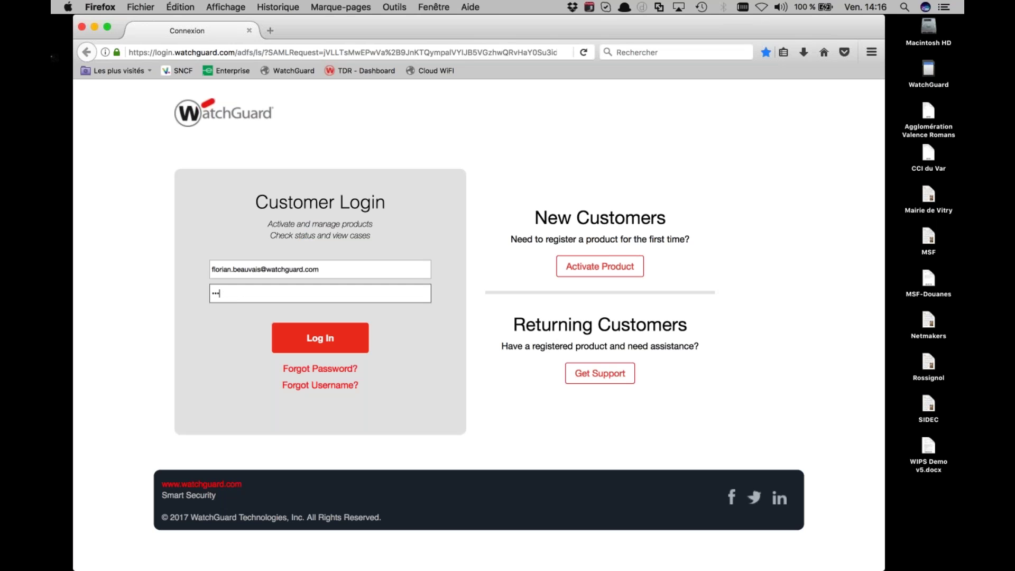
text(•••••••)
key(Return)
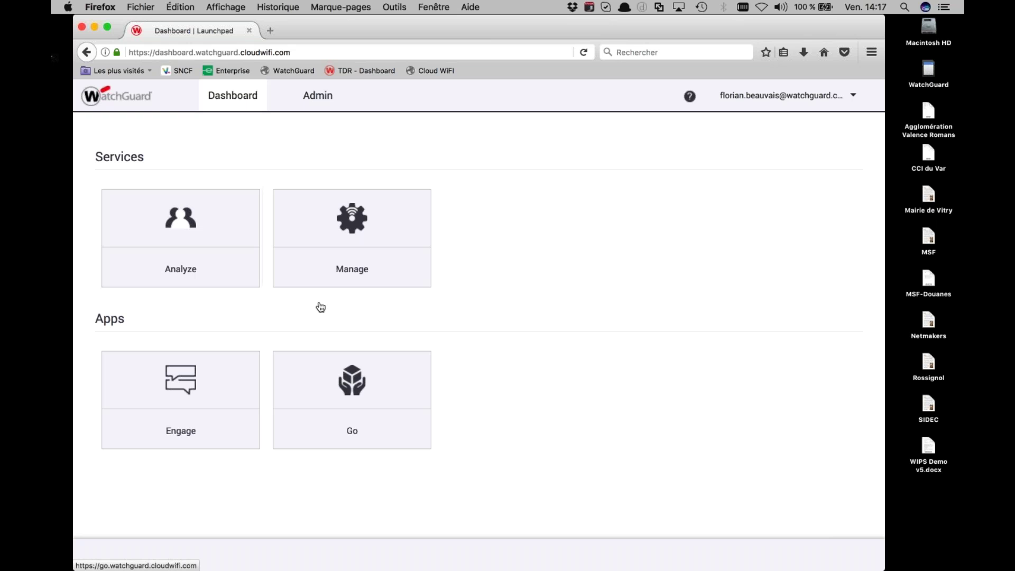
Open Manage, then Monitoring > Managed Devices to list the four access points
click(365, 237)
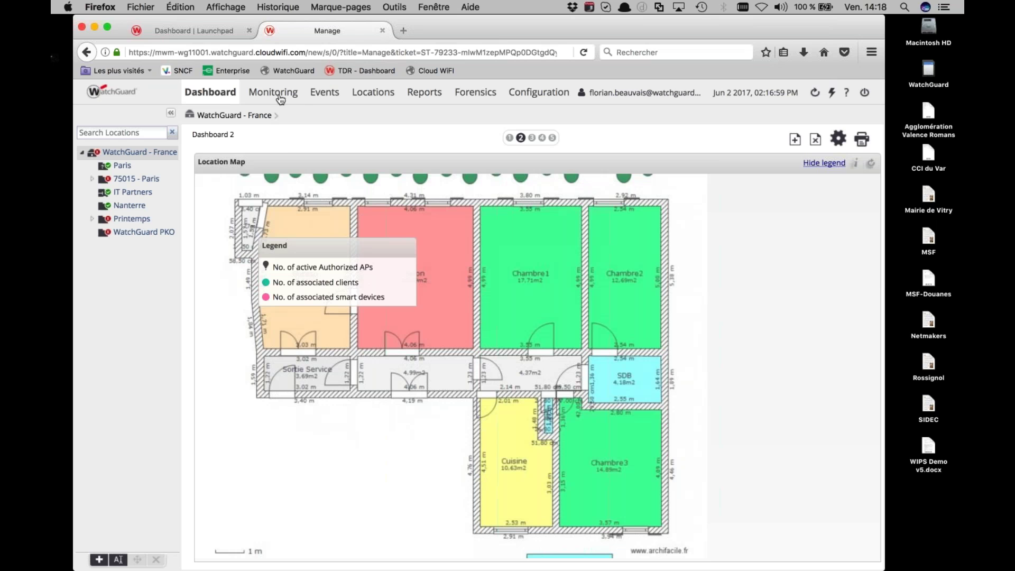
click(281, 100)
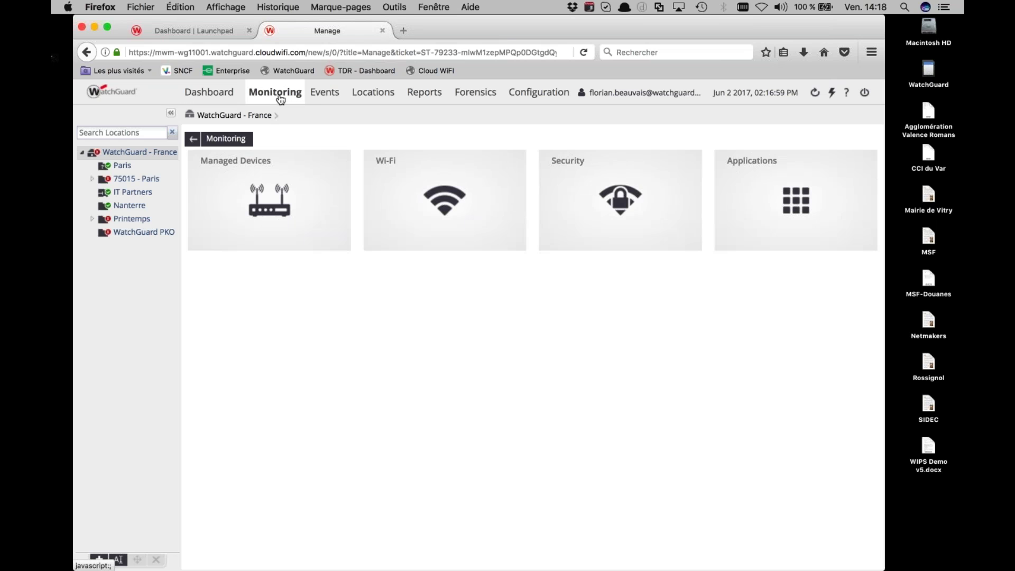
click(270, 228)
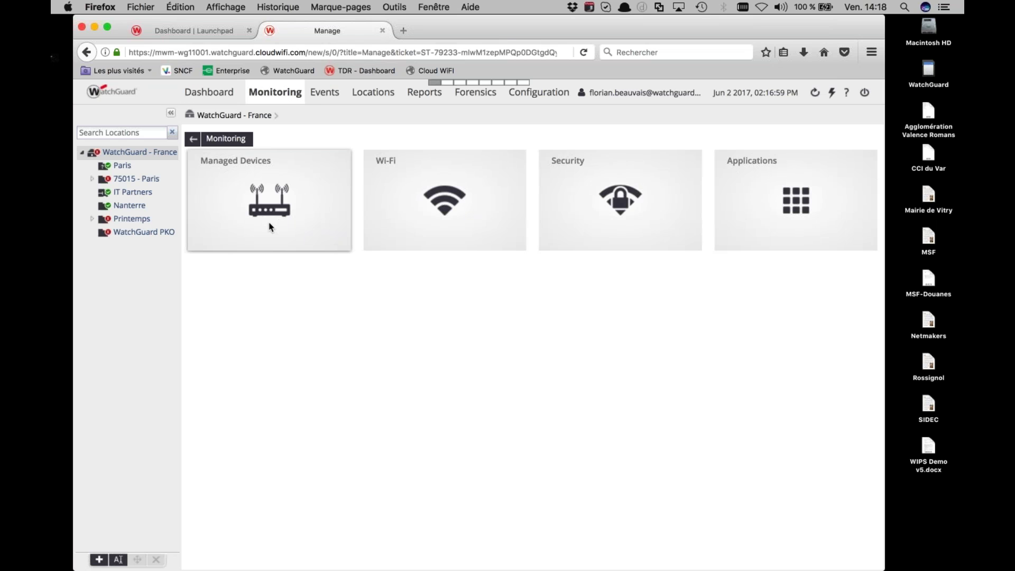
click(271, 228)
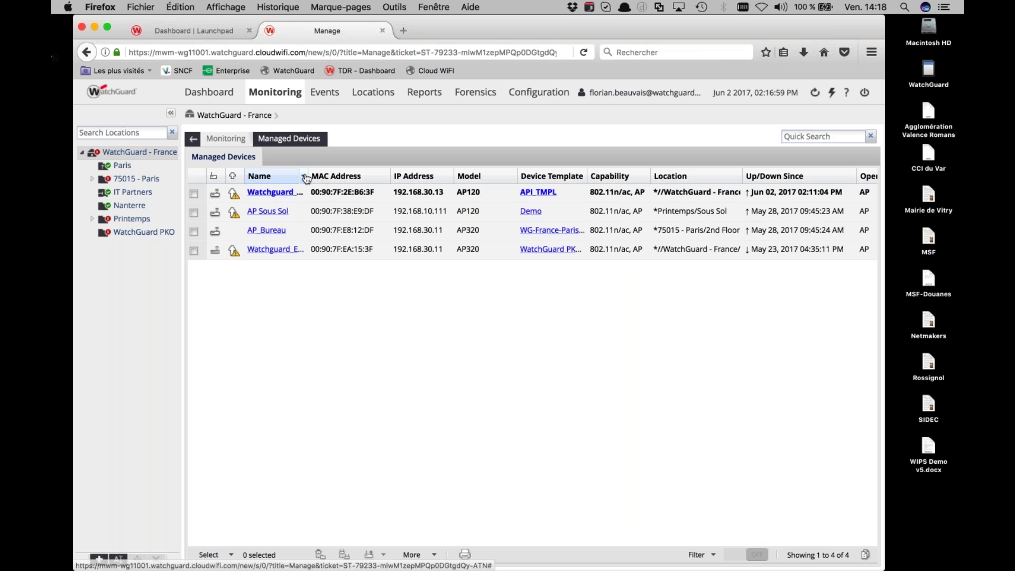
Drag the Name/MAC Address header border right so the access point names display in full
drag(307, 177, 362, 174)
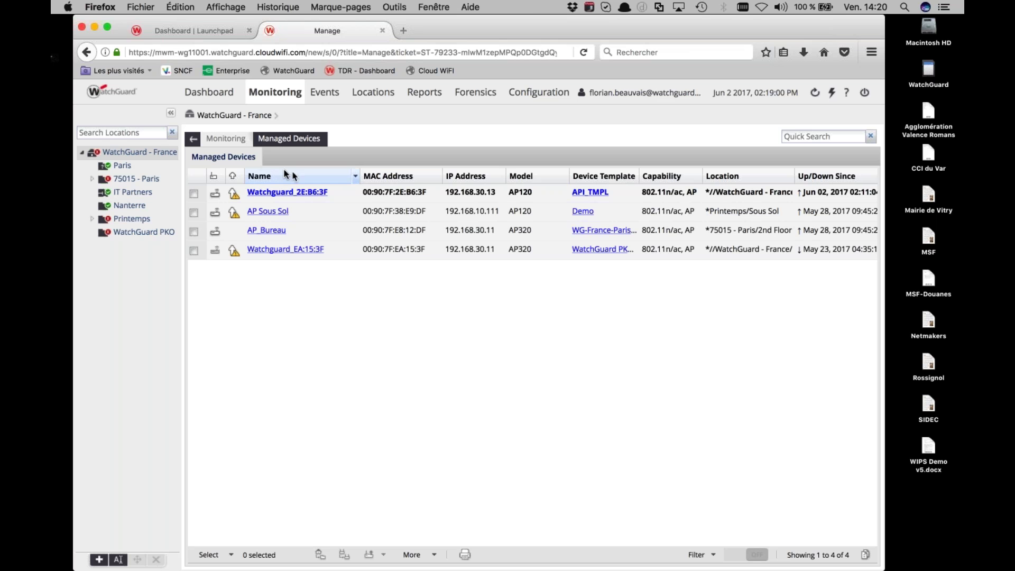
mouse_move(234, 195)
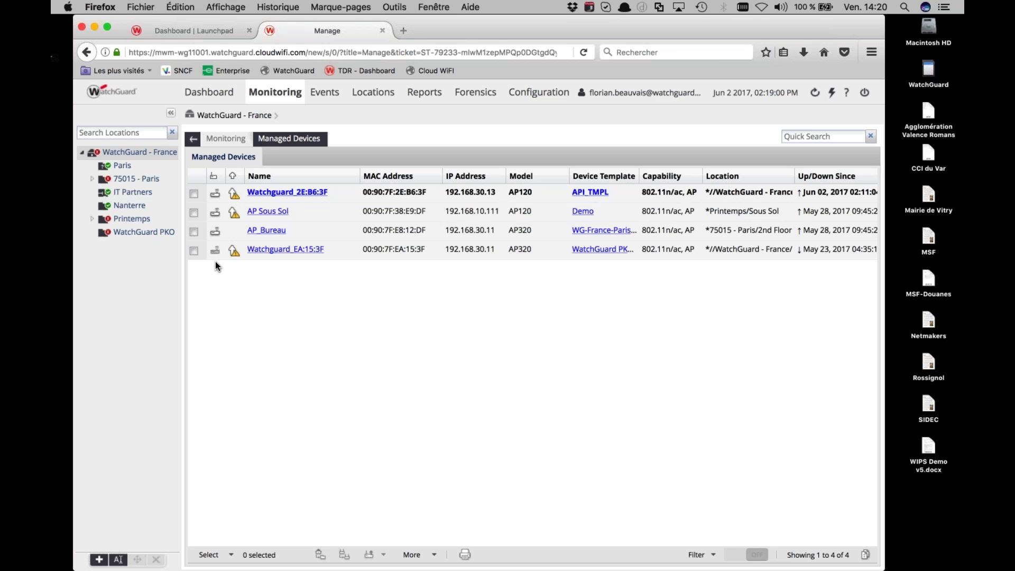
Upgrade access point Watchguard_2E:B6:3F to software build 8.0.581 and confirm the request
click(194, 194)
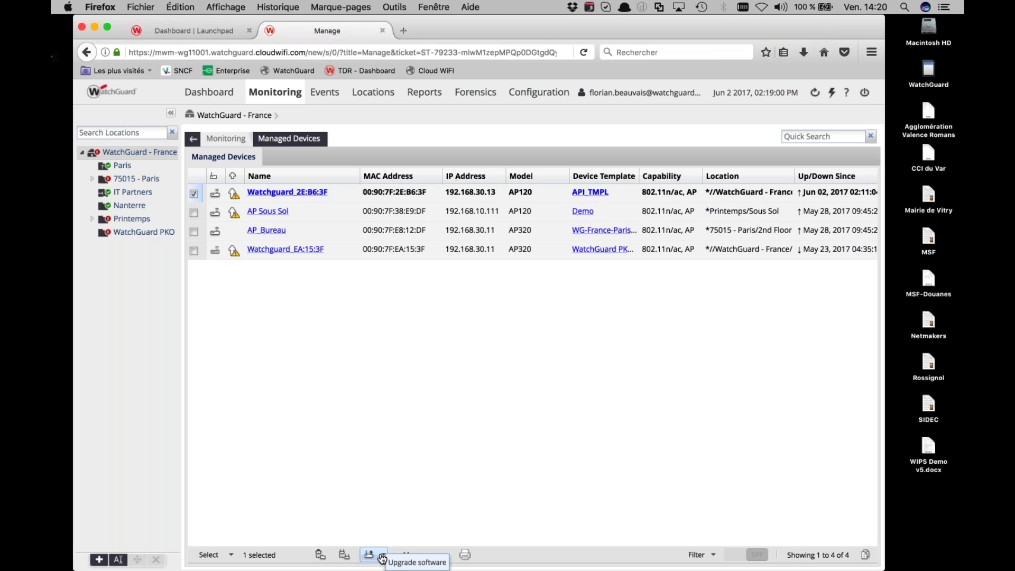
click(377, 557)
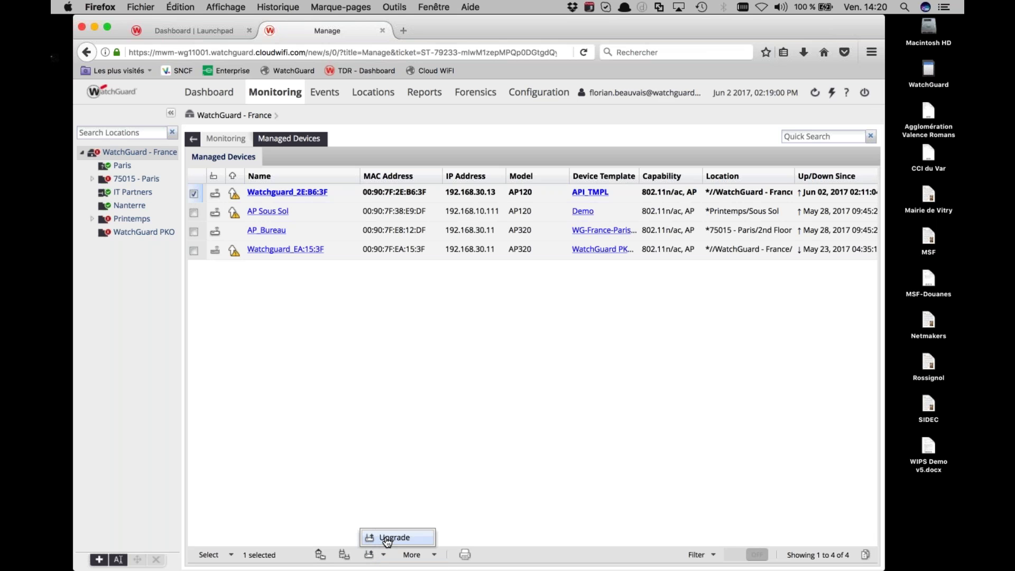
click(388, 538)
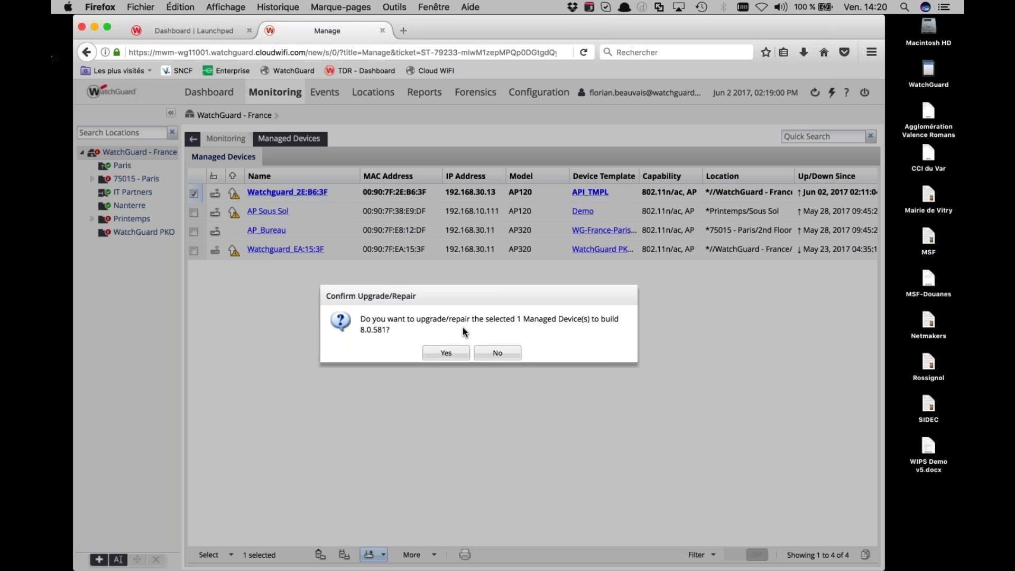
click(447, 353)
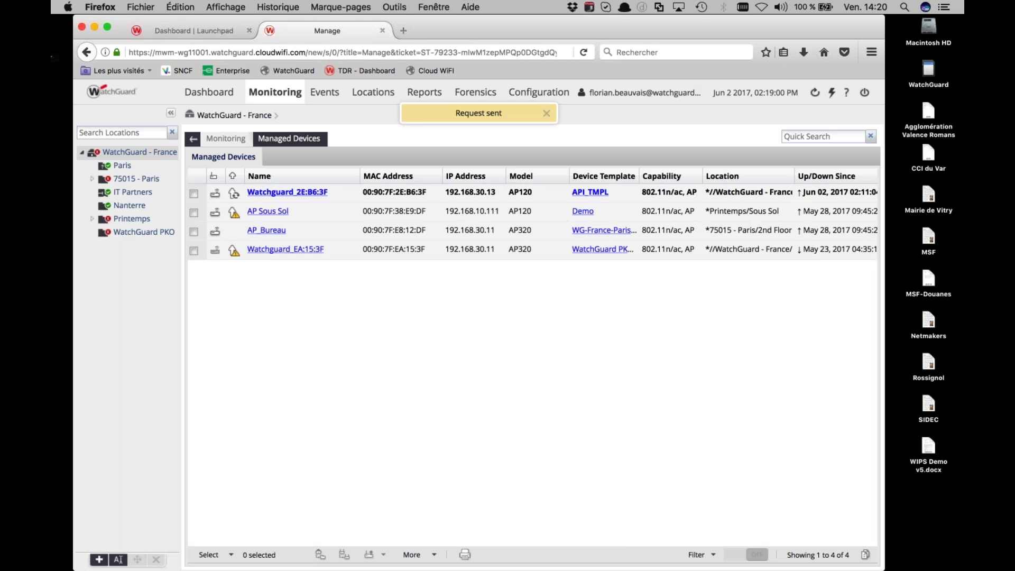
Switch to the Parallels VMDESK01 session and bring Firebox System Manager's Traffic Monitor forward
key(ctrl+Up)
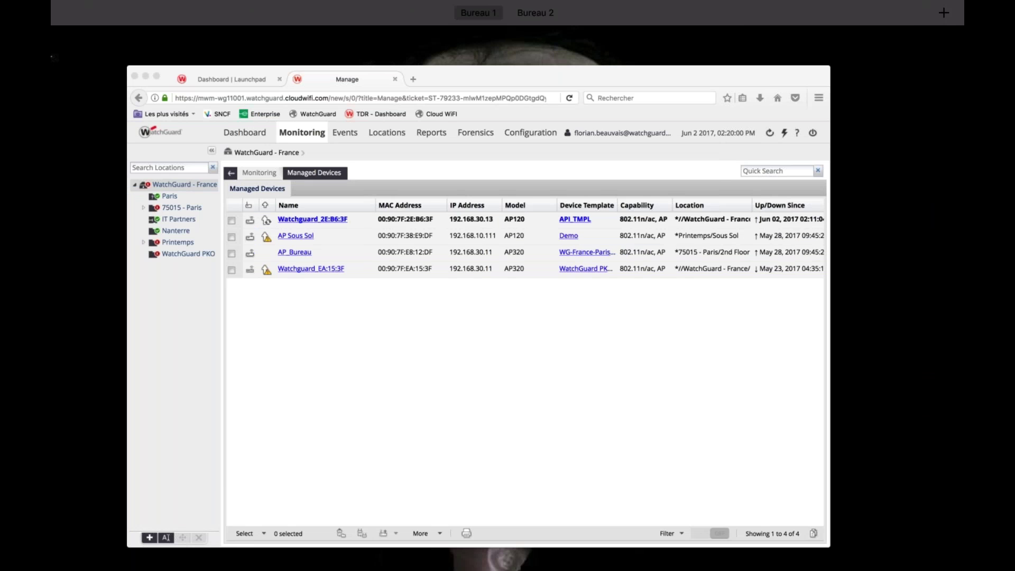
key(Escape)
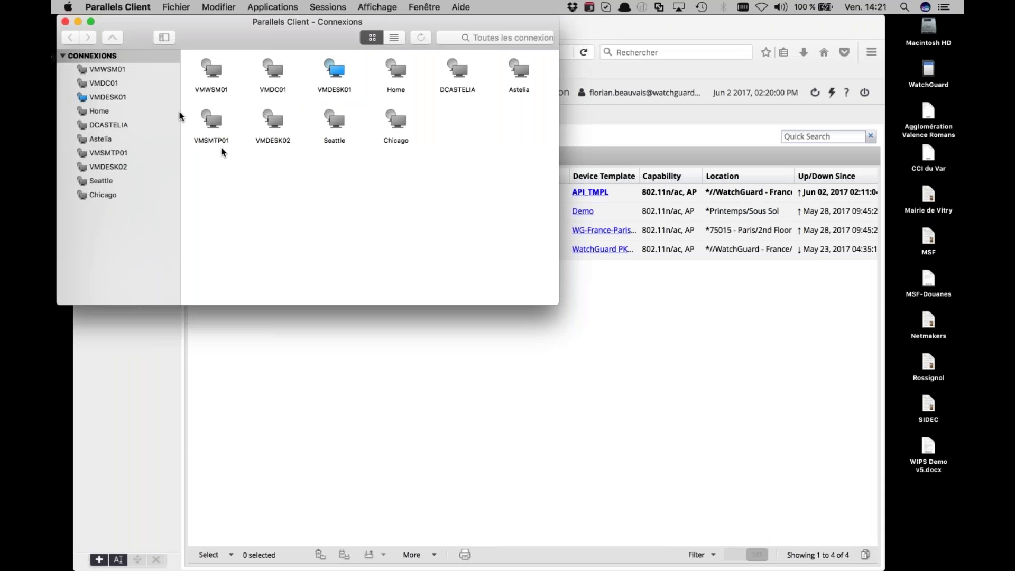
key(super+w)
key(ctrl+Up)
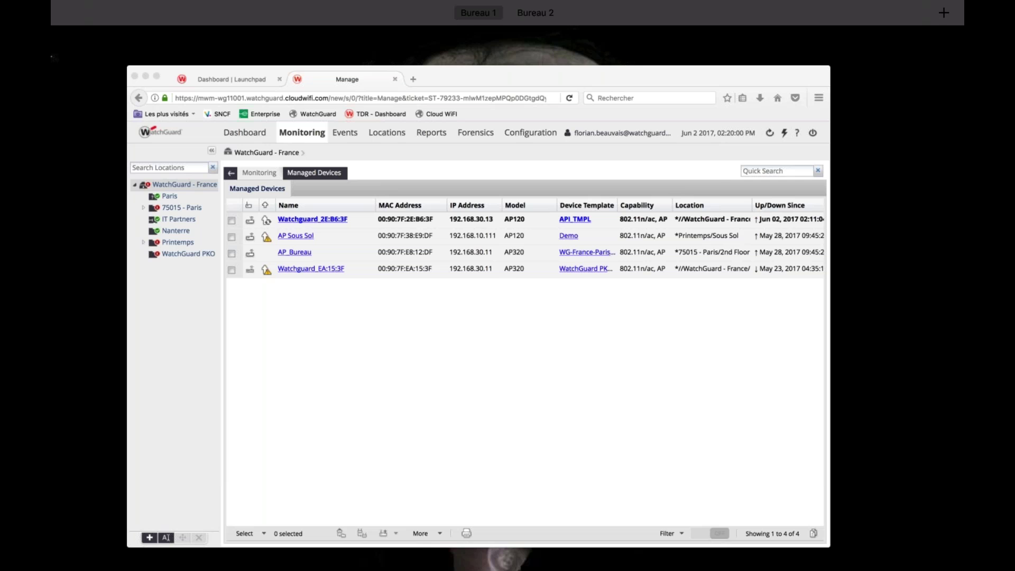
key(Escape)
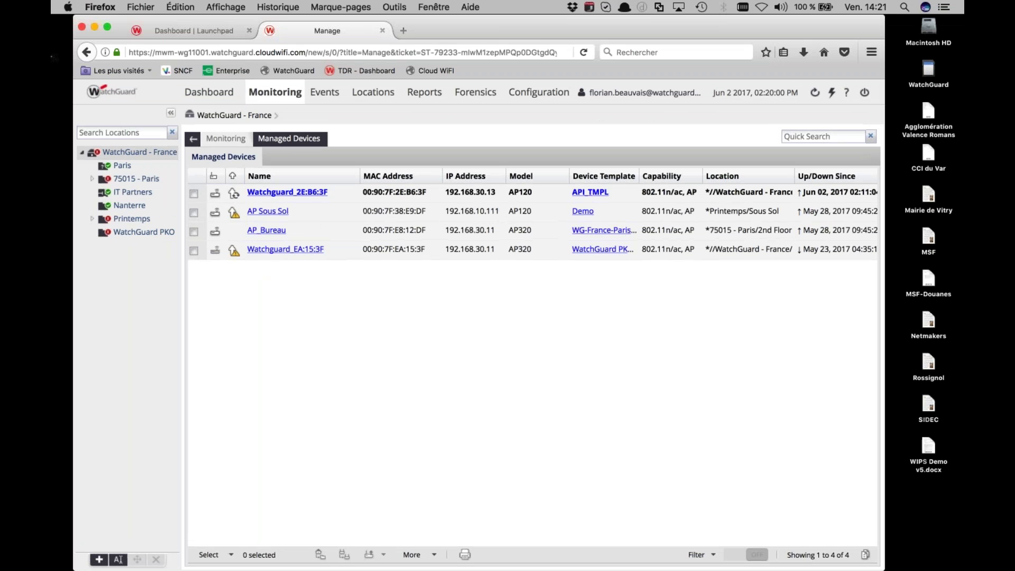
key(super+Tab)
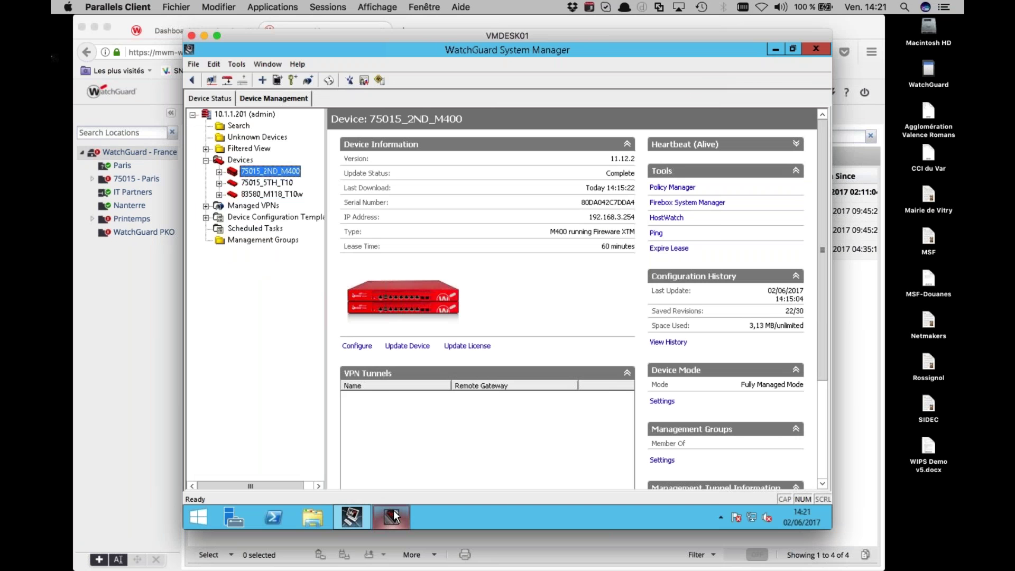
click(393, 512)
click(373, 129)
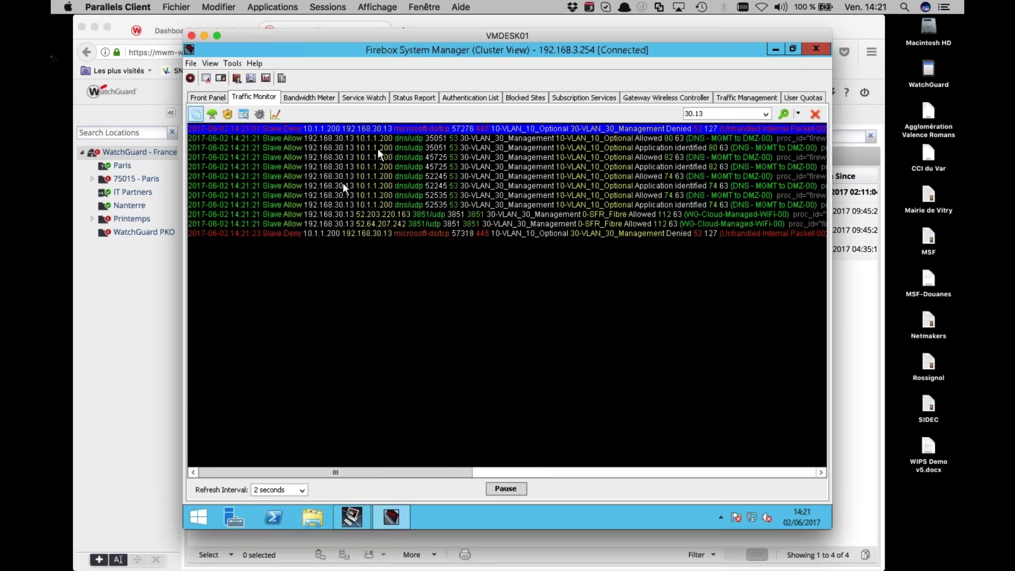
Inspect the 192.168.30.13 log entries (UDP 3851 and HTTP), then close Traffic Monitor
click(397, 213)
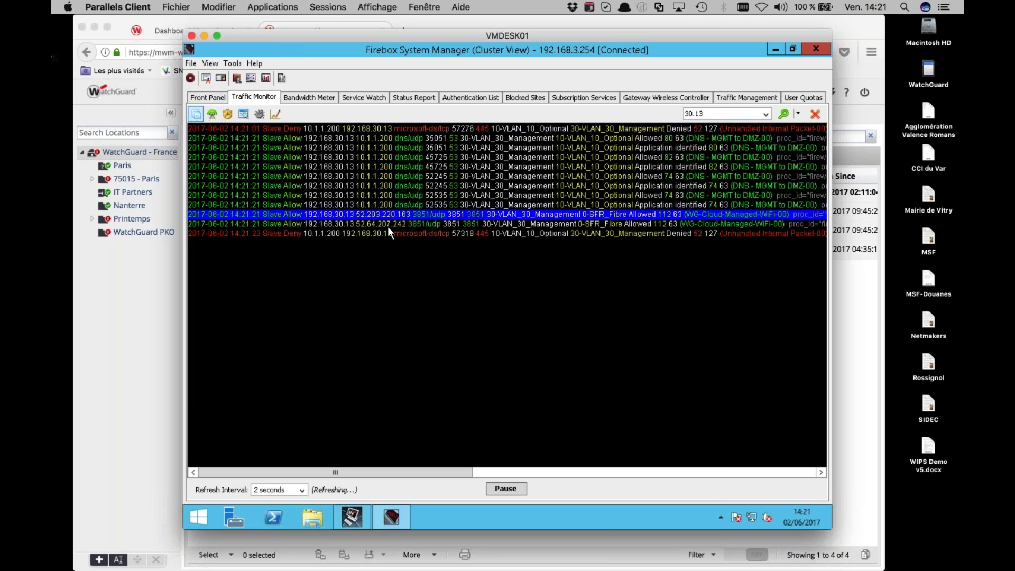
click(388, 227)
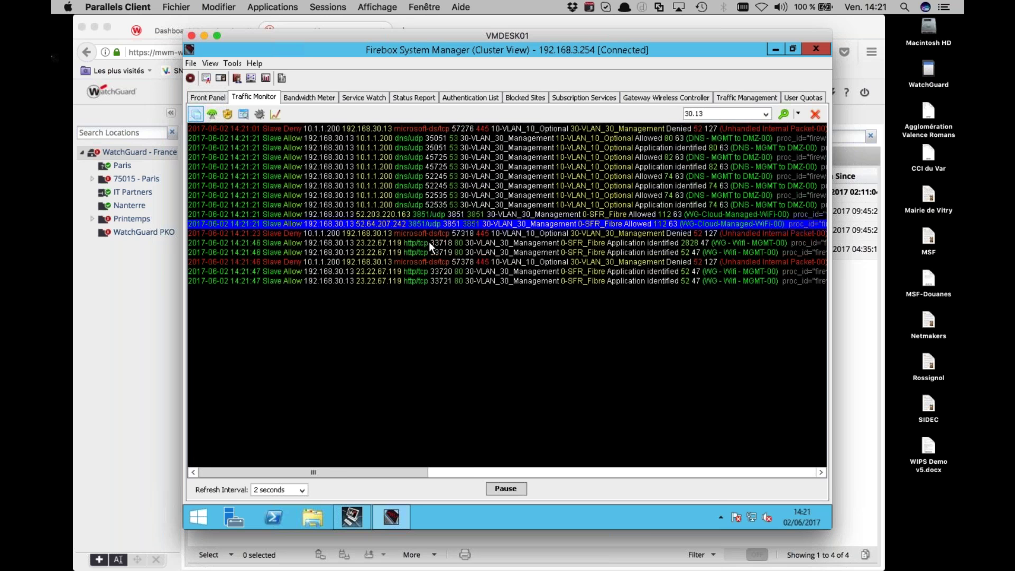
click(430, 242)
click(420, 253)
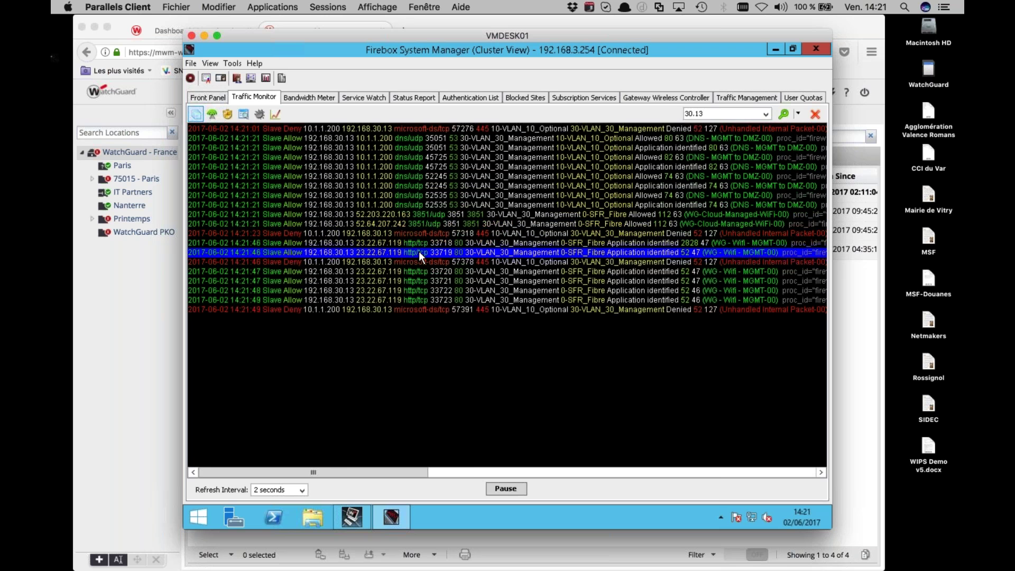
drag(412, 284, 409, 317)
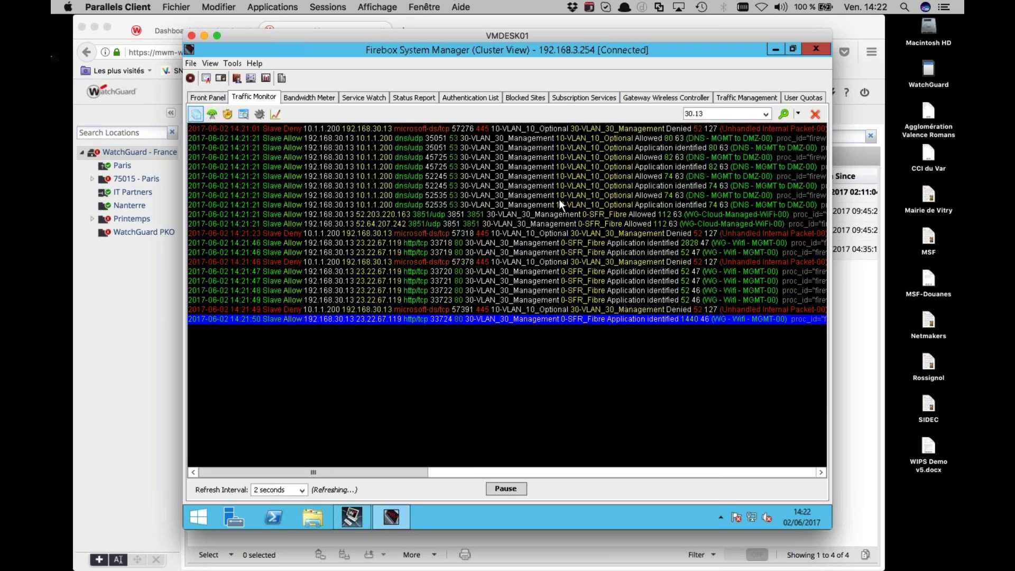
click(775, 49)
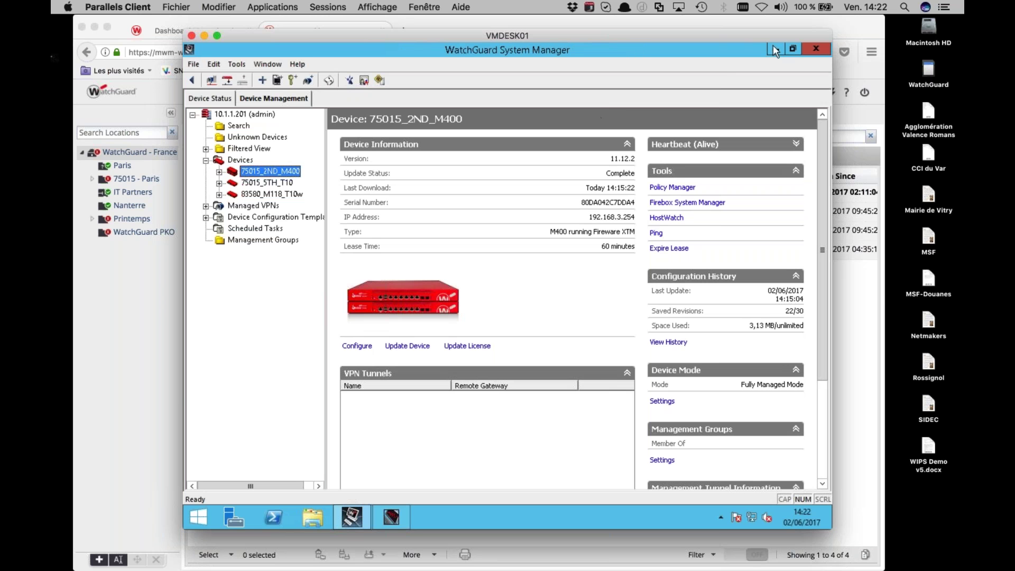
Return to the browser and open Wi-Fi Cloud's Configuration > Device Configuration page
click(204, 36)
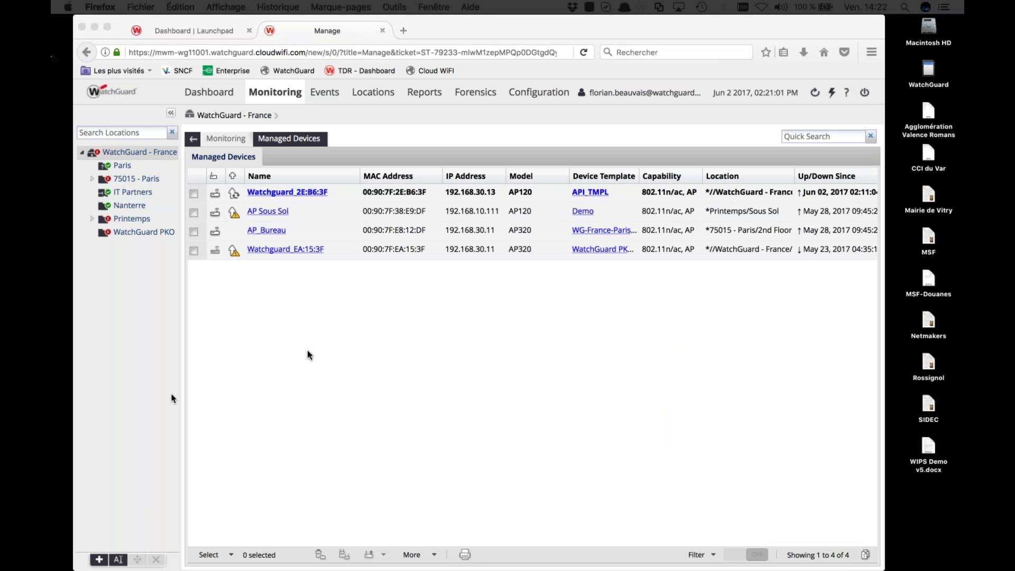
click(532, 99)
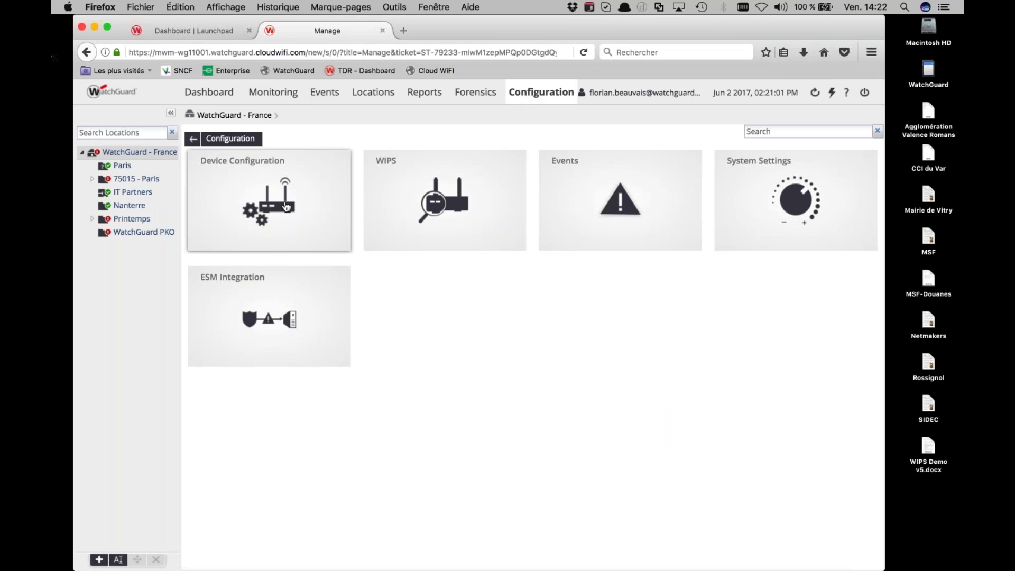
click(286, 206)
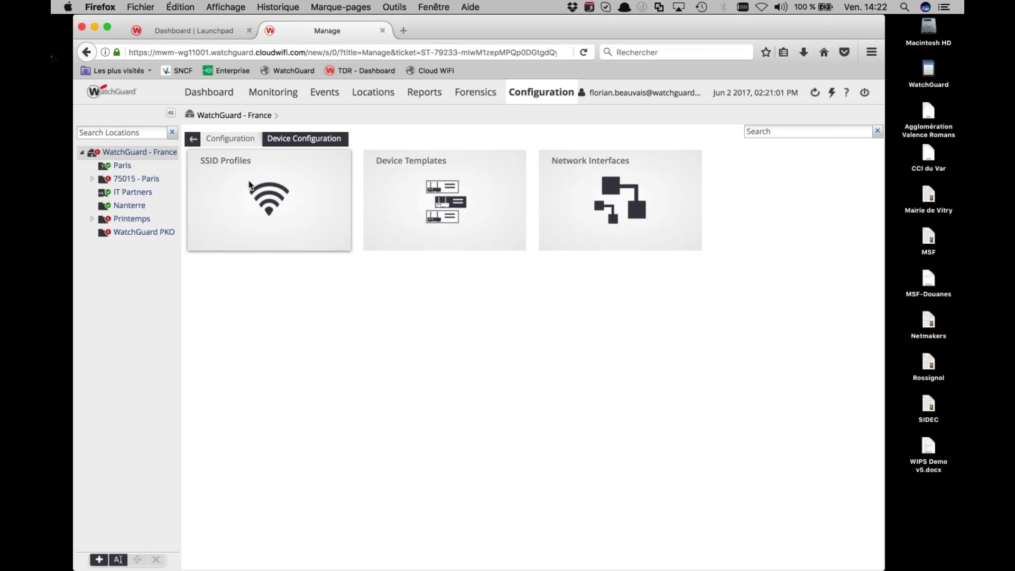
Attempt to delete the Demo_Corp SSID profile, dismiss the failure, and start a new Wi-Fi profile
click(250, 185)
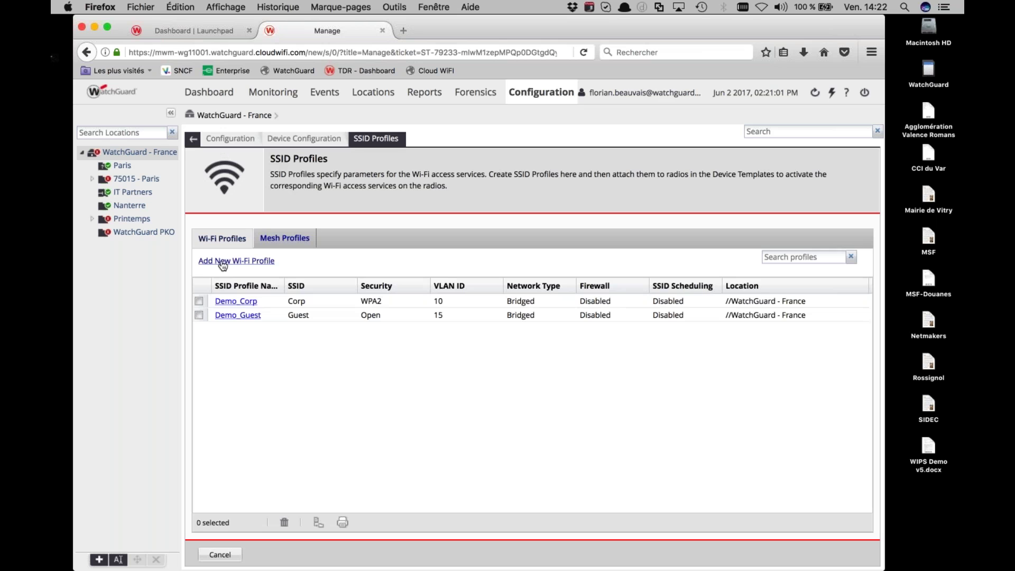
click(199, 300)
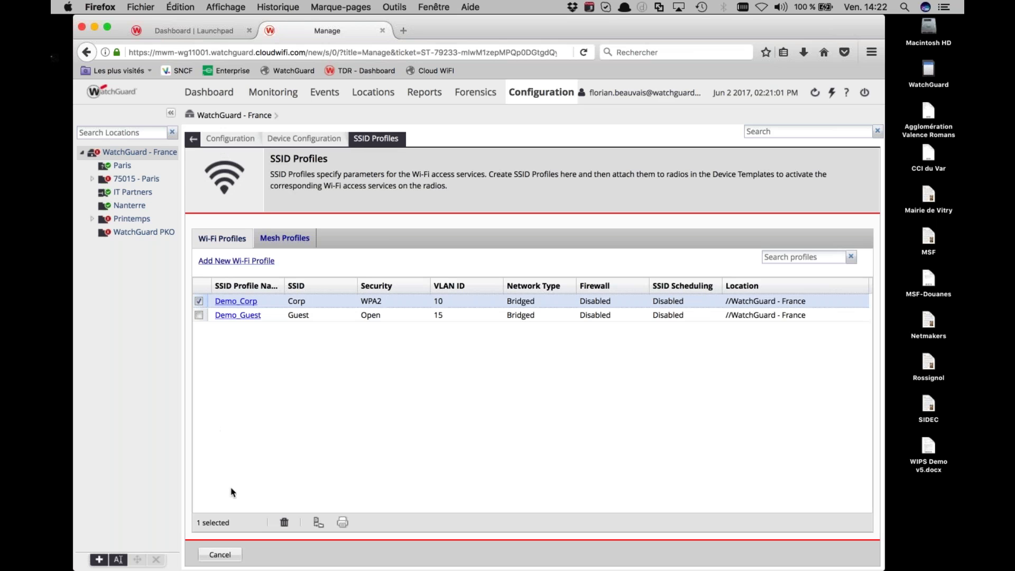
click(285, 522)
click(446, 351)
click(469, 354)
click(235, 261)
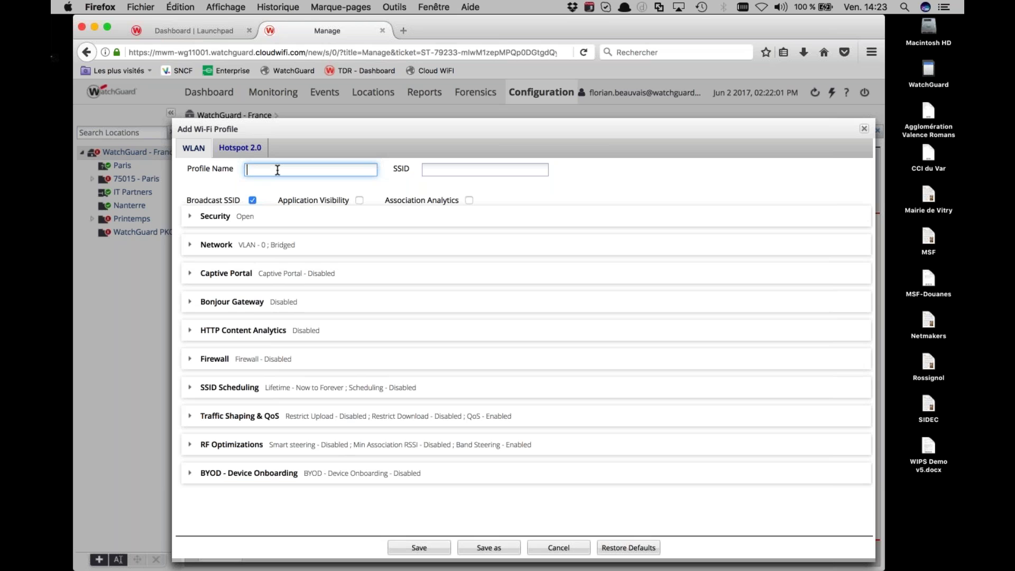
Name the new profile Webinaire_WatchGuard_Corp and copy that name into the SSID field
text(Webinaire_WatchGuard_Corp)
double_click(276, 171)
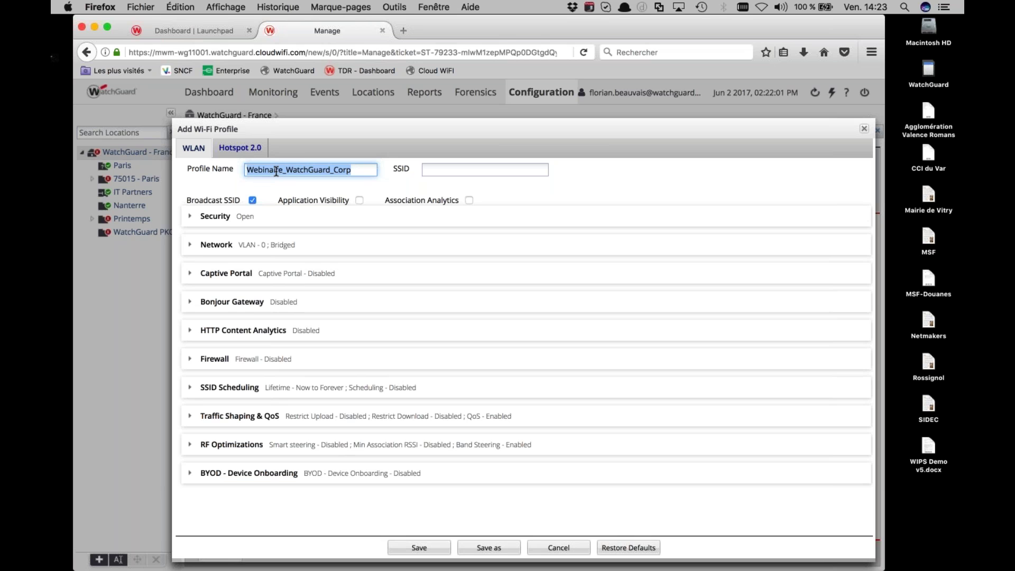
key(super+c)
click(442, 168)
key(super+v)
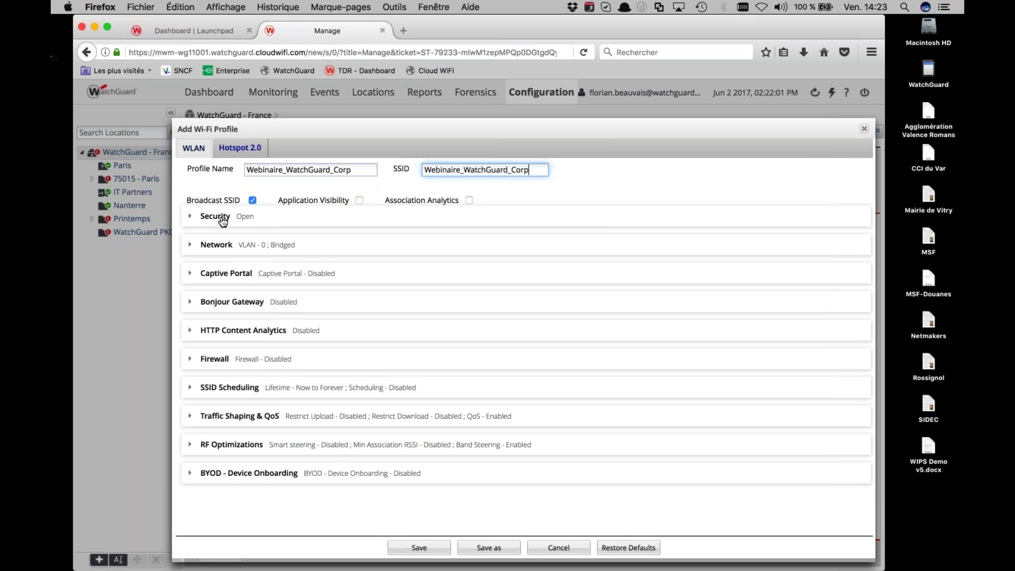
click(223, 222)
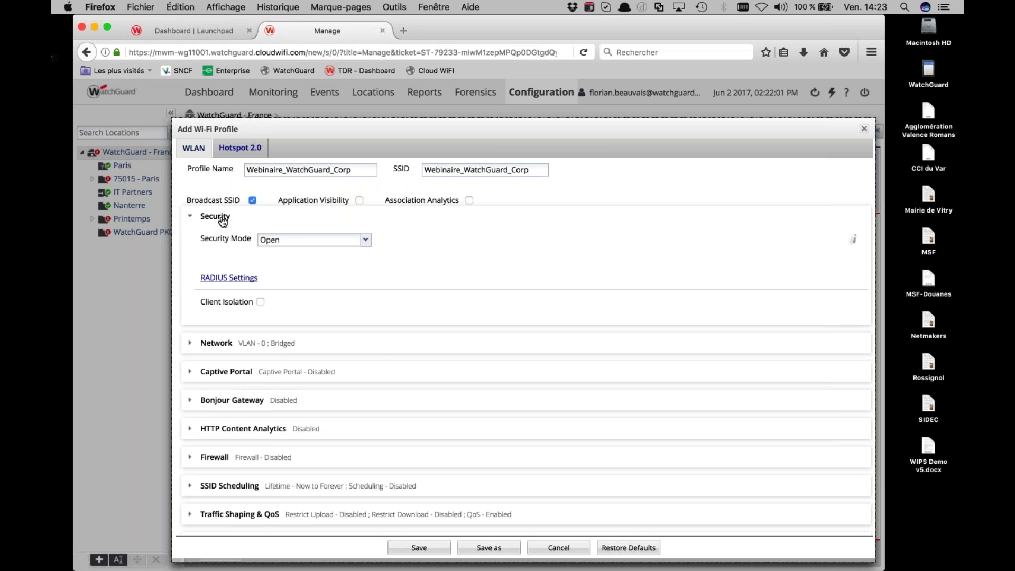
Set the profile's security mode to WPA2 PSK and enter the pre-shared passphrase
click(301, 242)
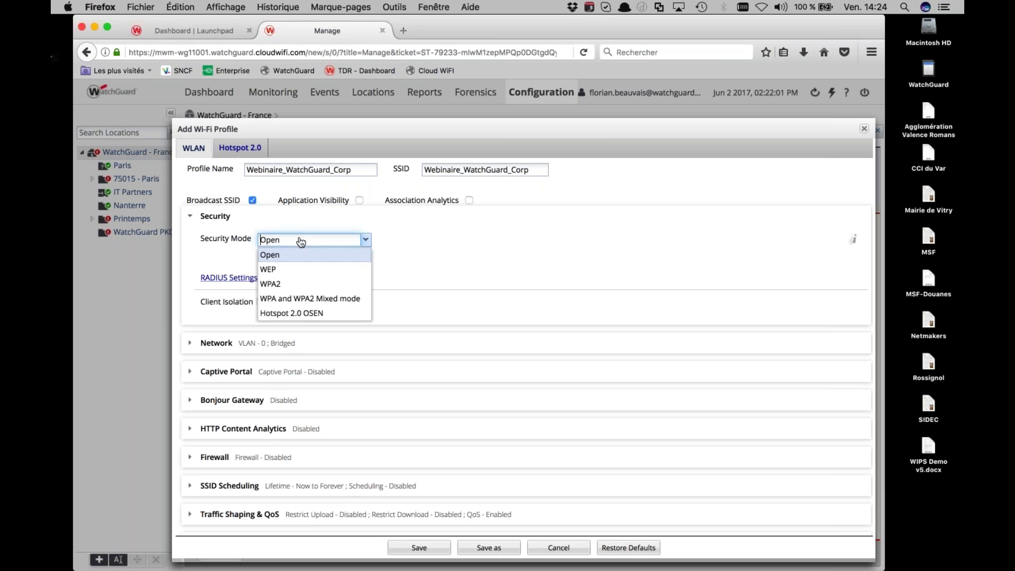
click(297, 284)
click(324, 291)
text(•••••)
key(BackSpace)
key(BackSpace)
key(BackSpace)
key(BackSpace)
key(BackSpace)
text(••••••••••••)
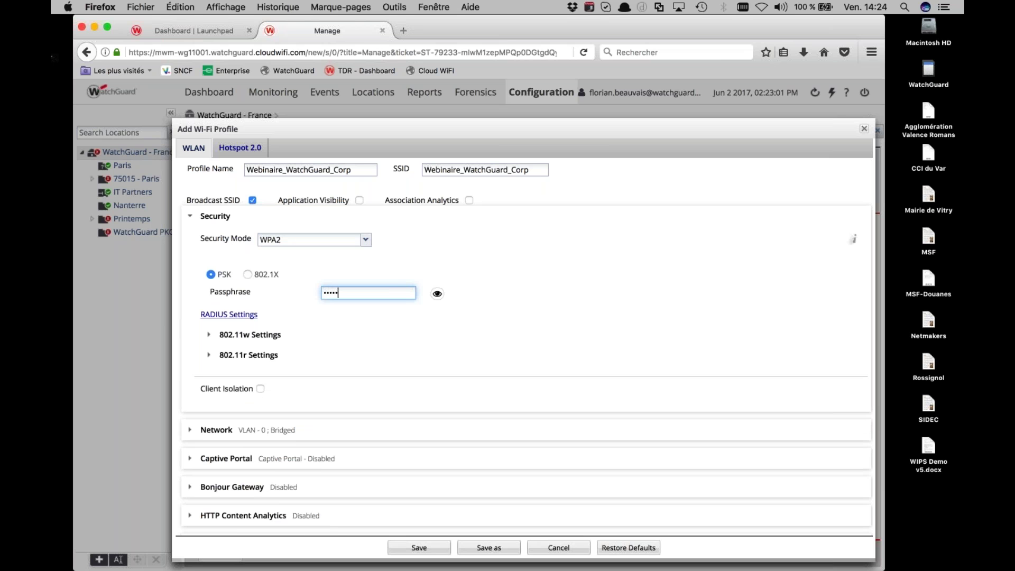
text(•)
scroll(333, 312, down, 1)
scroll(329, 317, down, 4)
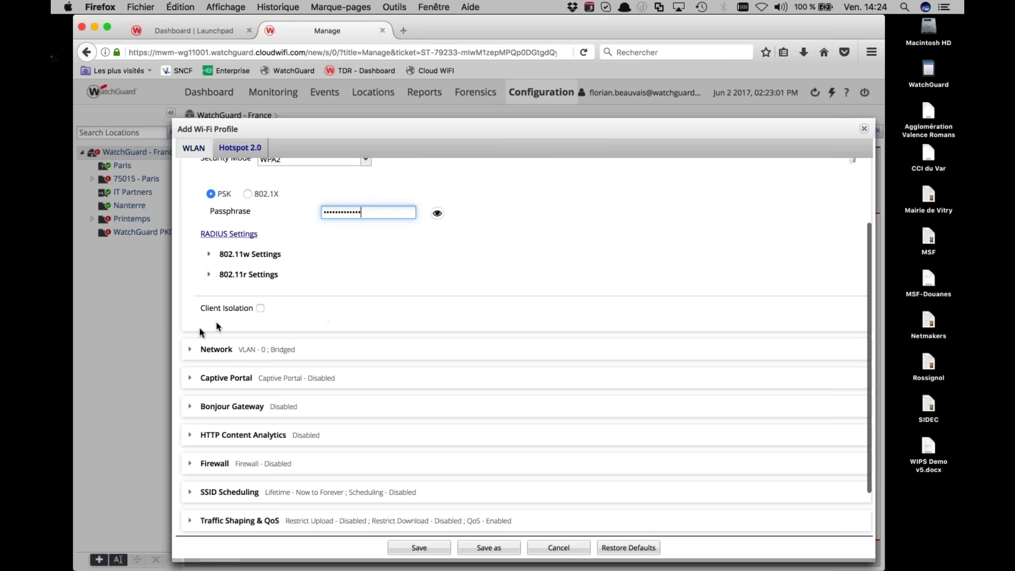
click(194, 348)
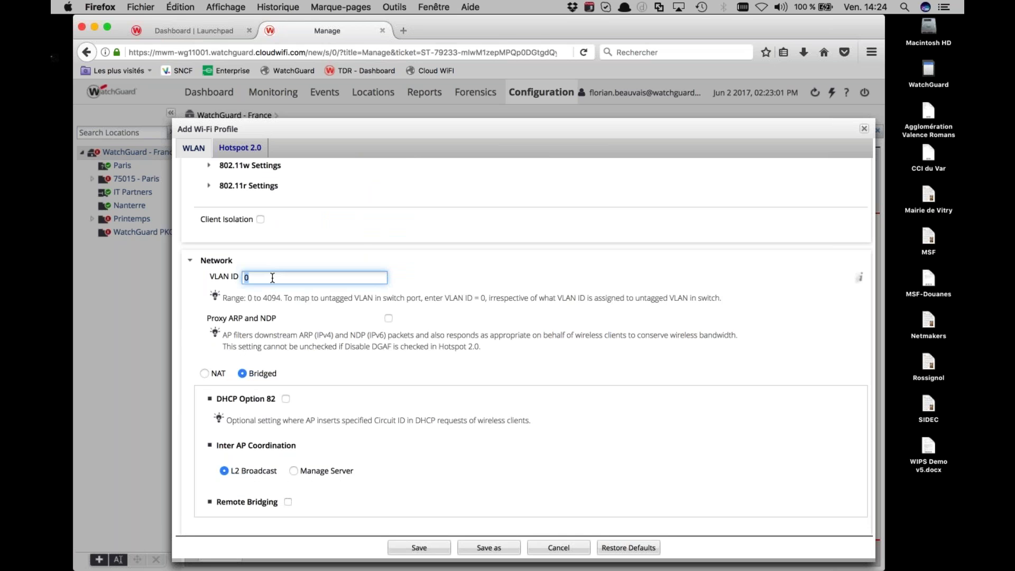
Set the profile's VLAN ID to 15, keeping the network in Bridged mode
text(15)
click(205, 374)
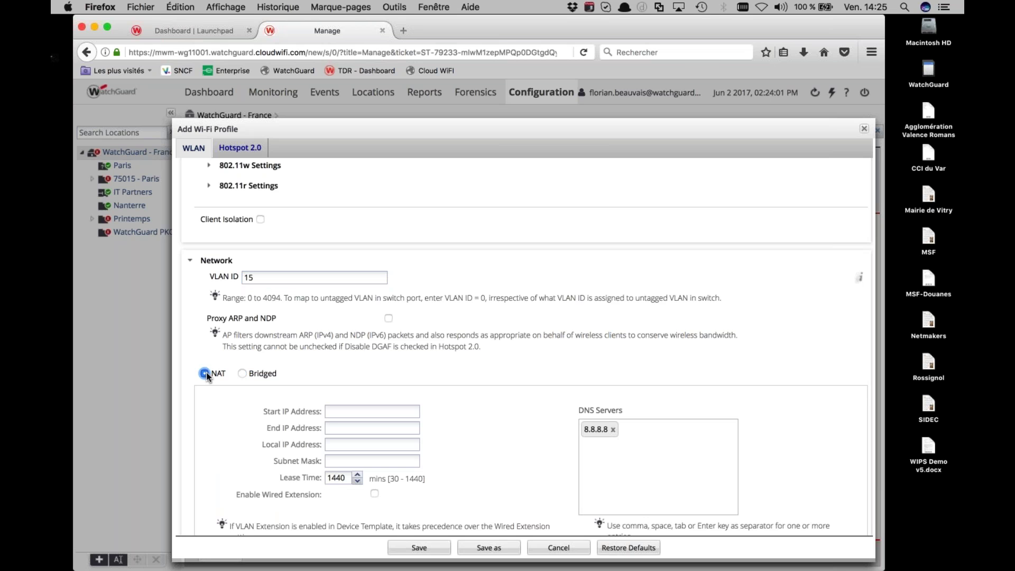
click(242, 374)
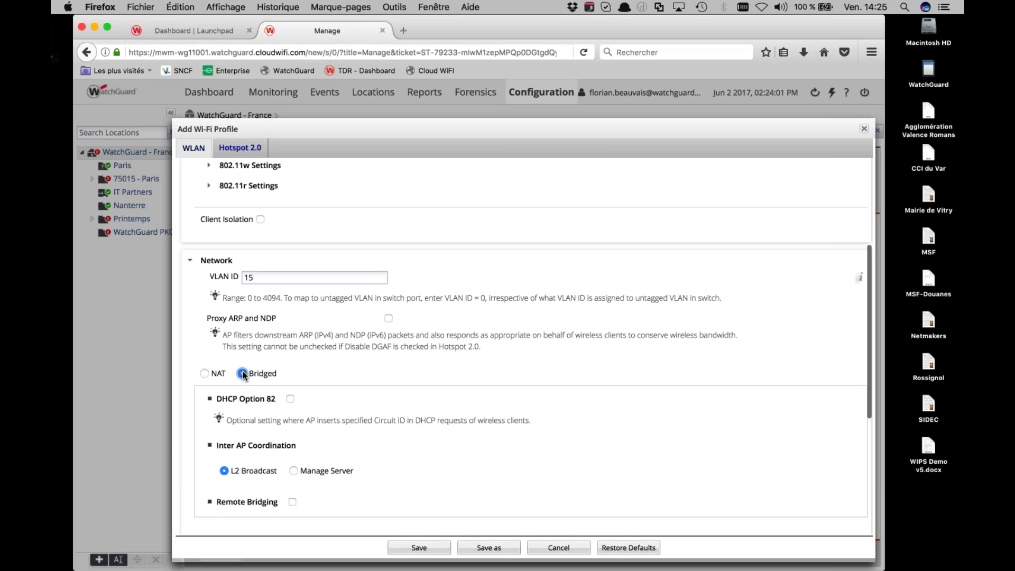
scroll(241, 386, down, 10)
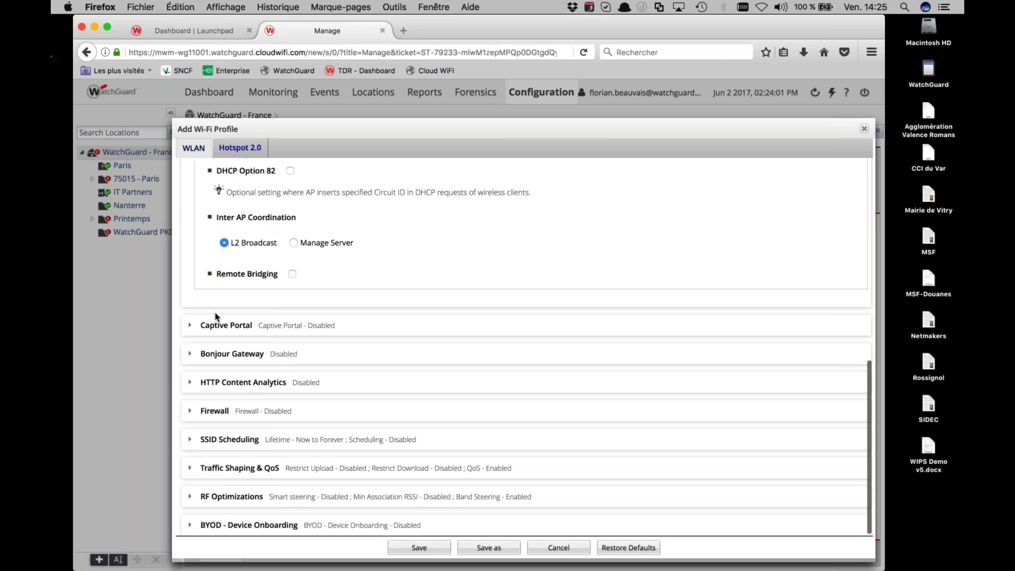
scroll(238, 398, up, 10)
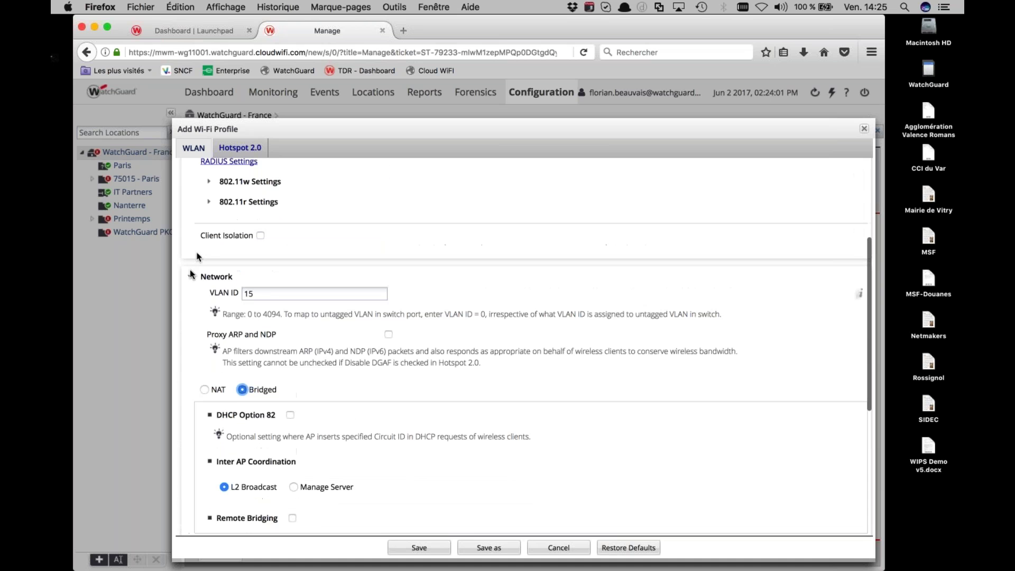
click(192, 276)
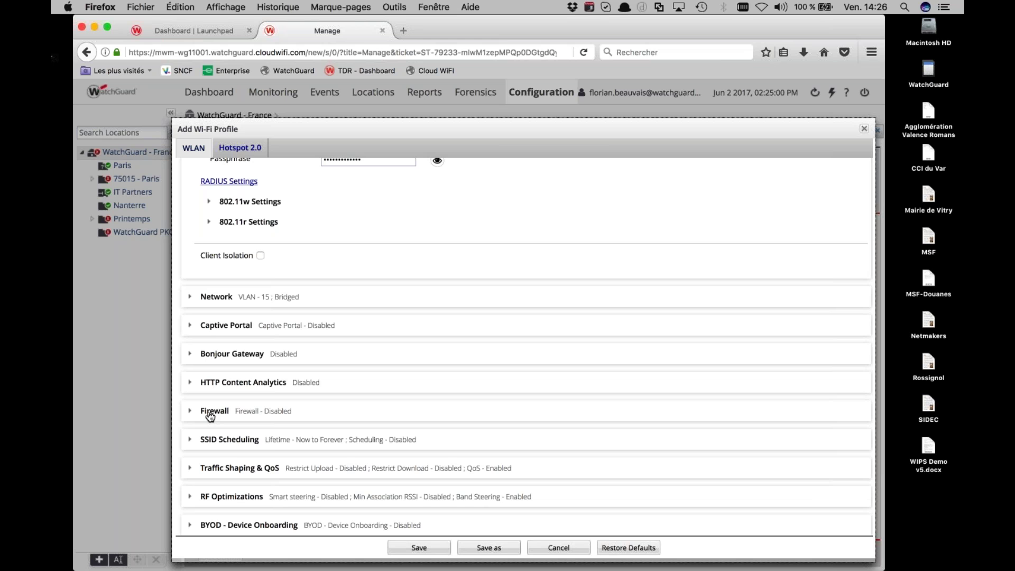
Review the firewall options (Block default rule, new rule) but leave the profile's firewall disabled
click(210, 417)
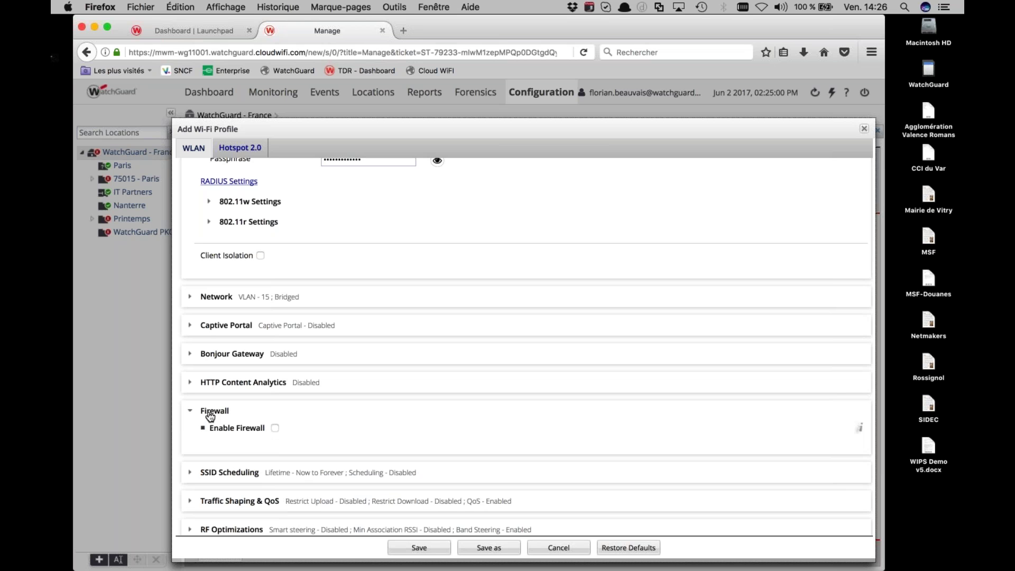
click(275, 427)
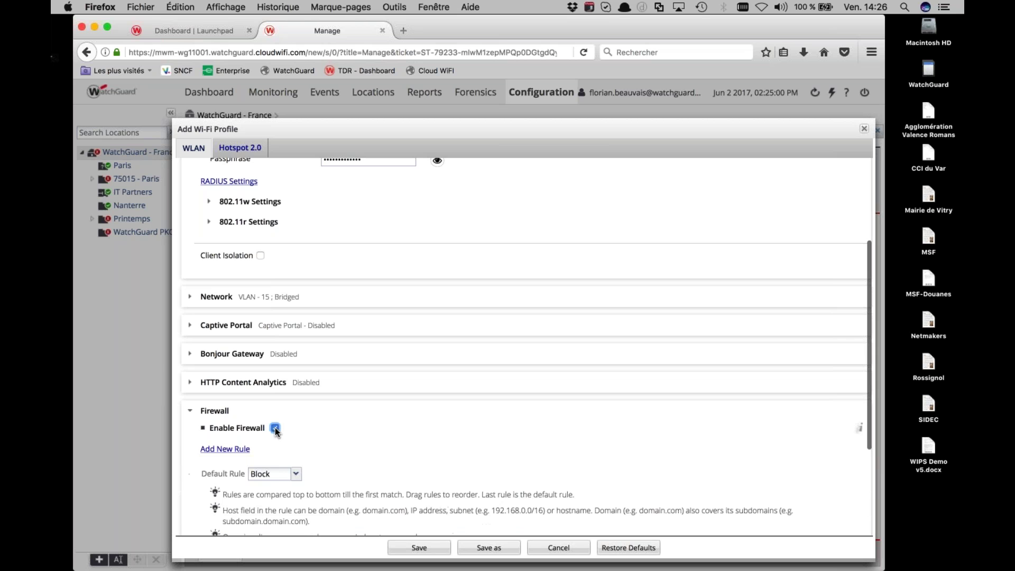
scroll(275, 427, down, 3)
click(272, 390)
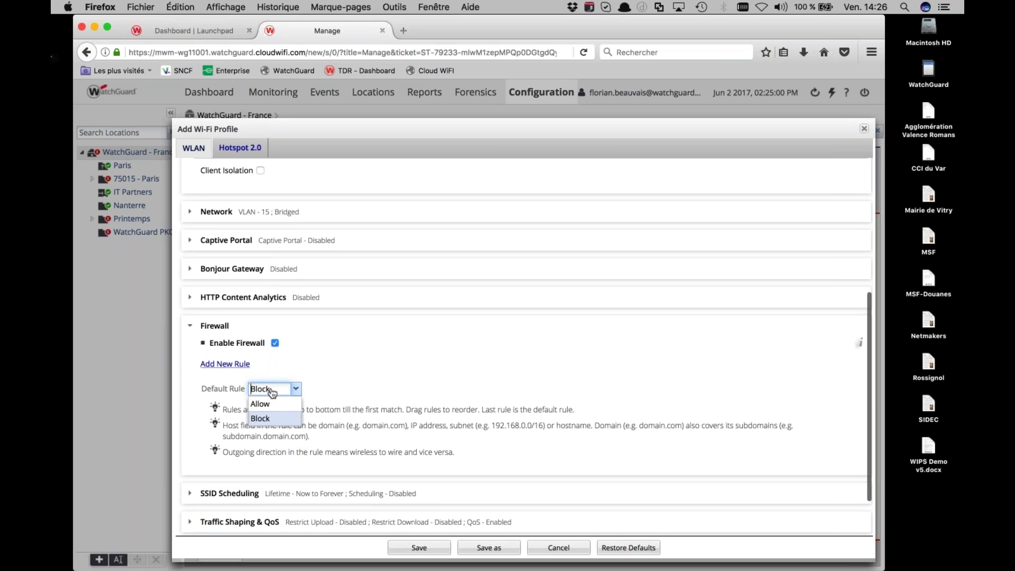
click(263, 416)
click(229, 364)
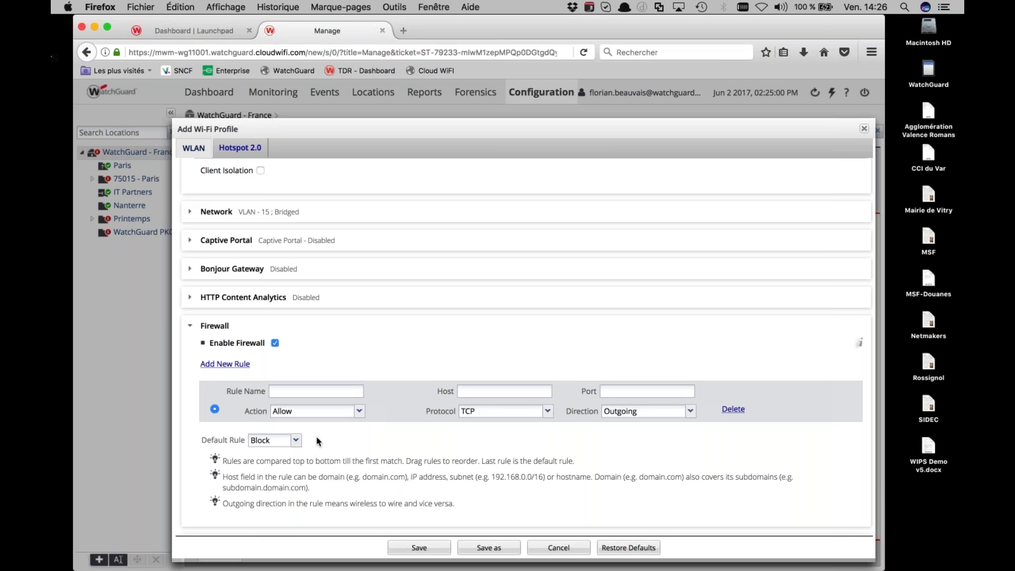
click(275, 343)
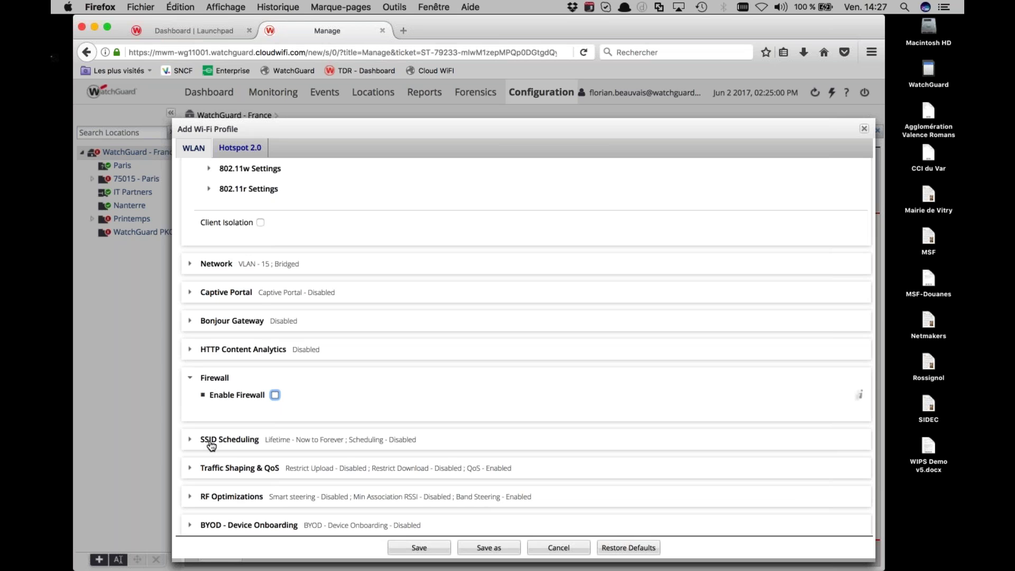
Keep Voice as the SSID priority under Traffic Shaping & QoS and save the profile
click(188, 470)
scroll(253, 392, up, 1)
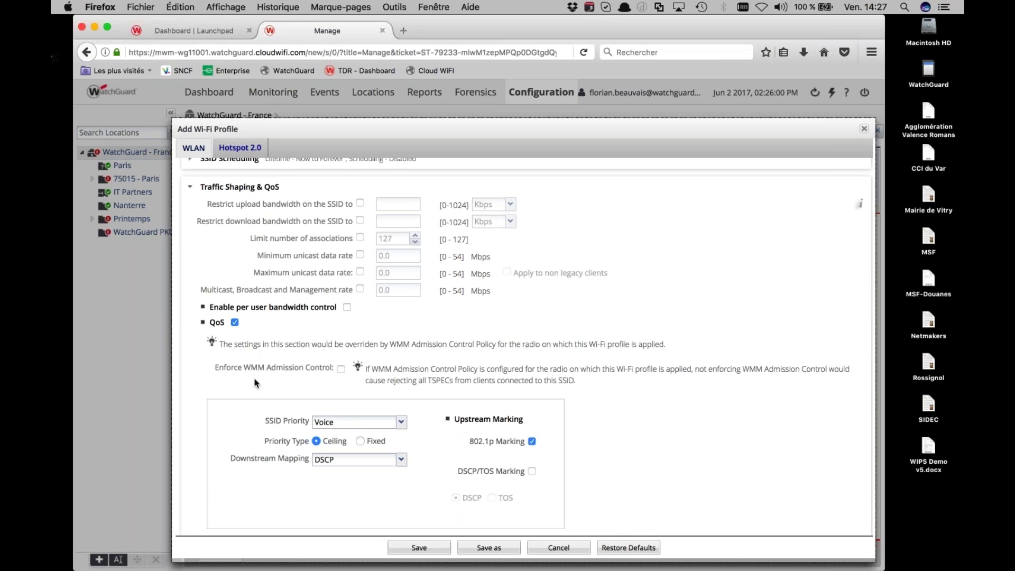
scroll(251, 393, down, 1)
click(334, 404)
click(324, 415)
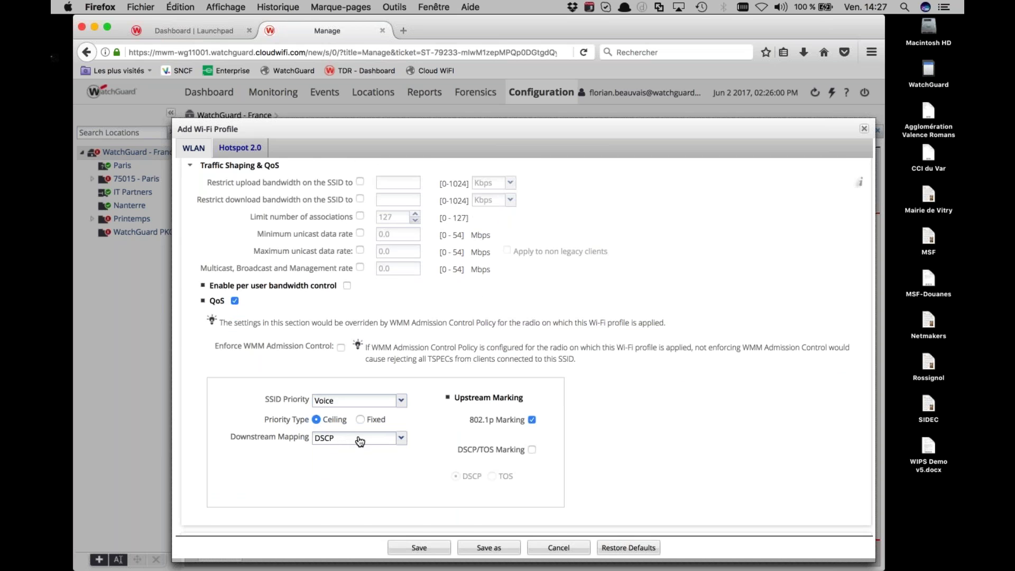
scroll(252, 329, down, 1)
scroll(233, 307, up, 3)
click(192, 220)
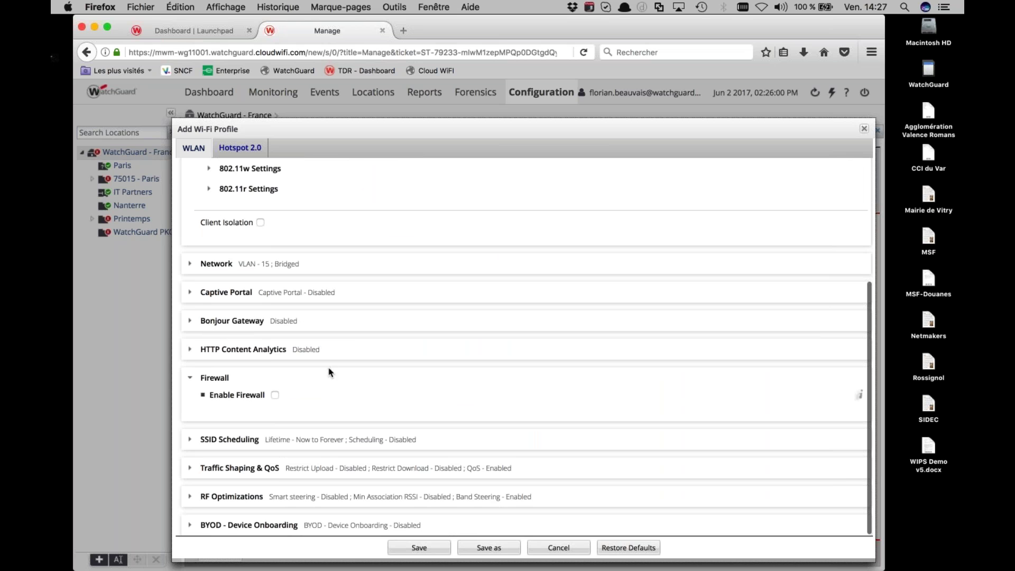
scroll(328, 371, up, 5)
click(416, 550)
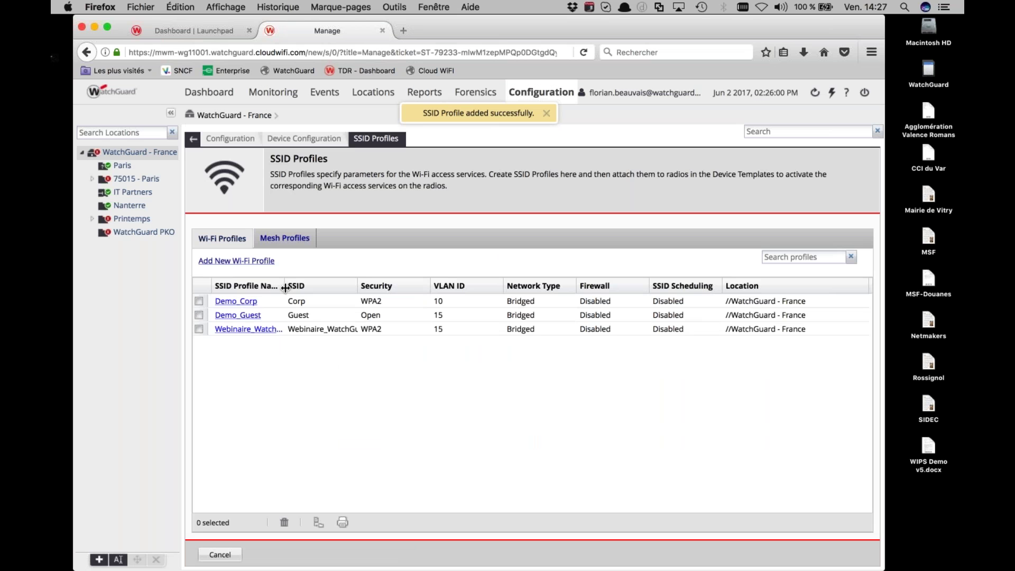
Widen the SSID Profile Name and SSID columns, then reopen Webinaire_WatchGuard_Corp for editing
drag(285, 288, 342, 290)
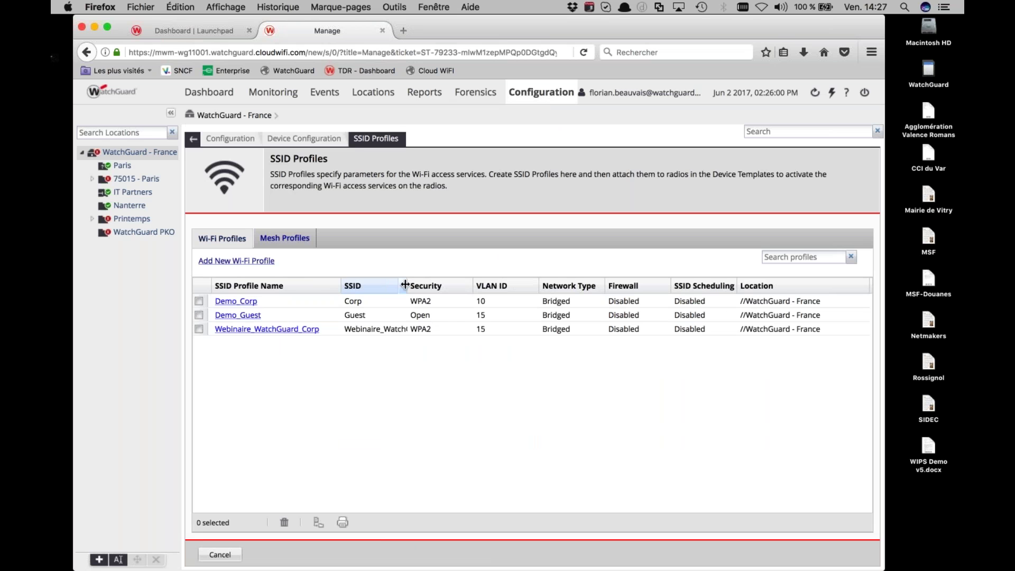
drag(406, 285, 466, 312)
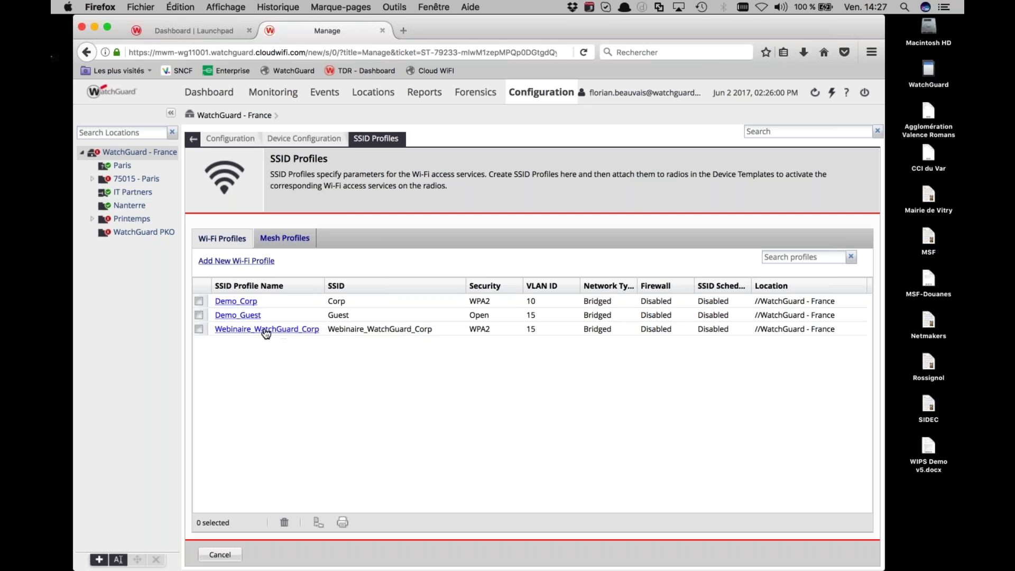
click(270, 303)
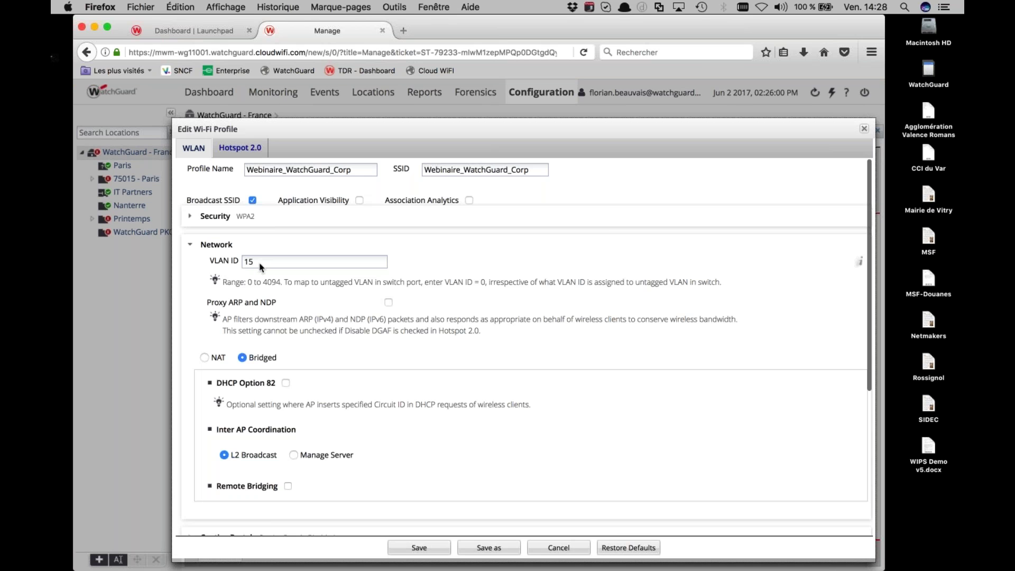
Change the Webinaire_WatchGuard_Corp profile's VLAN ID to 18 and save it
click(256, 261)
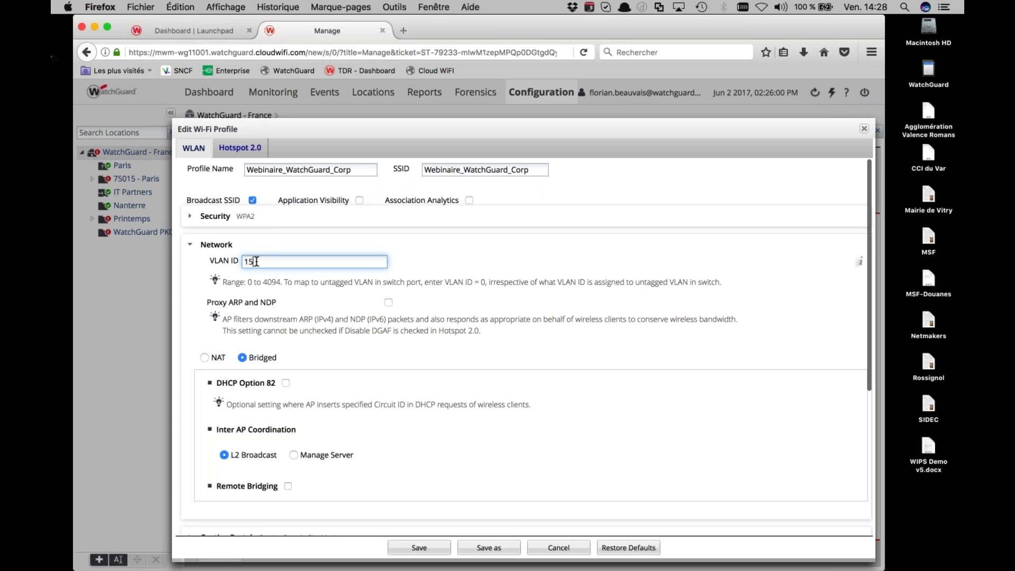
key(BackSpace)
text(8)
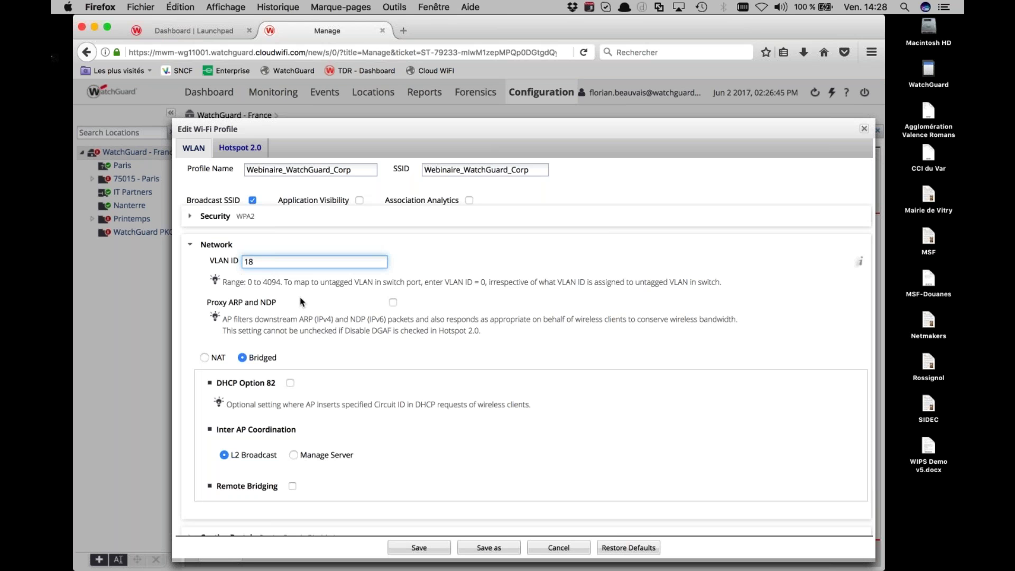
click(405, 545)
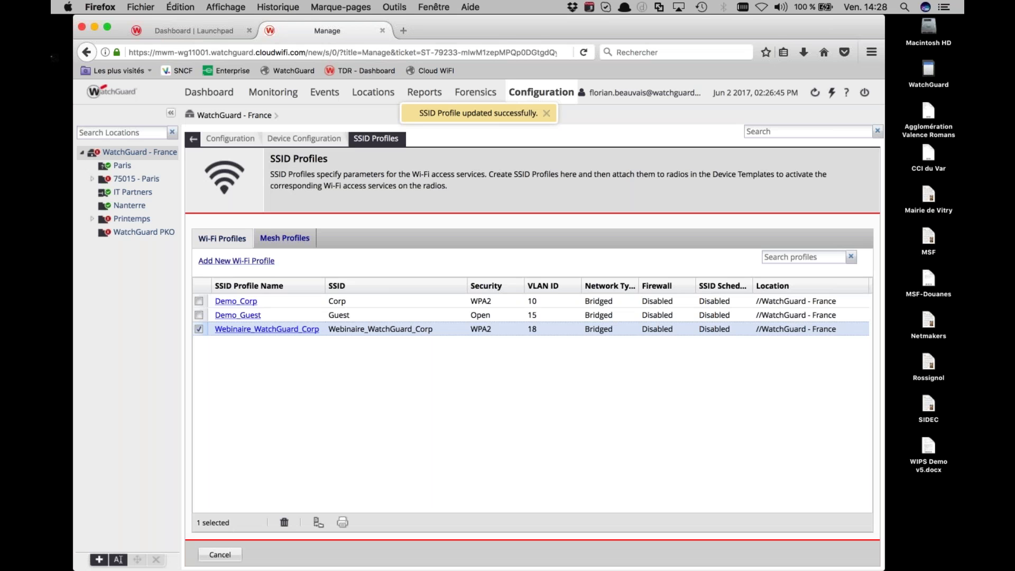
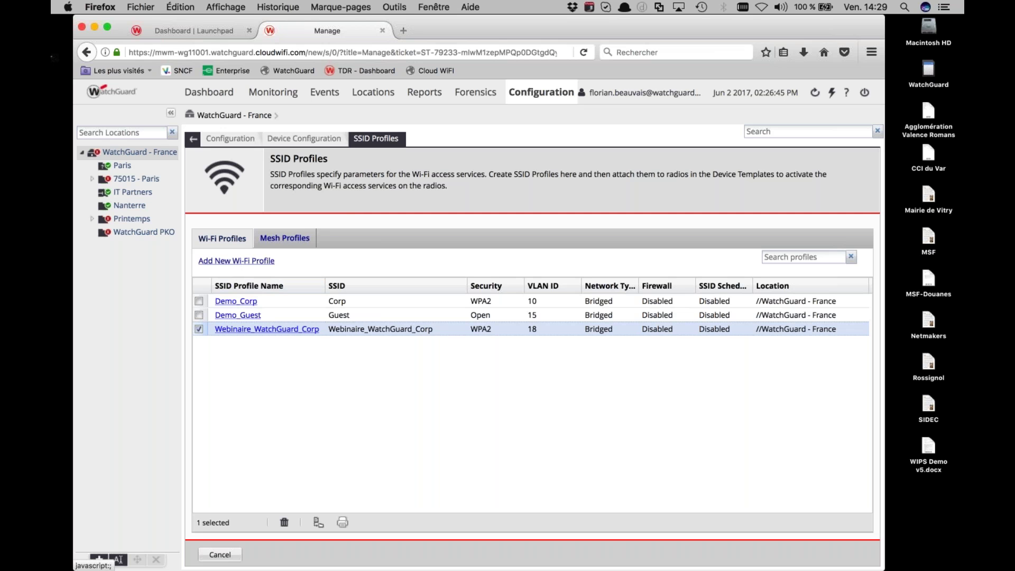
Create a new Wi-Fi profile named Webinaire_WatchGuard_Guest, with the same name as SSID and Open security
click(236, 260)
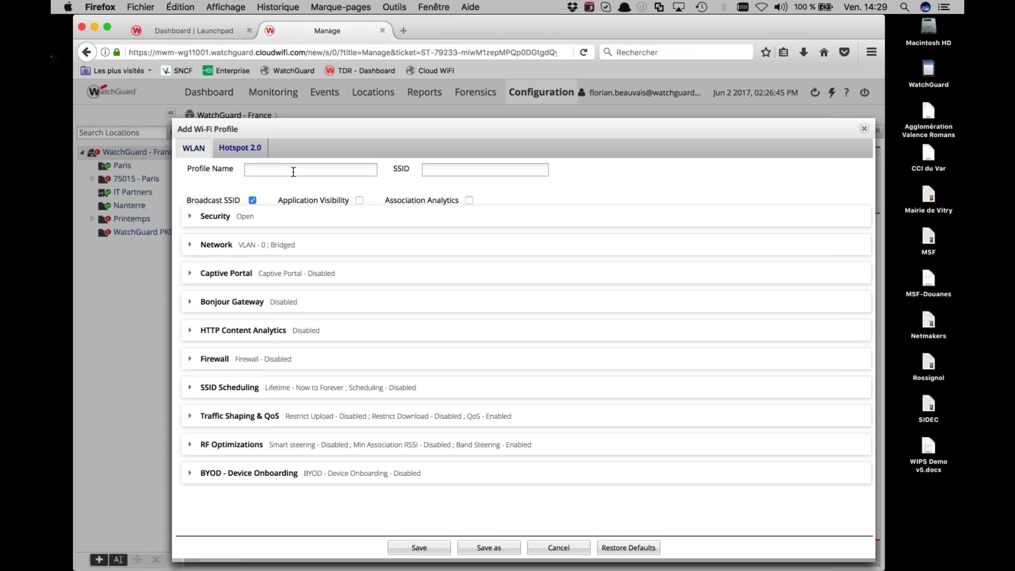
click(280, 169)
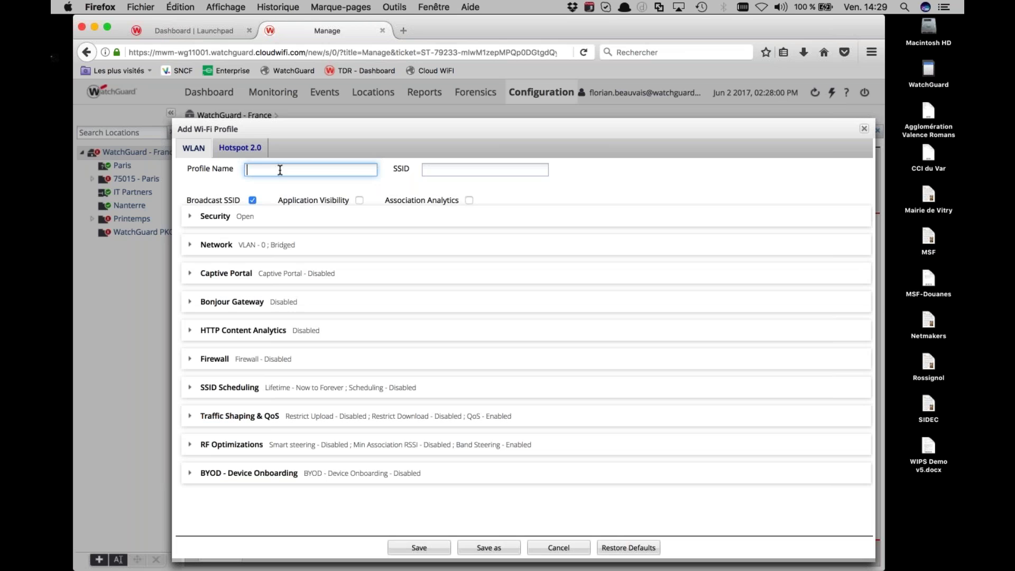
text(Webinaire_WatchGuard_Con)
key(BackSpace)
key(BackSpace)
key(BackSpace)
text(Guest)
key(super+a)
key(super+c)
key(Tab)
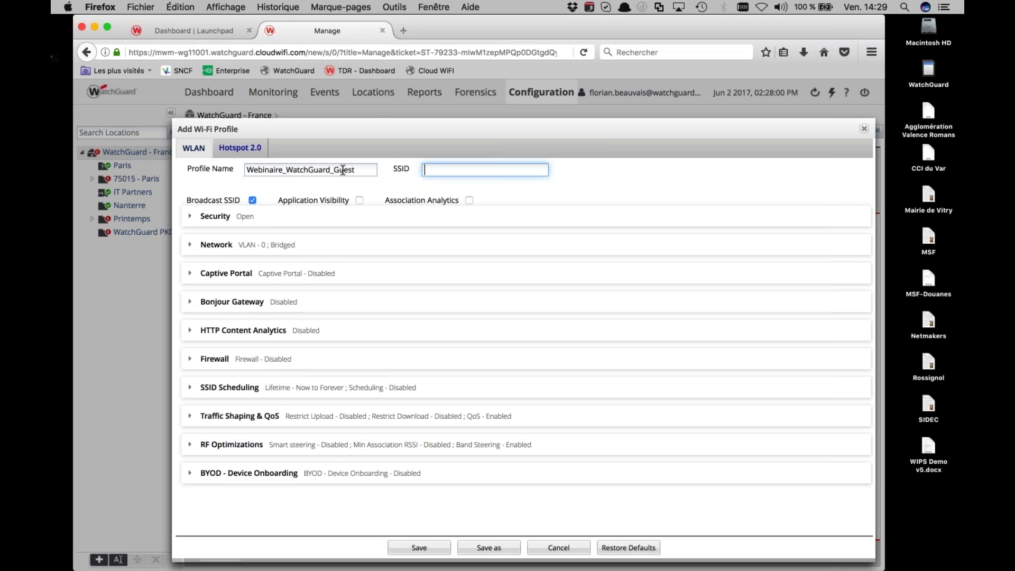
key(super+v)
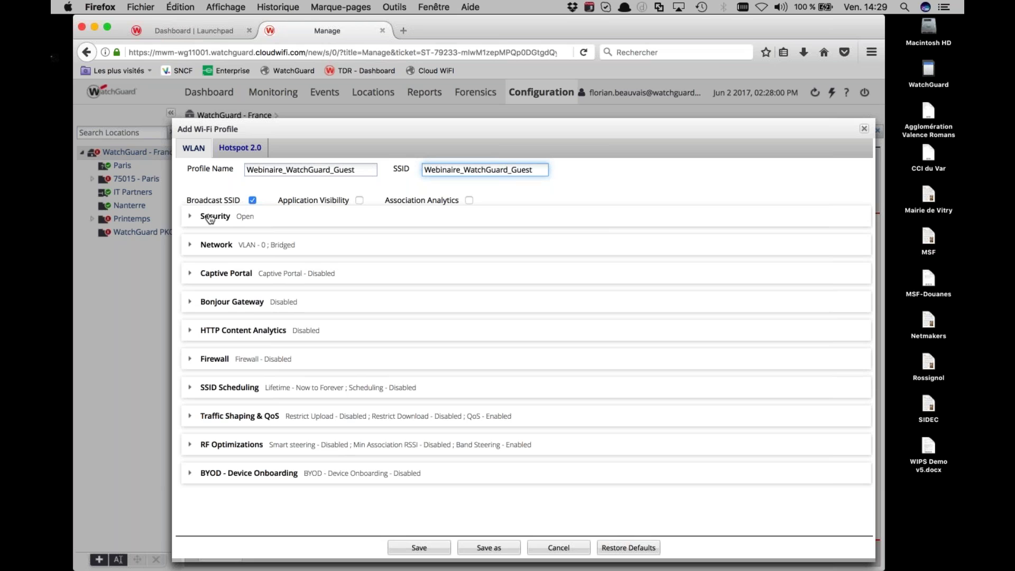
click(211, 219)
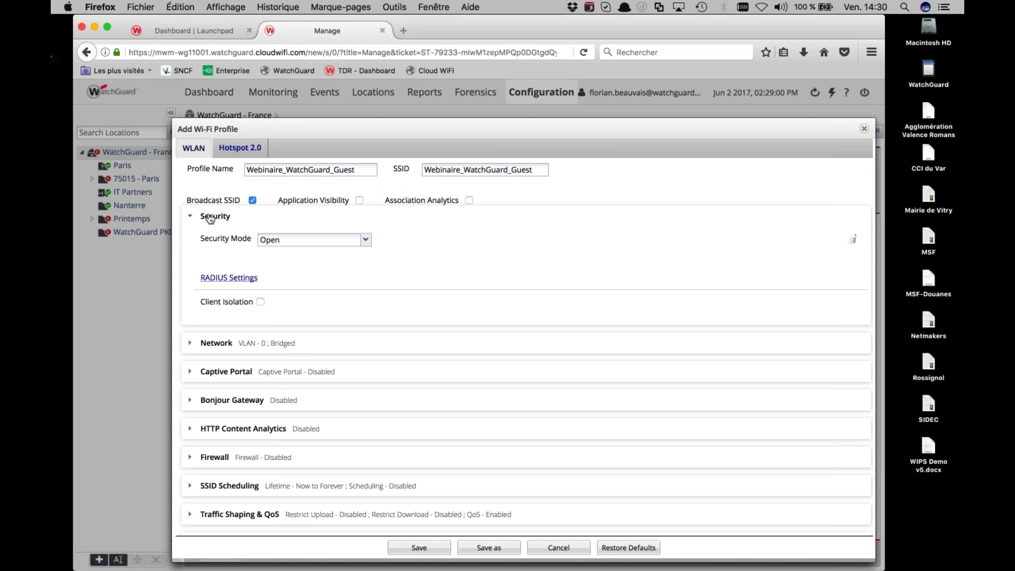
Set the guest profile's VLAN ID to 15
scroll(233, 257, down, 1)
click(191, 320)
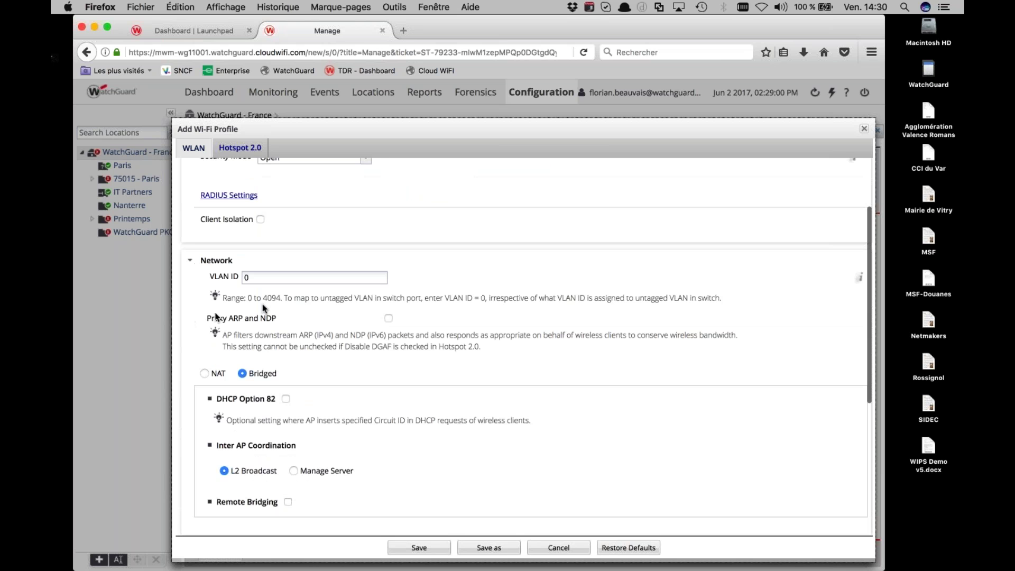
click(277, 278)
key(BackSpace)
text(15)
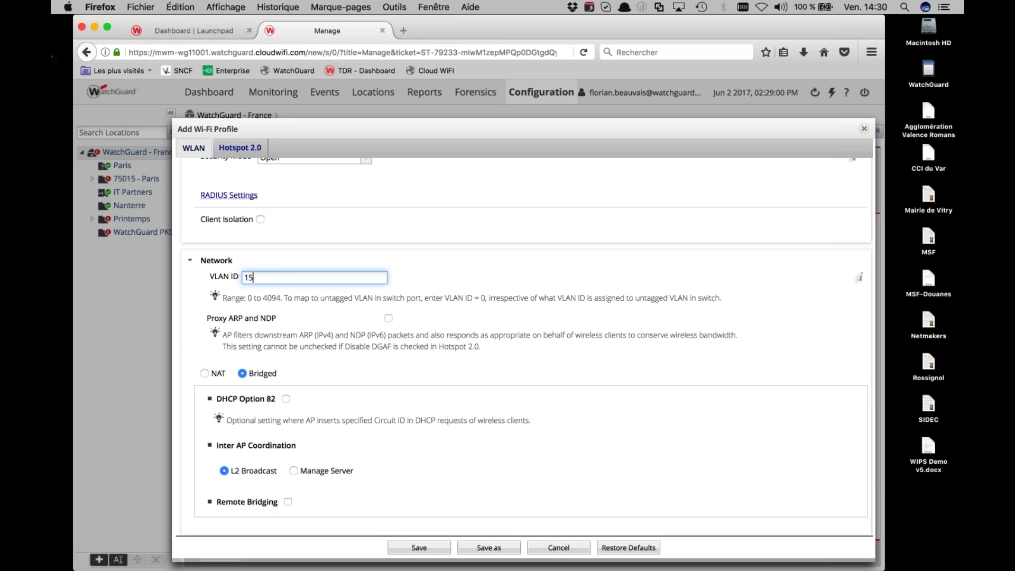
Enable the captive portal with an External Splash Page, then return to the launchpad dashboard
scroll(272, 348, down, 2)
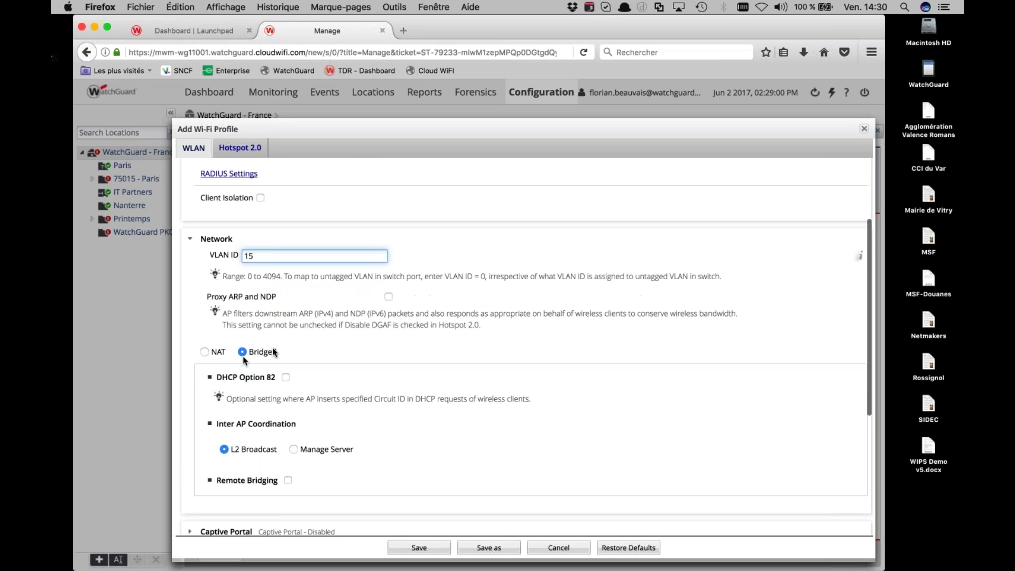
scroll(272, 347, down, 4)
click(189, 446)
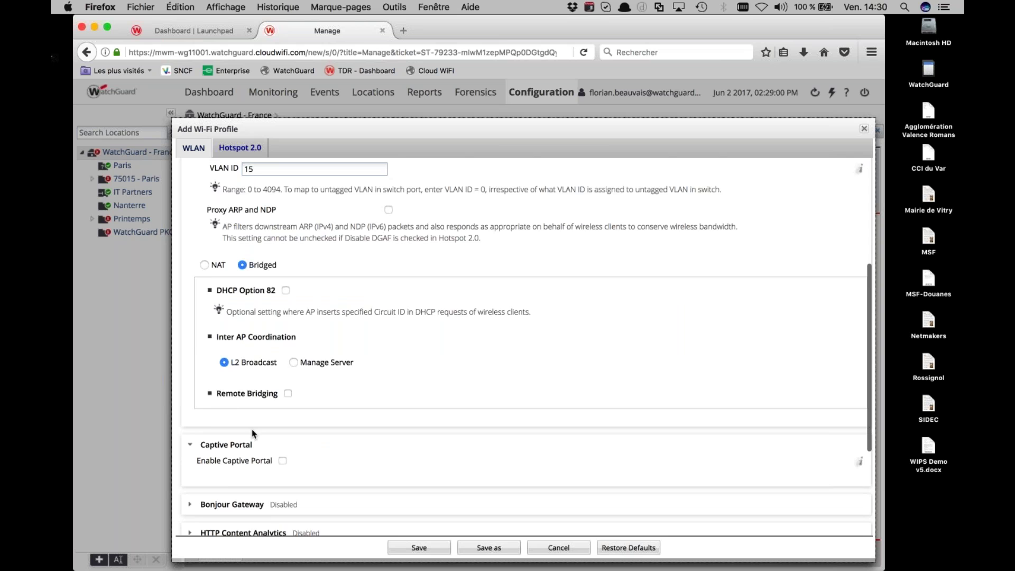
scroll(254, 434, down, 2)
scroll(253, 433, down, 3)
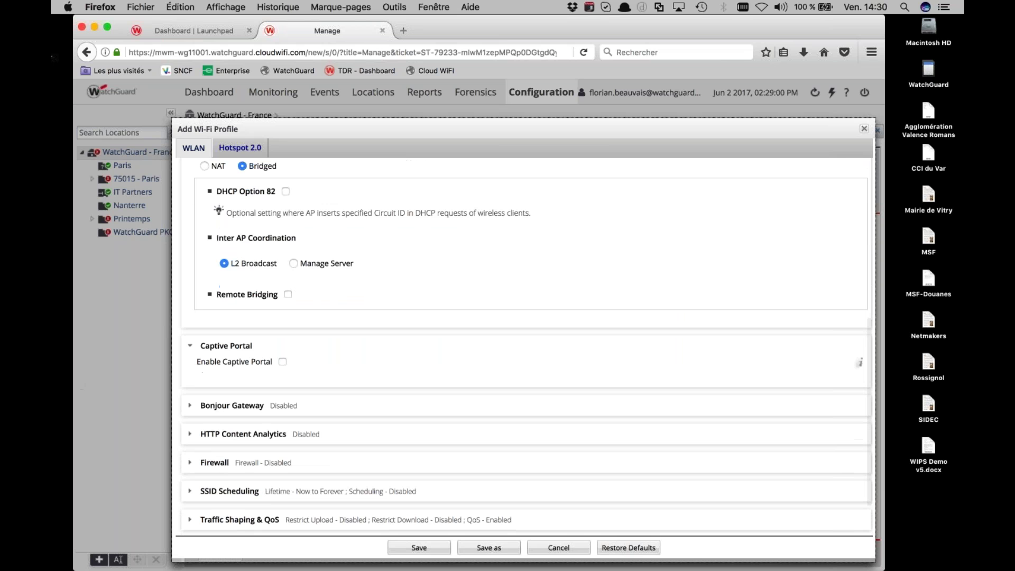
click(283, 363)
scroll(295, 362, down, 6)
scroll(295, 362, up, 4)
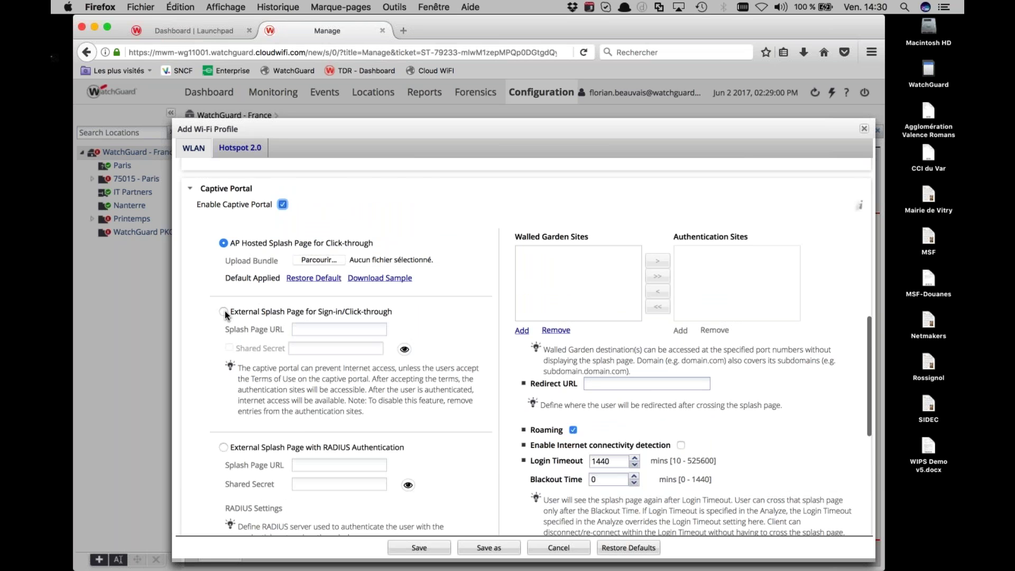
click(224, 311)
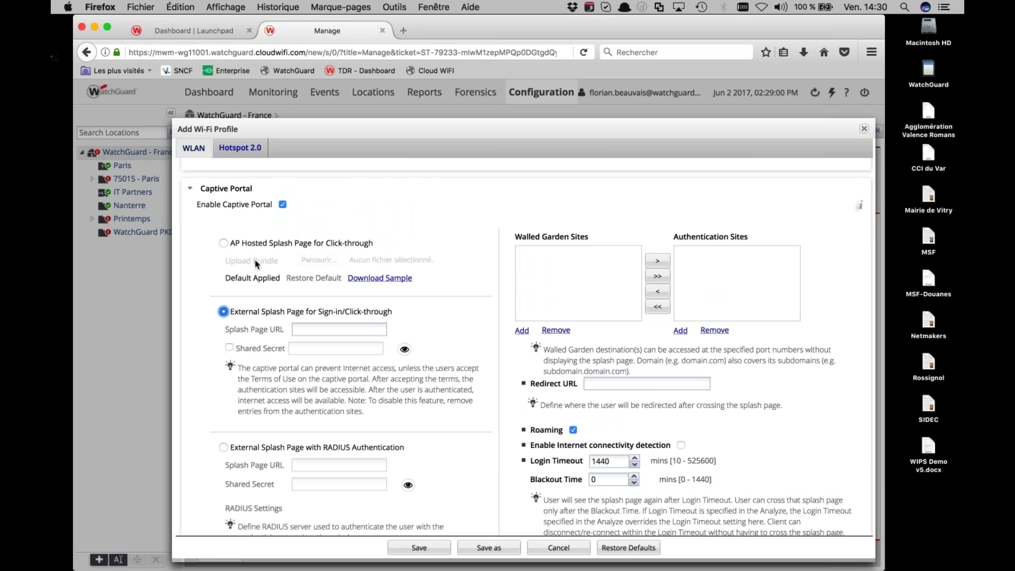
click(178, 31)
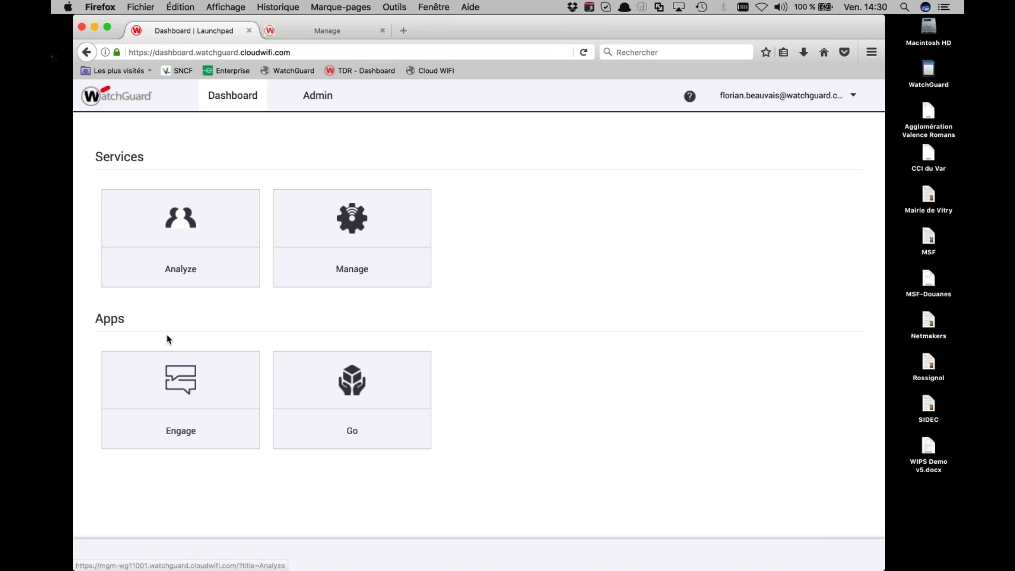
Launch the Engage app from the launchpad dashboard
click(184, 391)
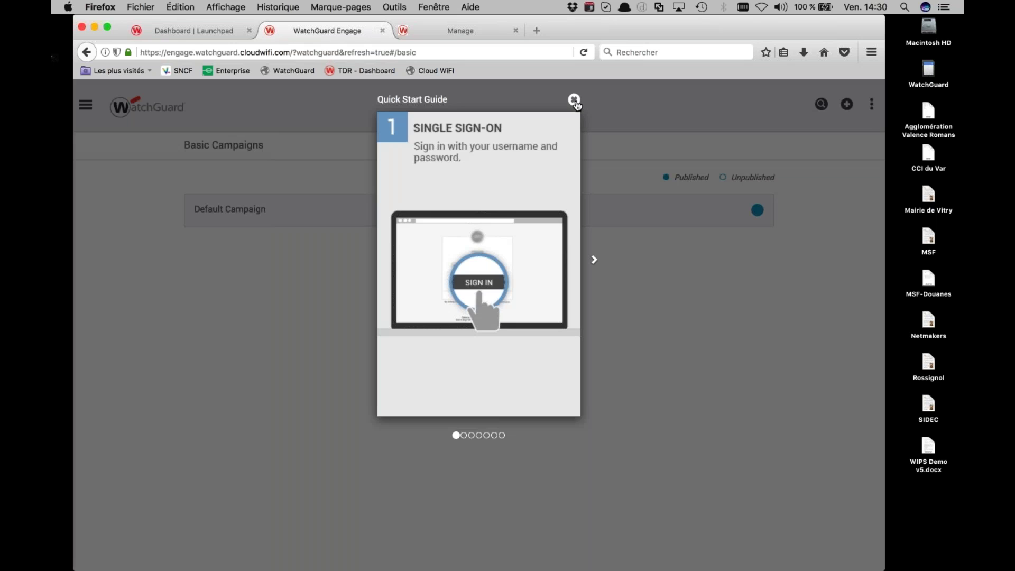
Dismiss the Quick Start Guide and switch to the Pro Campaigns list
click(574, 101)
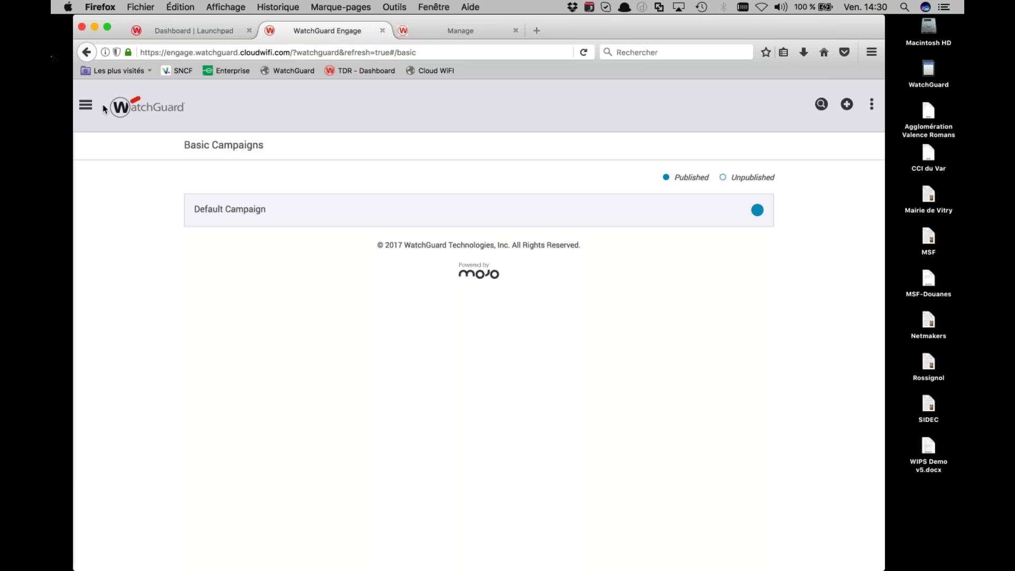
click(86, 108)
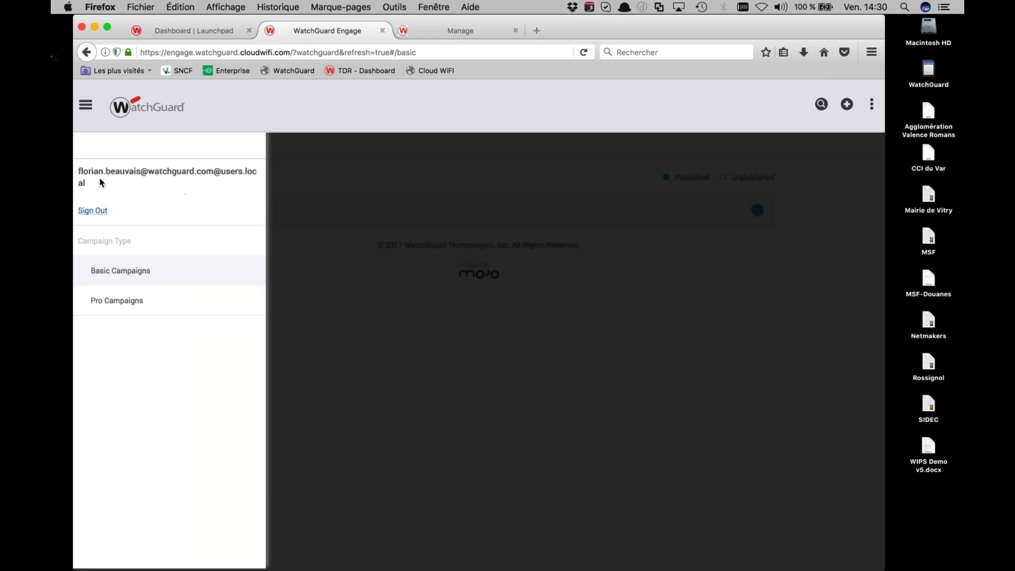
click(136, 300)
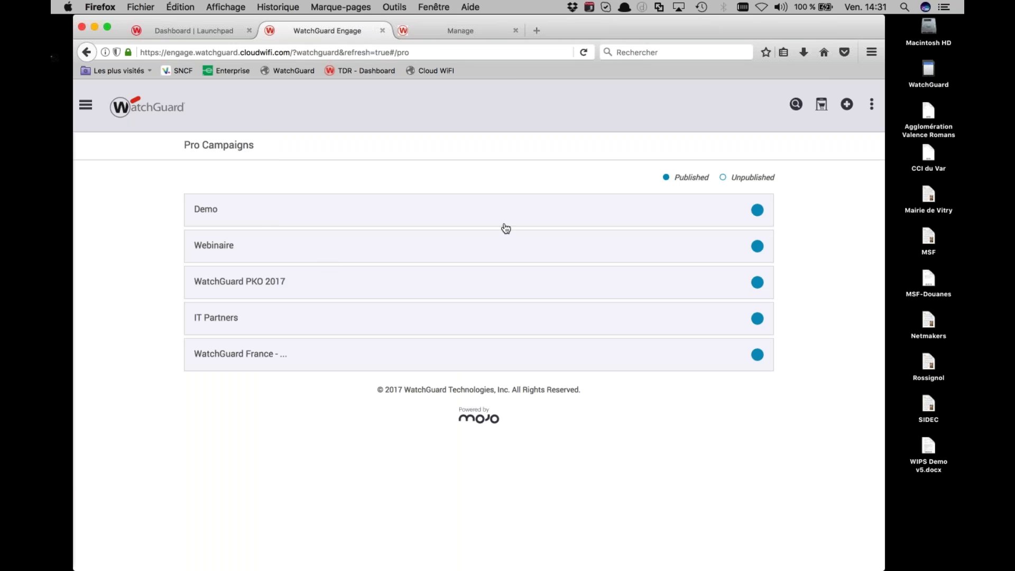
Create a new Pro campaign named Webinaire_WatchGuard_Campaign and expand its details
click(847, 106)
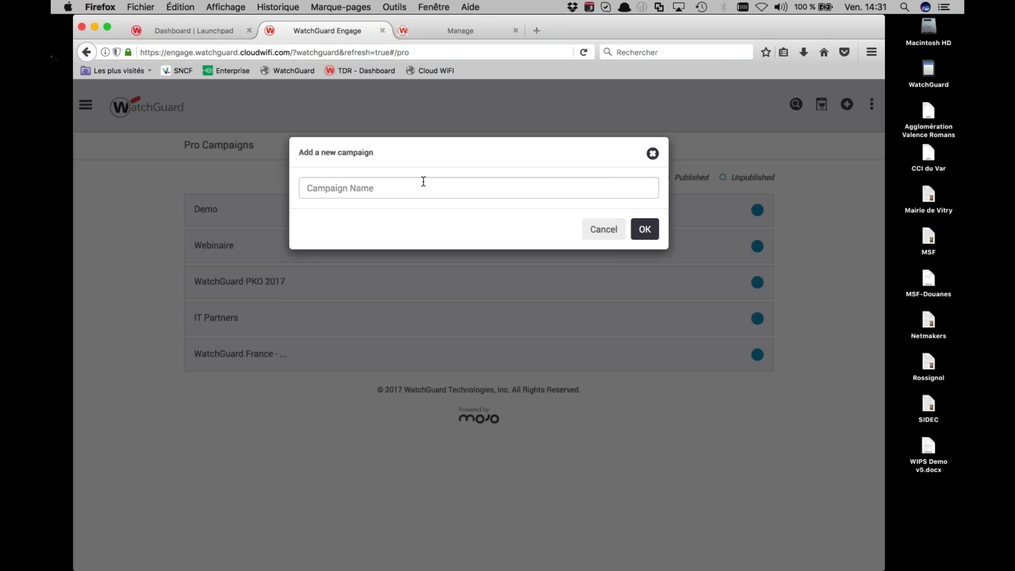
click(421, 185)
text(Webinaire_WatchGuard_Guest)
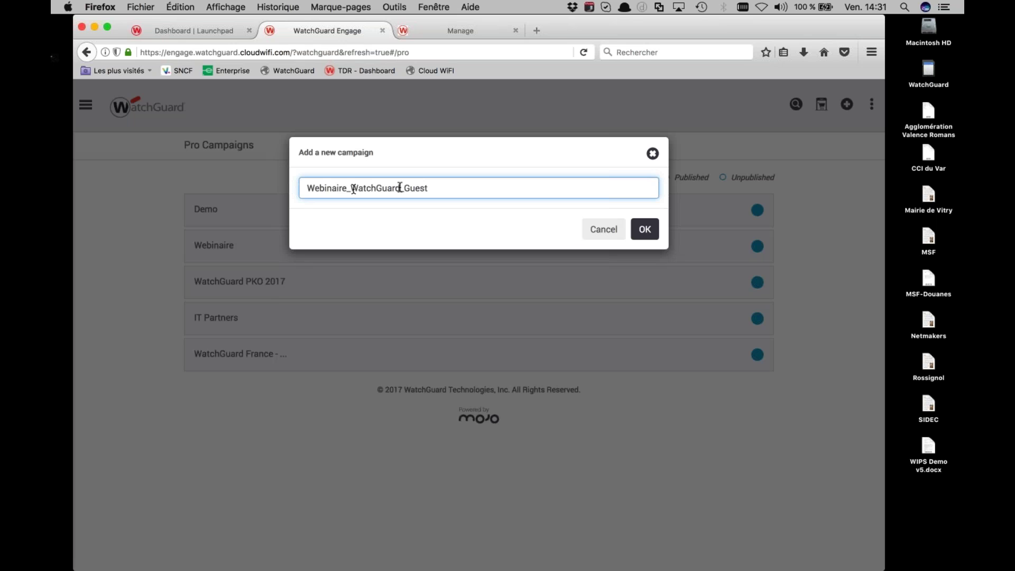
double_click(436, 186)
text(Campaign)
click(645, 231)
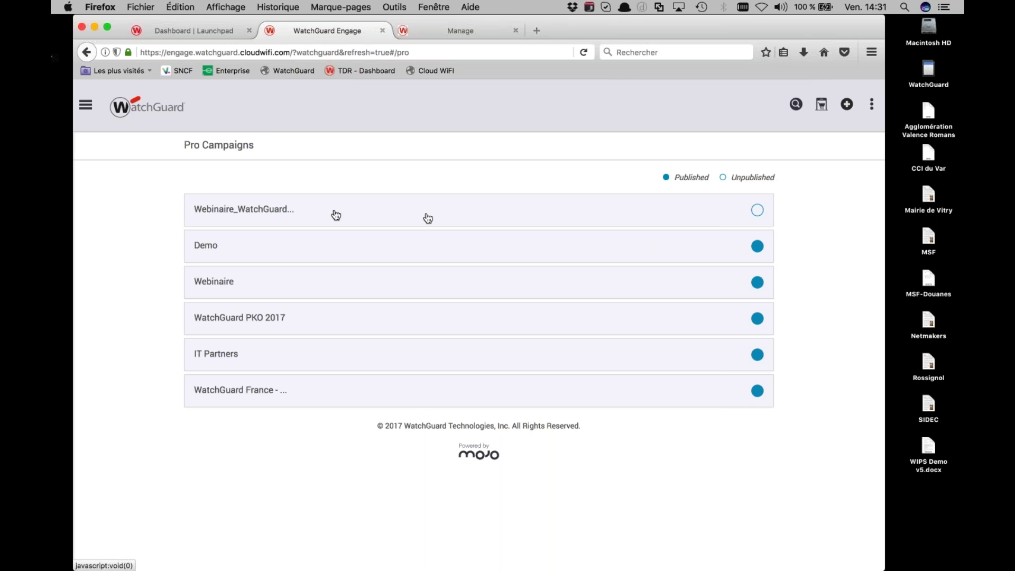
click(374, 222)
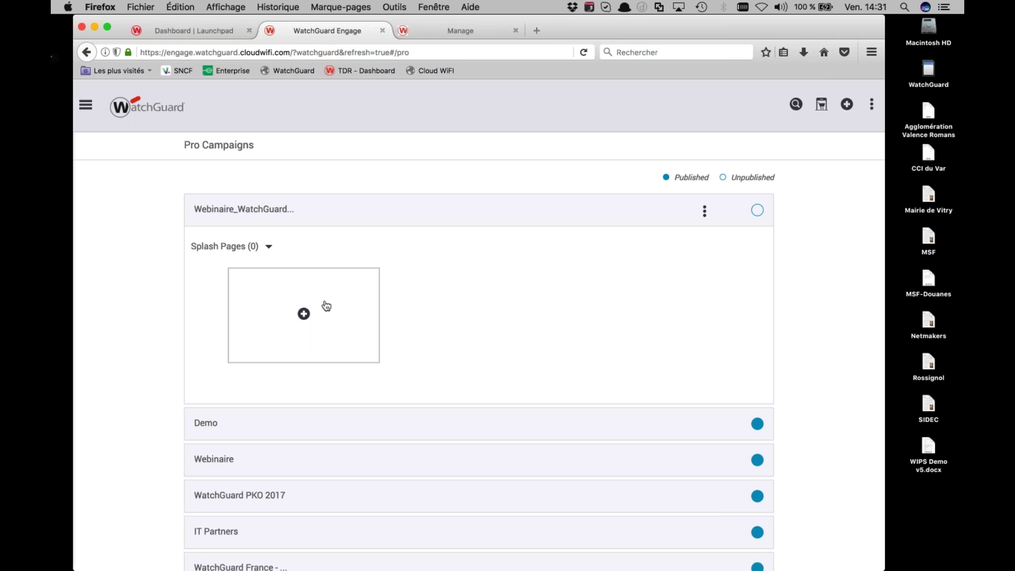
Add a splash page from the Hotel Classic template and open its page settings
click(308, 314)
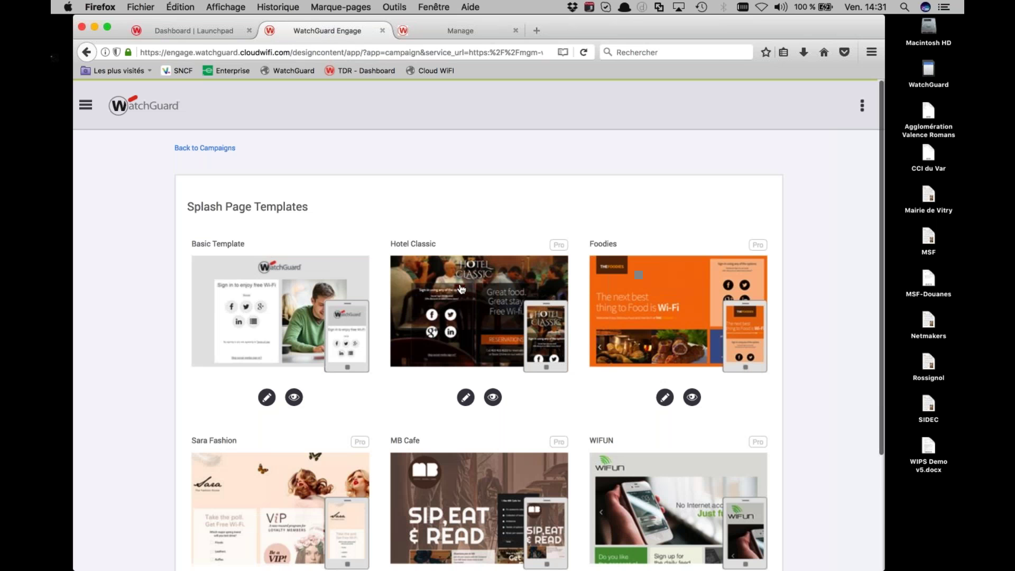
click(466, 397)
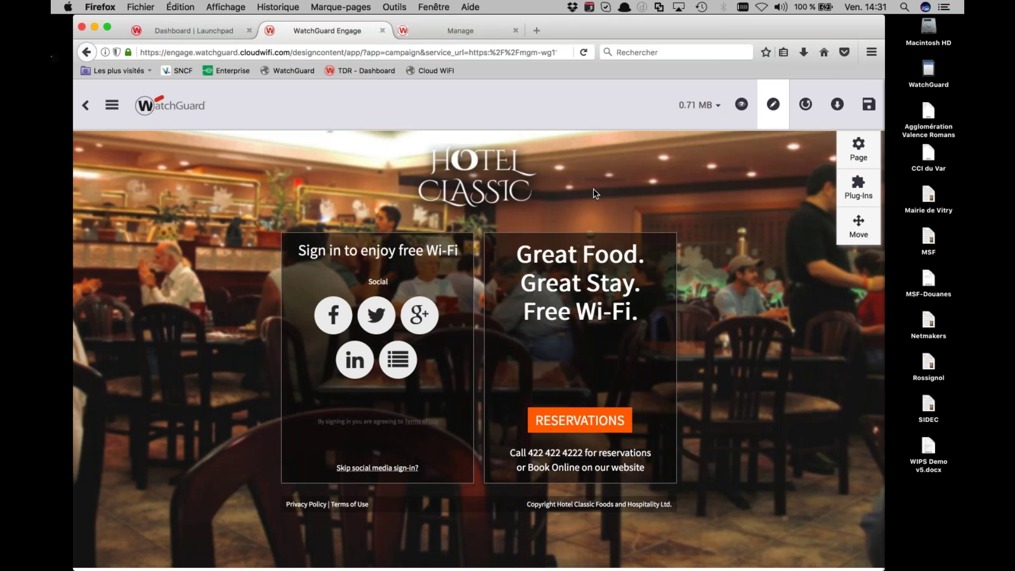
click(825, 159)
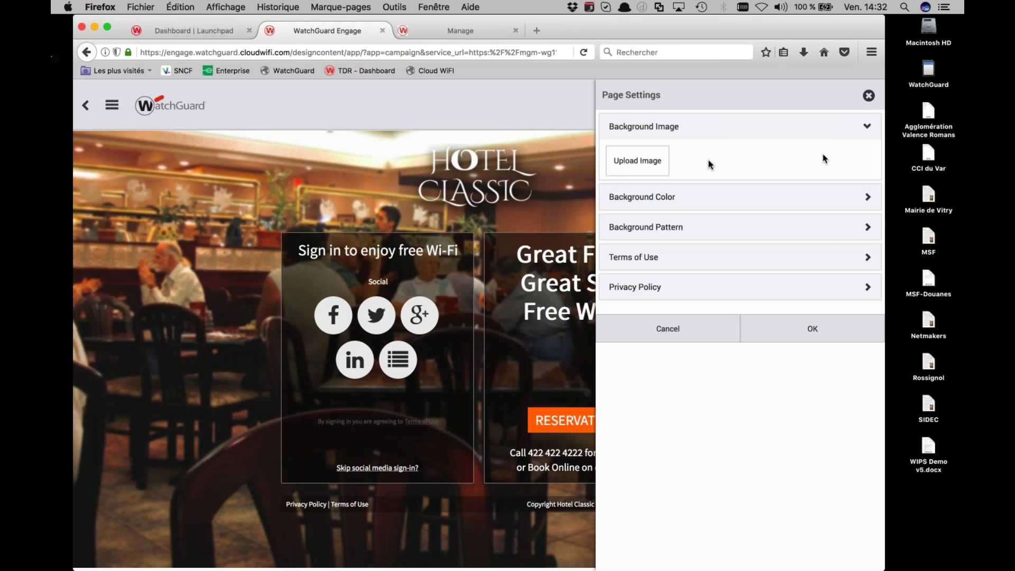
Upload background.jpg from Wifi > WatchGuard Event splash > images as the page background
click(664, 162)
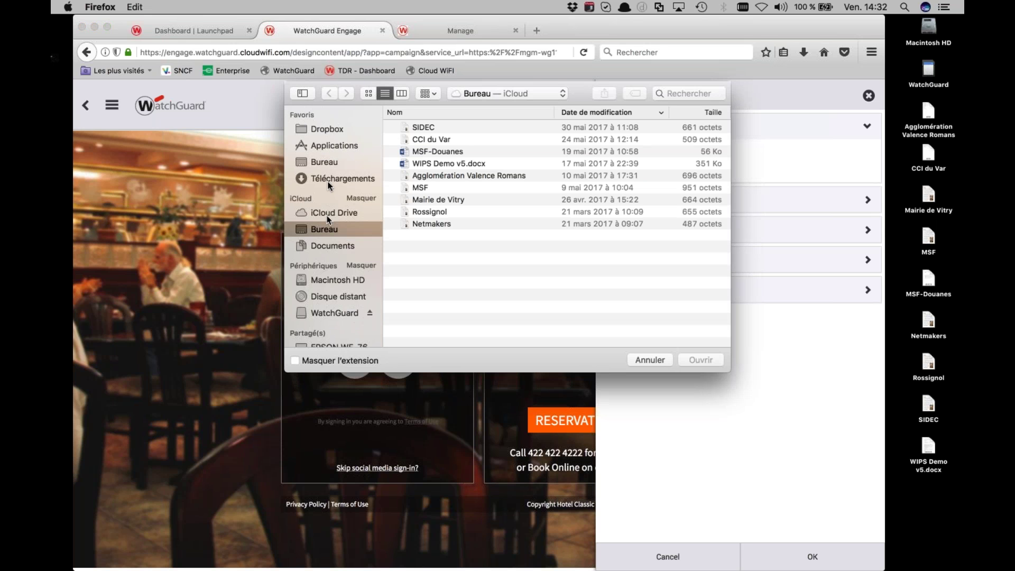
click(327, 315)
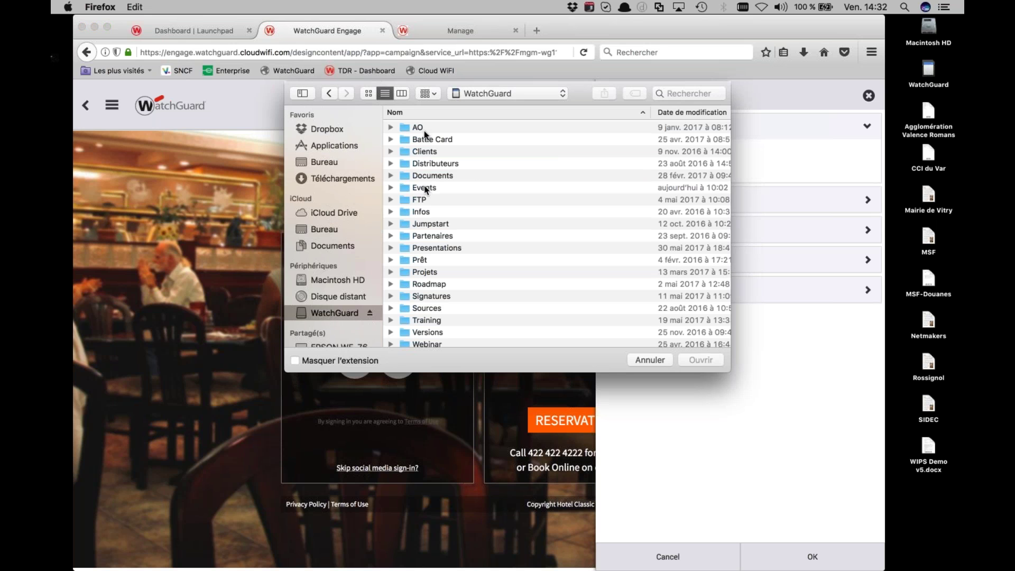
scroll(417, 317, down, 3)
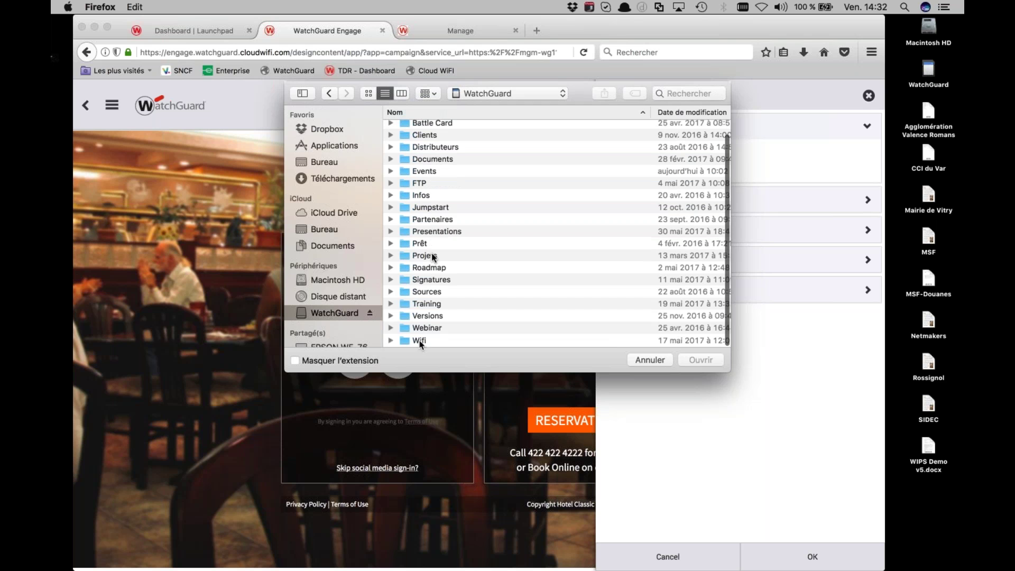
click(420, 341)
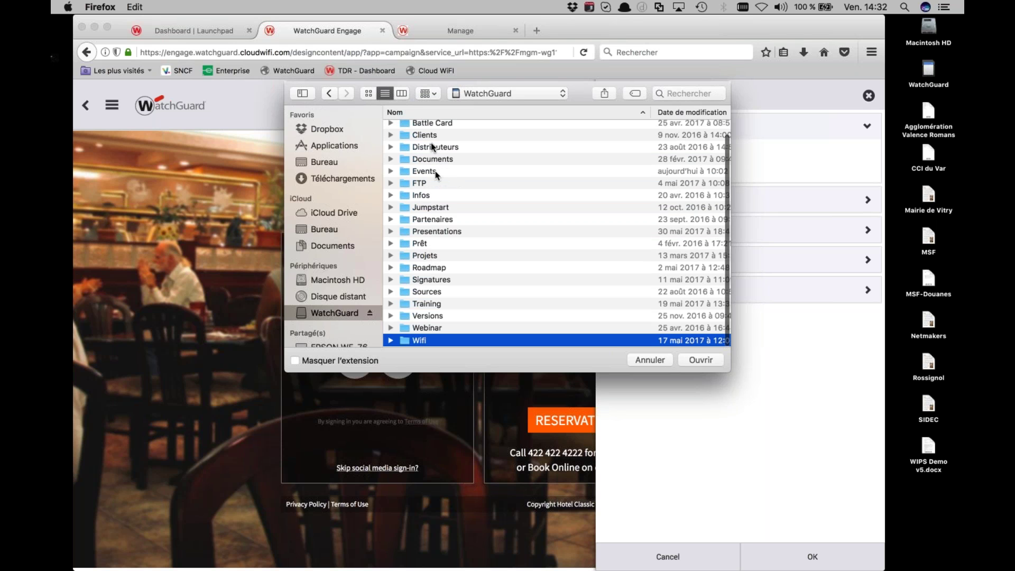
key(Return)
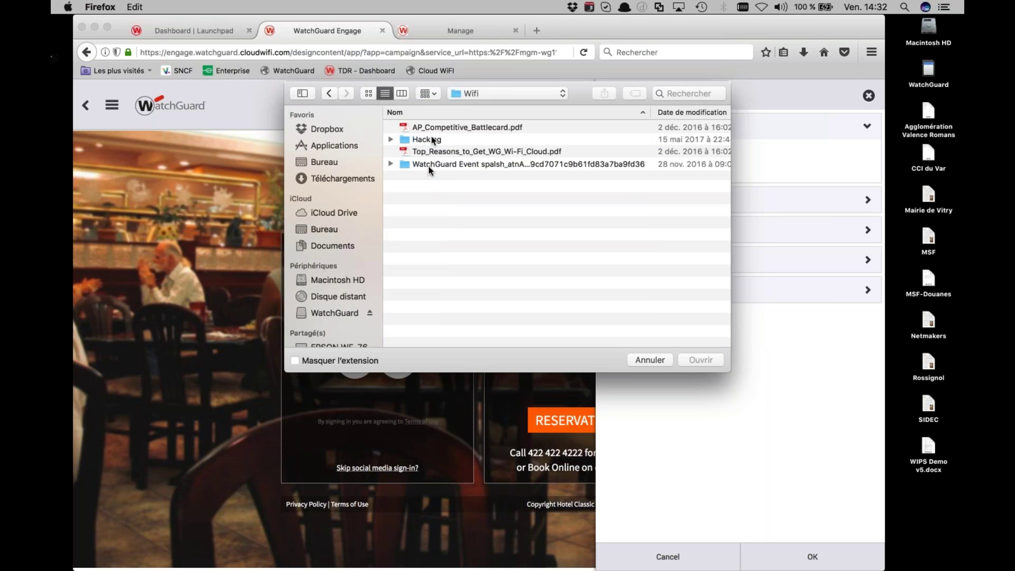
click(428, 164)
key(Return)
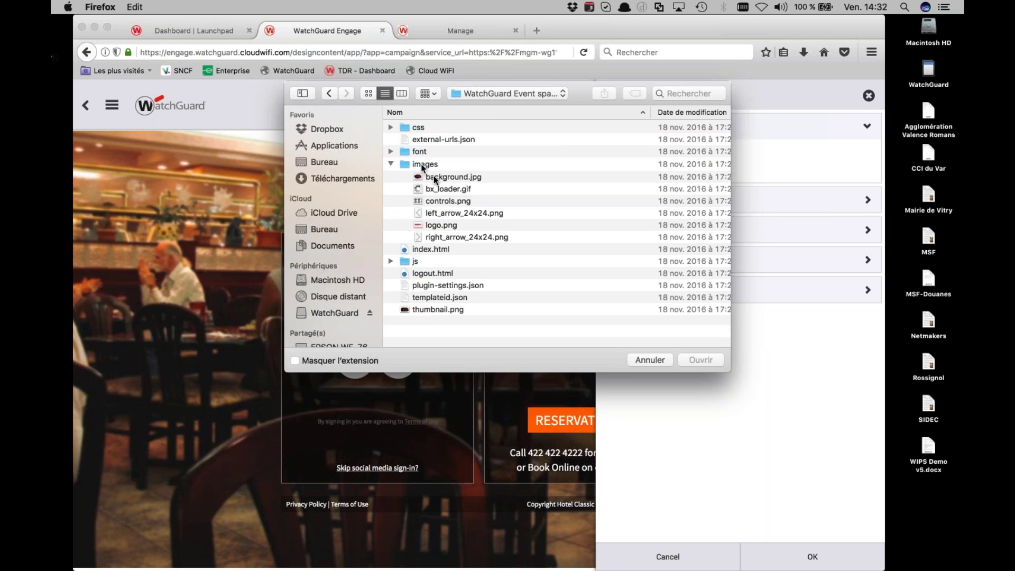
click(434, 176)
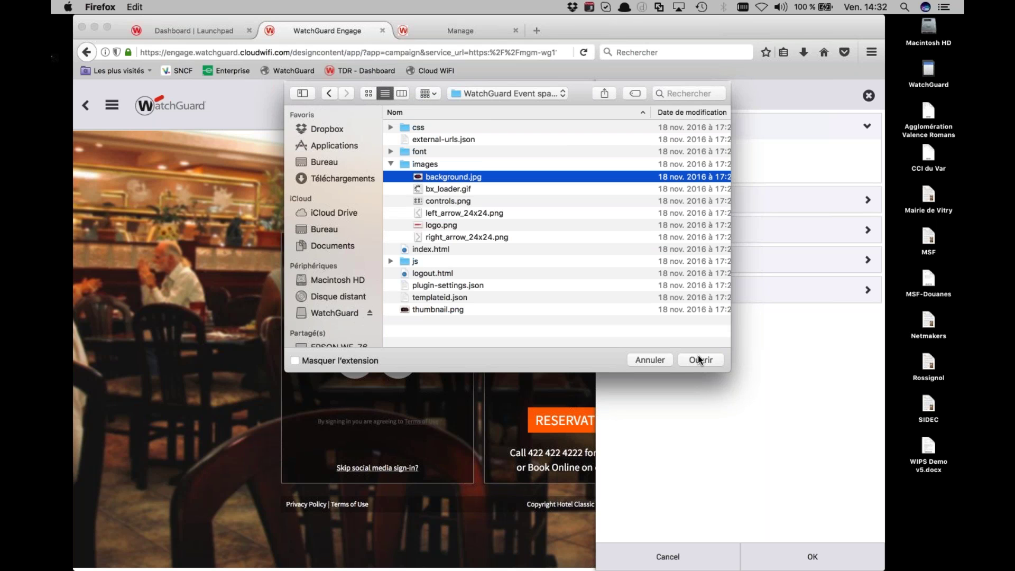
click(700, 359)
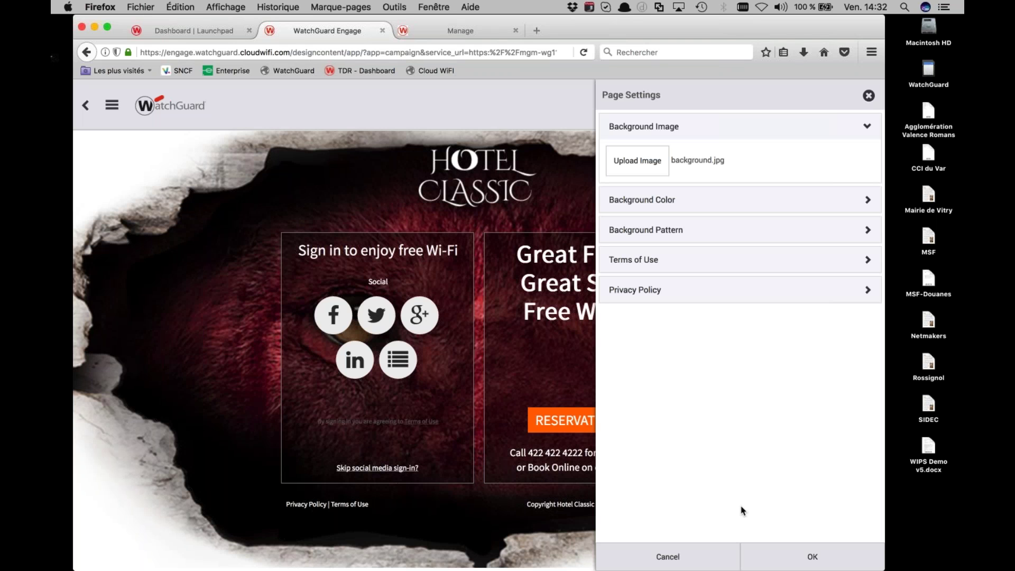
click(785, 565)
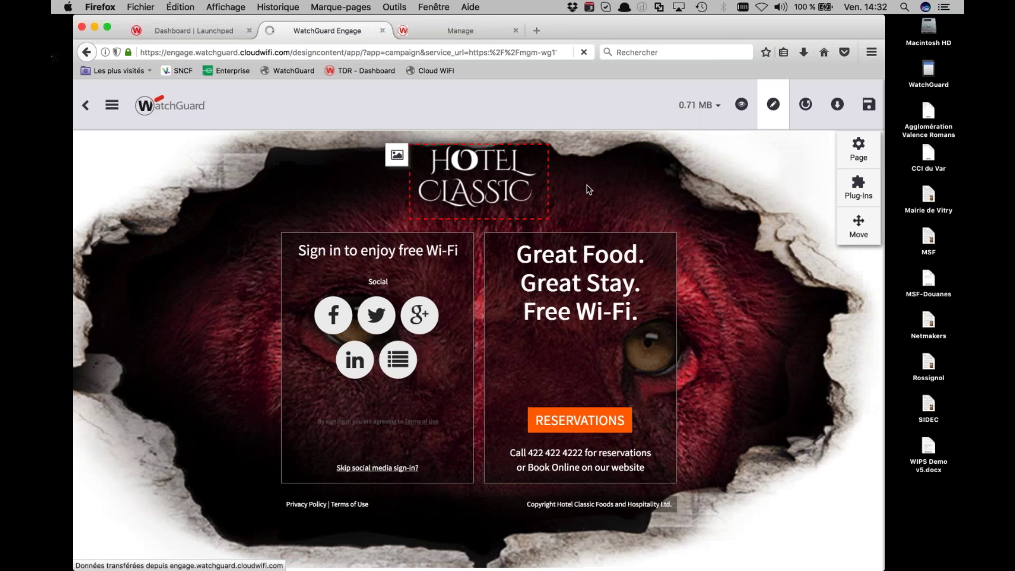
Replace the Hotel Classic logo with logo.png from the images folder
click(401, 156)
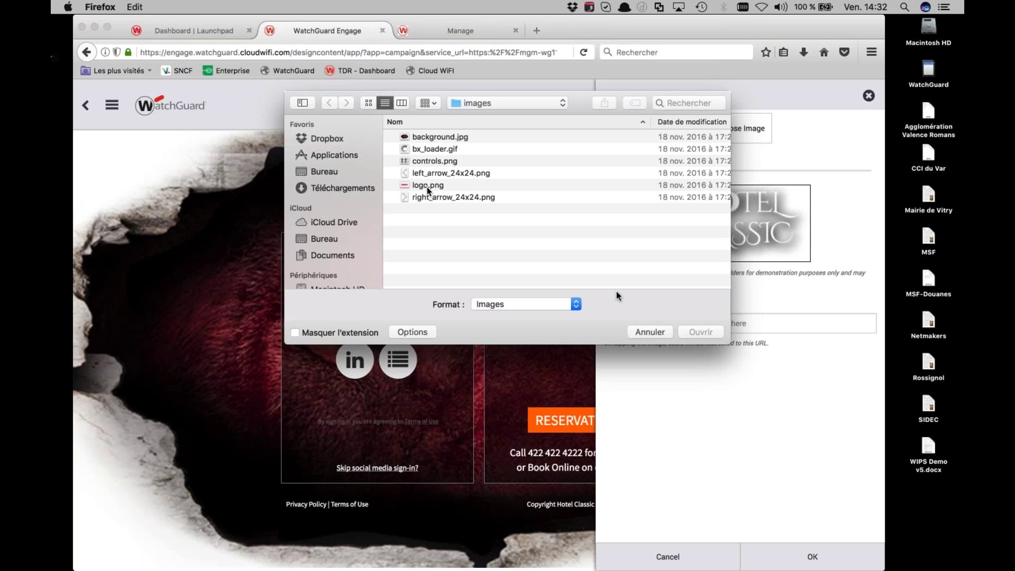
click(428, 187)
click(697, 332)
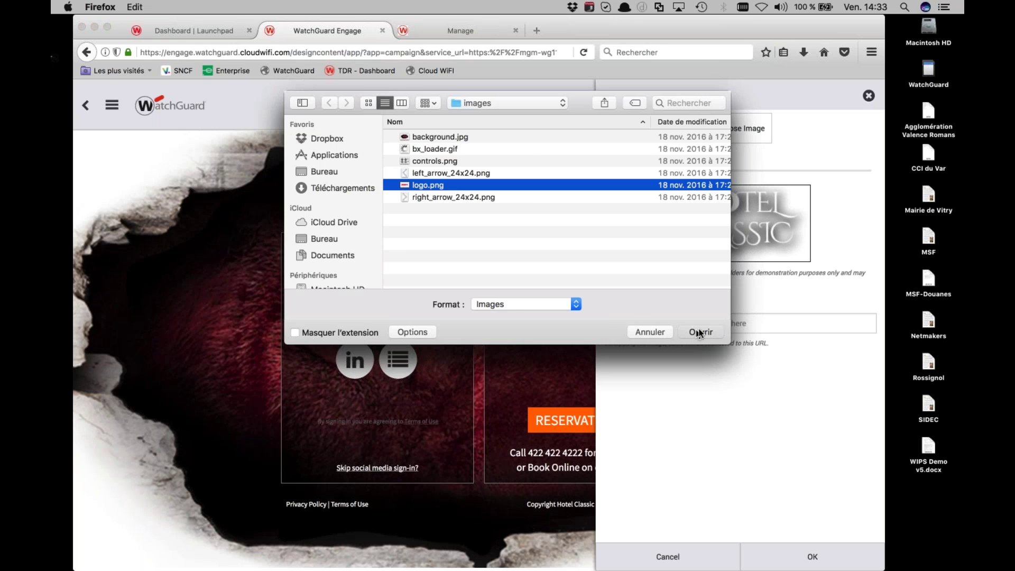
click(699, 332)
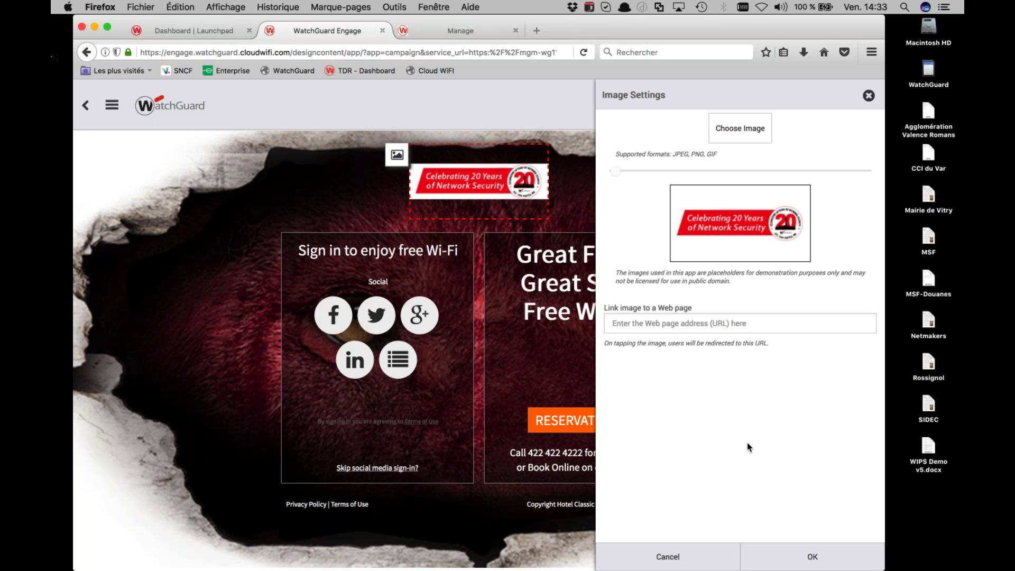
click(783, 555)
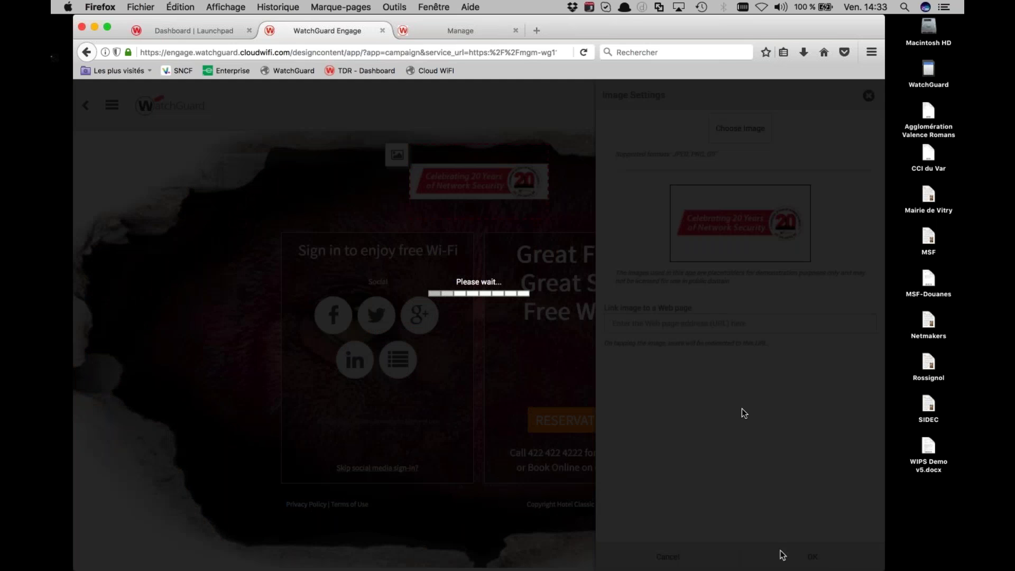
Change the headline to 'WatchGuard / Webinaire / WiFi-Cloud' on three separate lines
click(584, 254)
key(alt+shift+Right)
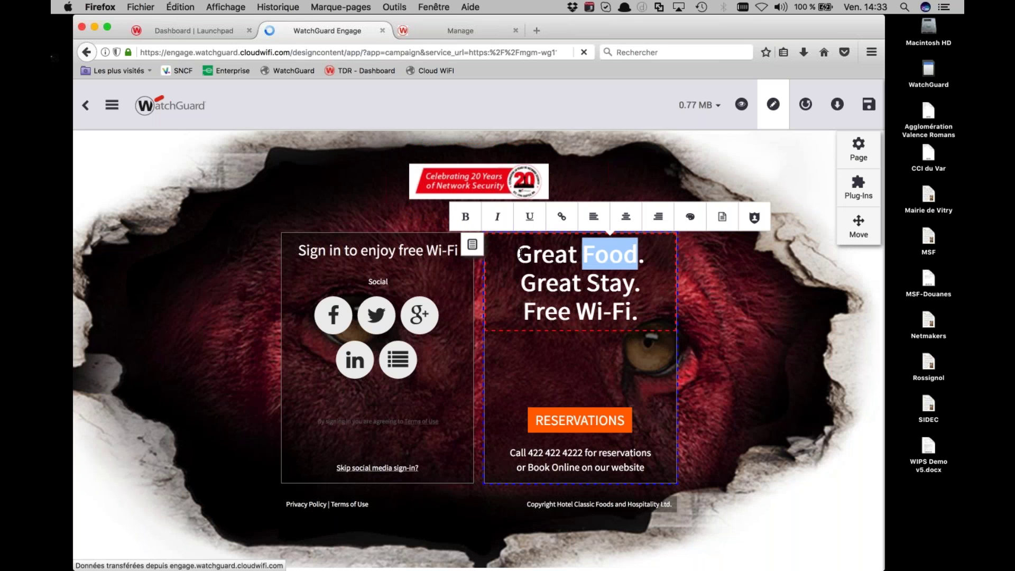
triple_click(519, 255)
drag(638, 312, 517, 266)
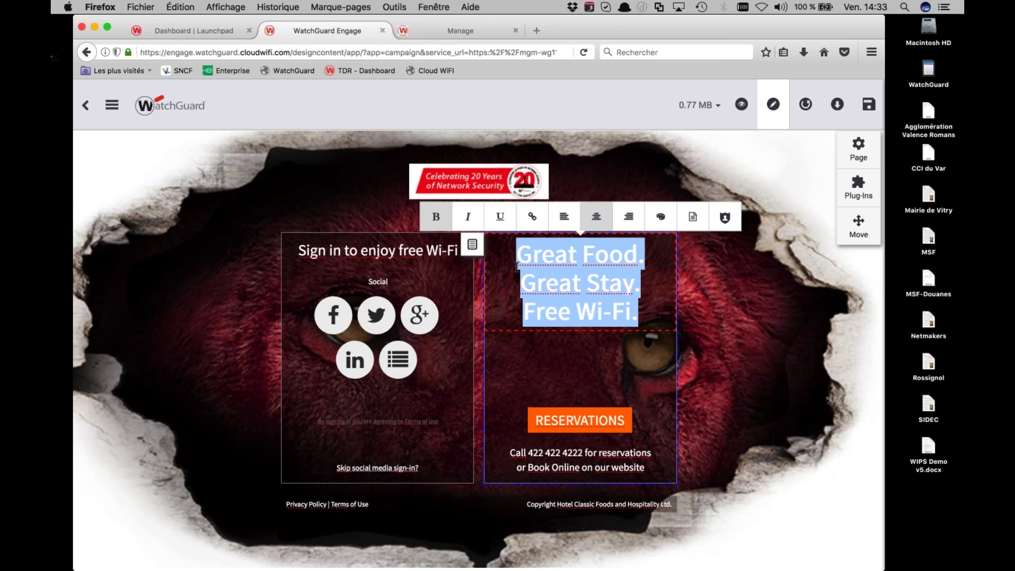
text(WatchGuard)
key(Return)
text(Webinaire Wi)
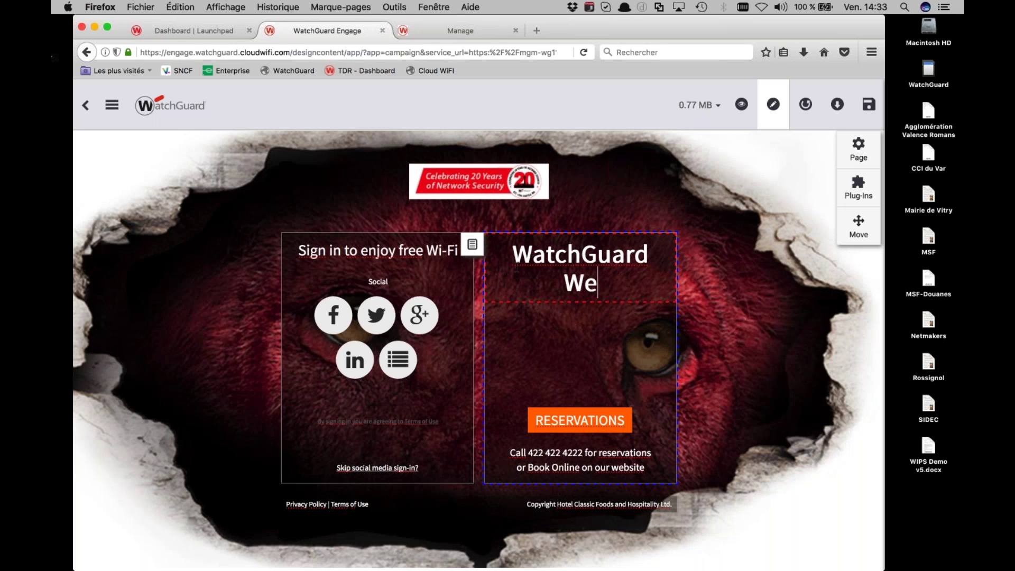
text(Fi-Cloud)
click(616, 282)
key(Return)
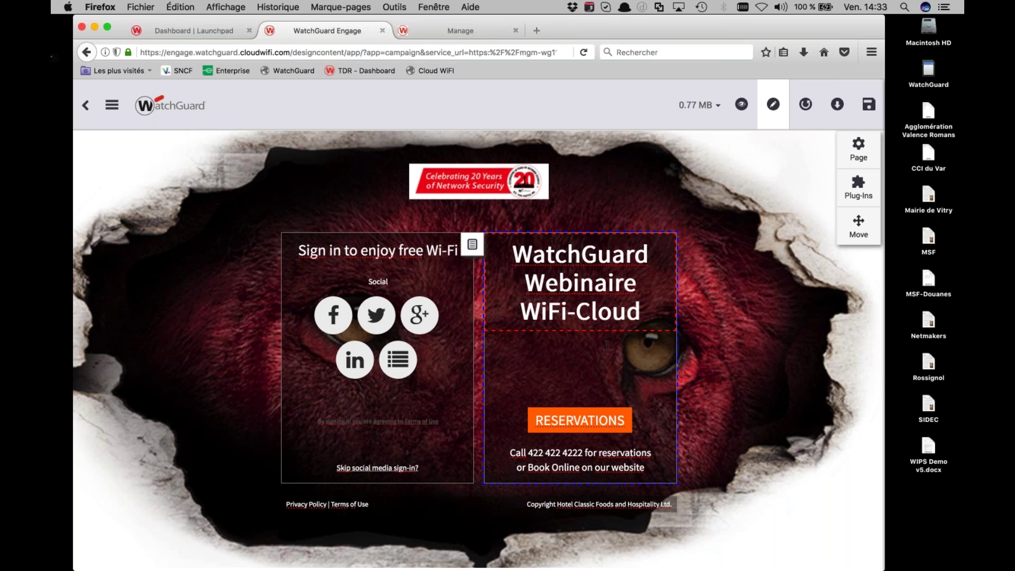
click(588, 415)
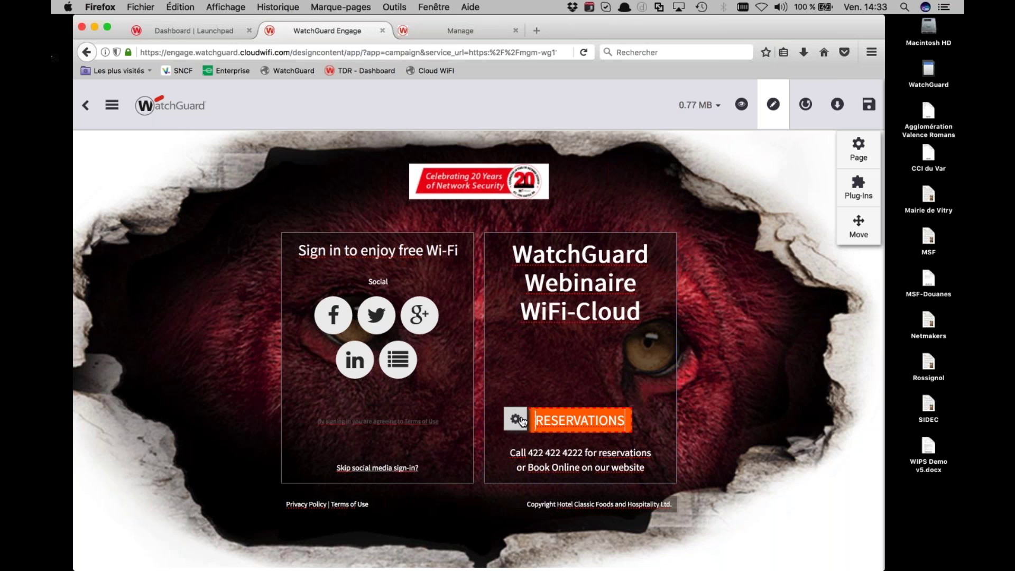
click(518, 420)
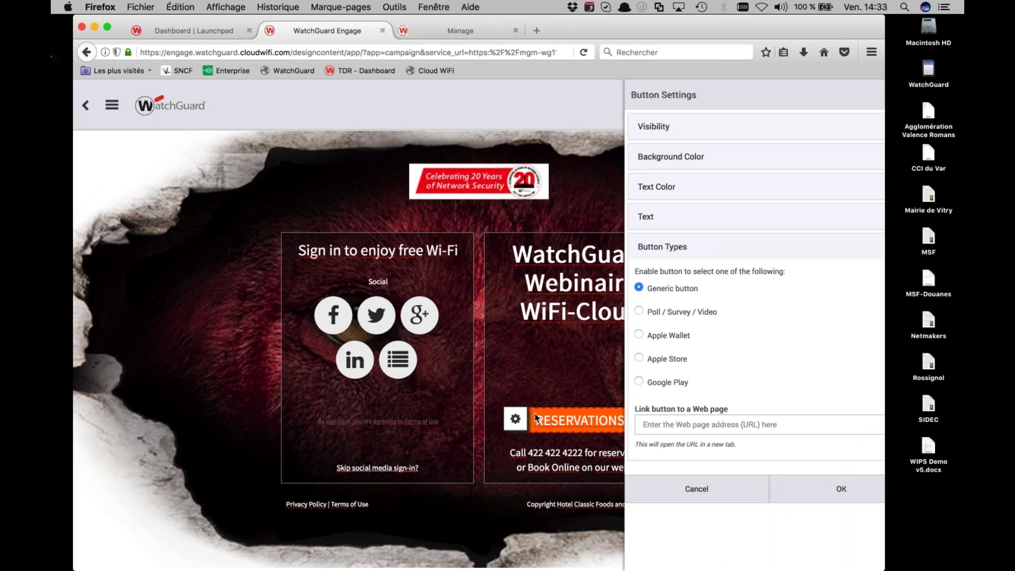
click(624, 423)
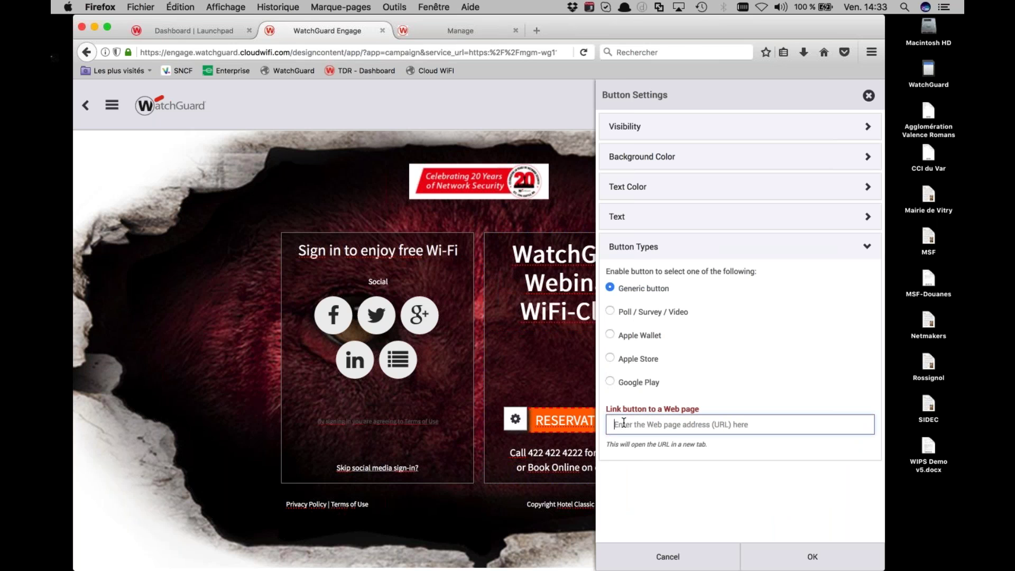
text(https:/)
key(BackSpace)
key(BackSpace)
key(BackSpace)
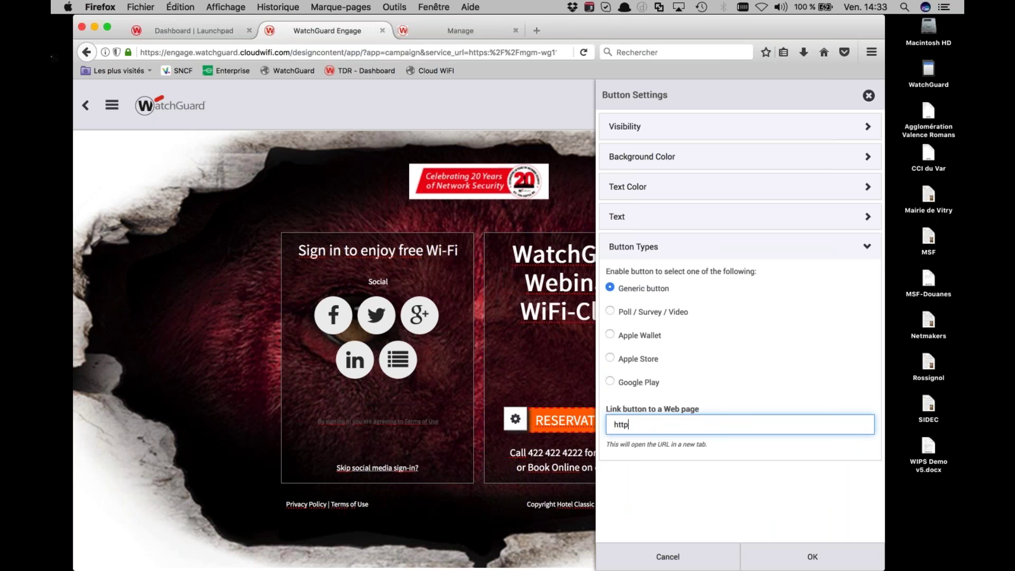
text(s://www.watchguard.com)
click(788, 561)
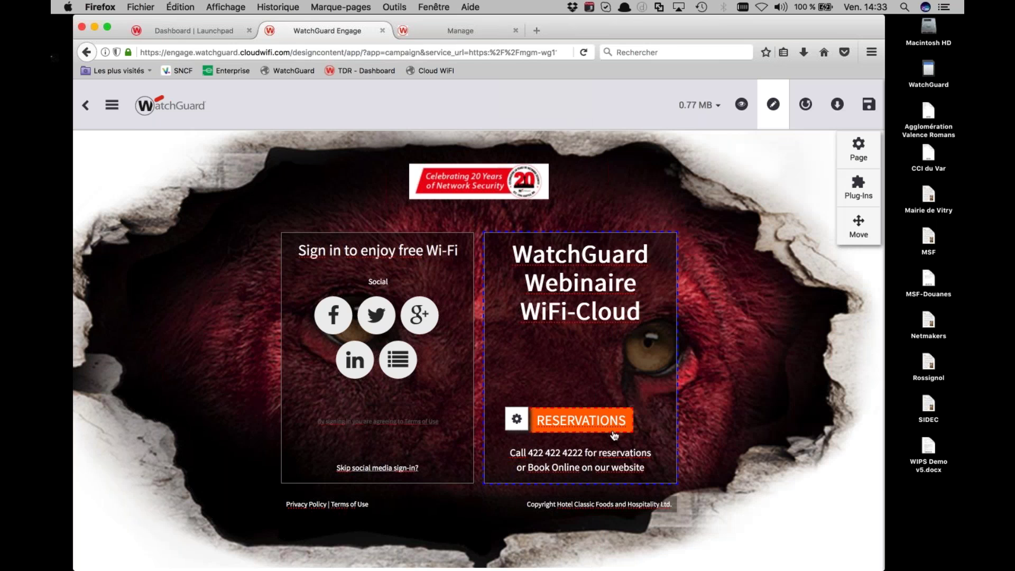
Relabel the button 'Demo' and make its background 100% transparent
click(517, 420)
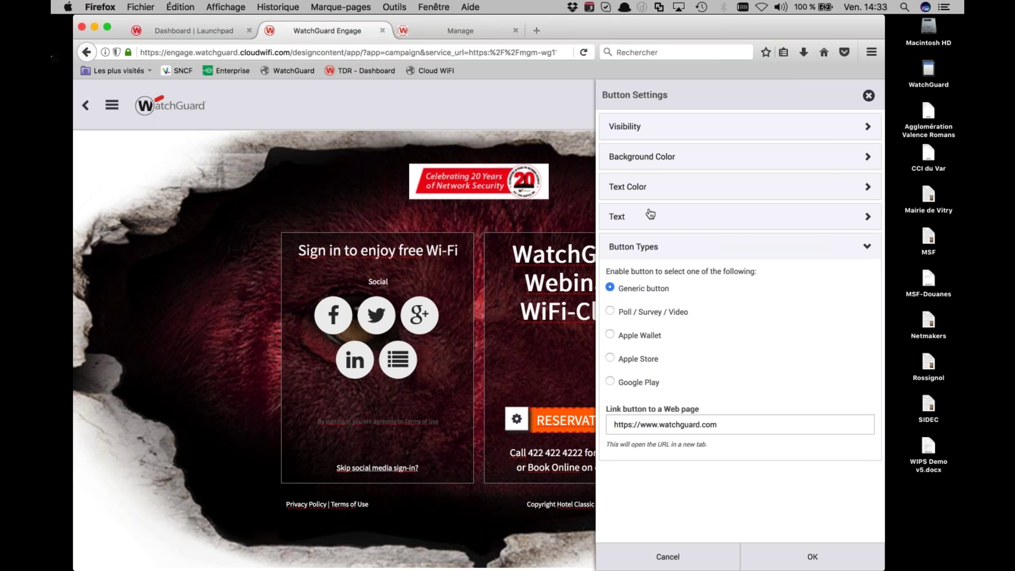
click(655, 216)
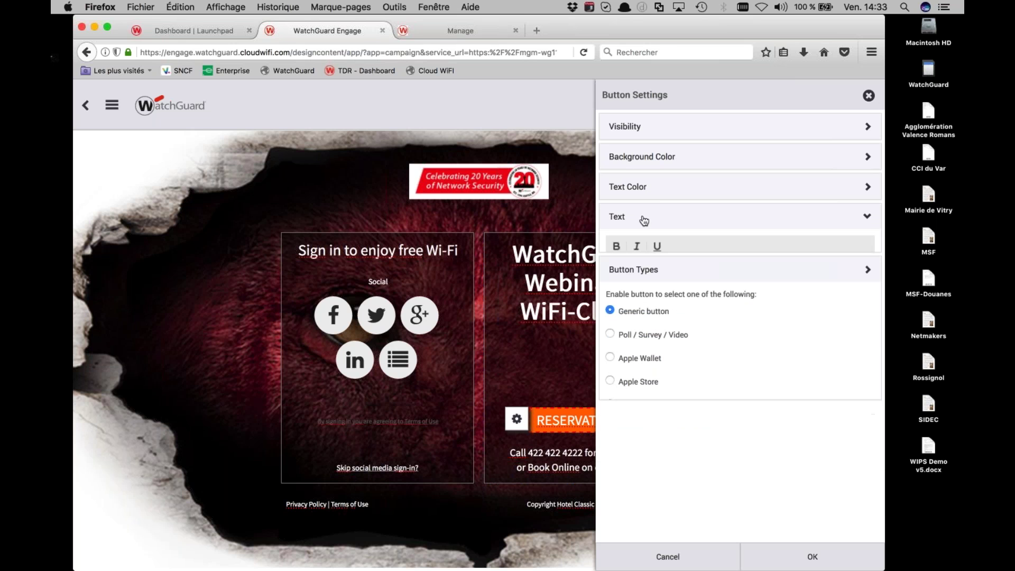
drag(673, 264, 606, 265)
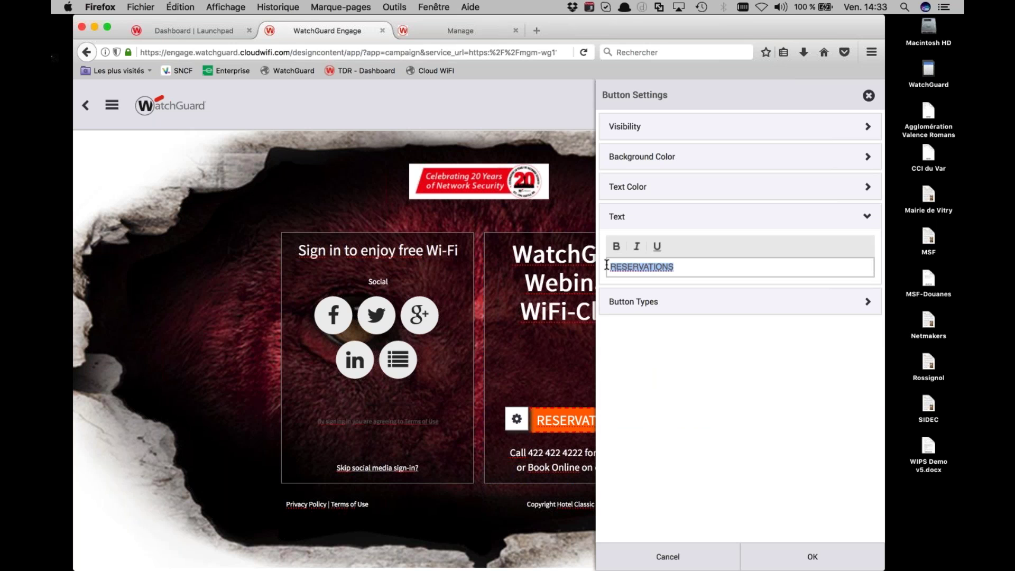
text(Video -)
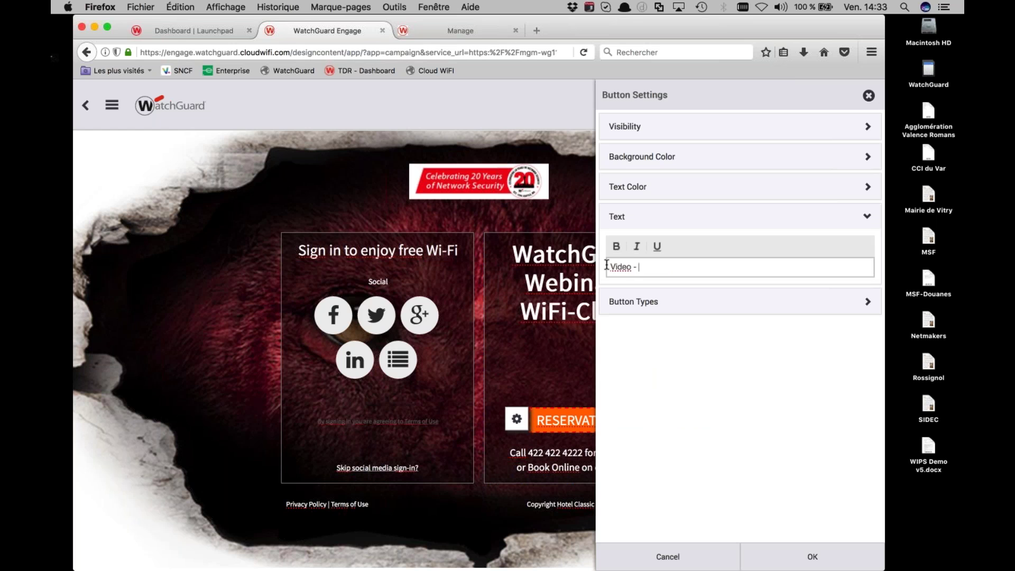
key(BackSpace)
key(BackSpace)
key(BackSpace)
key(BackSpace)
key(BackSpace)
text(Demo)
click(629, 188)
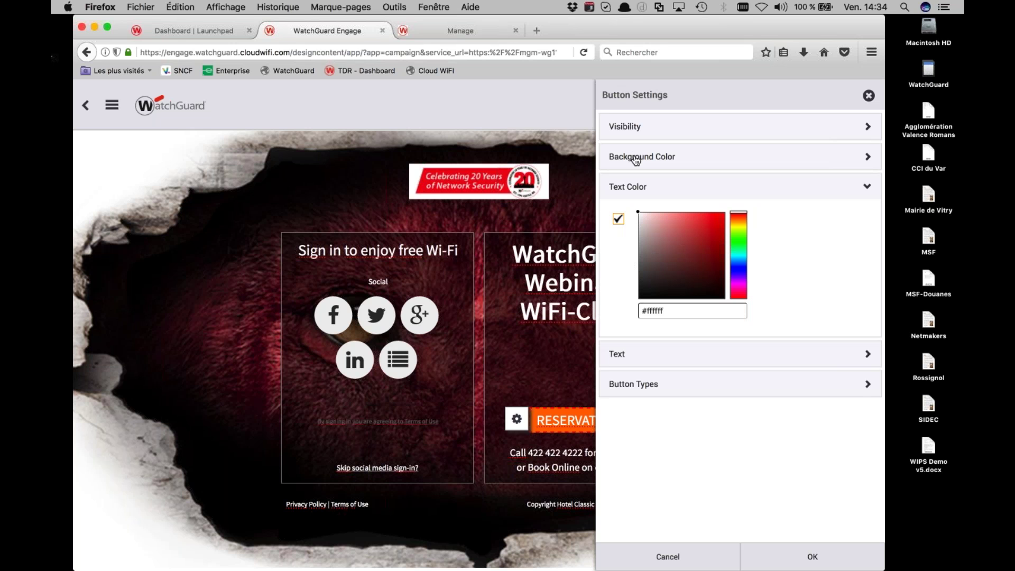
click(635, 157)
click(618, 205)
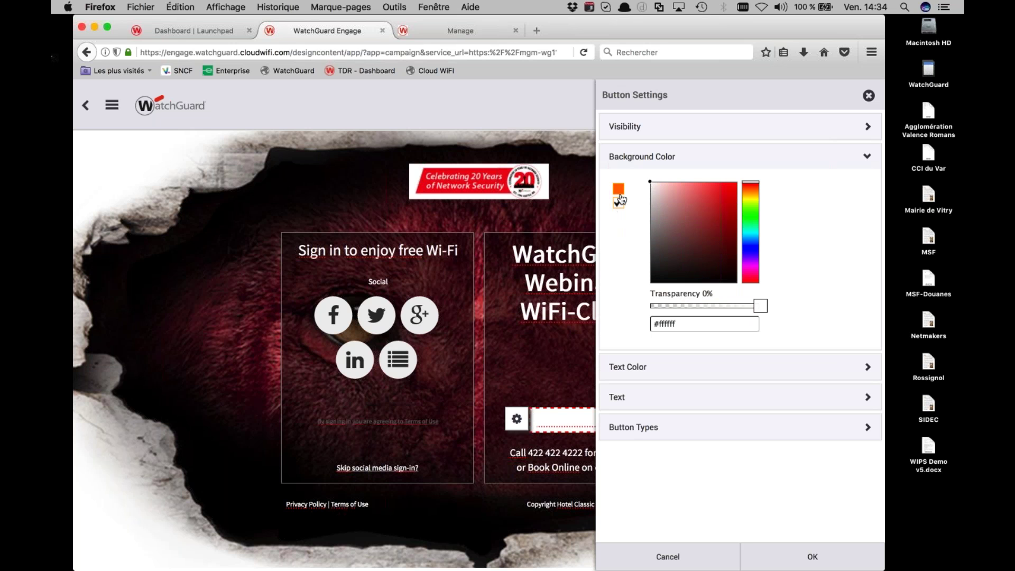
drag(754, 308, 649, 312)
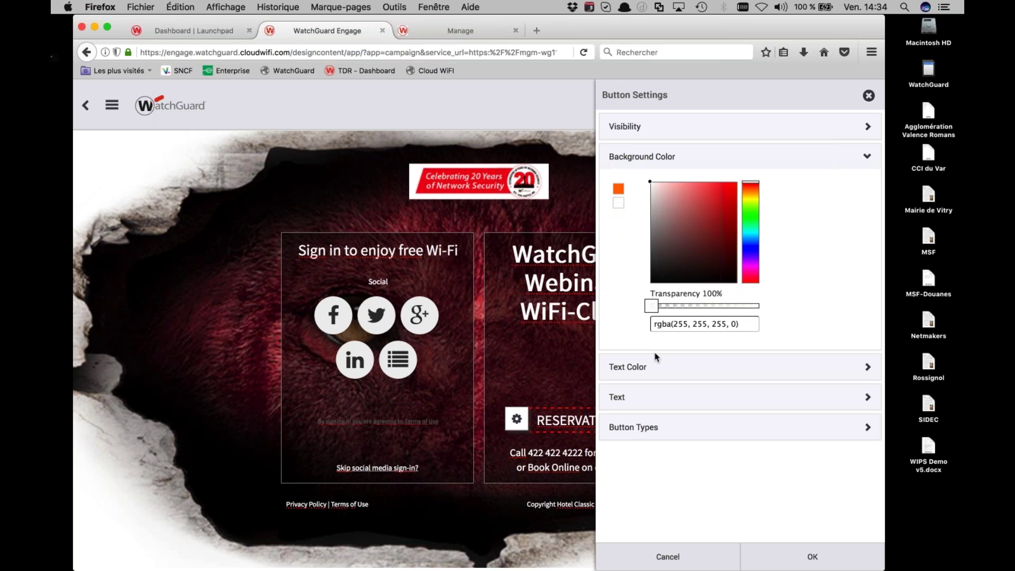
click(783, 553)
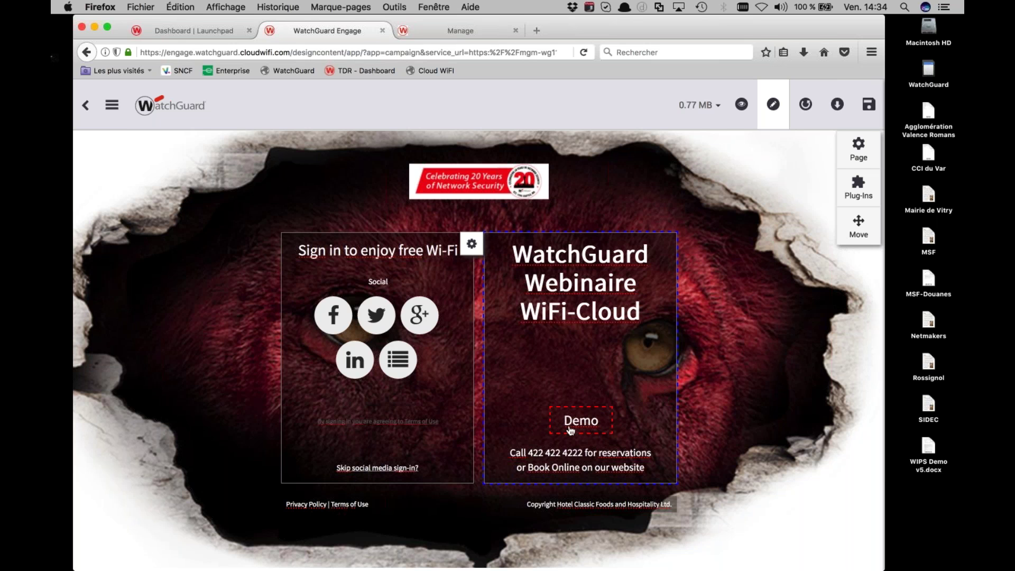
Replace the reservations call line in the contact block with the presenter's full name
triple_click(512, 453)
text(Florian Beauvais)
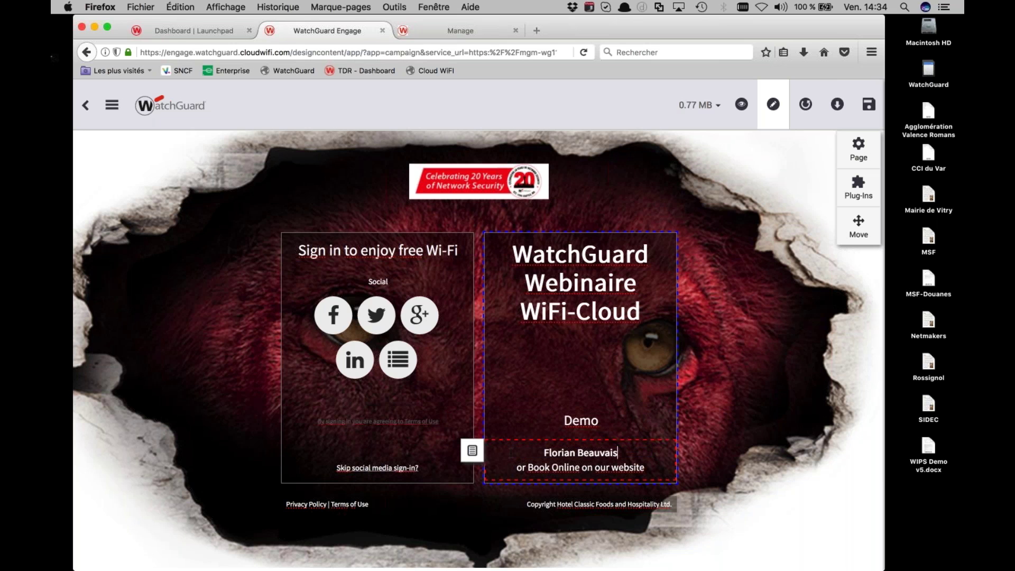
key(shift+Down)
key(BackSpace)
key(Delete)
key(Delete)
key(Delete)
key(Delete)
key(Delete)
key(Delete)
key(Return)
Add the presenter's e-mail address, with their mobile phone number on its own line beneath
key(BackSpace)
key(BackSpace)
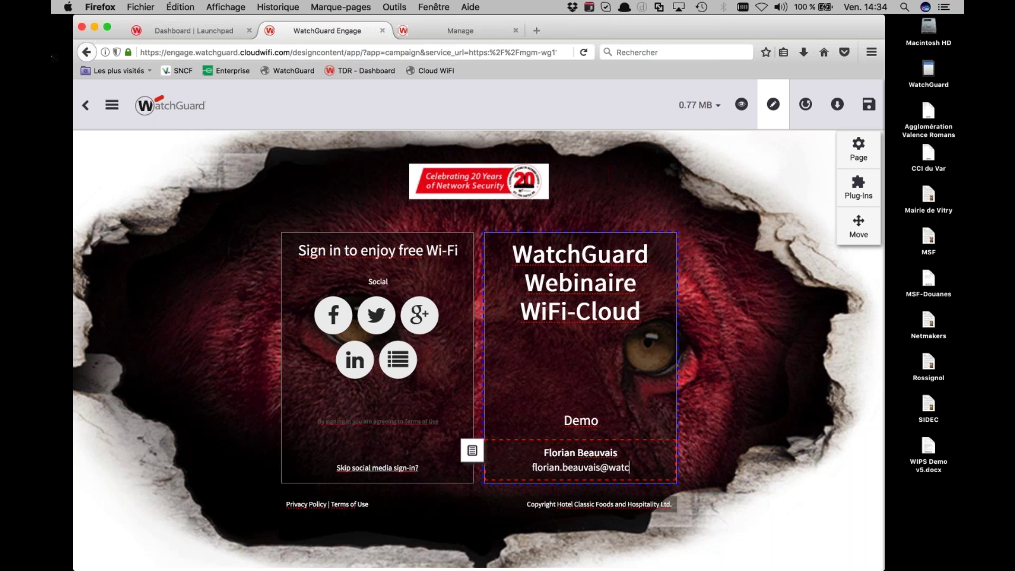
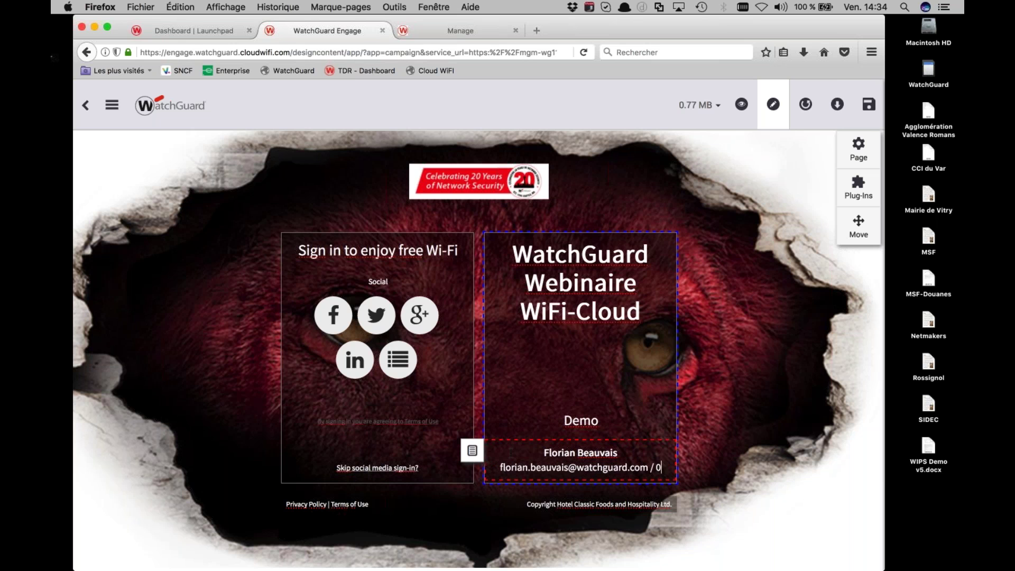
key(BackSpace)
key(BackSpace)
key(BackSpace)
key(BackSpace)
key(BackSpace)
key(BackSpace)
key(BackSpace)
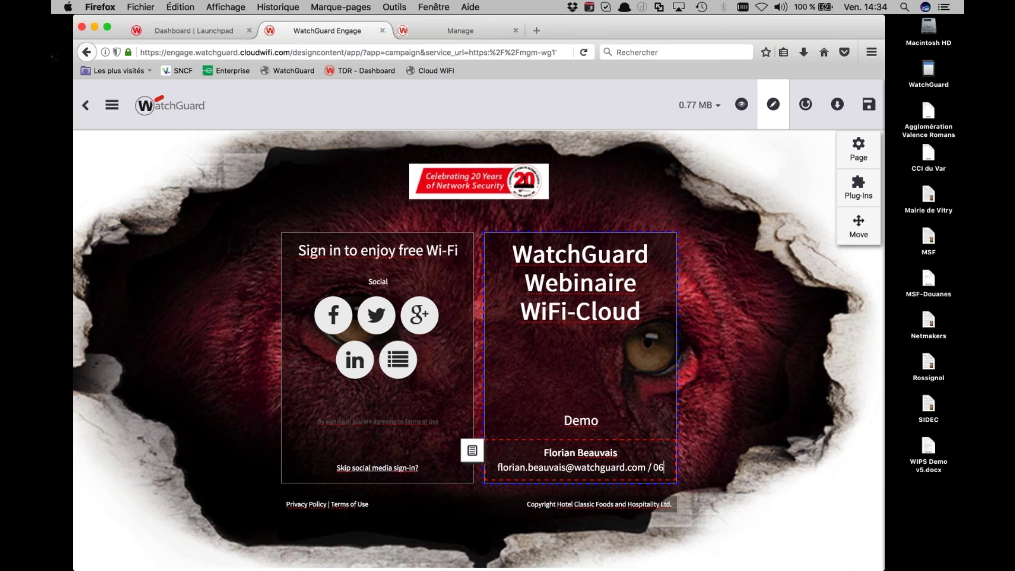
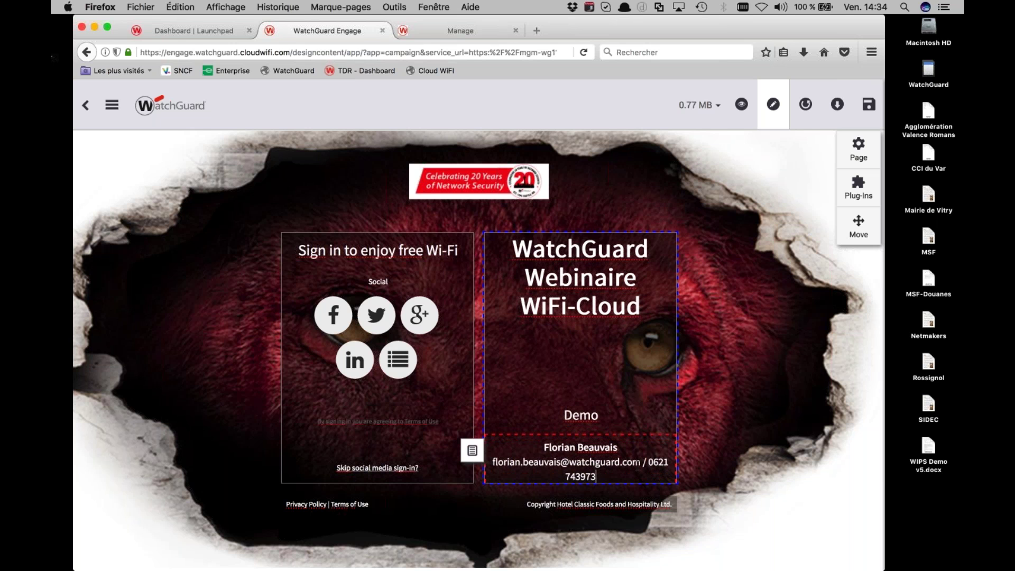
click(662, 462)
key(Delete)
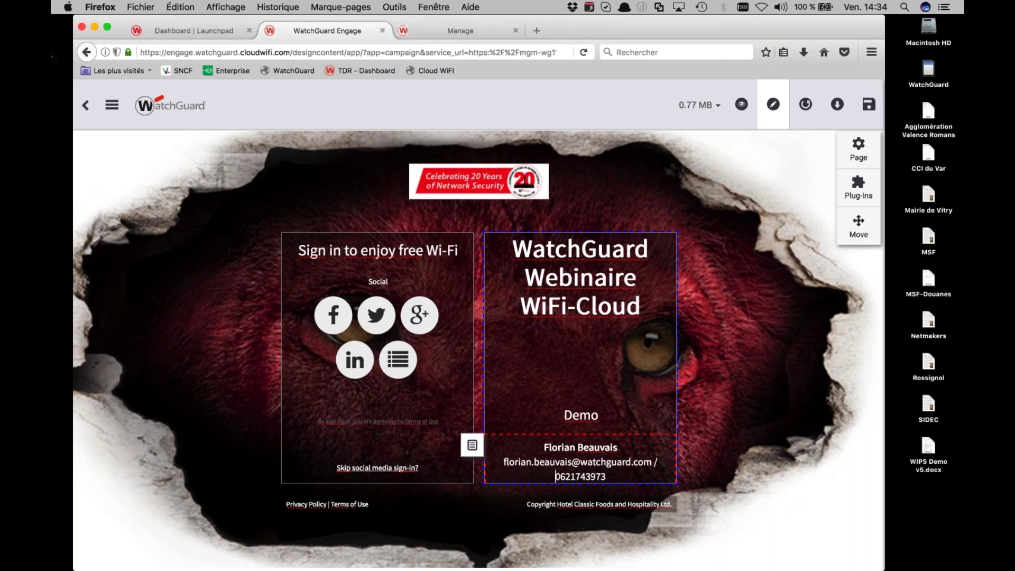
key(BackSpace)
key(BackSpace)
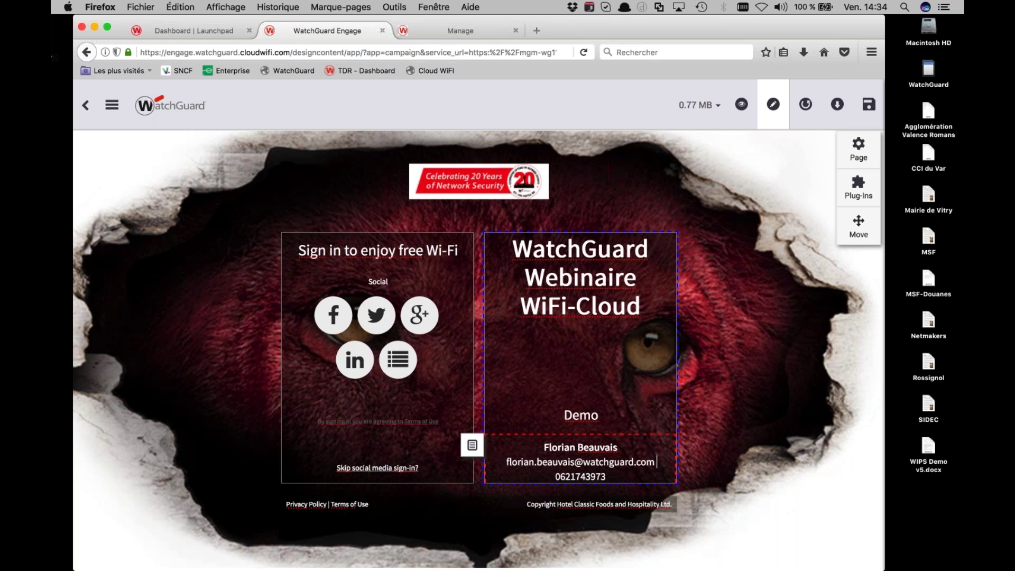
click(743, 453)
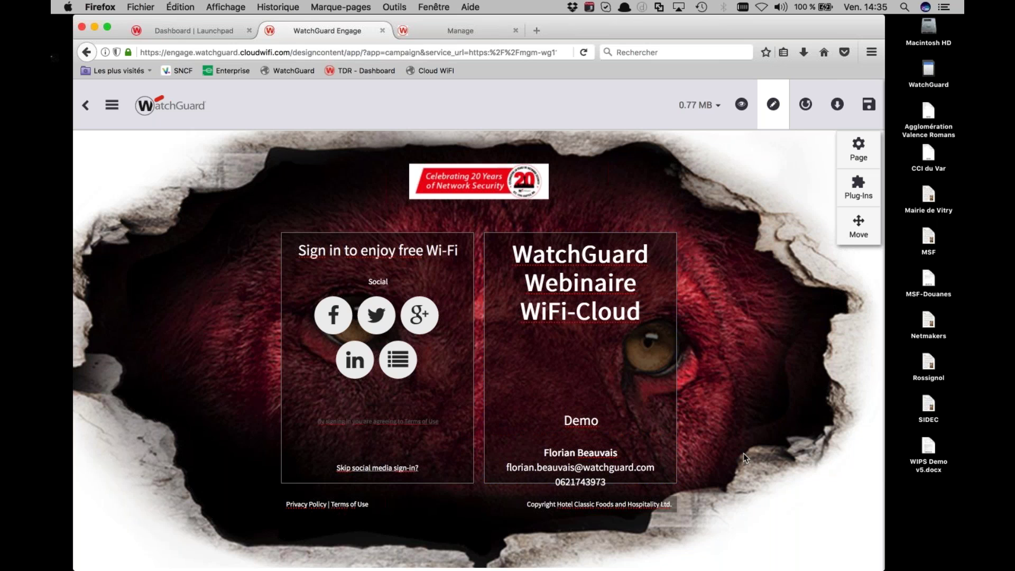
click(591, 451)
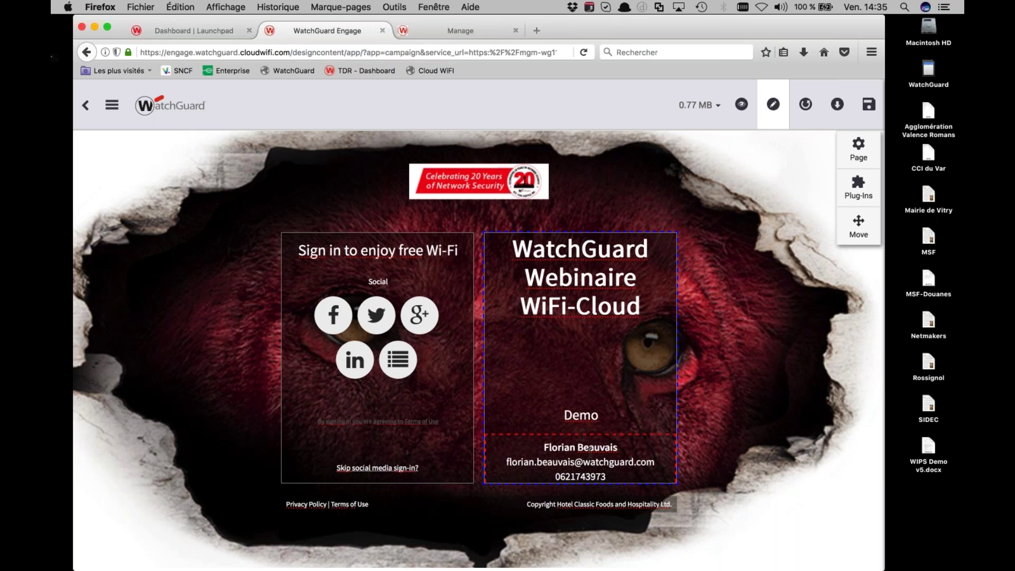
Replace the sign-in heading text with 'Profitez du WiFi Sécurisé'
mouse_move(582, 433)
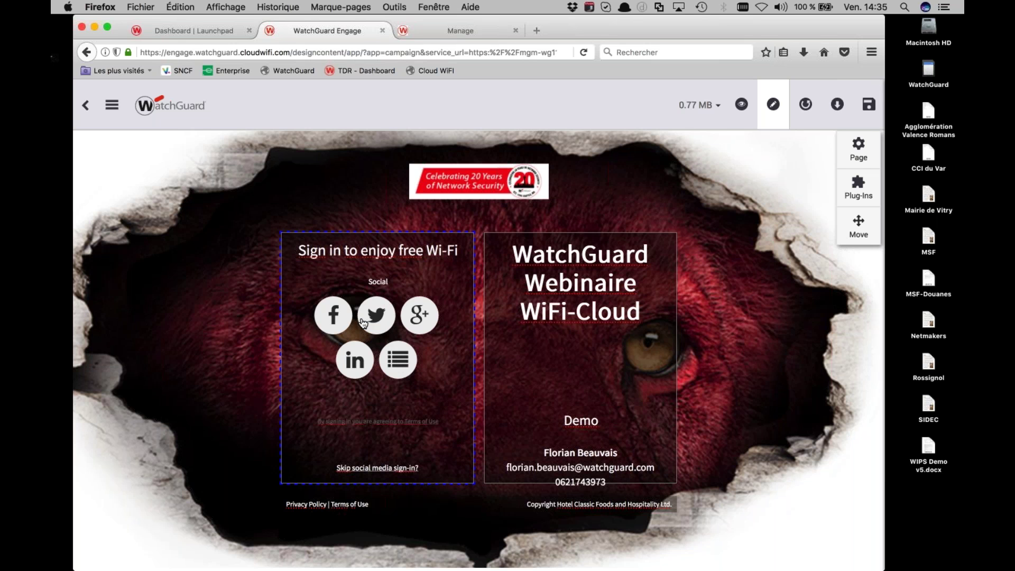
click(376, 250)
triple_click(390, 253)
text(Profit)
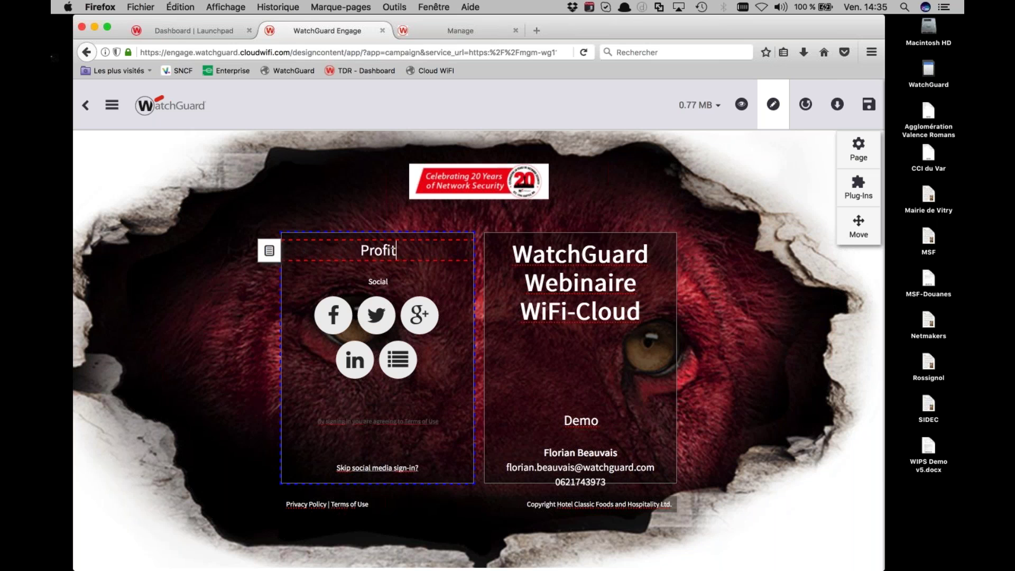
text(ez du )
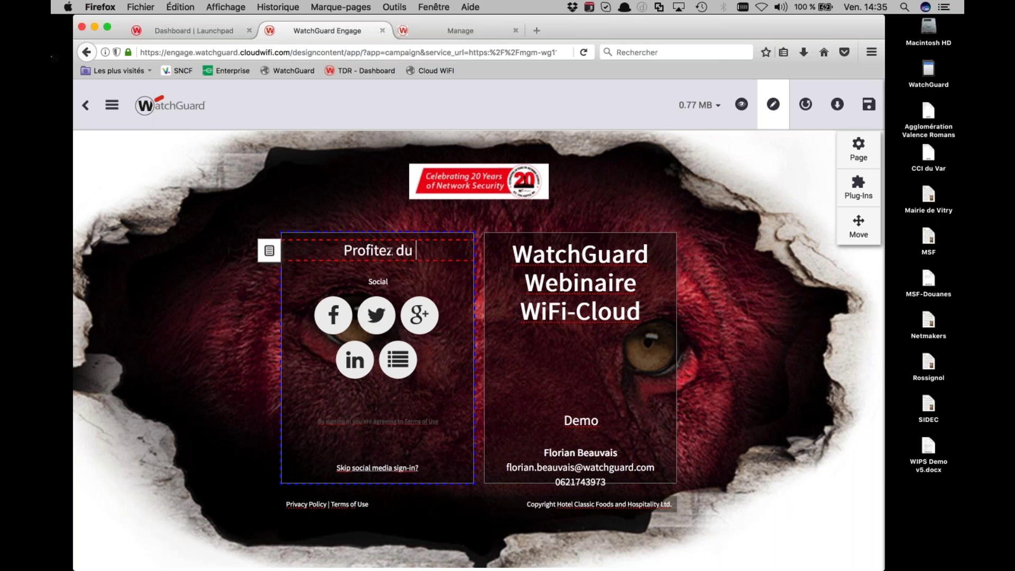
text(WiFi)
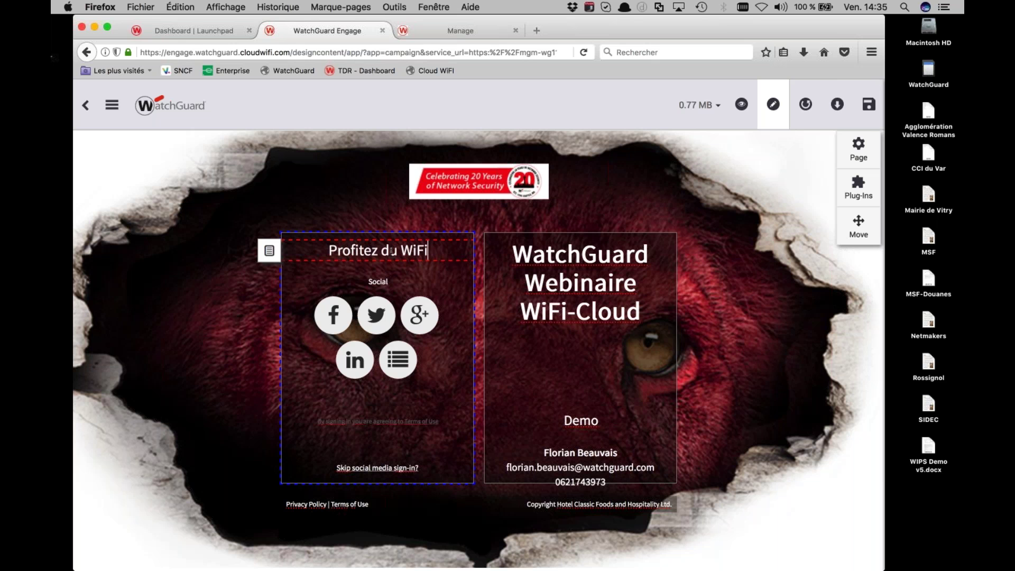
text( Sécu)
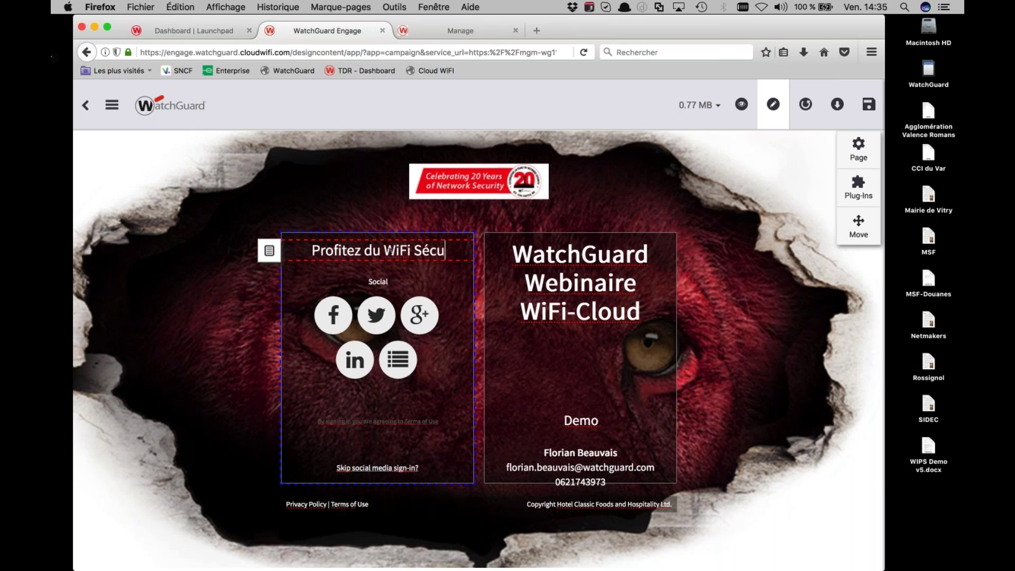
text(risé)
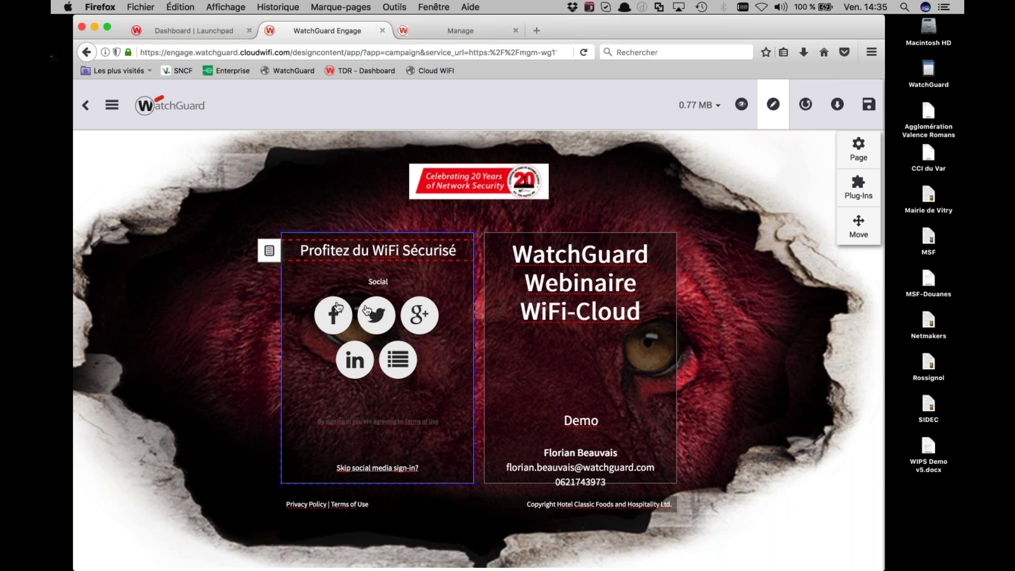
click(306, 289)
In the login plug-ins, turn off Click-through and enable SMS login
click(269, 268)
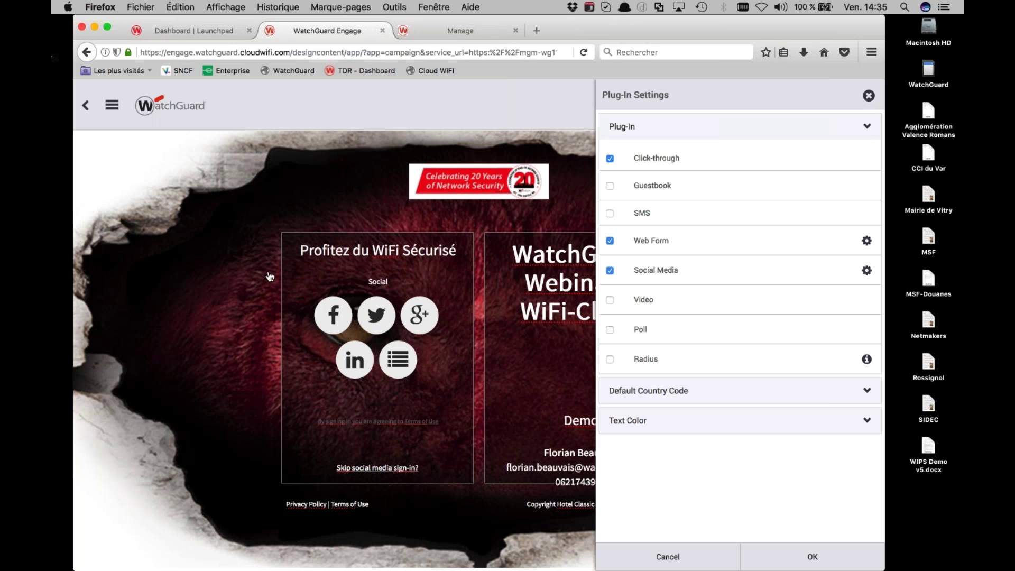
click(610, 186)
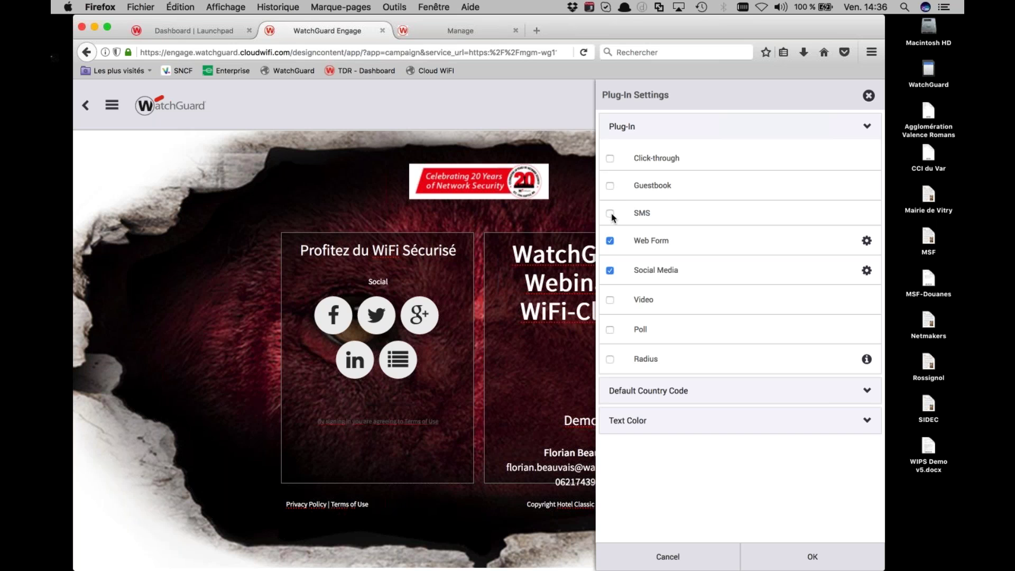
click(610, 214)
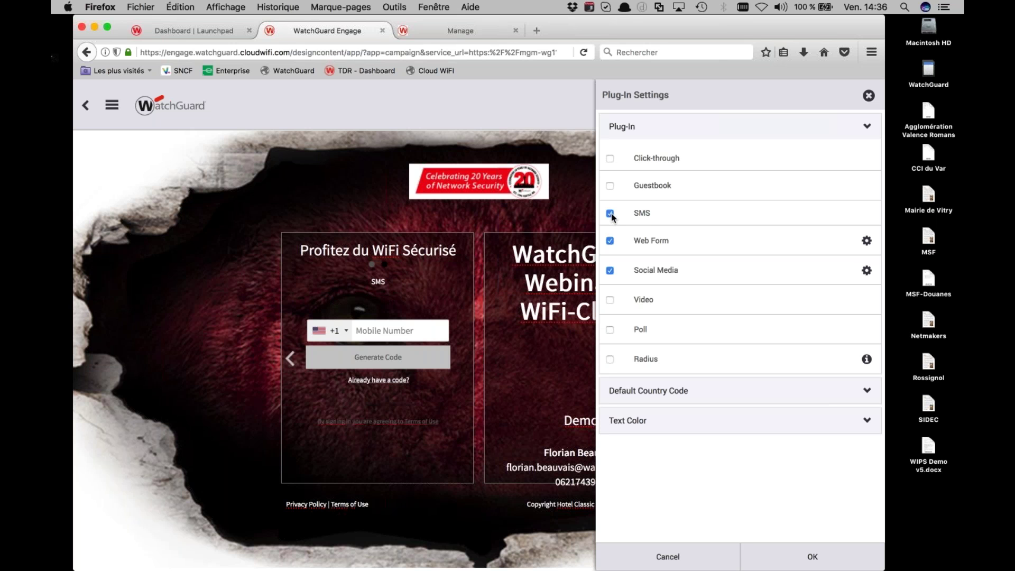
Set the default country code to France +33 and open the Web Form field settings
click(655, 392)
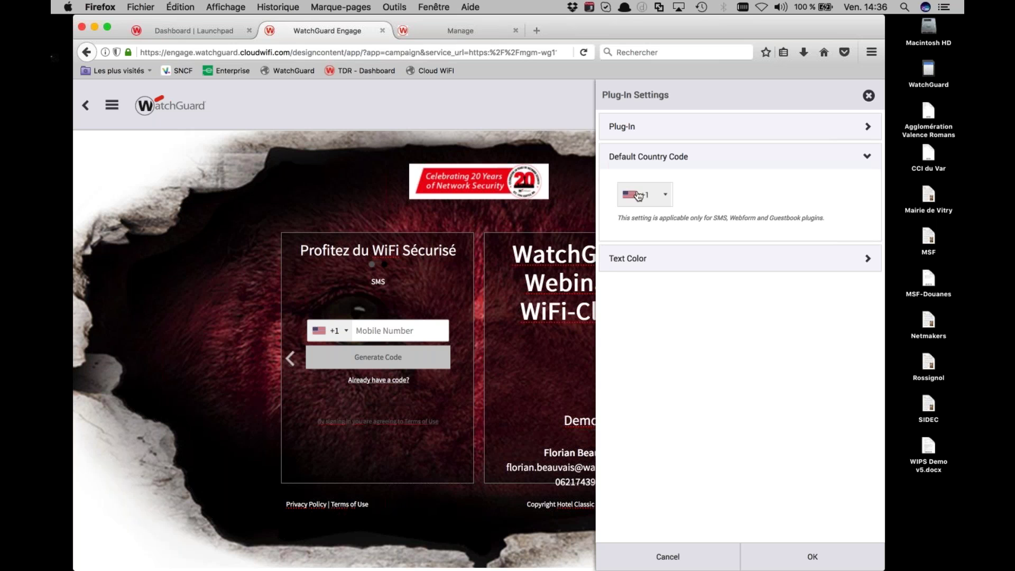
click(638, 195)
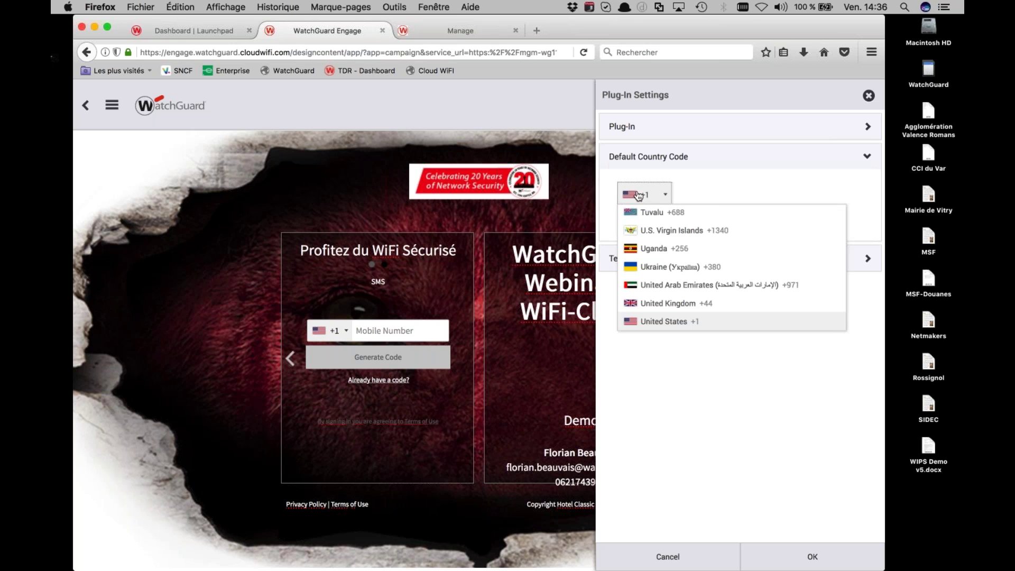
text(fr)
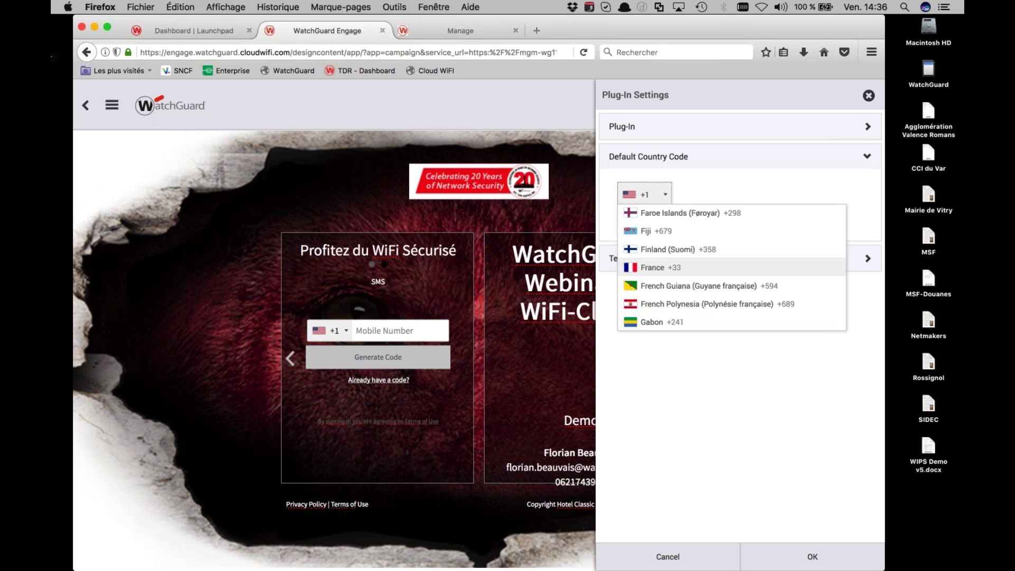
key(Return)
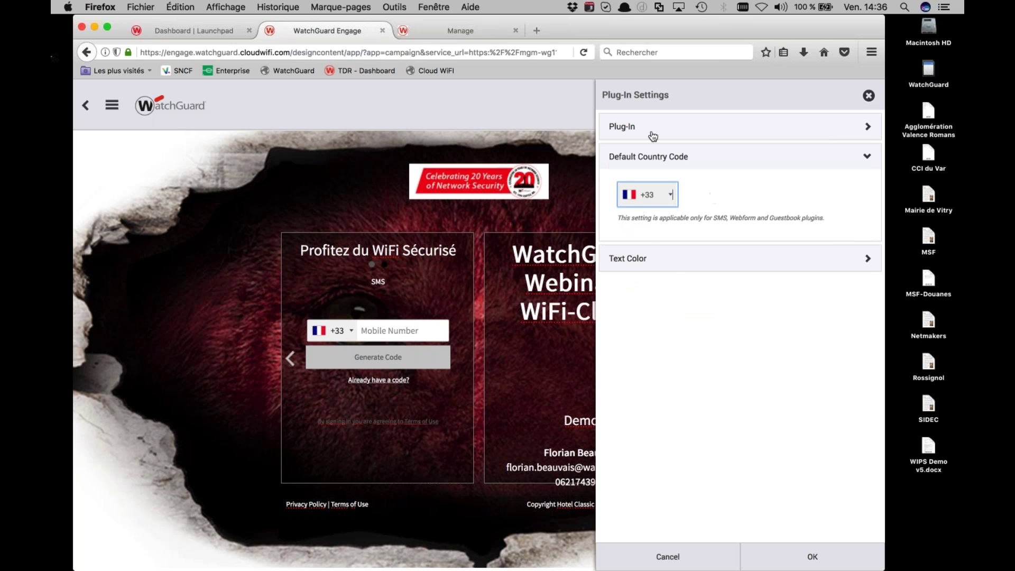
click(641, 132)
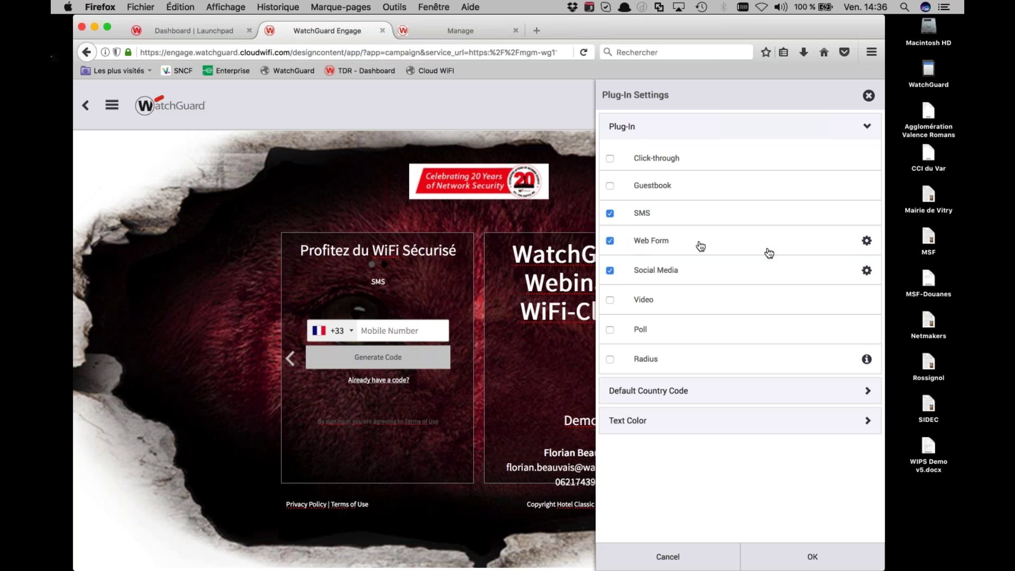
click(865, 243)
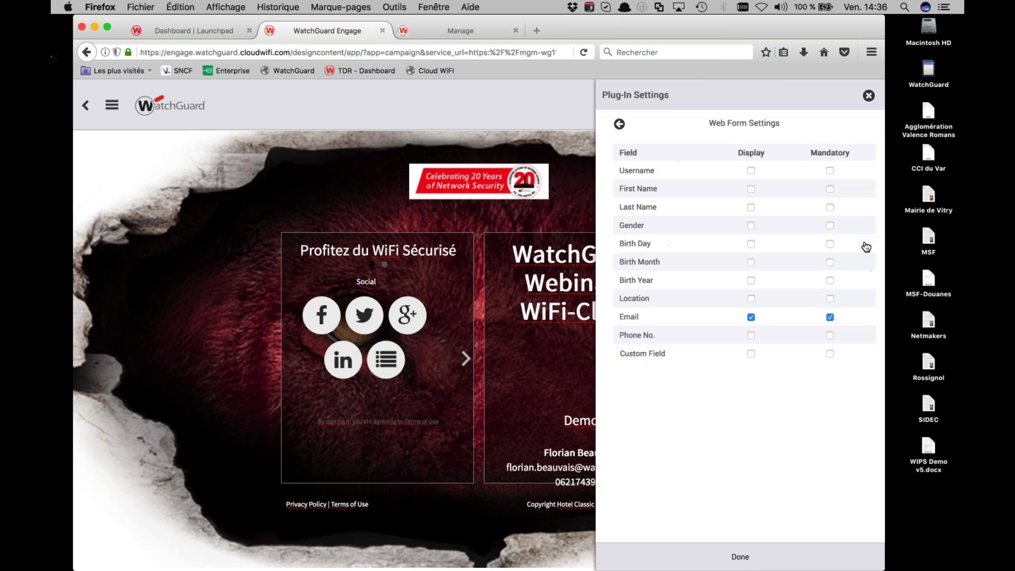
Display and require First Name, Last Name and Phone No. on the web form
click(829, 188)
click(828, 208)
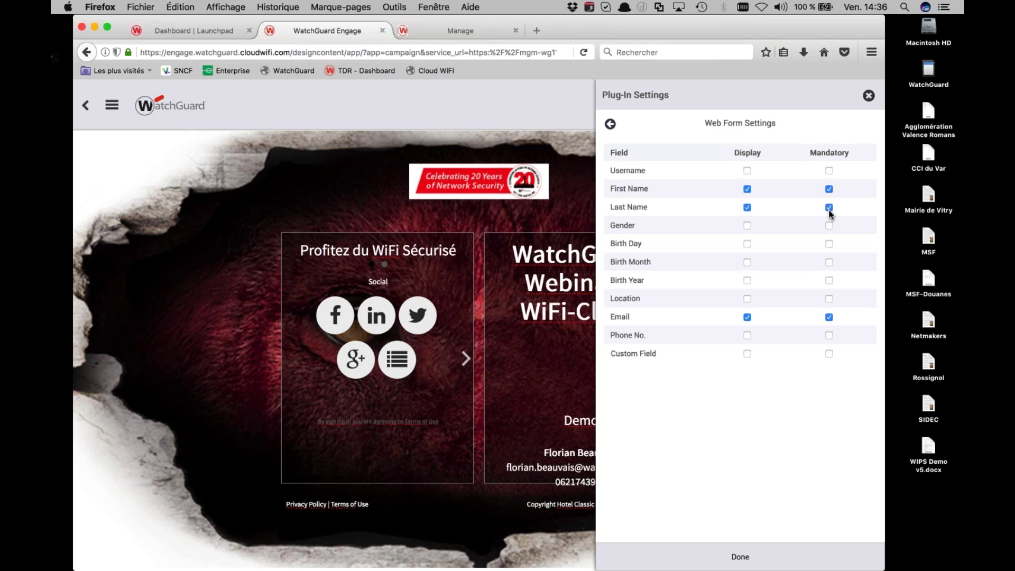
click(829, 336)
click(609, 123)
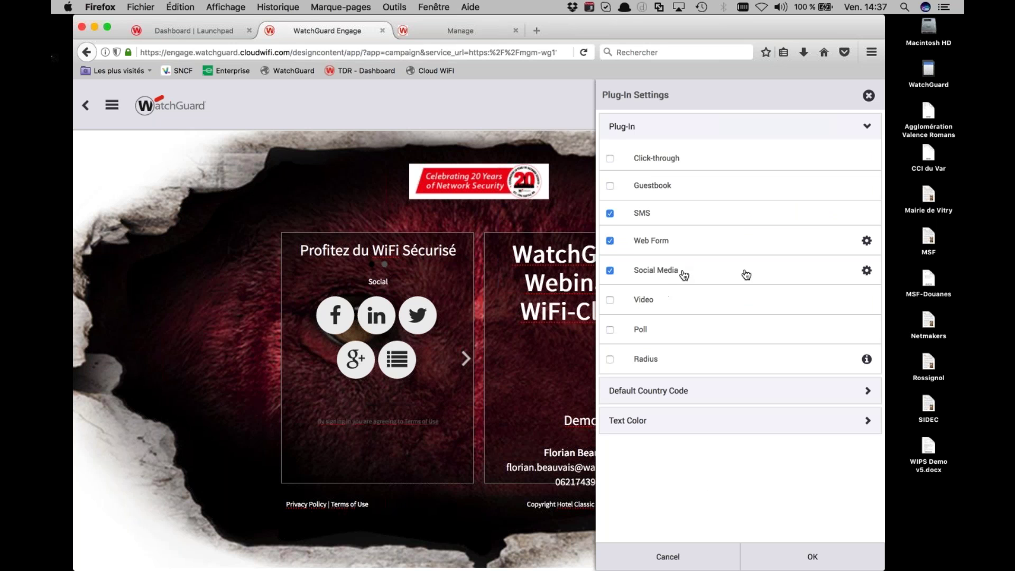
click(865, 273)
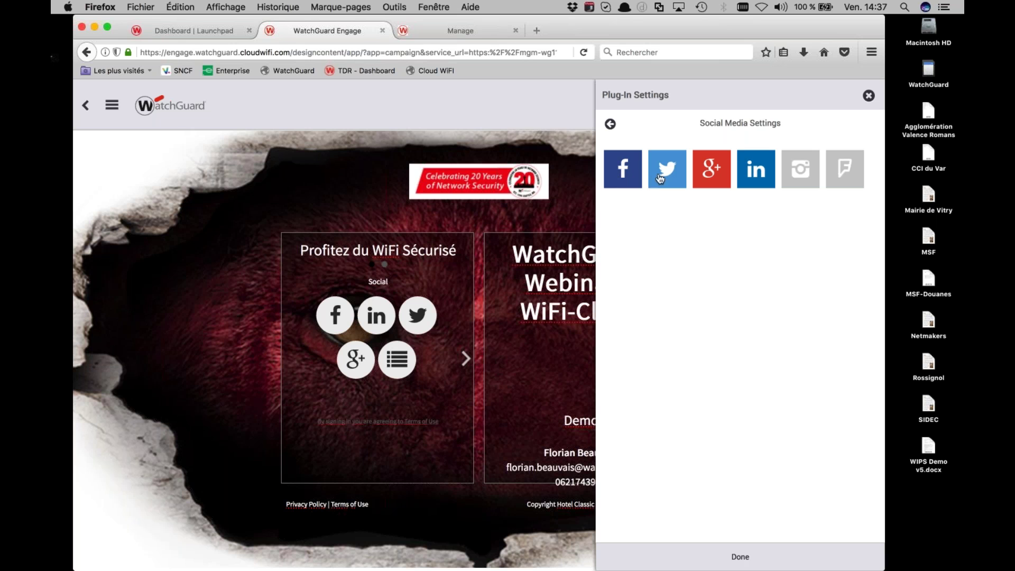
Swap Google+ for Instagram among the social logins and confirm the plug-in settings
click(711, 180)
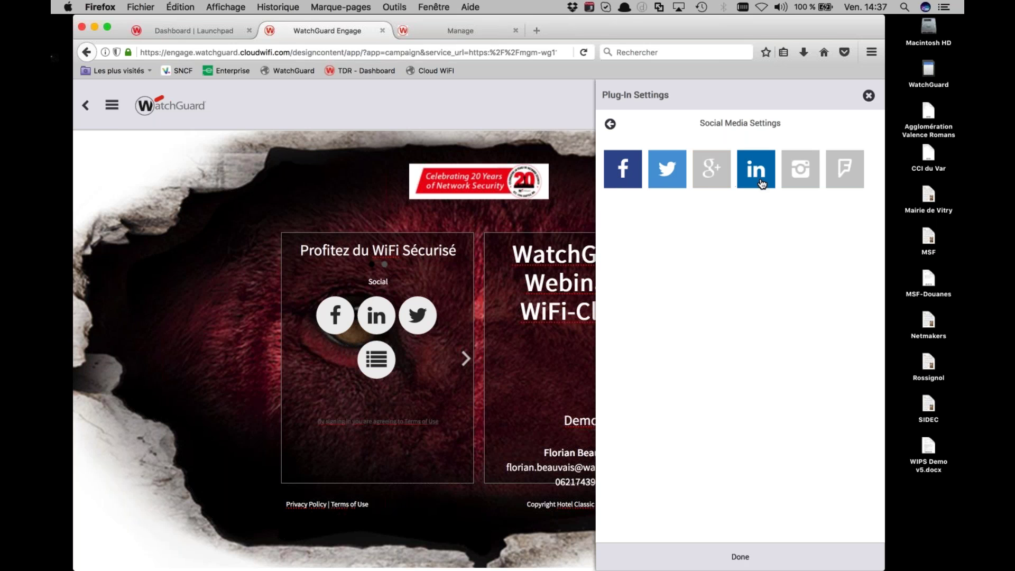
click(794, 182)
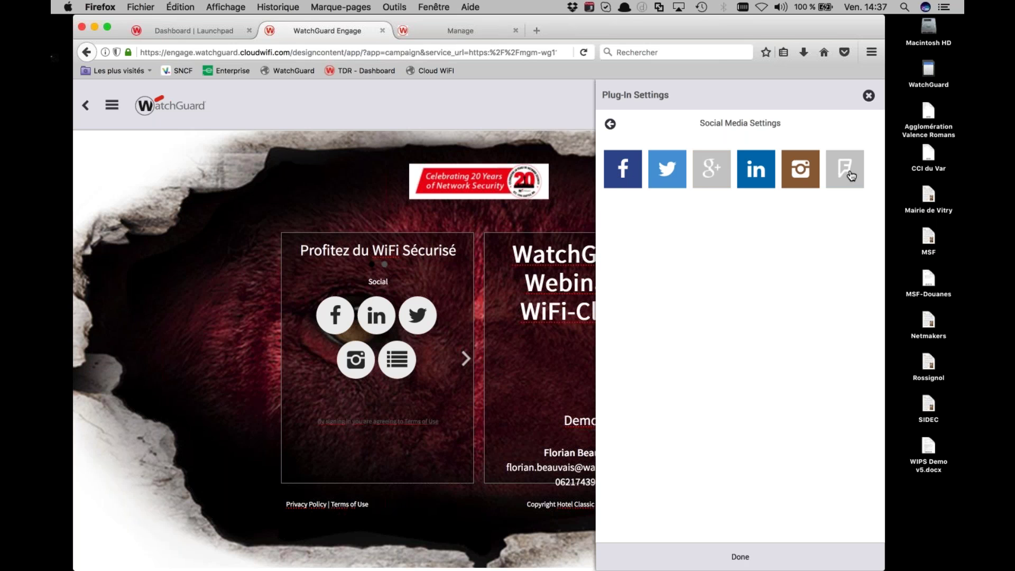
click(751, 556)
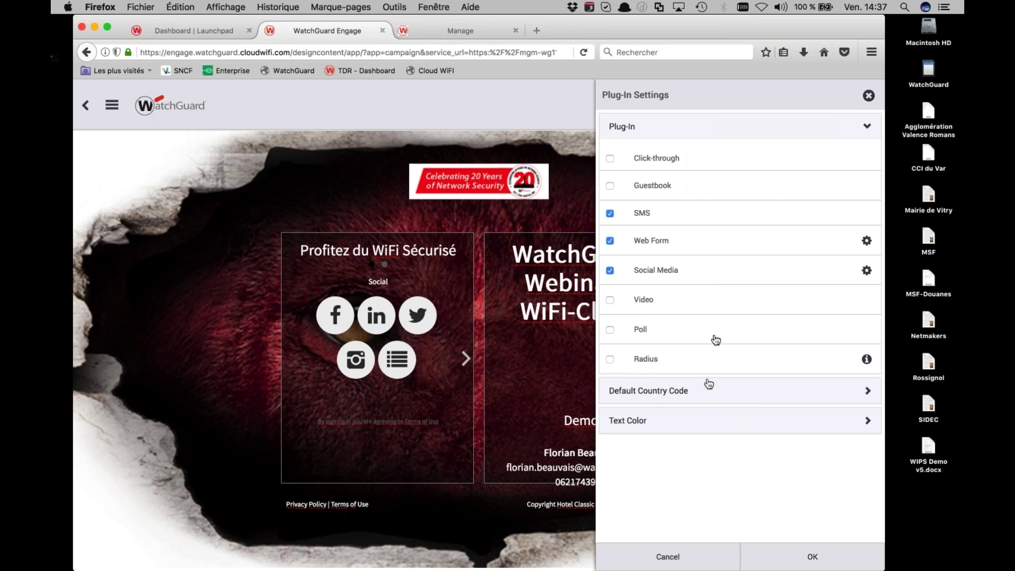
click(804, 559)
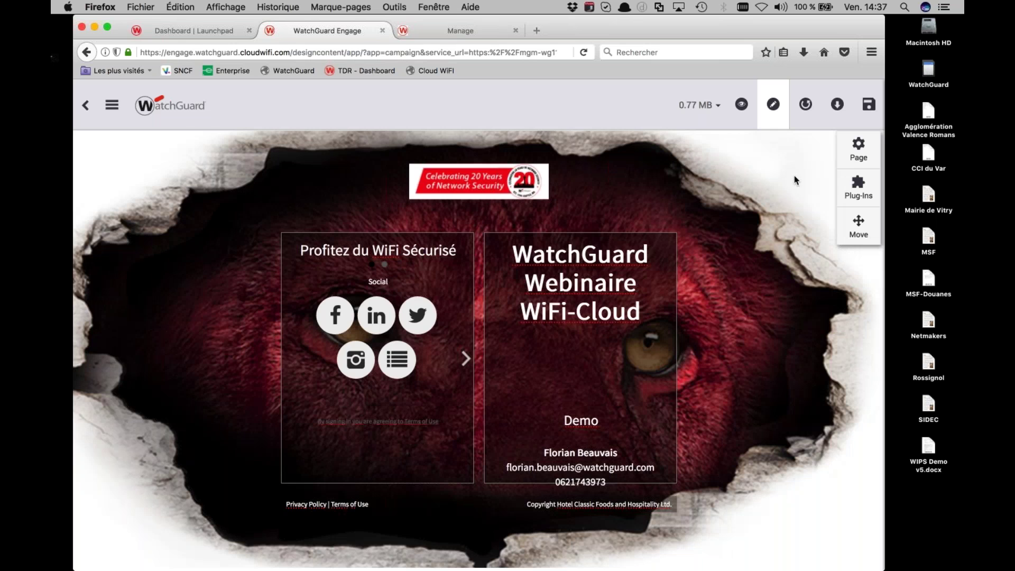
Save the splash page as 'Webinaire_WatchGuard_SplachPage' and publish the campaign
click(871, 105)
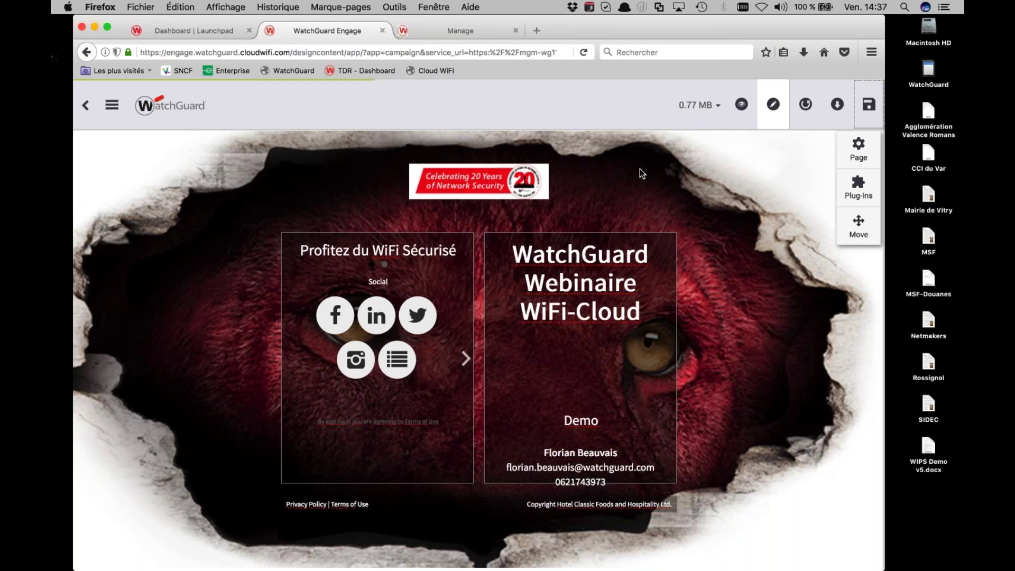
click(520, 156)
text(Webinaire_WatchGuard_Guard)
key(BackSpace)
key(BackSpace)
key(BackSpace)
key(BackSpace)
key(BackSpace)
text(Spal)
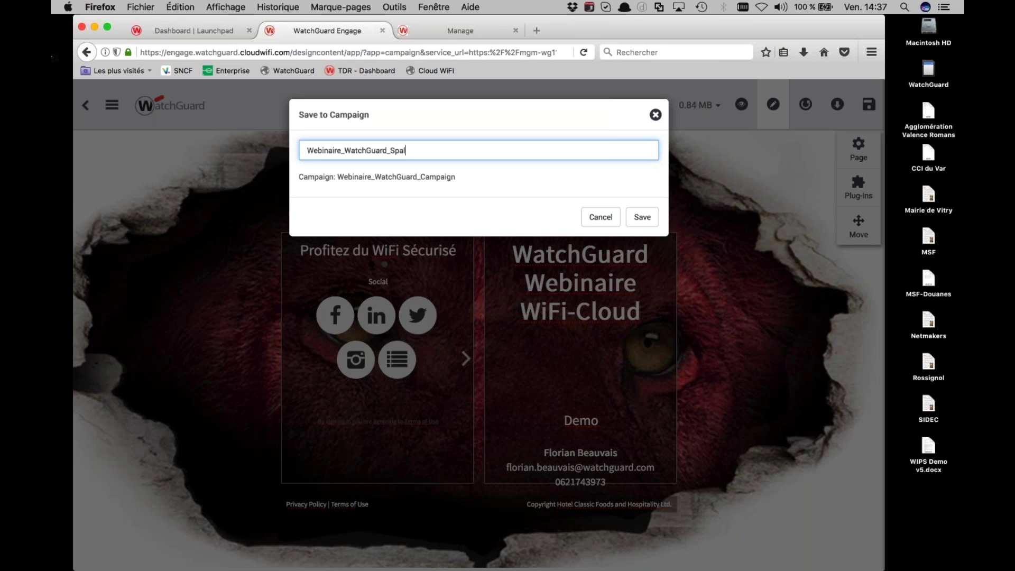
key(BackSpace)
text(lachPage)
click(641, 218)
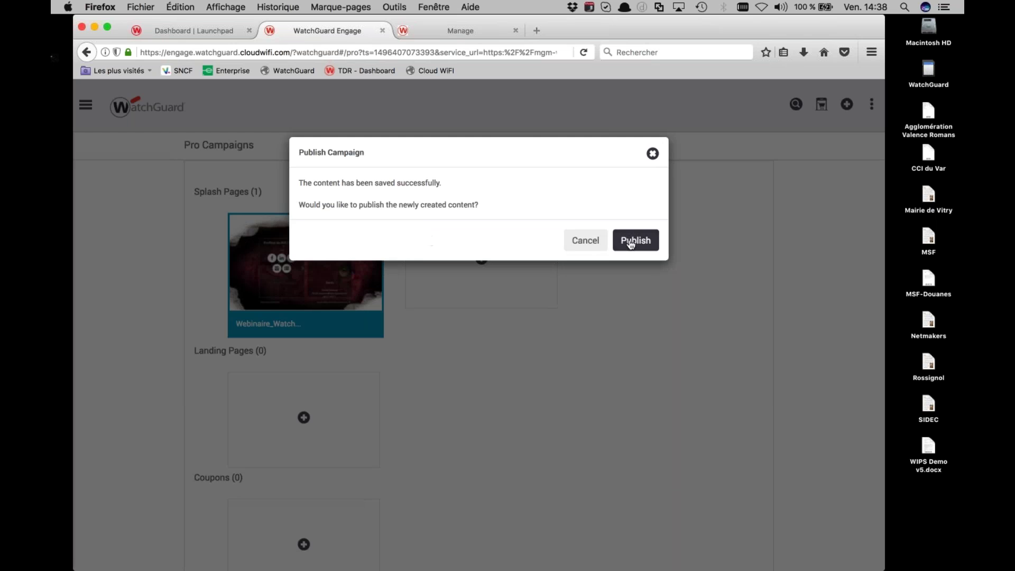
click(631, 244)
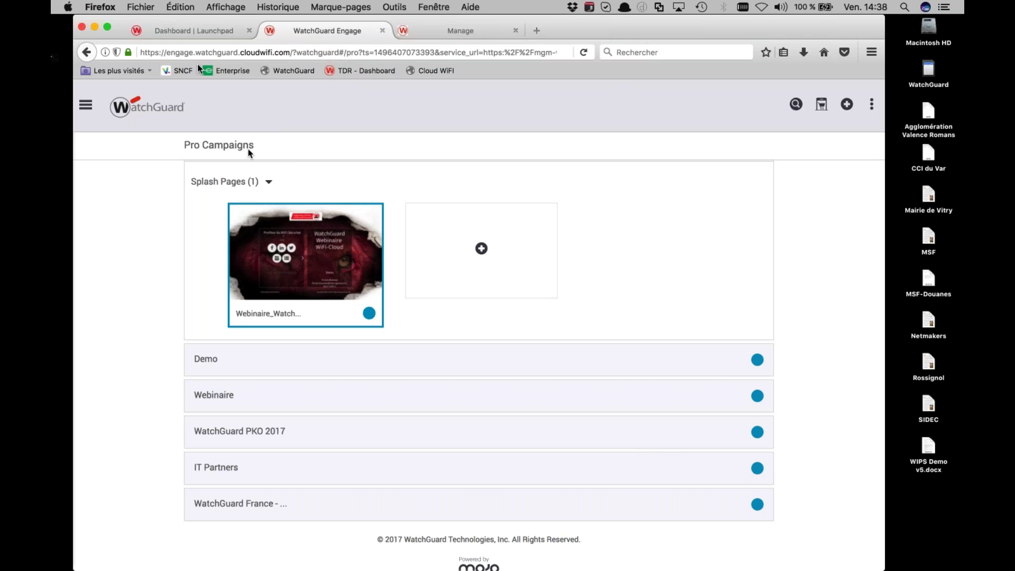
click(190, 32)
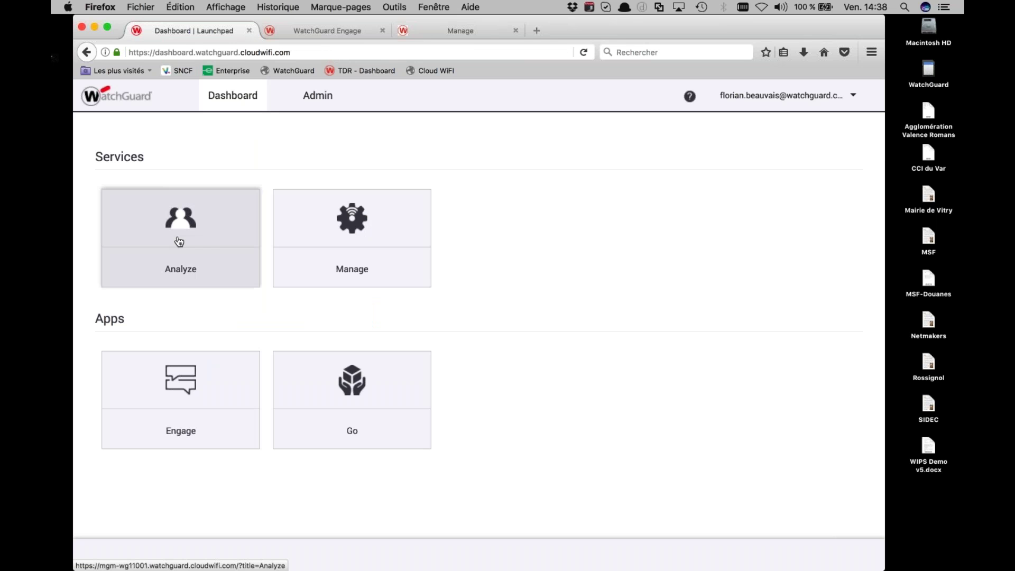
Open the Analyze service and go to its Portals list
click(179, 242)
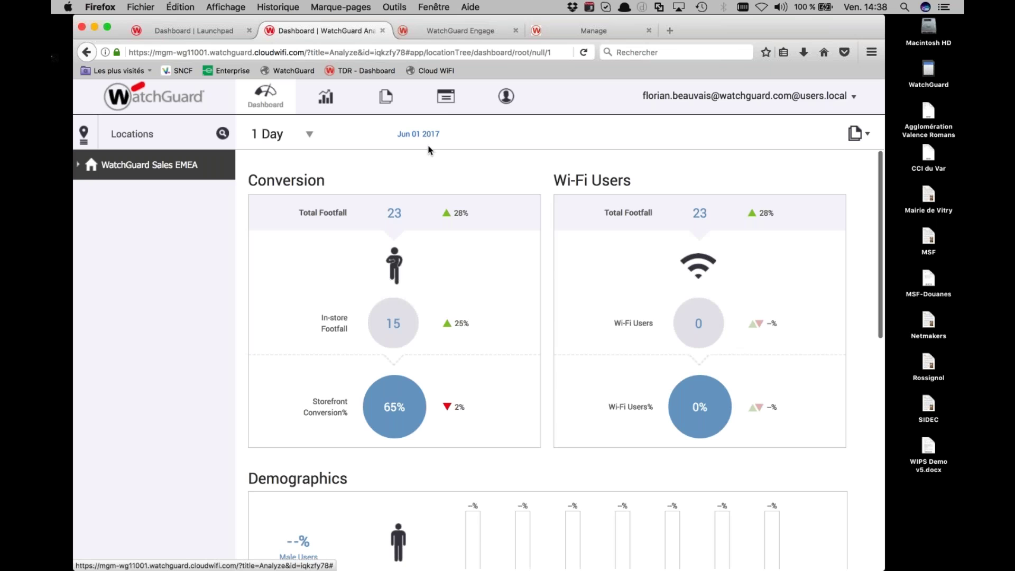
click(445, 109)
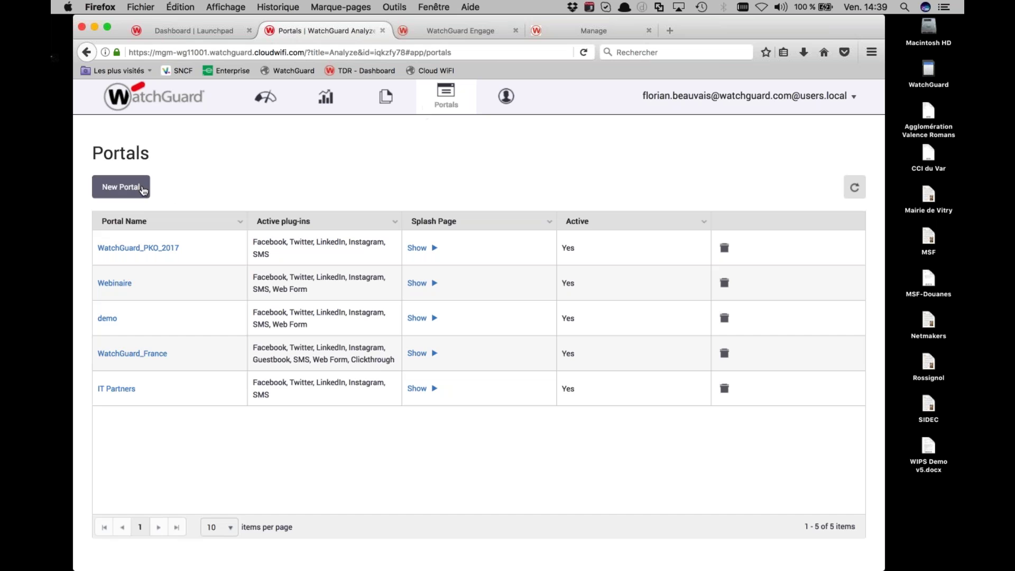
Create a new portal with display name Webinaire_WatchGuard_Guest and enter a shared secret
click(143, 191)
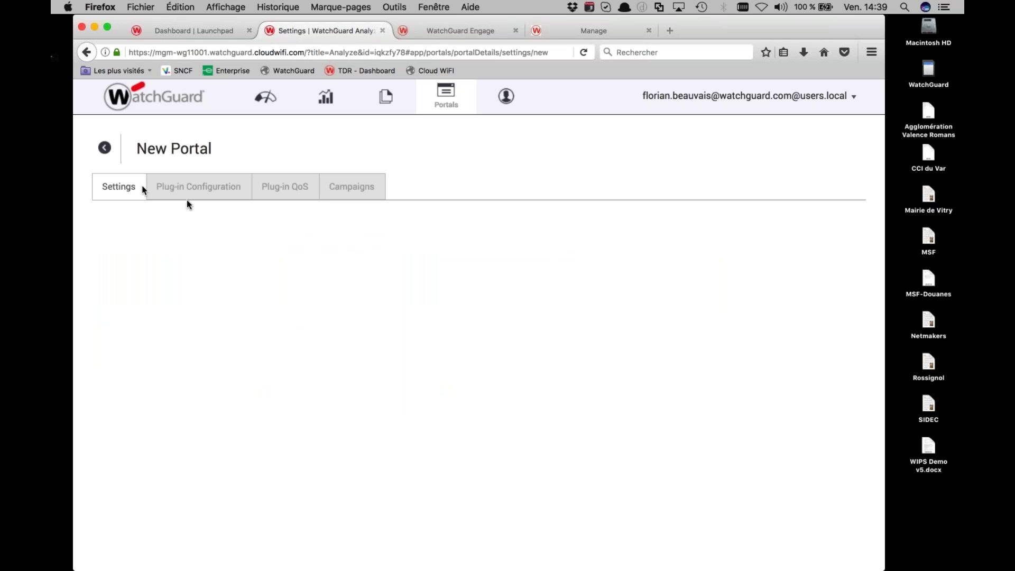
click(213, 247)
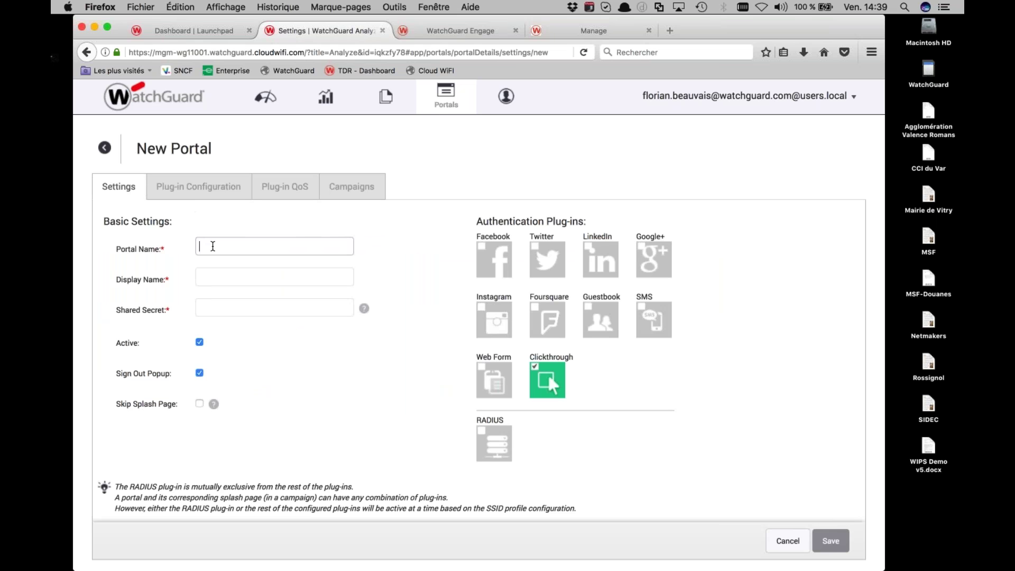
text(Webinaire_WatchGuard_Guest)
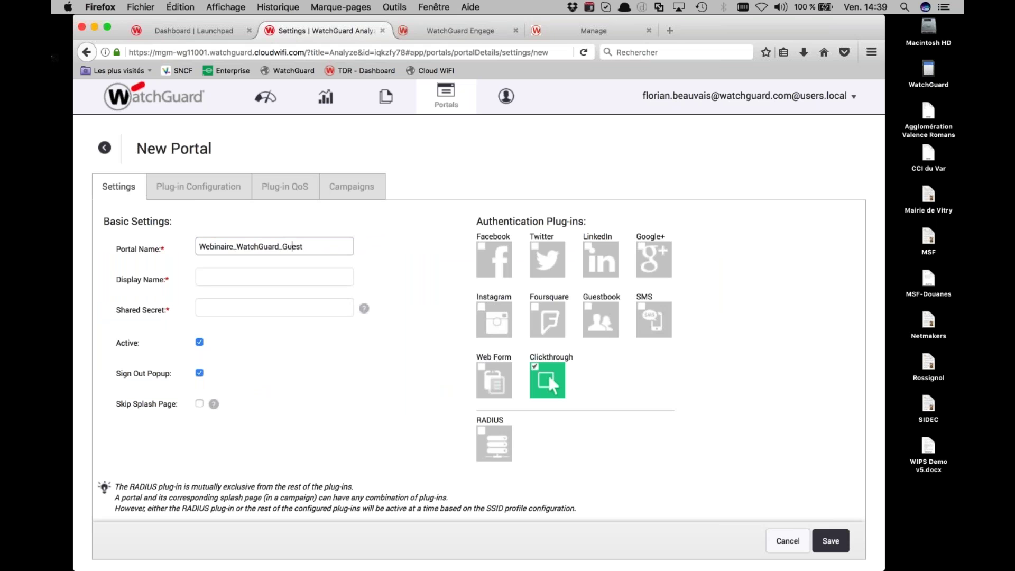
key(BackSpace)
key(BackSpace)
key(BackSpace)
key(BackSpace)
key(BackSpace)
key(BackSpace)
key(BackSpace)
key(super+a)
key(Tab)
key(super+v)
key(Tab)
text(12345678)
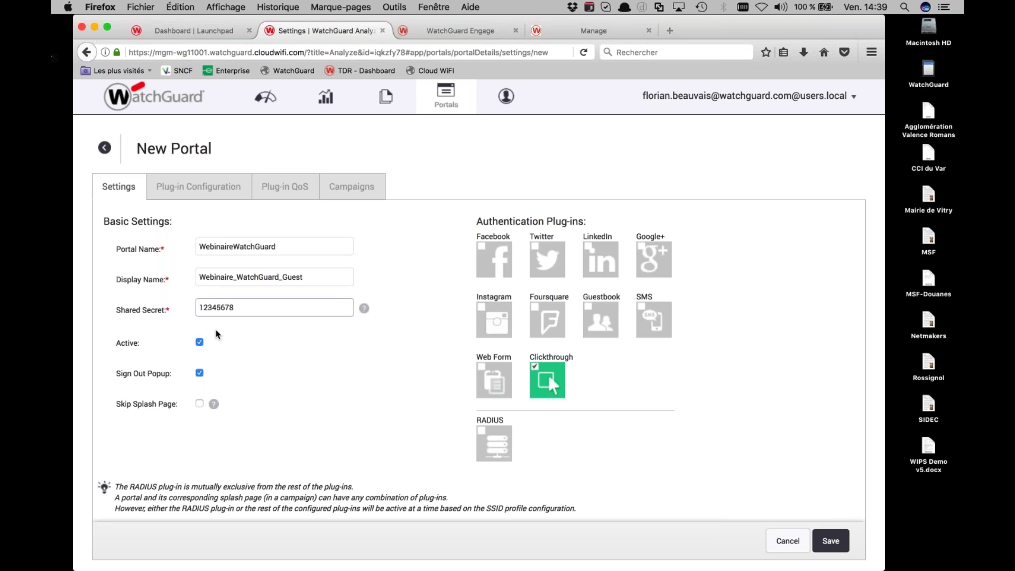
Enable Facebook, Twitter, LinkedIn, Instagram, SMS and Web Form logins and save the portal
click(482, 248)
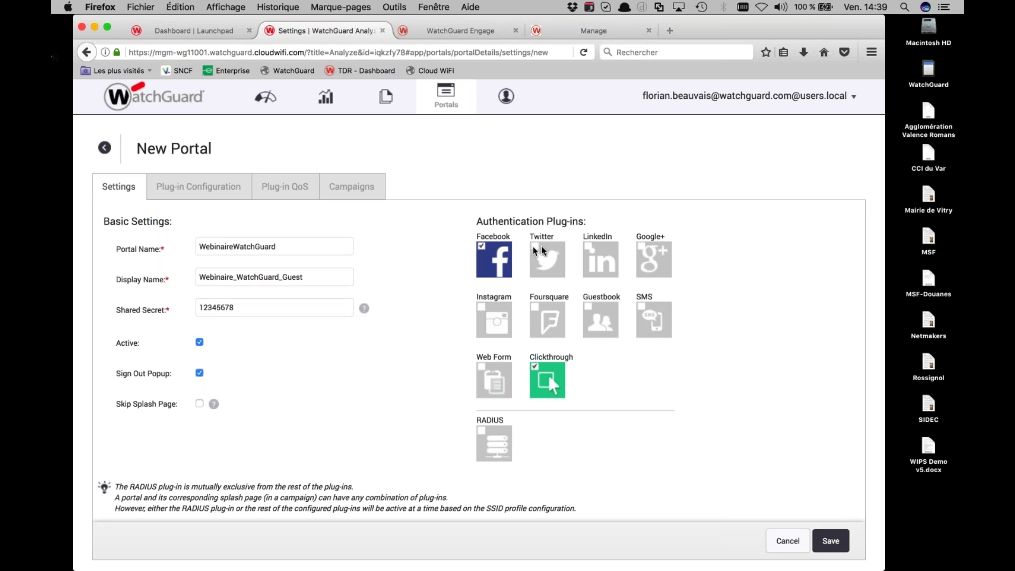
click(535, 247)
click(588, 247)
click(481, 307)
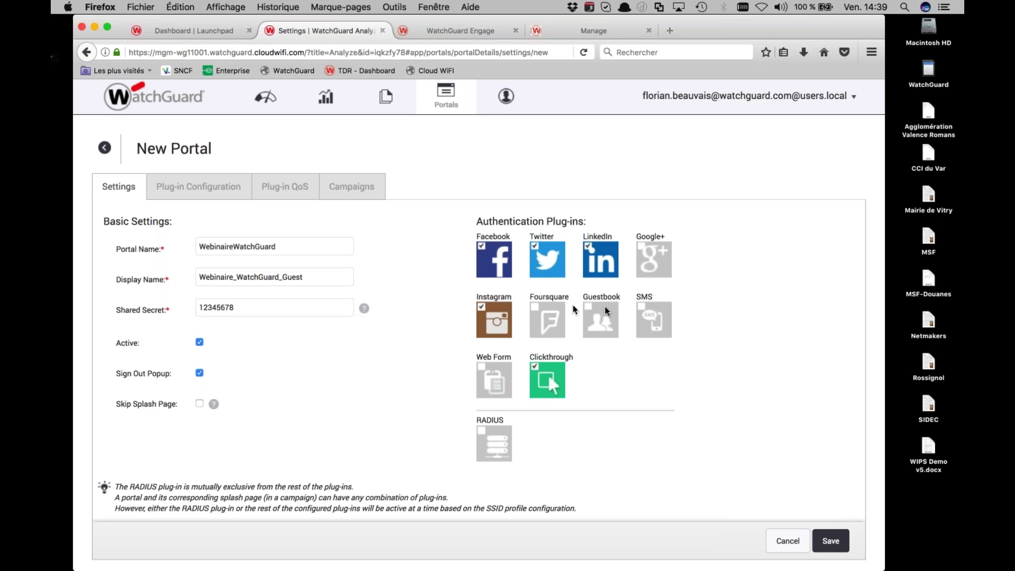
click(641, 307)
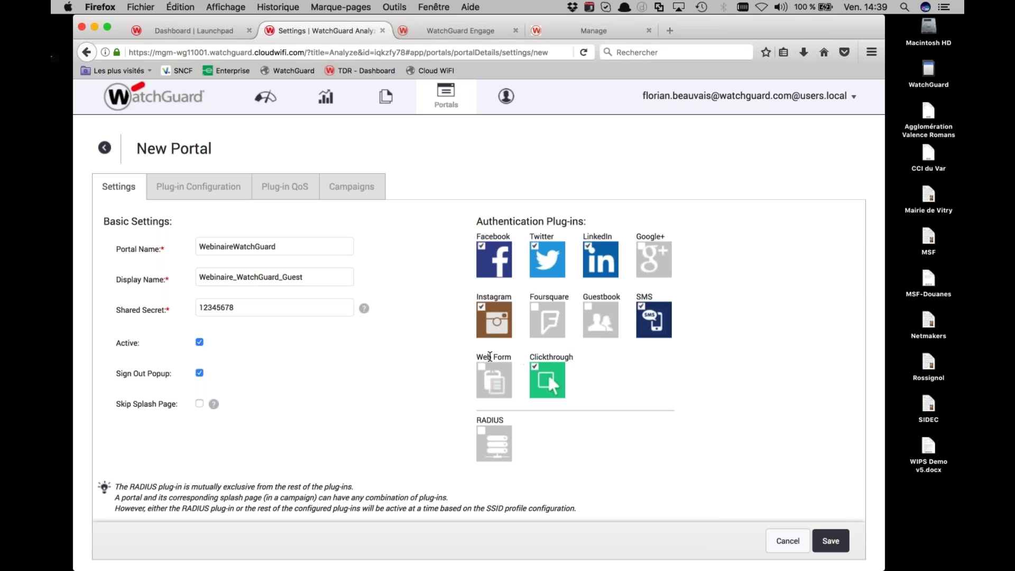
click(490, 357)
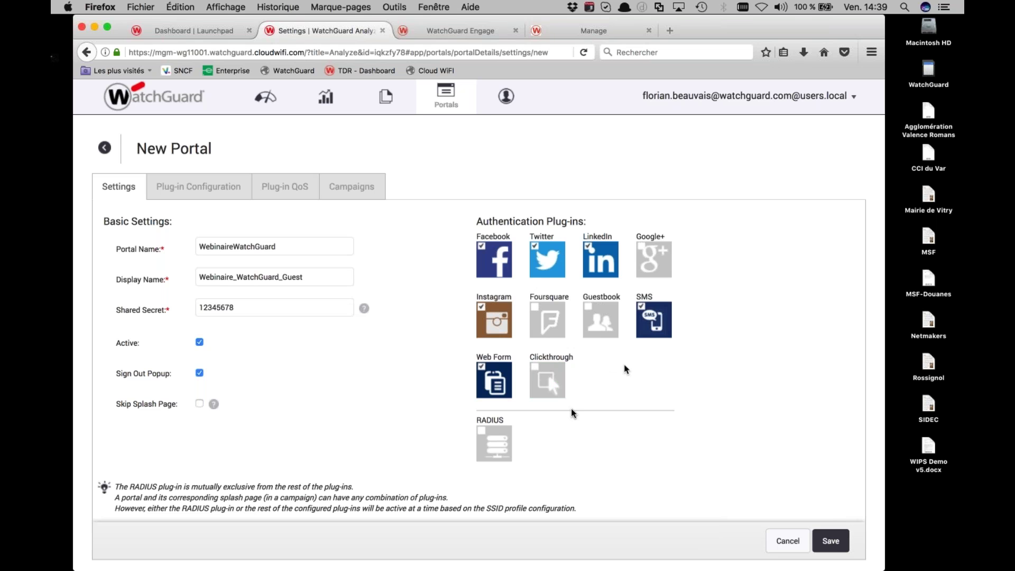
click(840, 545)
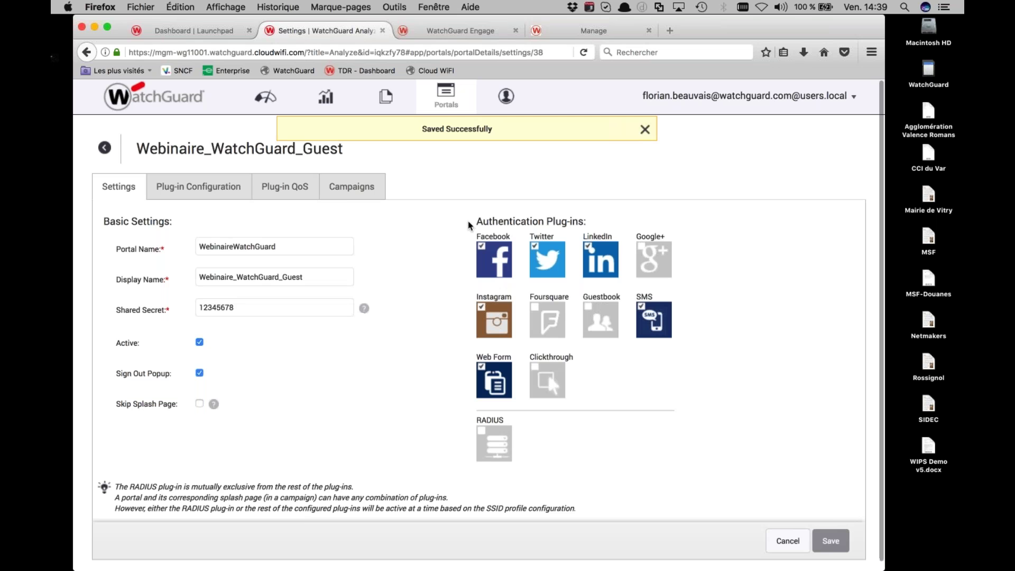
Assign Webinaire_WatchGuard_Campaign to the portal, save it, and return to the Portals list
click(348, 189)
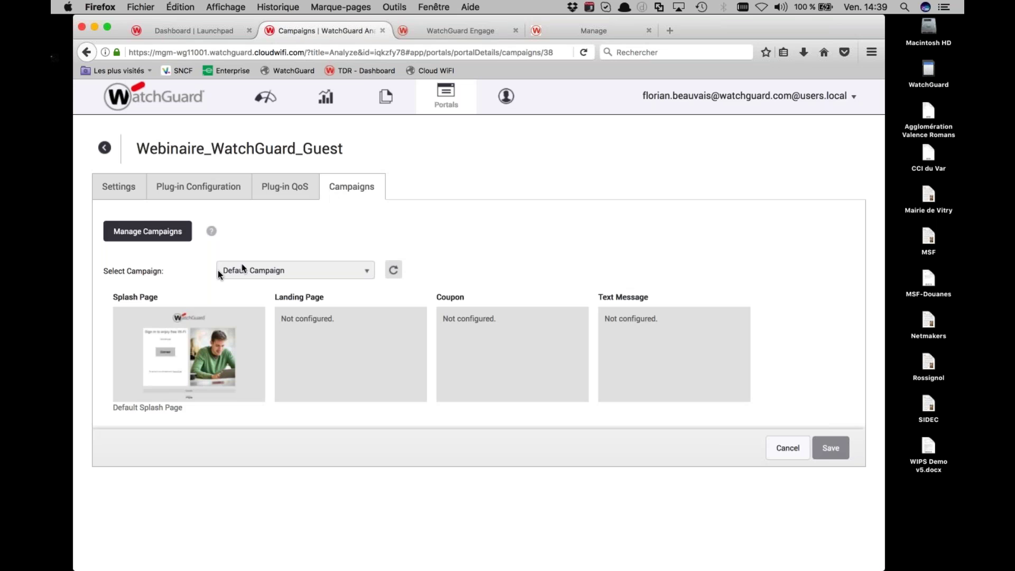
click(252, 272)
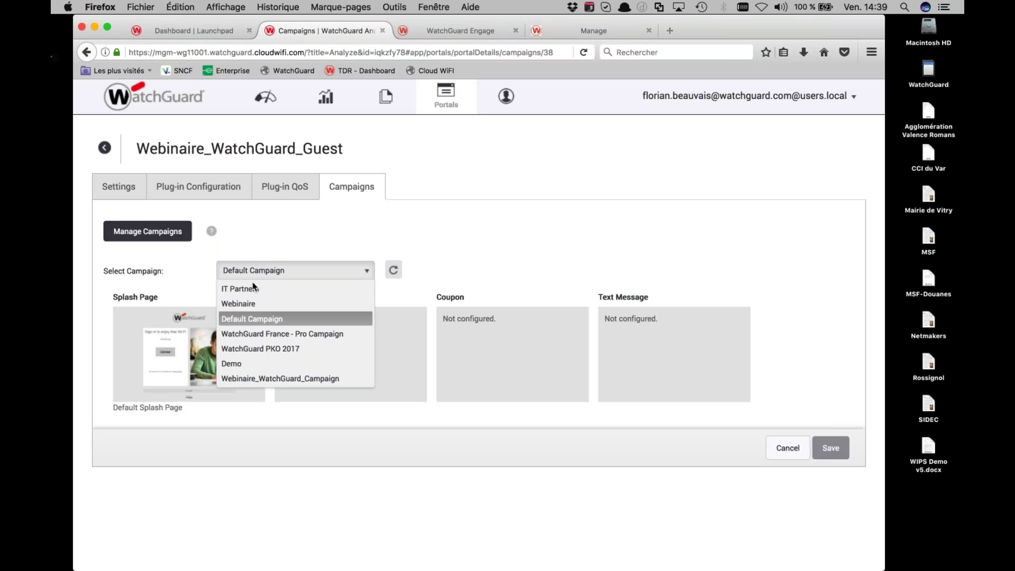
click(260, 379)
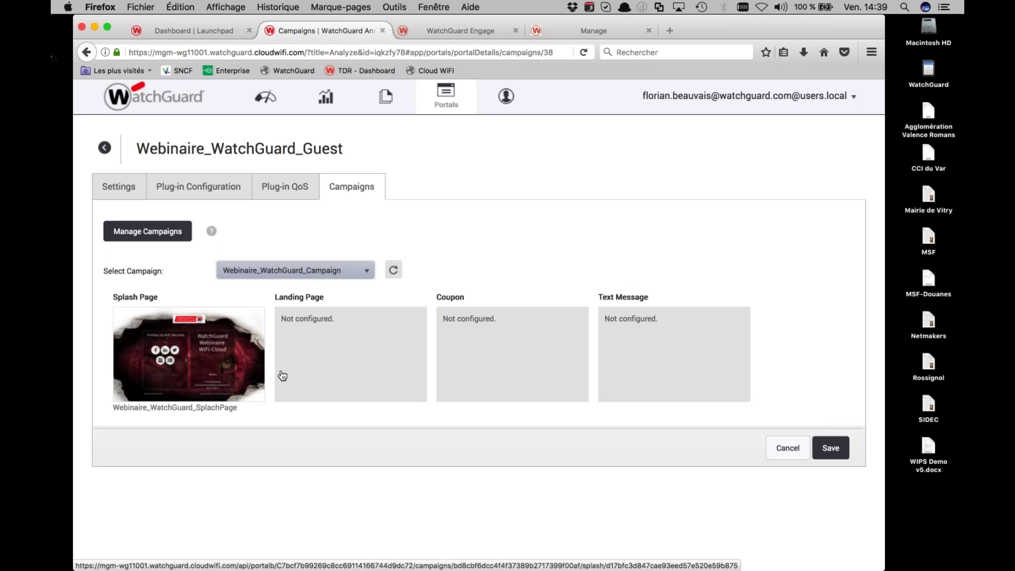
click(830, 448)
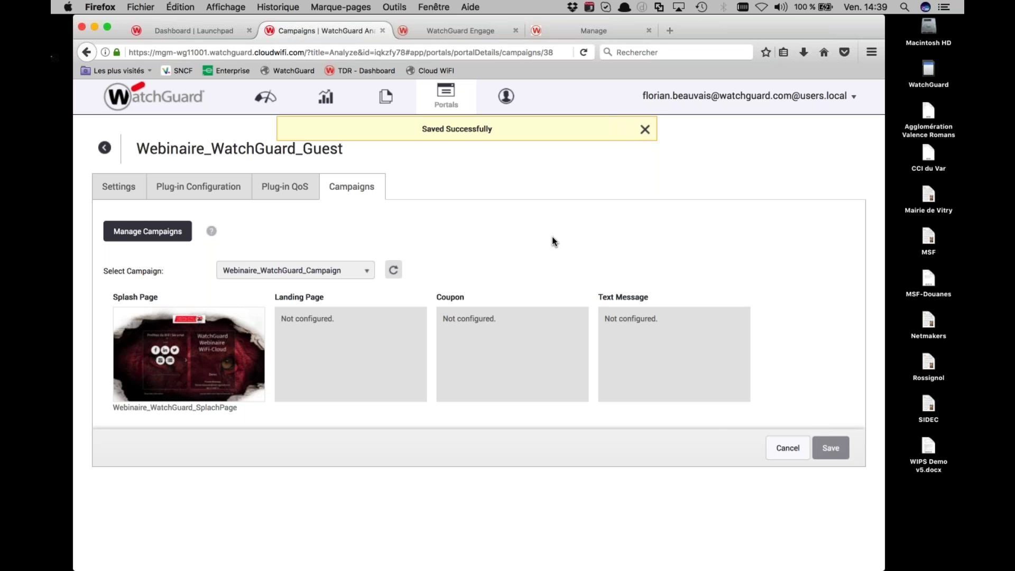
click(105, 151)
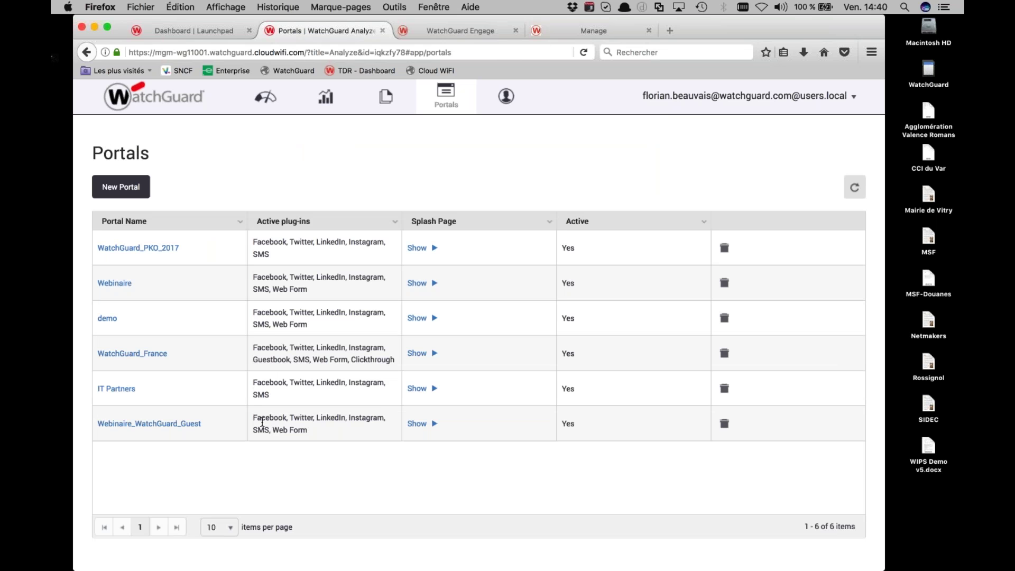
Reveal the Webinaire_WatchGuard_Guest splash page URL and copy it
click(434, 426)
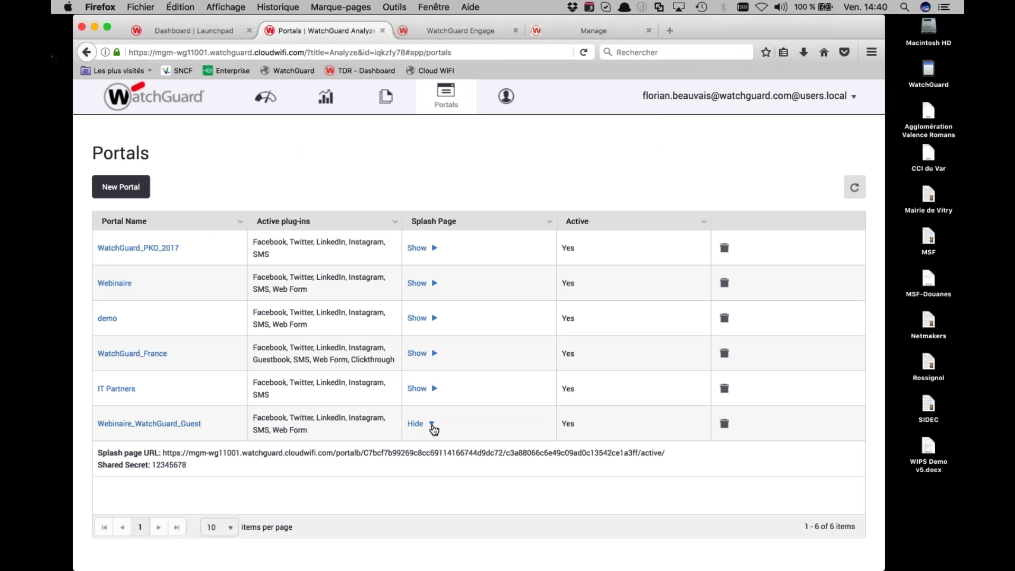
drag(335, 453, 333, 455)
click(162, 452)
drag(220, 449, 675, 453)
key(super+c)
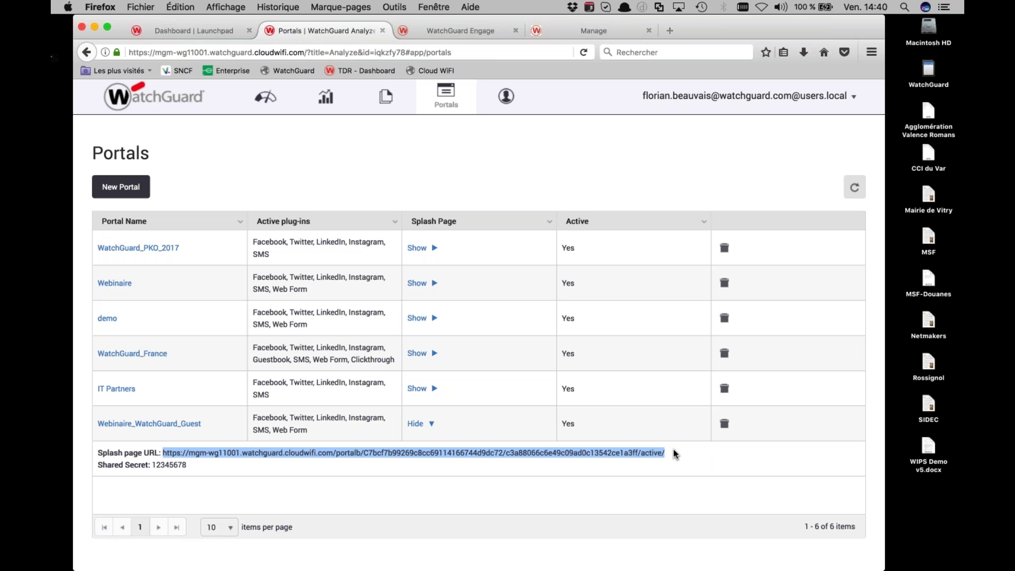
Preview the splash page URL in a new browser tab, then close it
key(super+c)
key(super+t)
key(super+v)
key(Return)
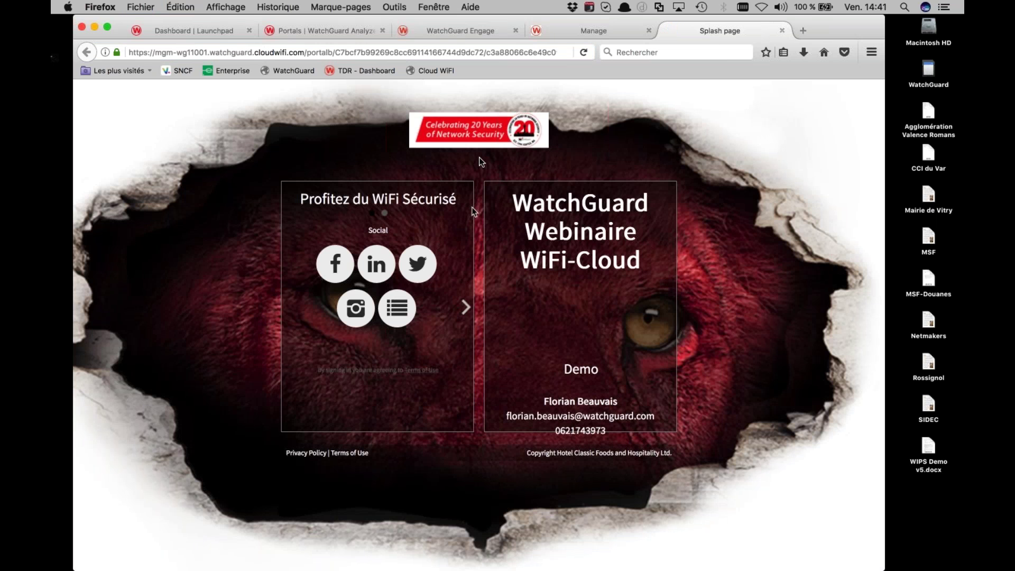
key(super+w)
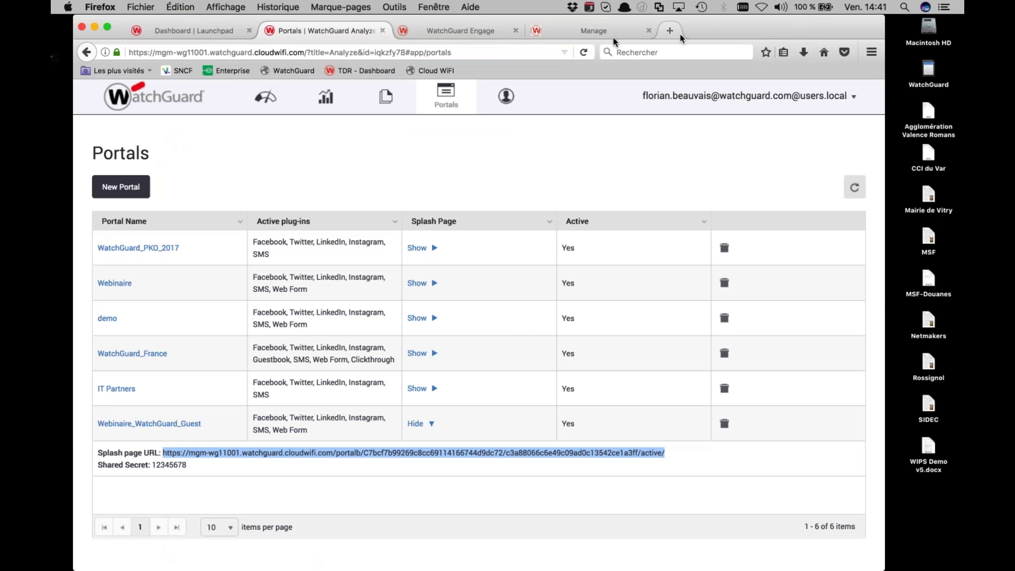
Paste the Engage splash page URL into the guest Wi-Fi profile's Splash Page URL field
click(562, 35)
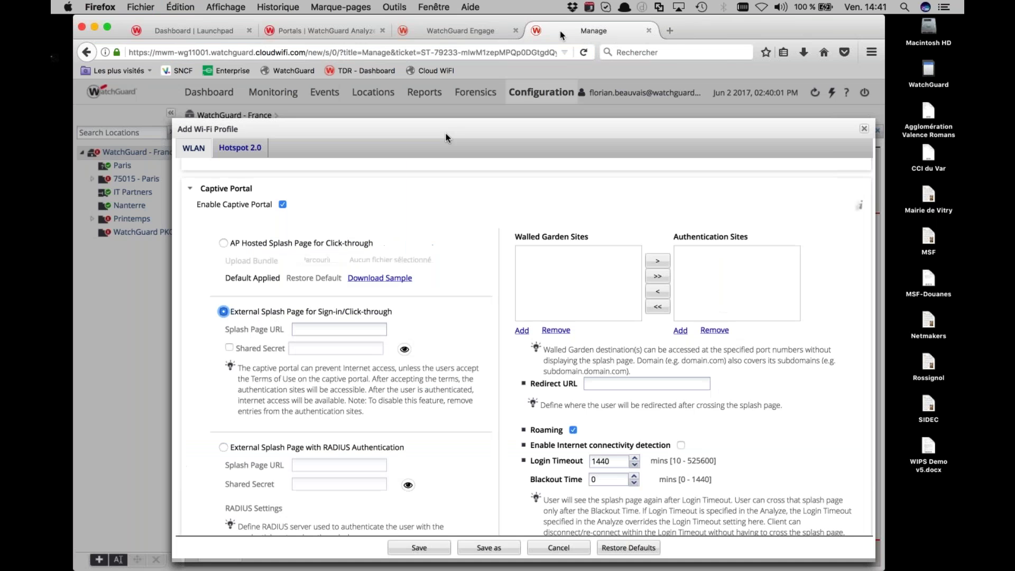
scroll(276, 281, up, 15)
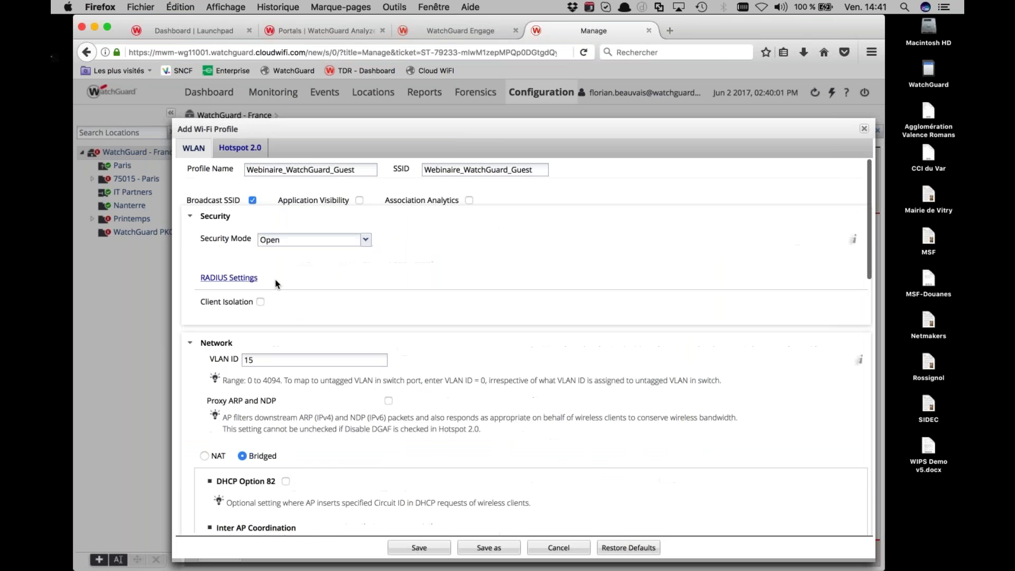
scroll(330, 169, down, 1)
scroll(330, 169, down, 10)
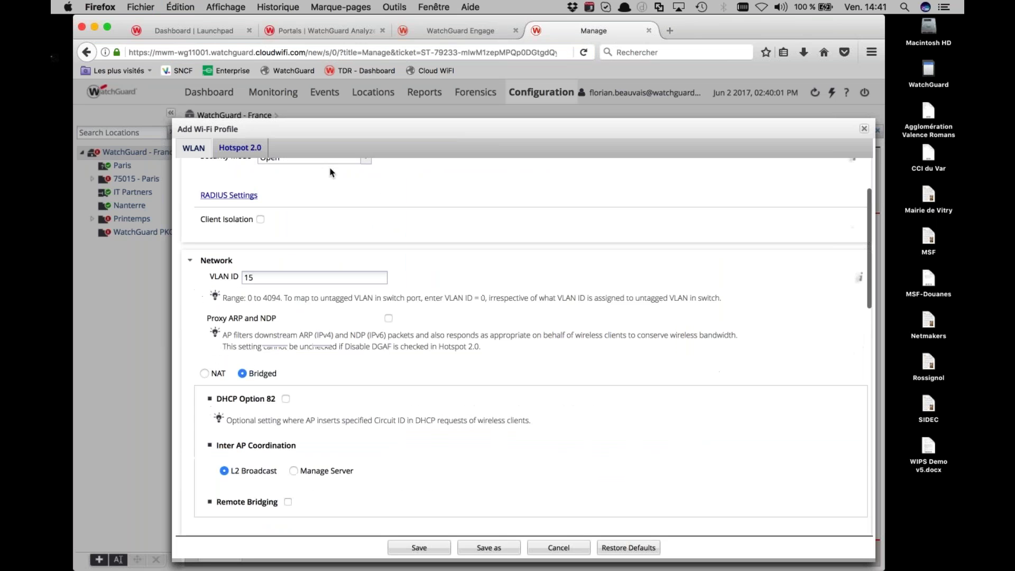
scroll(325, 256, down, 1)
click(321, 345)
key(super+v)
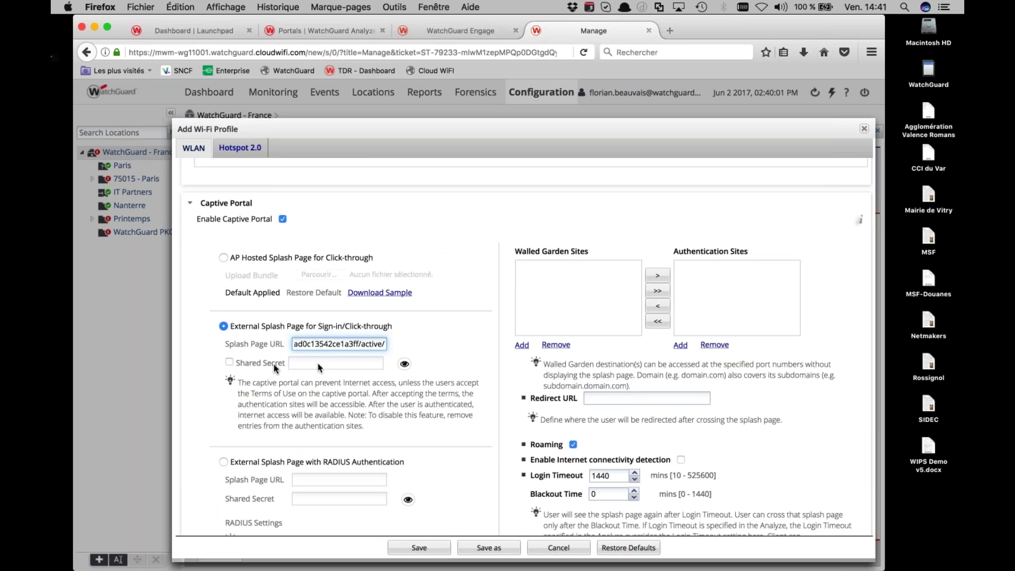
Enable the splash page shared secret, enter it, and verify it with the eye icon
click(229, 362)
click(304, 364)
text(secret)
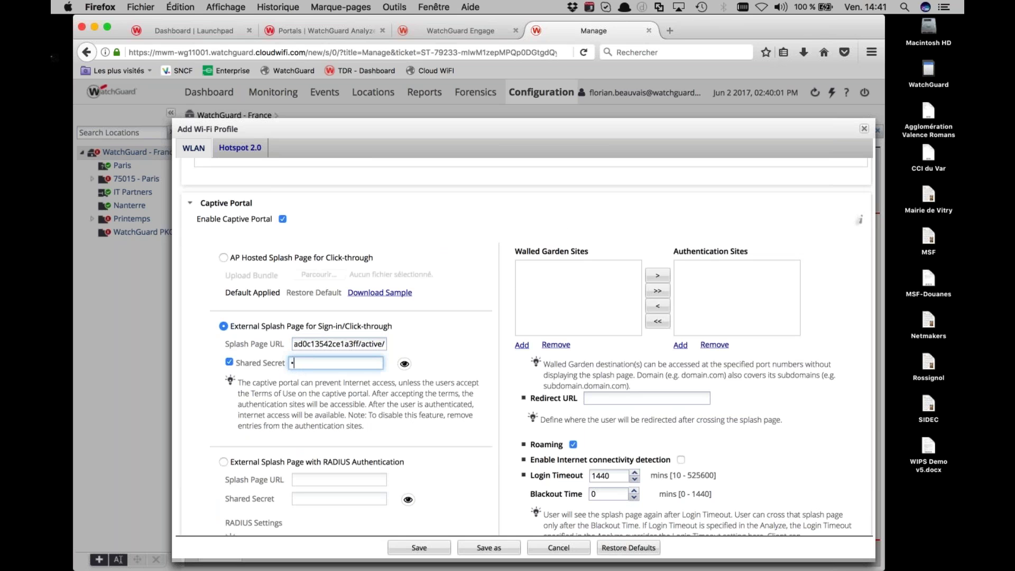
text(12)
click(405, 367)
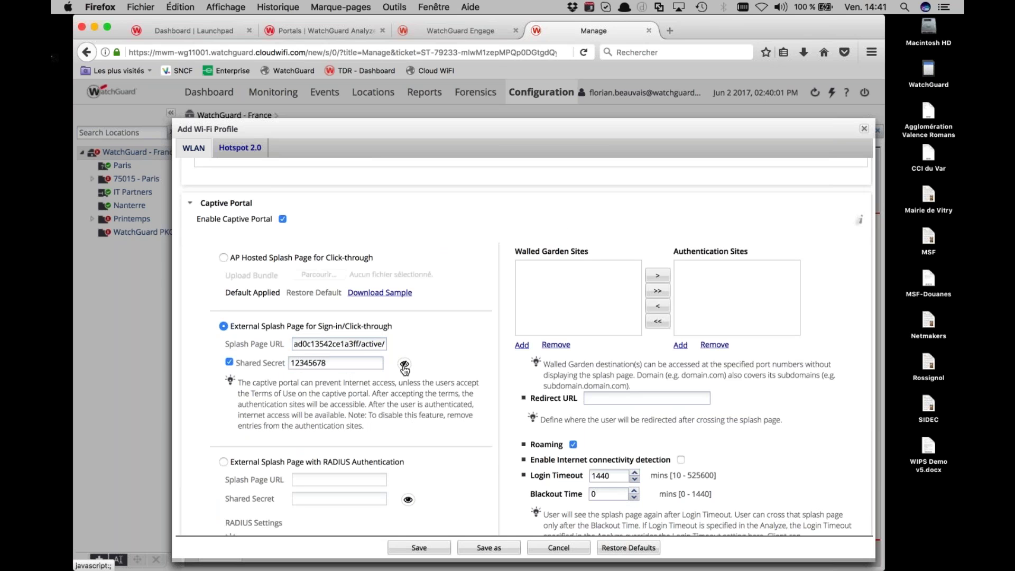
click(405, 367)
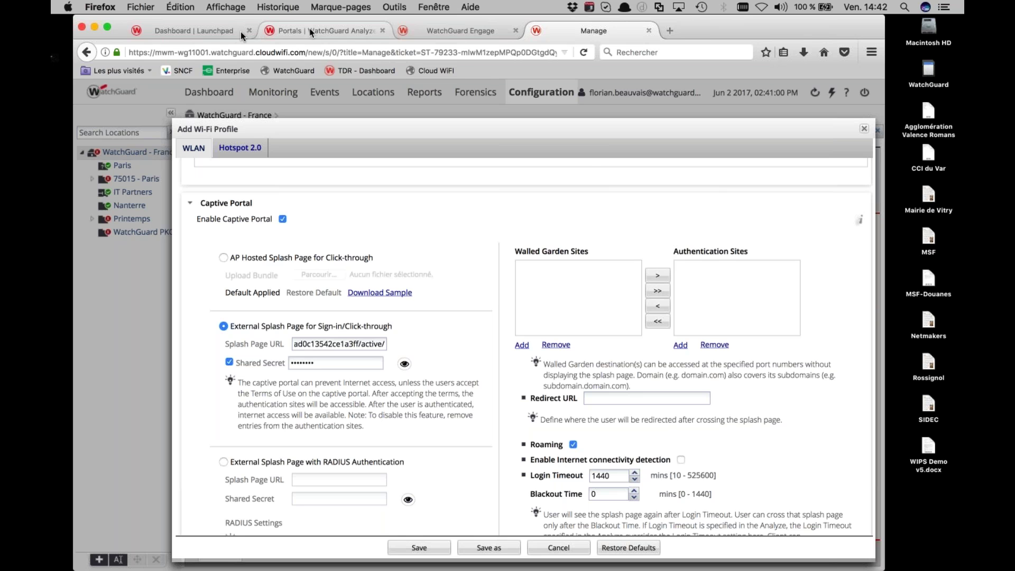
click(431, 33)
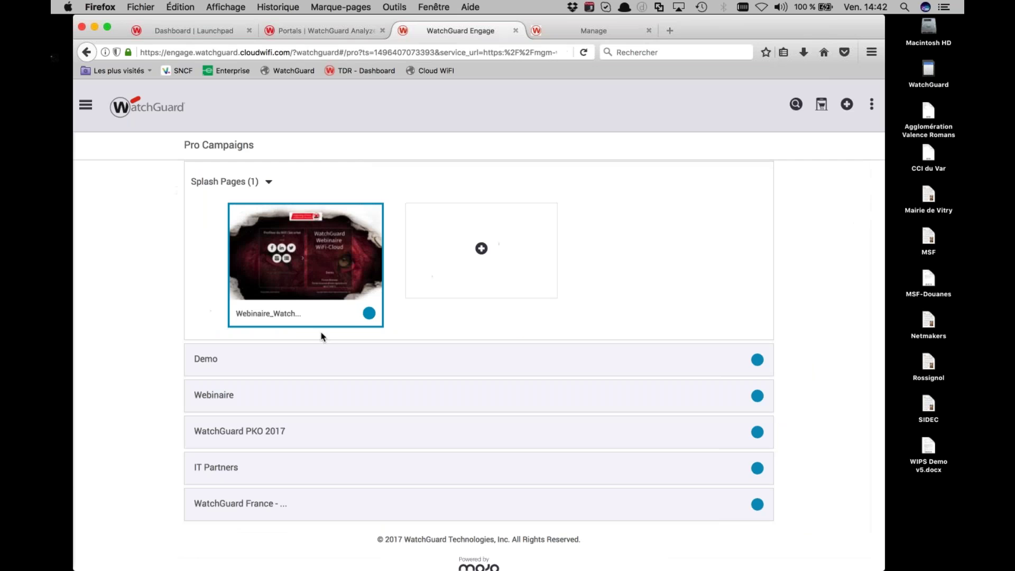
Copy the splash page's domains from Engage and add googleapis.com and watchguard.com as Walled Garden Sites
click(351, 314)
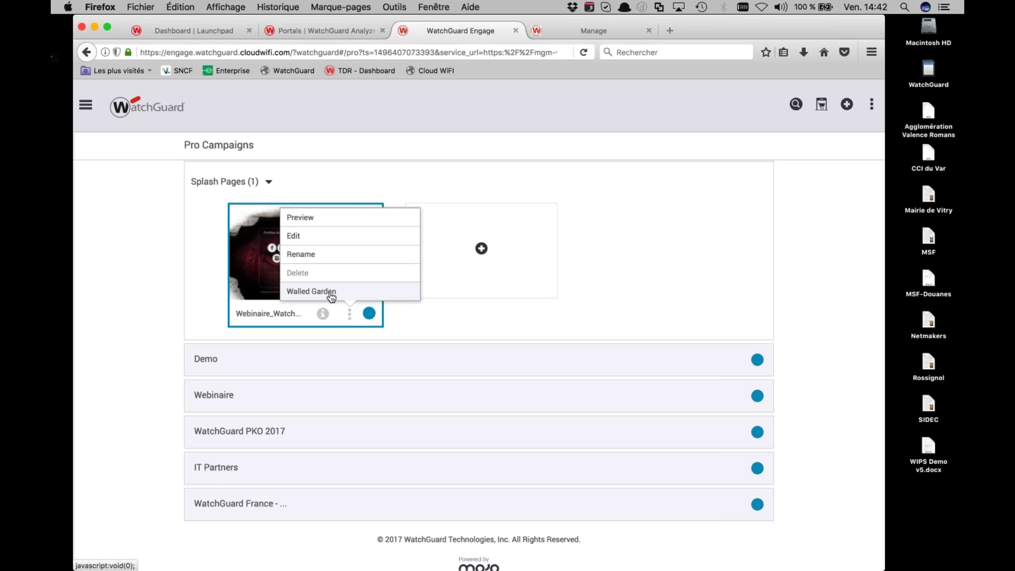
click(332, 294)
drag(312, 222, 373, 236)
key(super+c)
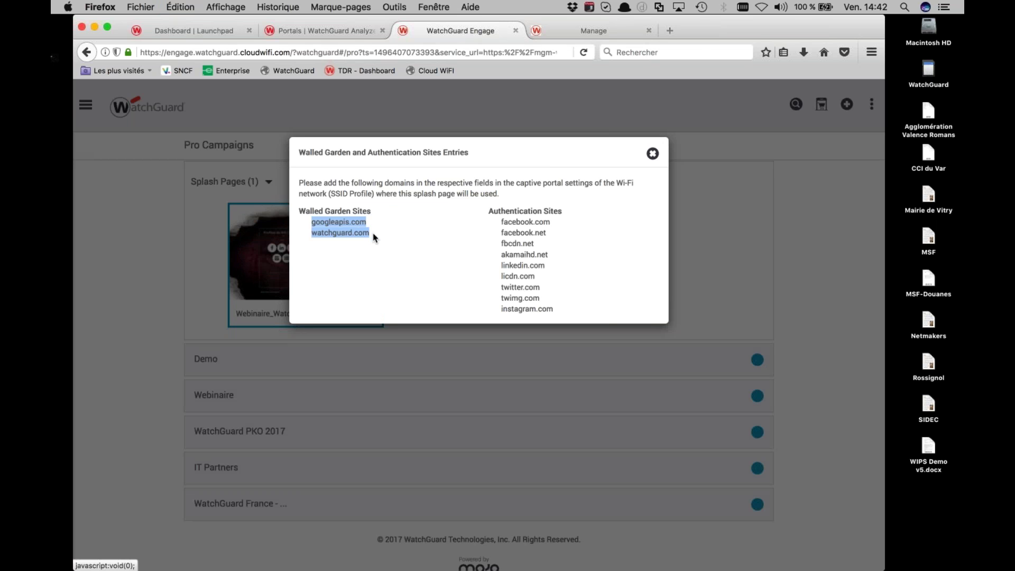
key(super+c)
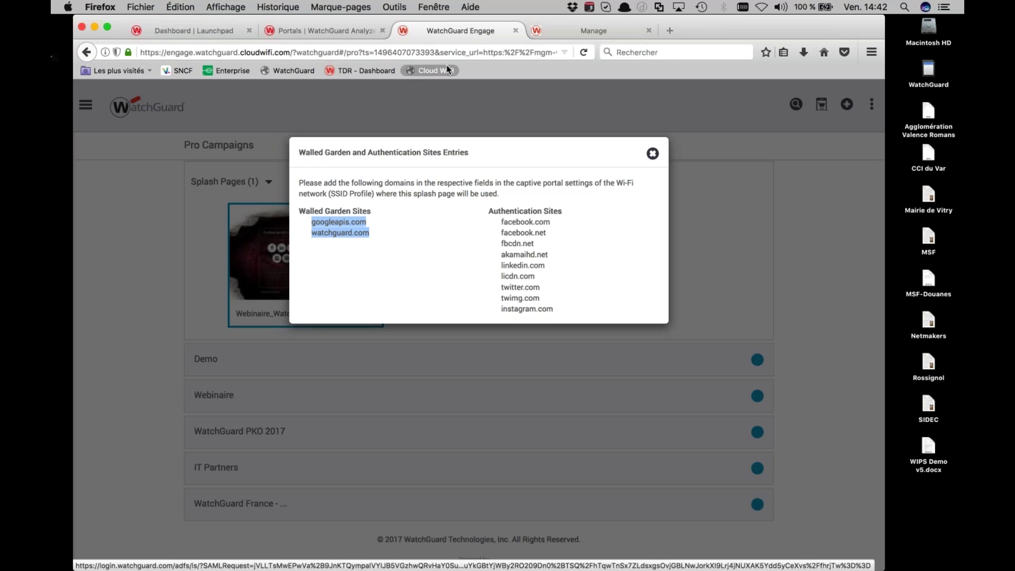
click(560, 33)
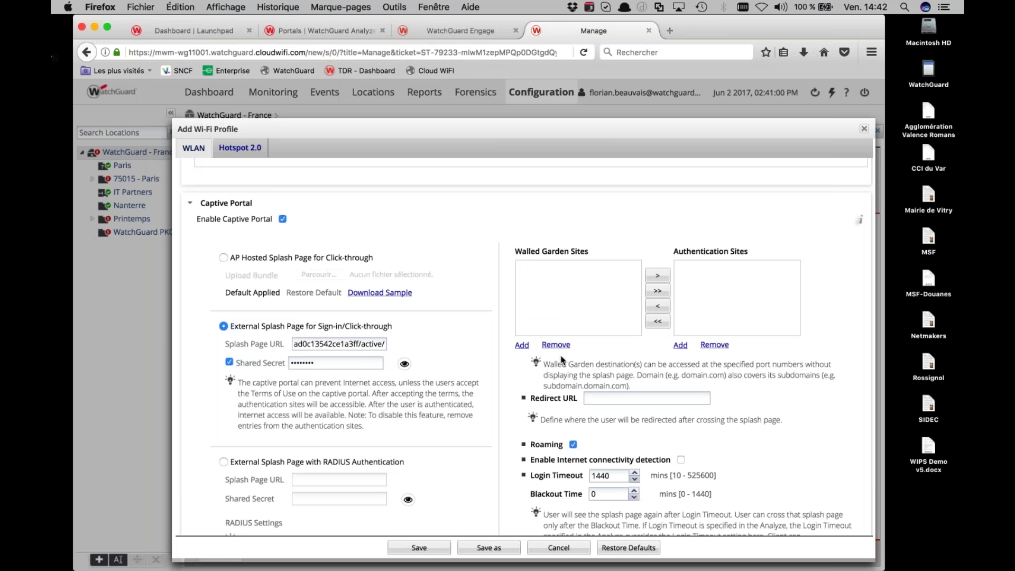
click(522, 345)
click(425, 245)
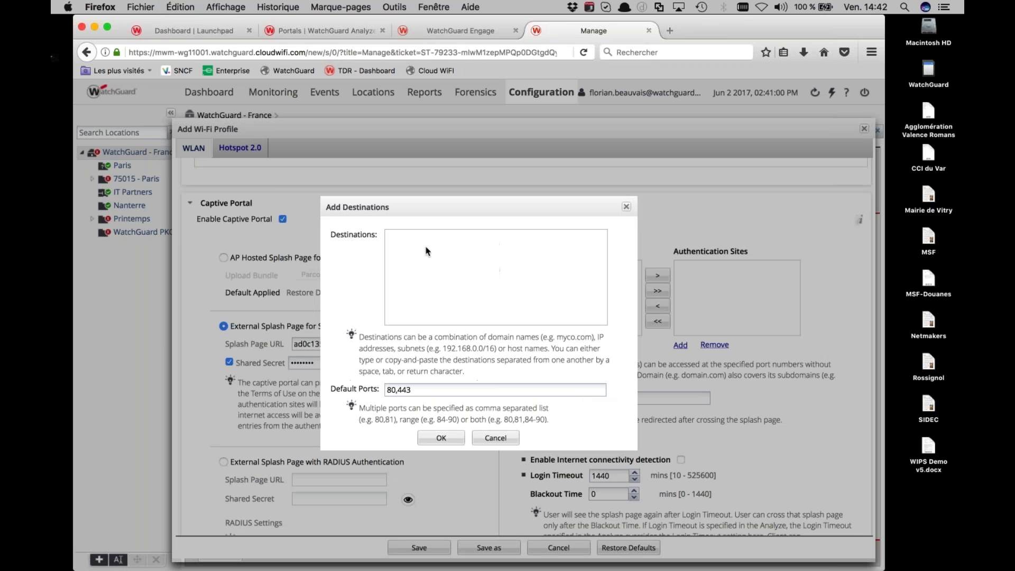
key(super+v)
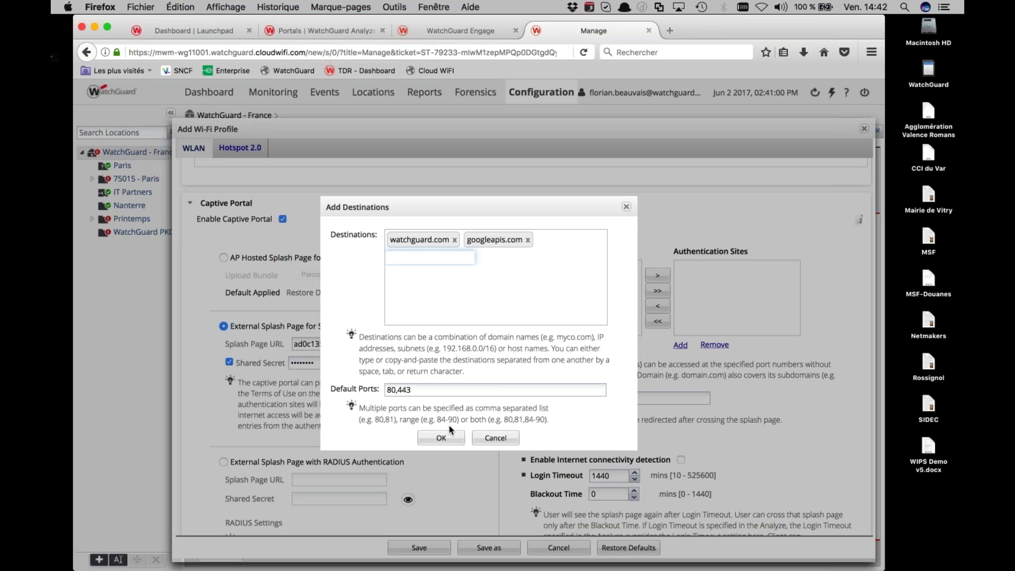
click(449, 437)
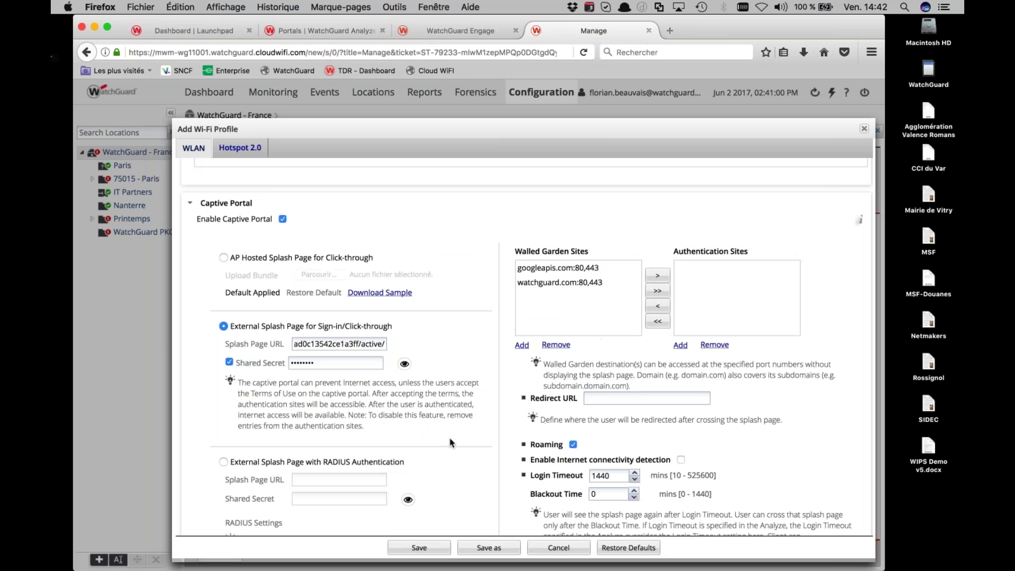
Add facebook.com, fbcdn.net and the other social-login domains from Engage as Authentication Sites on 80,443
click(681, 345)
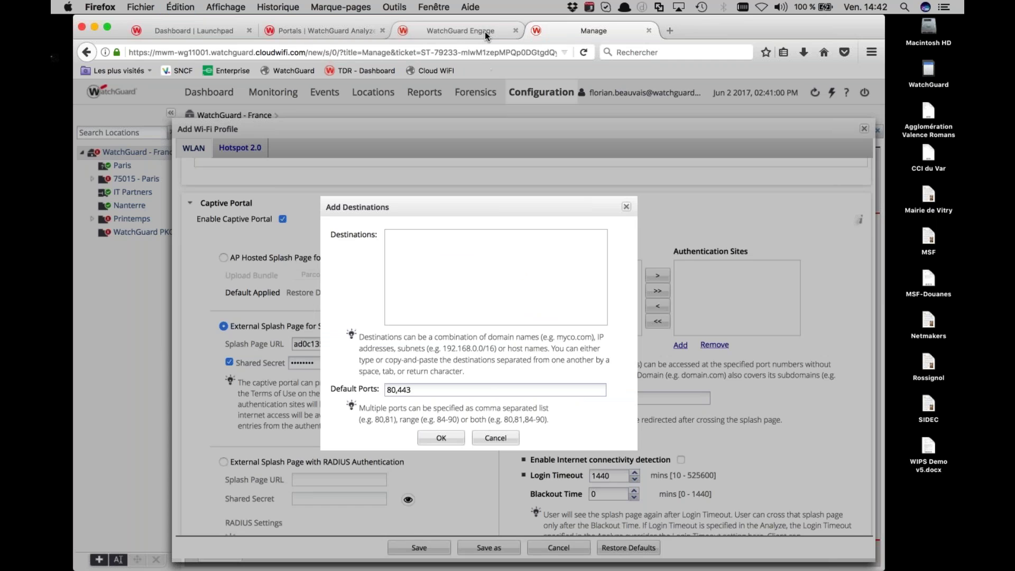
click(484, 31)
drag(500, 221, 558, 316)
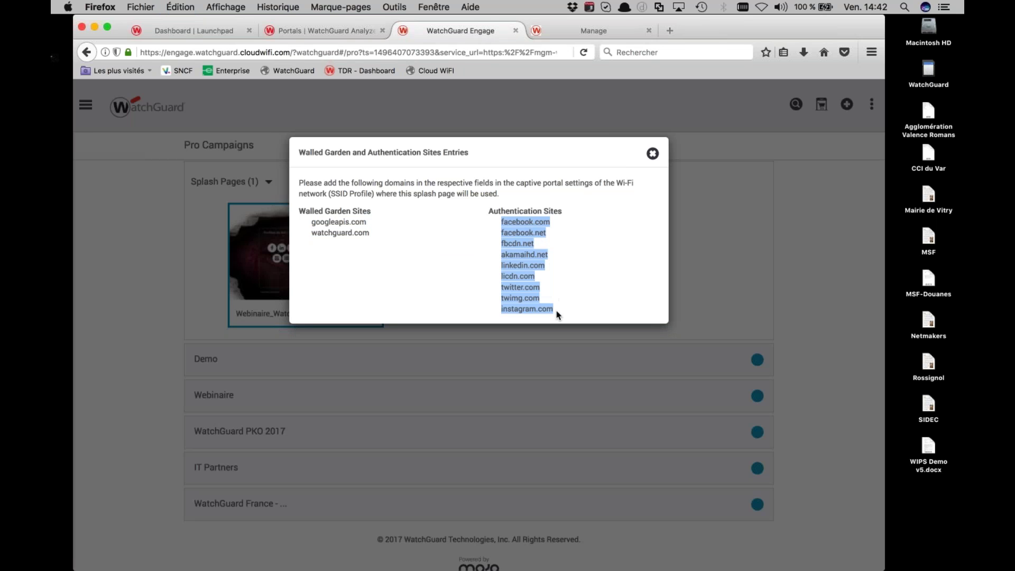
key(super+c)
click(653, 154)
click(597, 31)
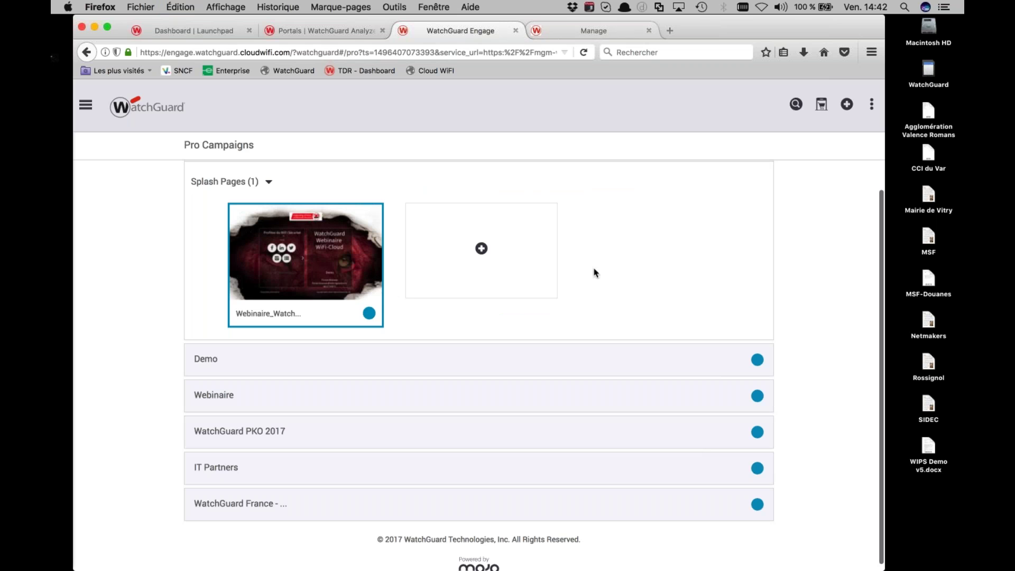
click(430, 249)
key(super+v)
click(440, 439)
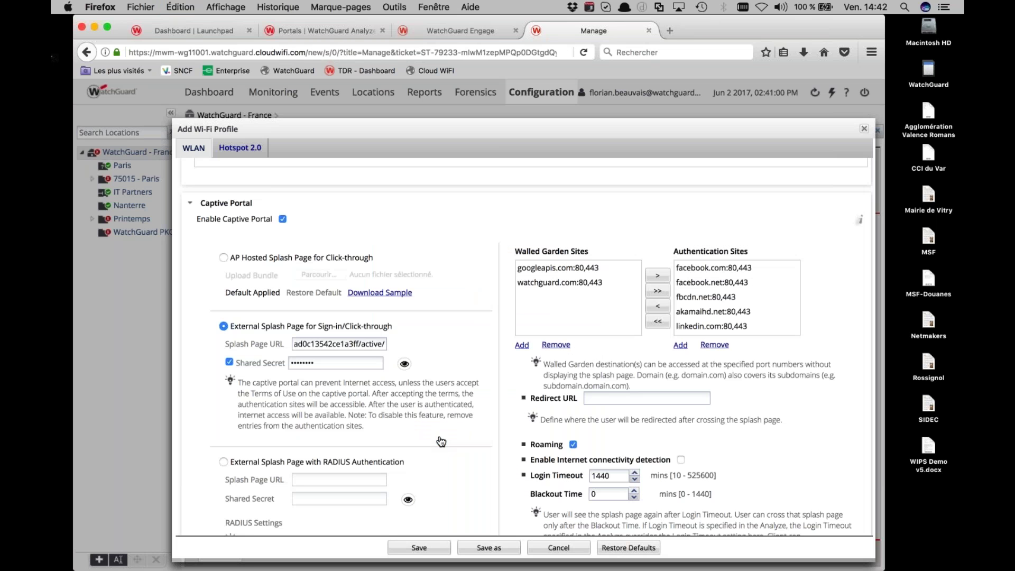
click(608, 398)
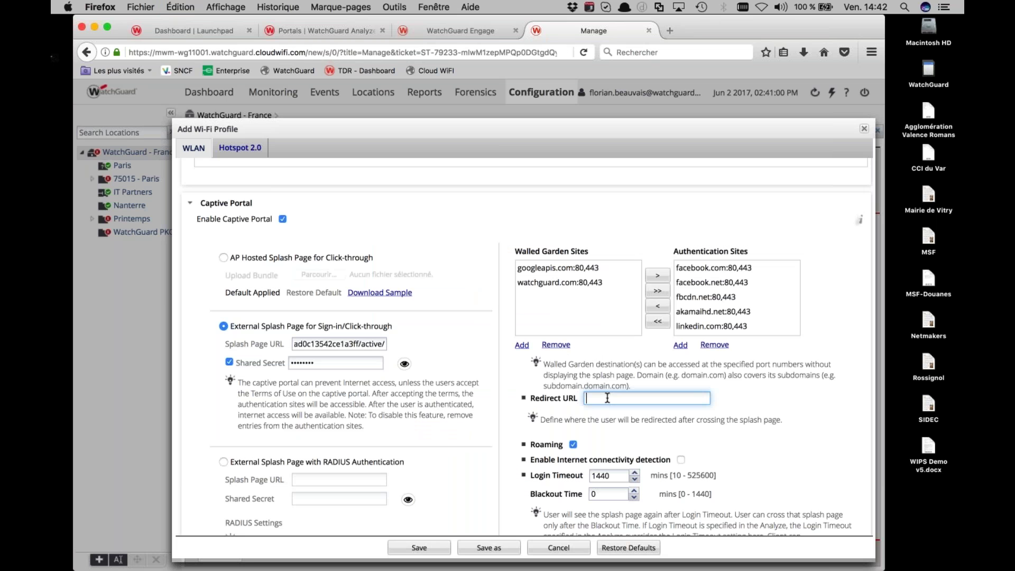
text(http://www/watchguard.com)
scroll(631, 430, down, 3)
scroll(512, 420, down, 3)
scroll(512, 419, down, 5)
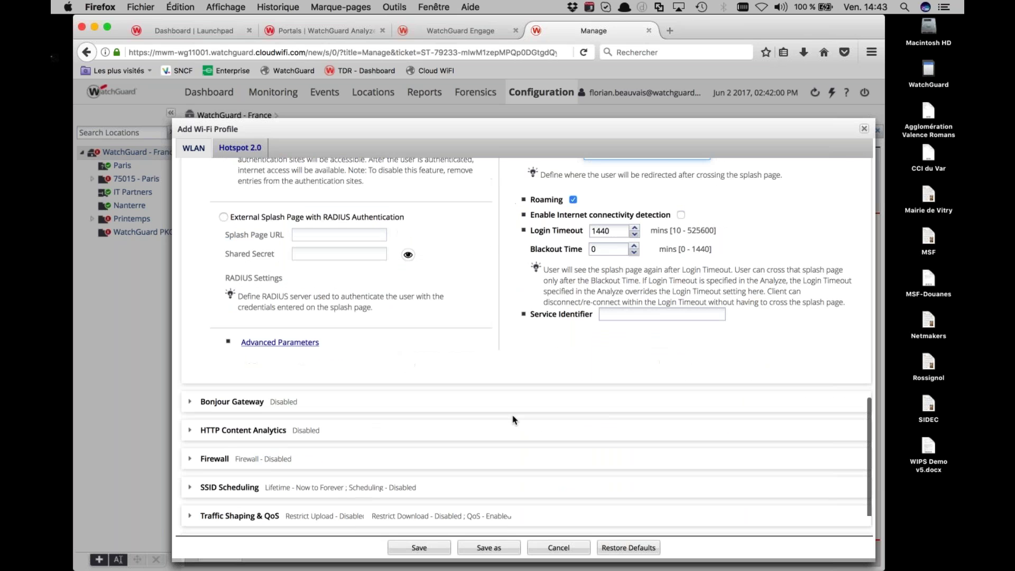
scroll(512, 420, down, 2)
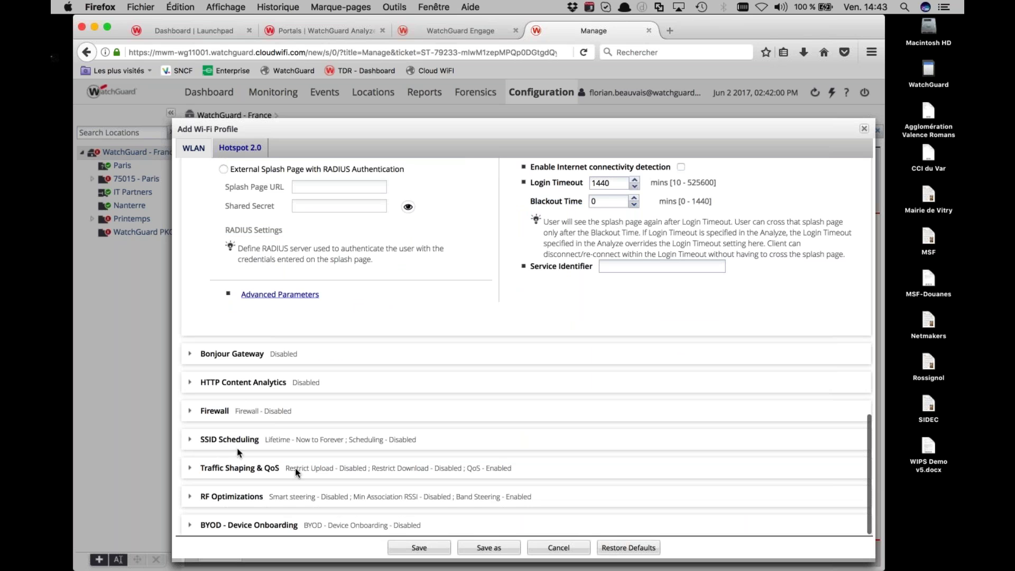
scroll(405, 499, up, 1)
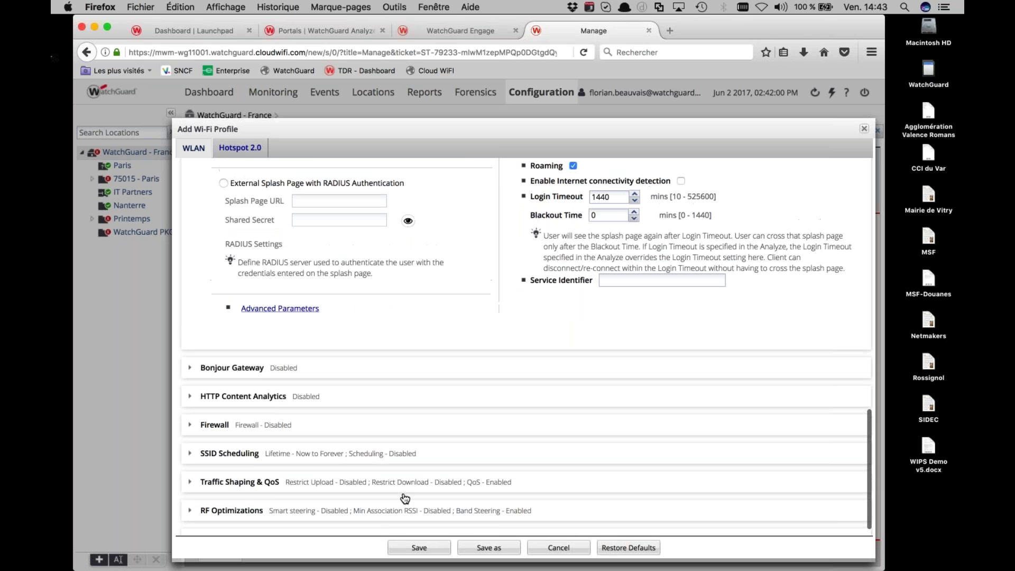
click(419, 548)
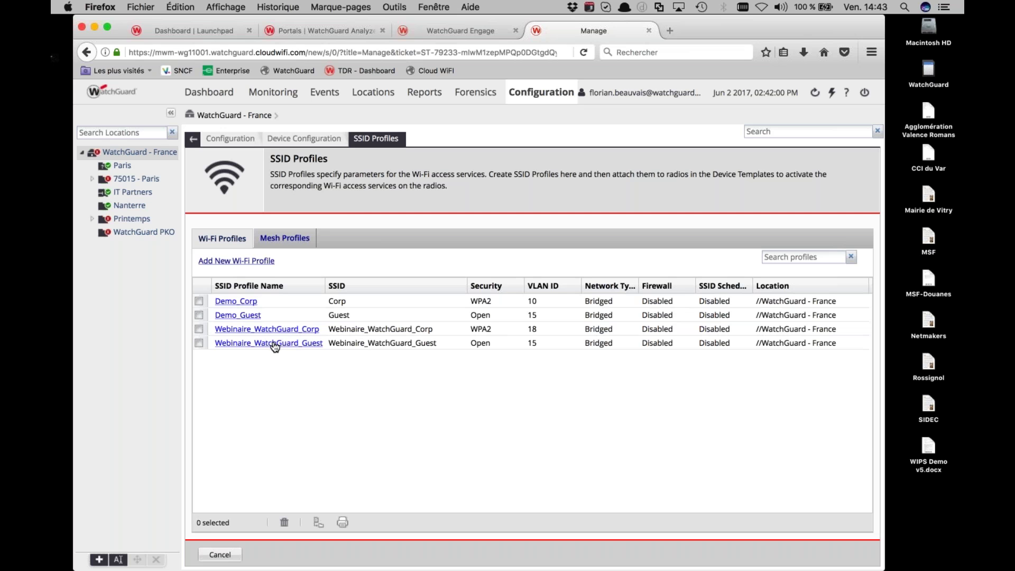
click(275, 344)
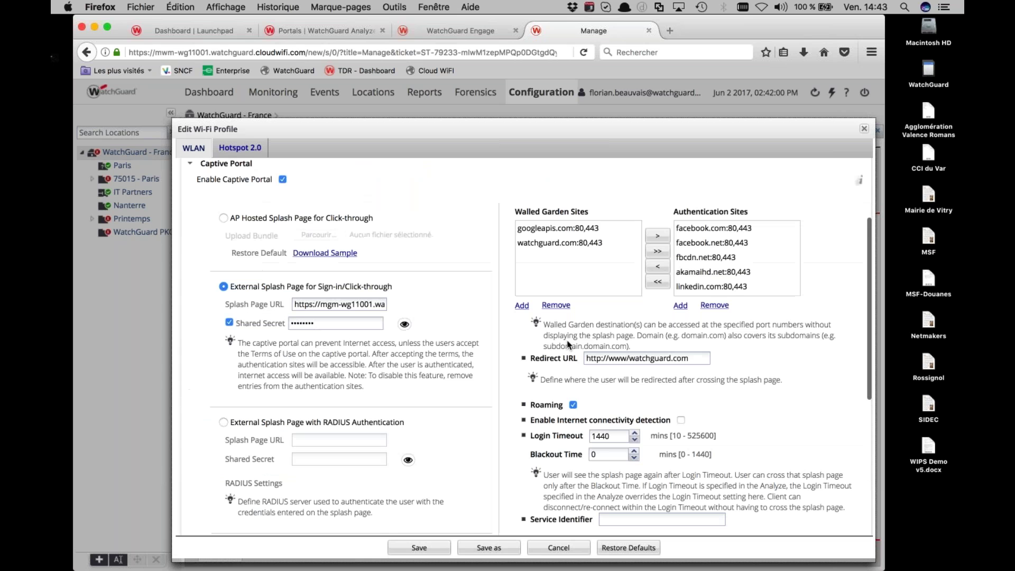
click(628, 358)
key(BackSpace)
text(.)
click(433, 548)
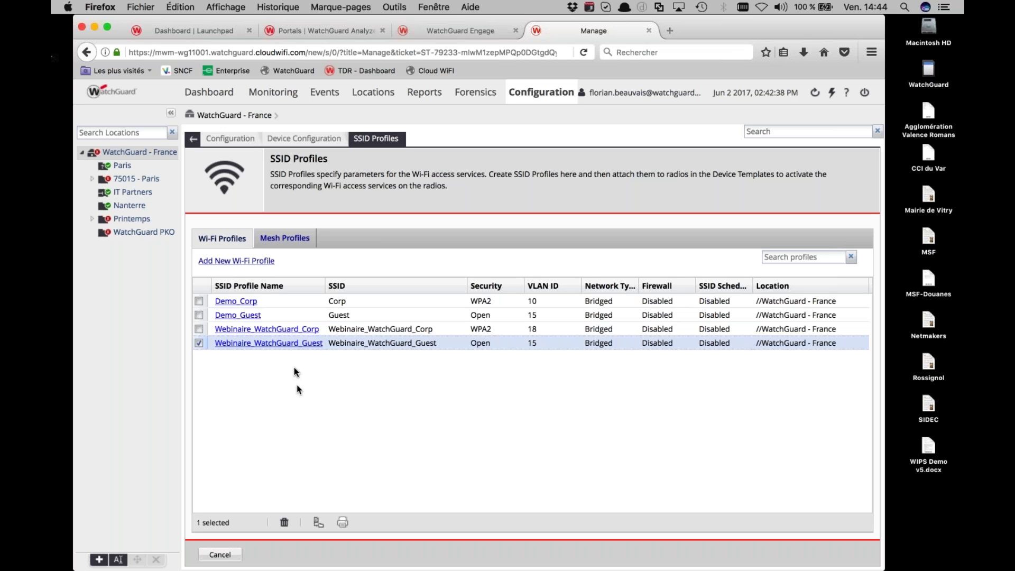
click(305, 144)
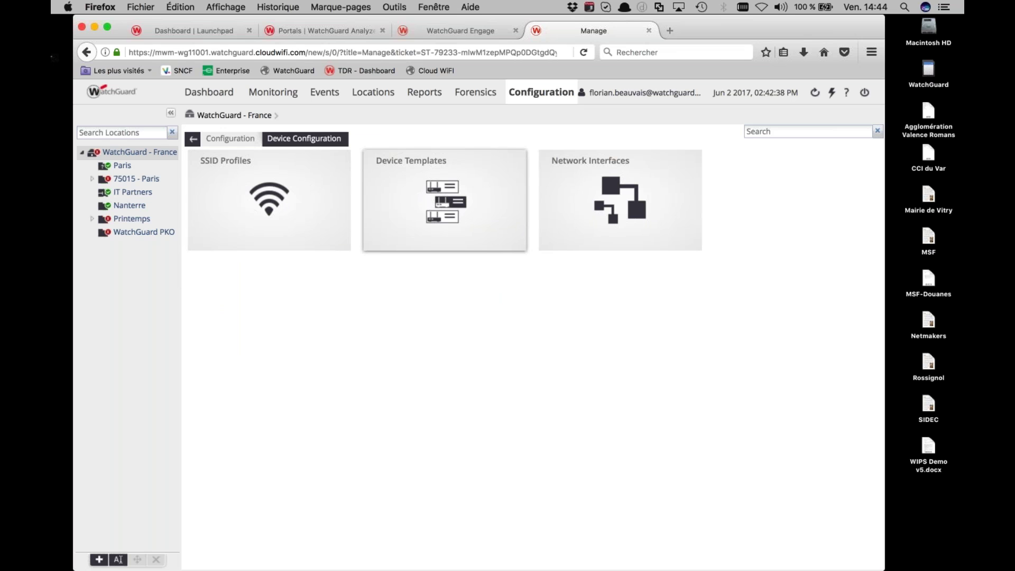
Go to Device Templates and start a new device template with Add Device Template
click(445, 200)
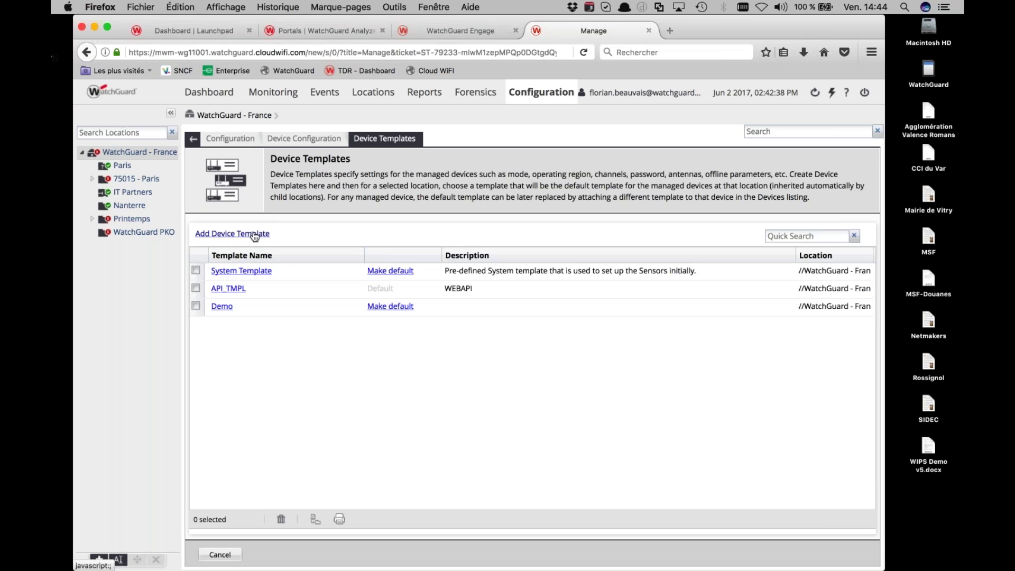
click(348, 241)
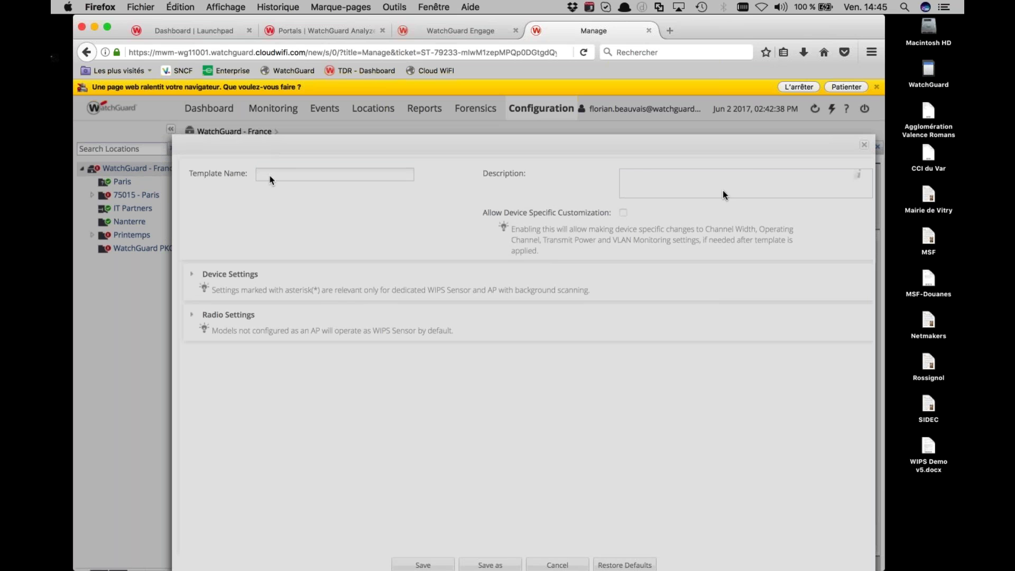
Name the device template Template_Demo and enable monitoring of additional VLAN 30
click(846, 87)
click(341, 153)
text(Template_Demo)
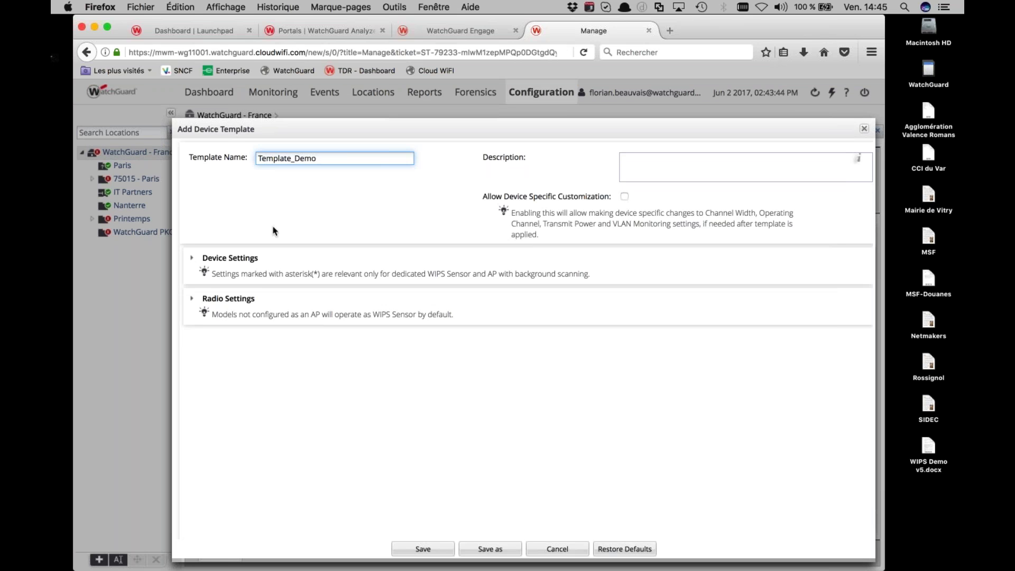
click(239, 259)
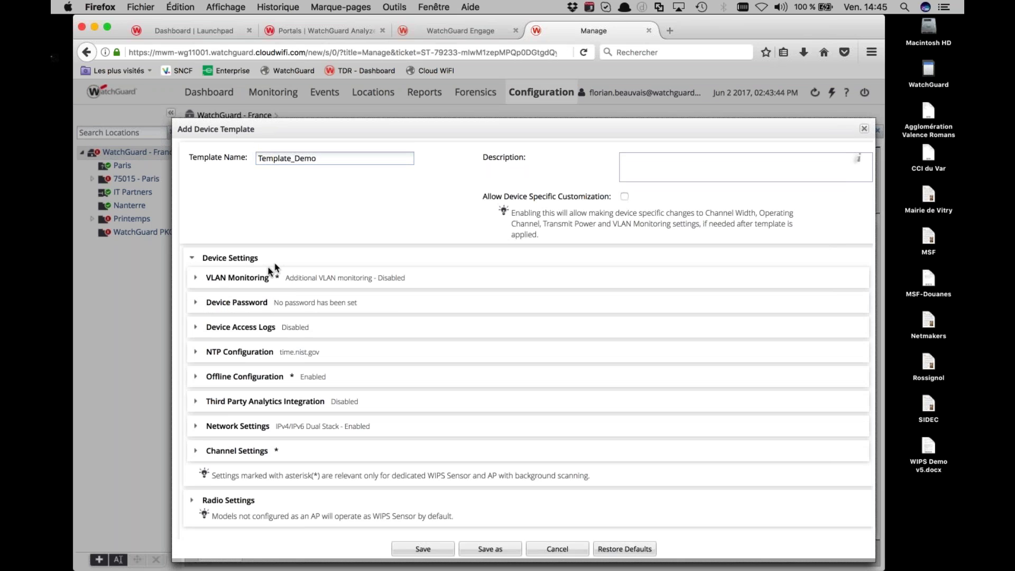
click(255, 279)
click(337, 297)
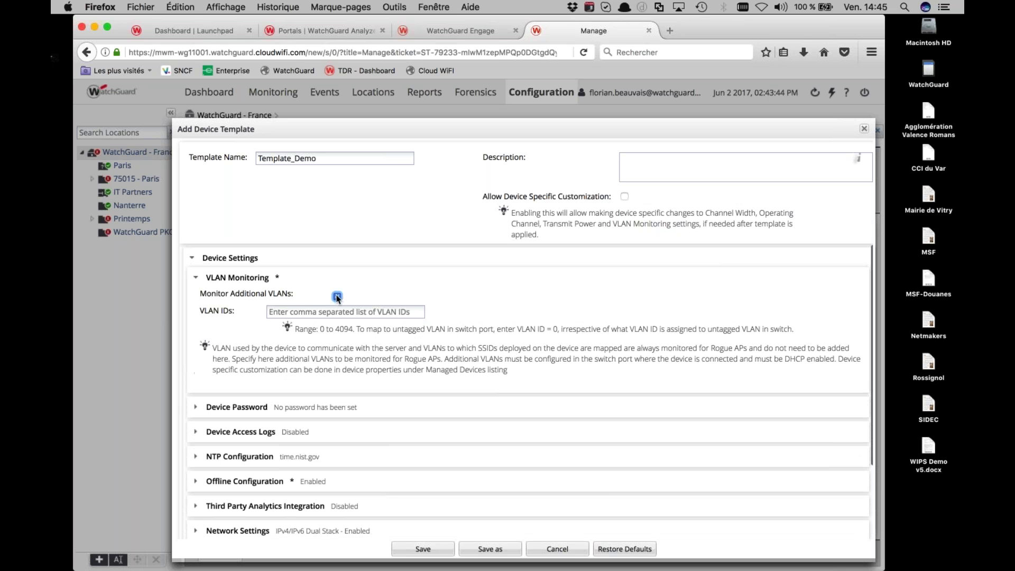
text(30)
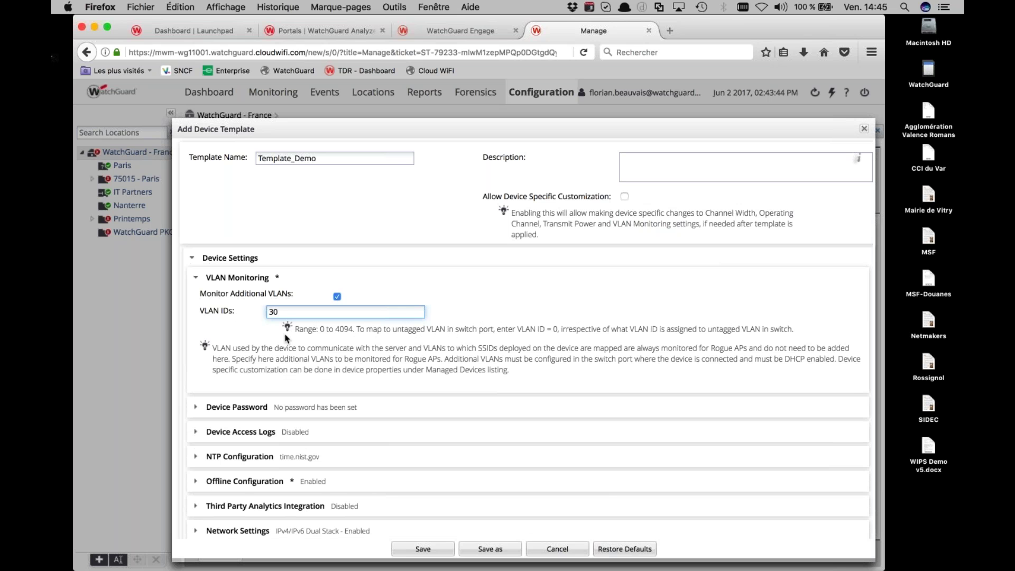
scroll(285, 339, down, 1)
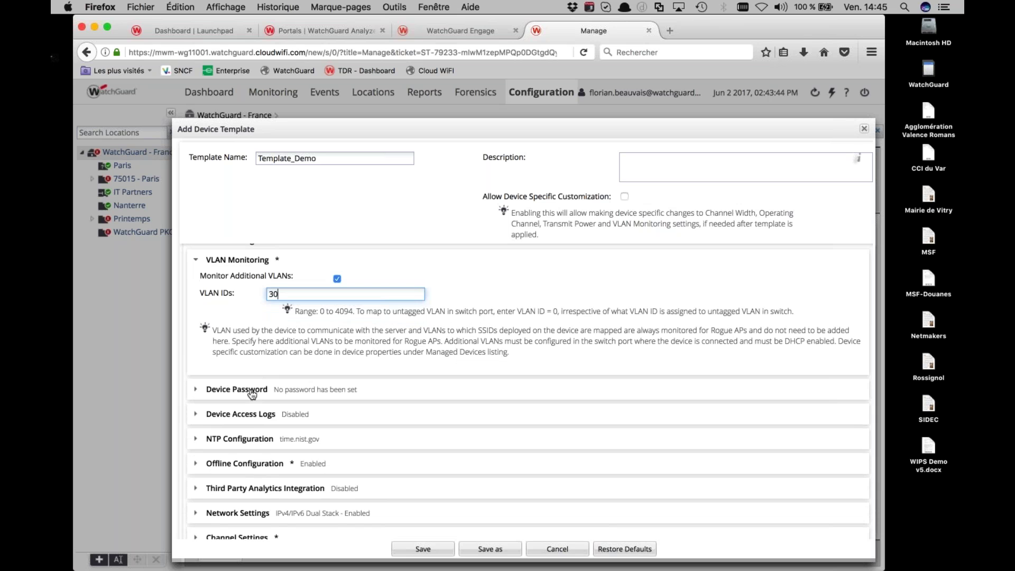
Enter and confirm a new device password, then review the NTP server settings
click(252, 390)
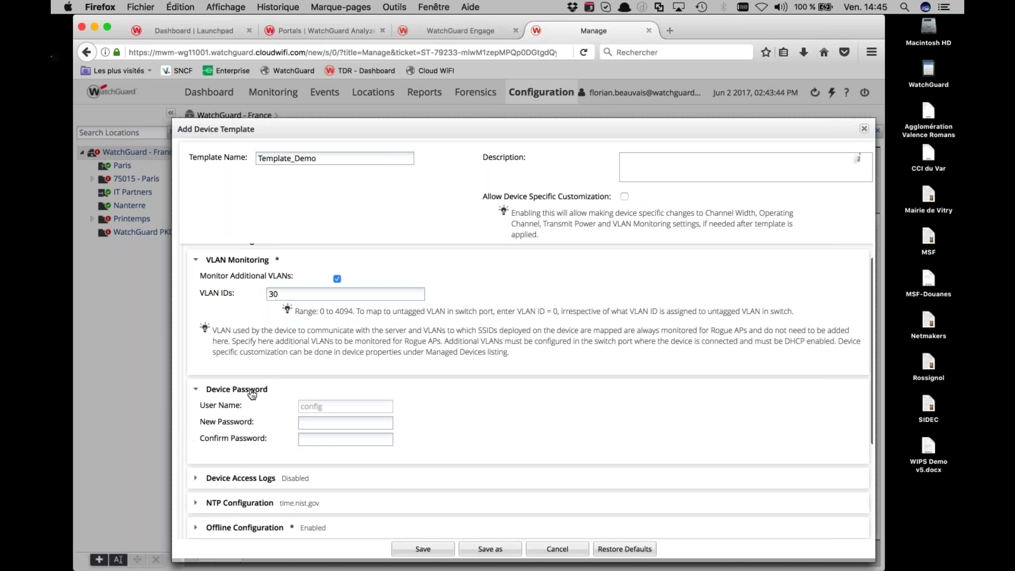
click(306, 422)
text(••••••)
key(BackSpace)
key(BackSpace)
key(BackSpace)
key(BackSpace)
key(BackSpace)
key(BackSpace)
text(••••••)
key(Tab)
text(••••••)
scroll(332, 425, down, 2)
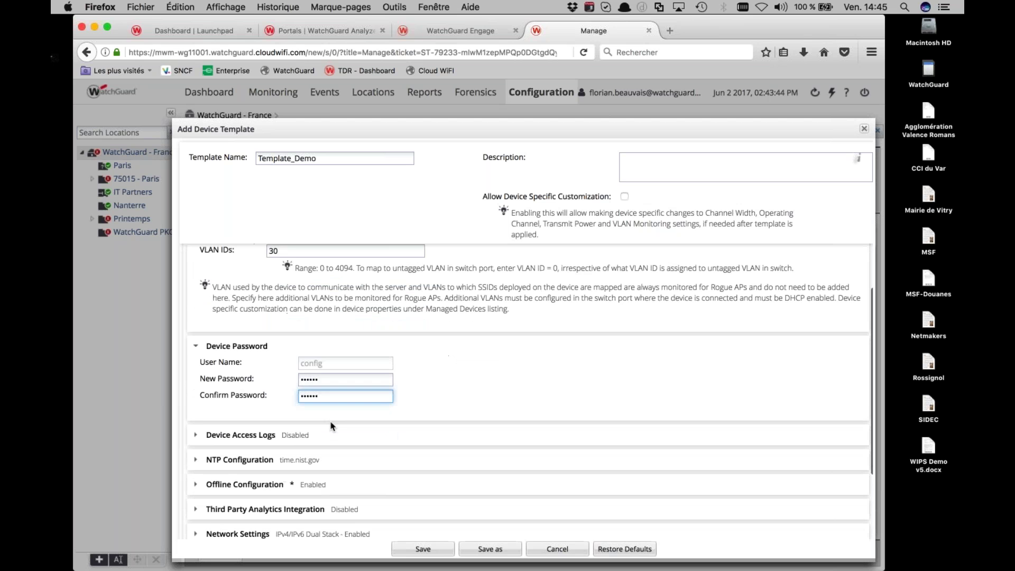
scroll(330, 423, down, 1)
click(239, 445)
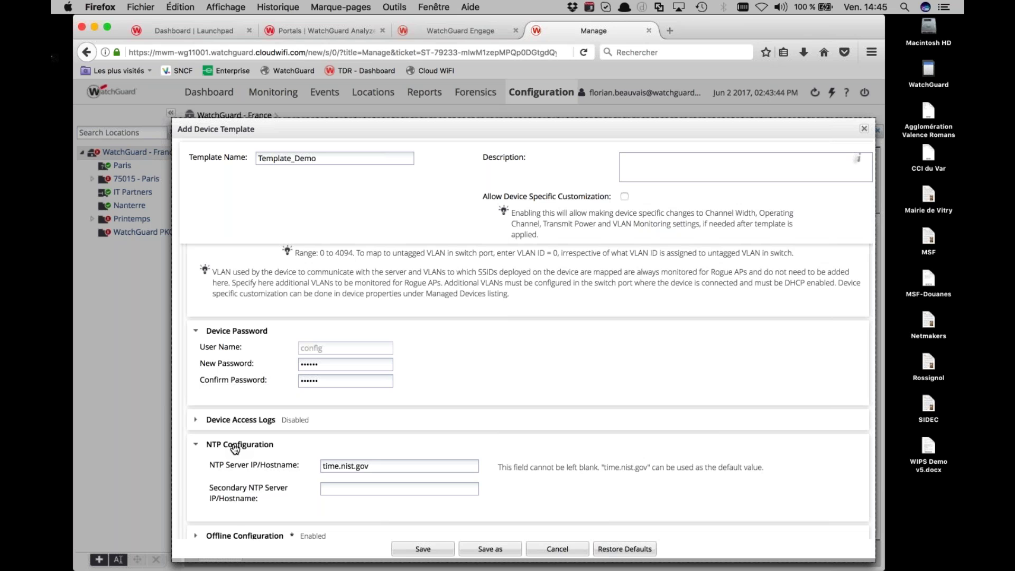
click(235, 447)
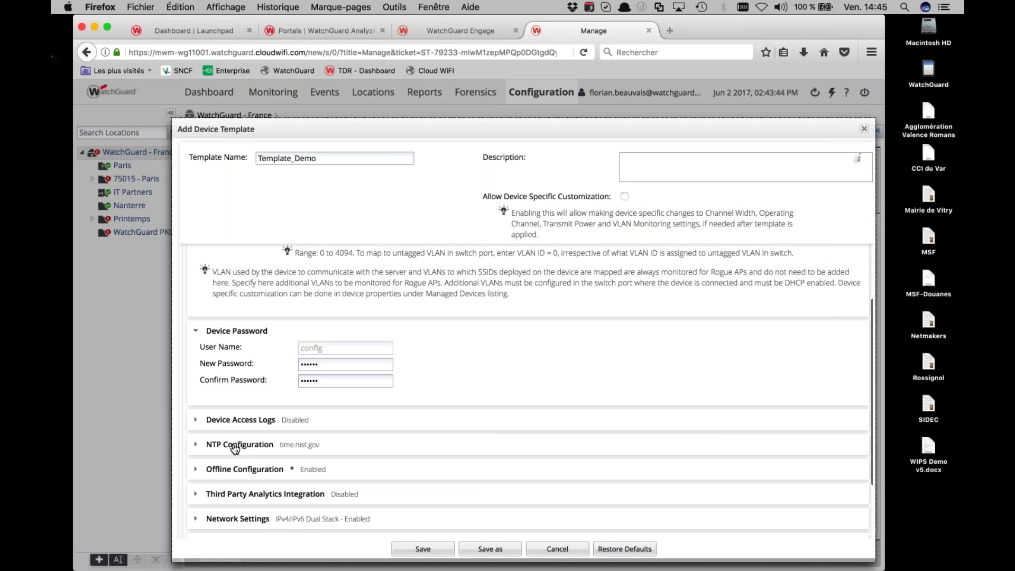
scroll(235, 448, down, 1)
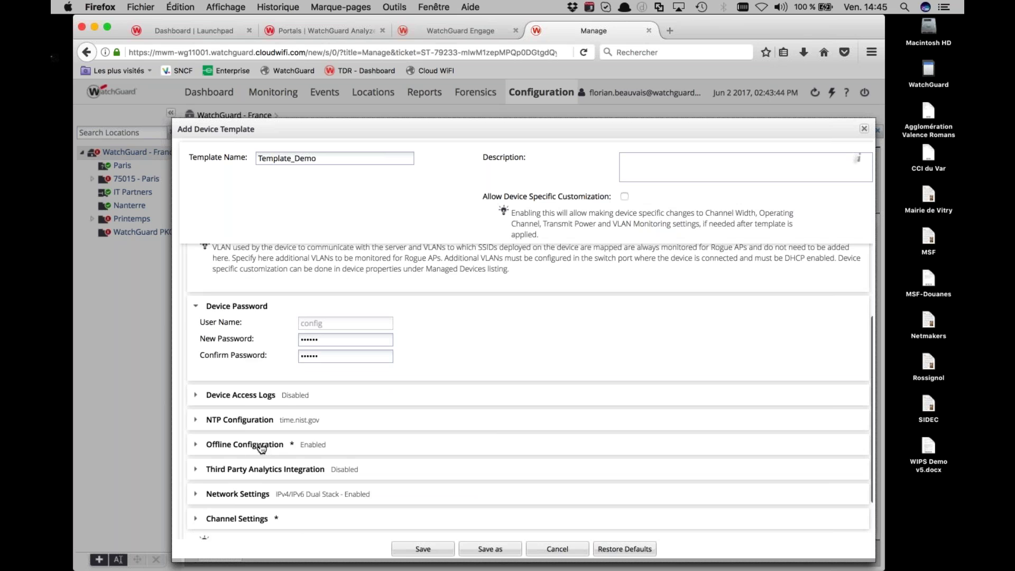
scroll(261, 448, down, 2)
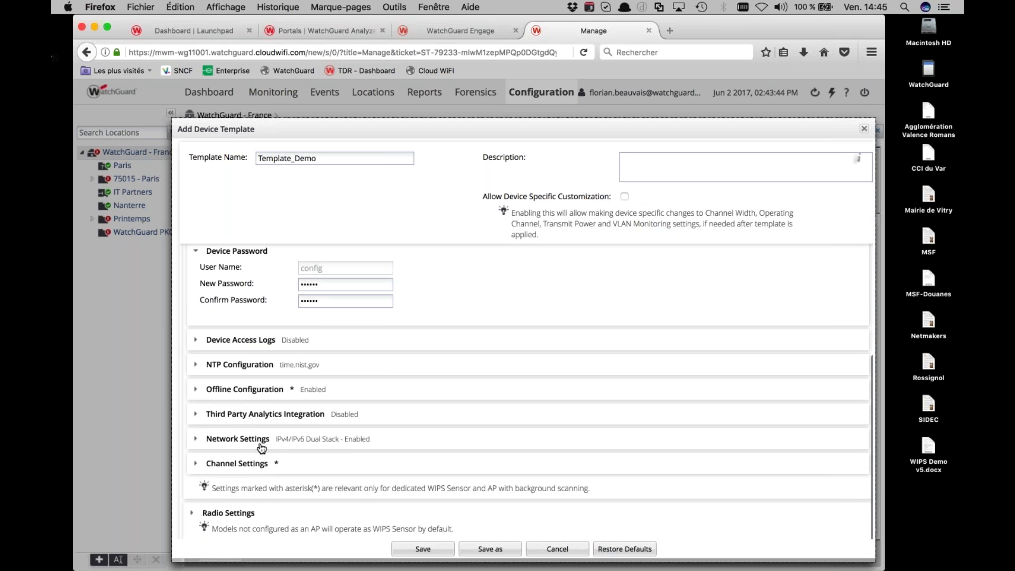
Define the template's radio settings for the AP120 model
click(194, 514)
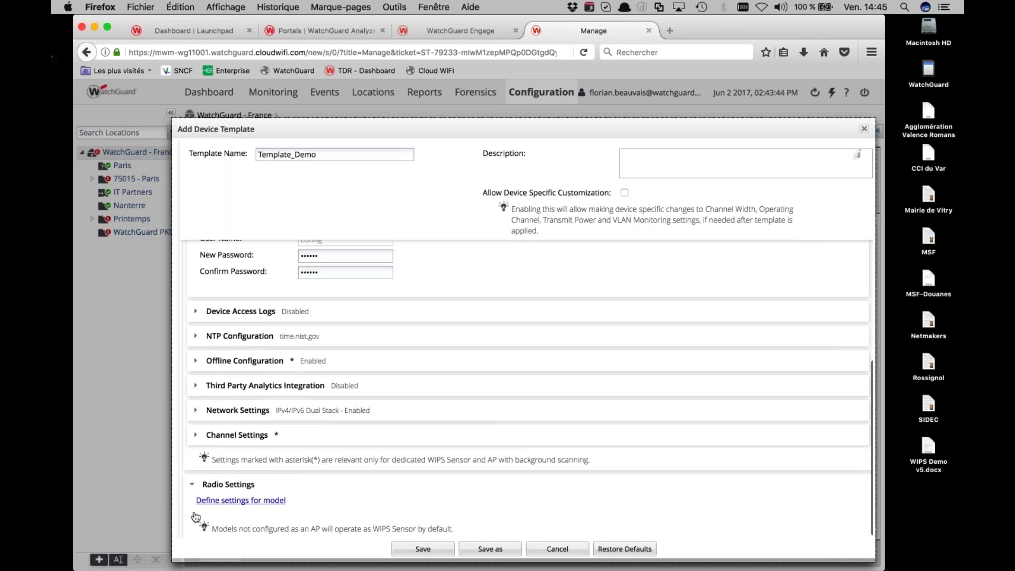
click(253, 500)
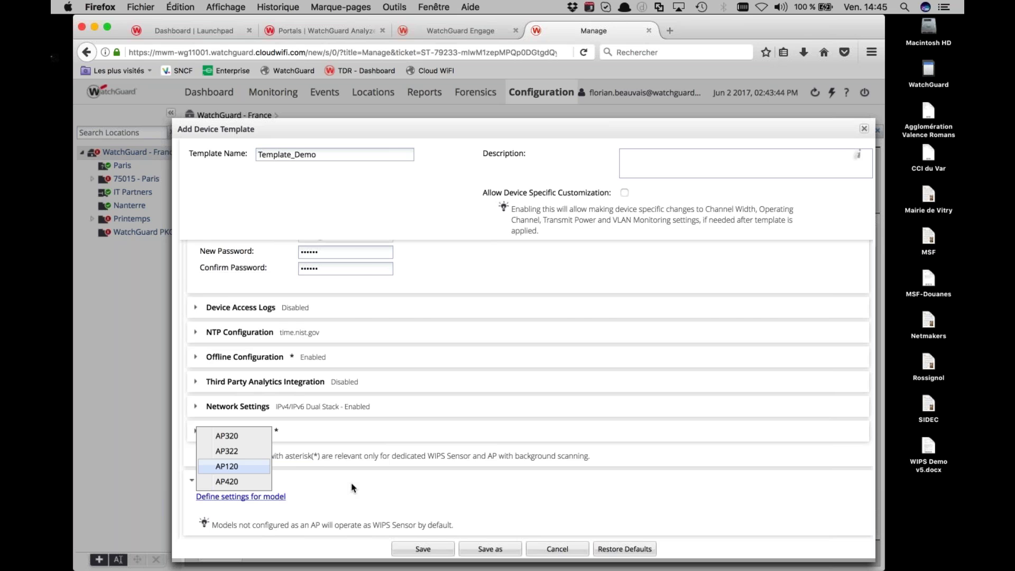
key(Return)
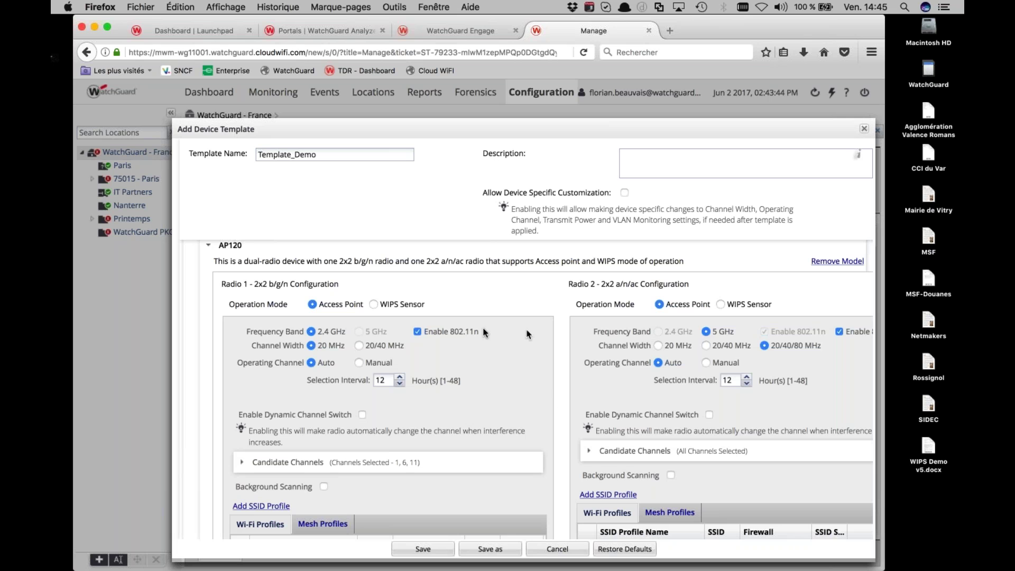
scroll(484, 333, down, 1)
scroll(484, 332, down, 3)
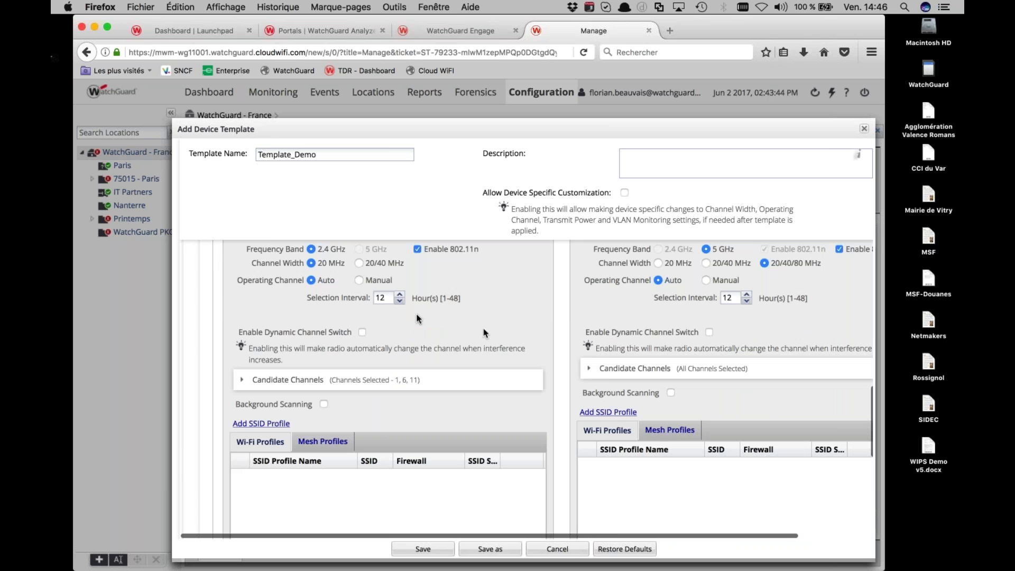
scroll(373, 309, up, 4)
scroll(373, 309, down, 4)
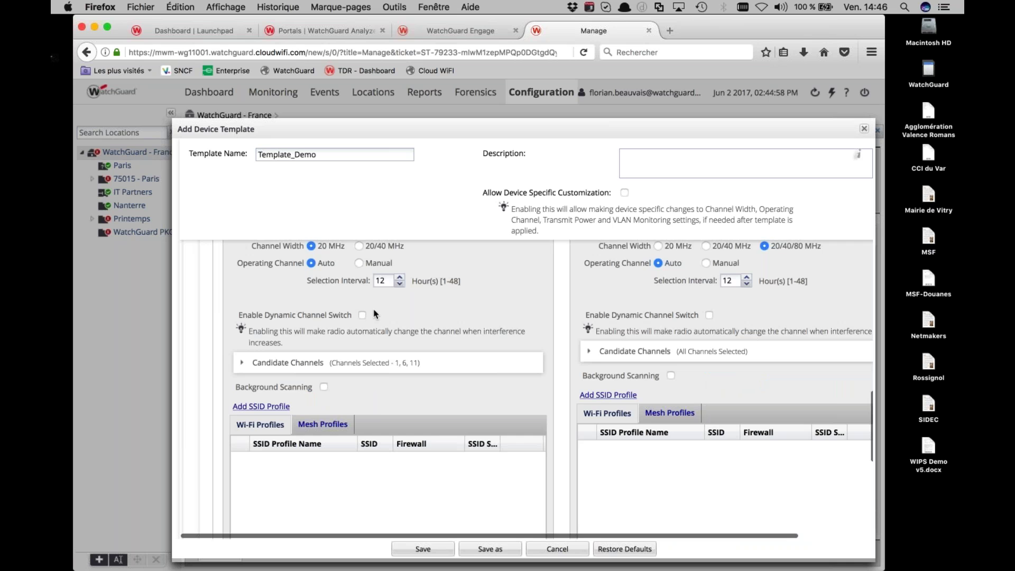
scroll(374, 314, down, 1)
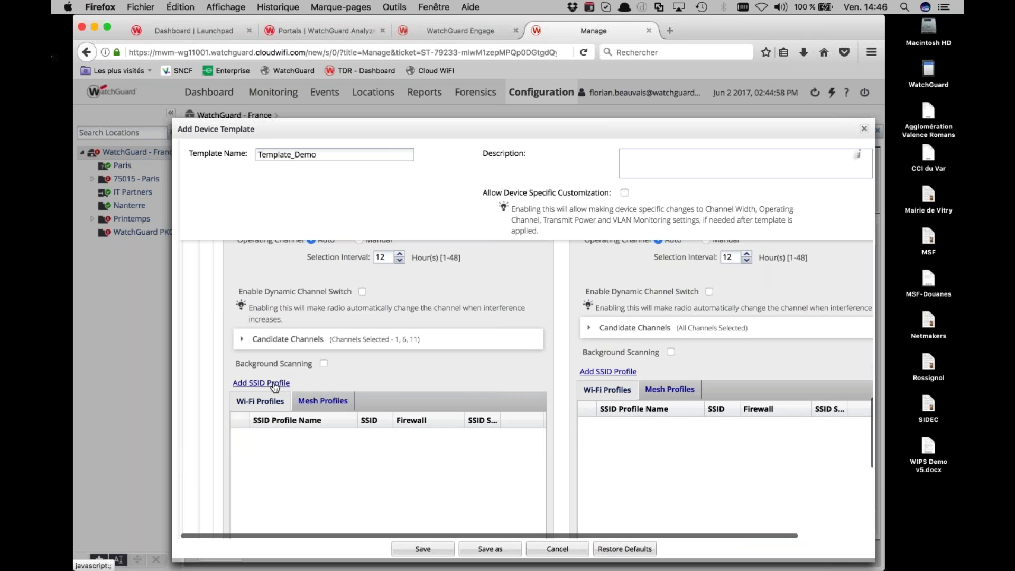
Add both Webinaire SSID profiles to radio 1 and radio 2, then save Template_Demo
click(275, 386)
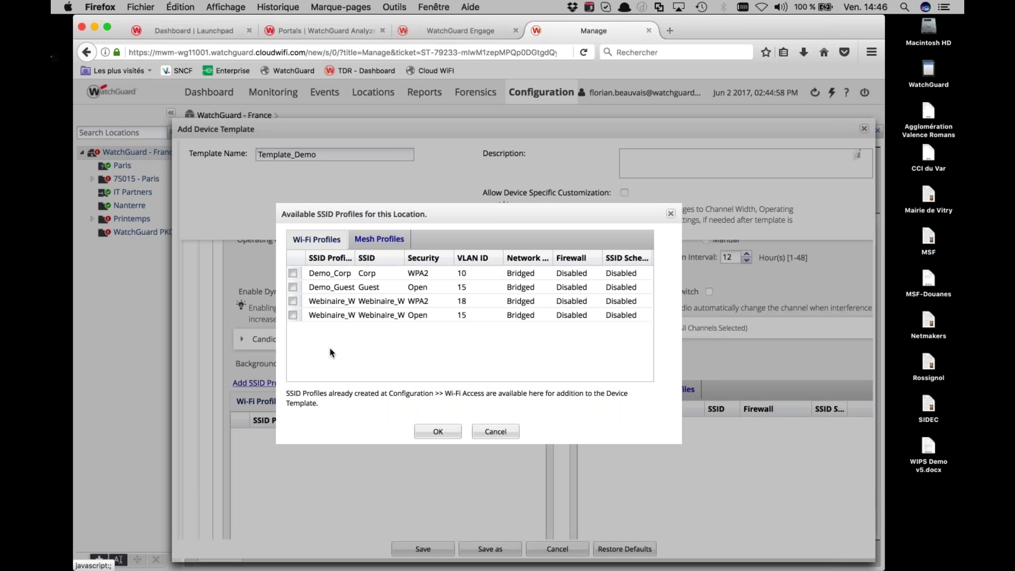
click(292, 301)
click(293, 315)
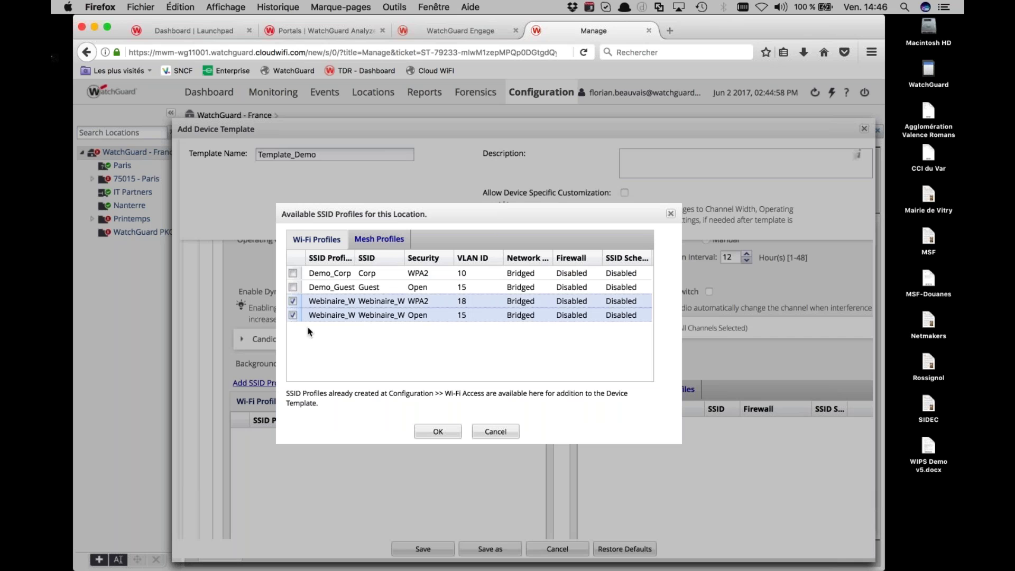
click(423, 432)
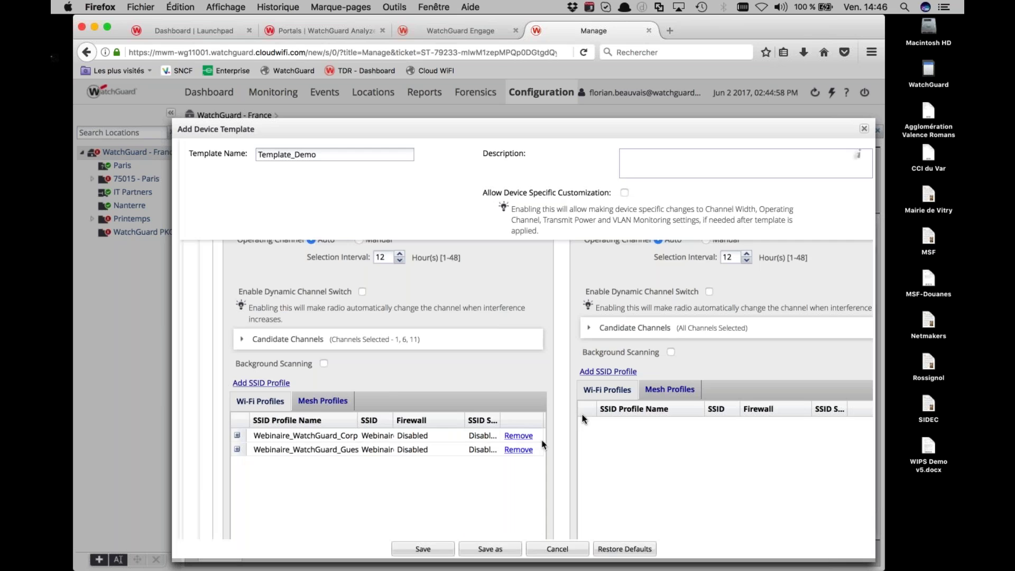
click(612, 373)
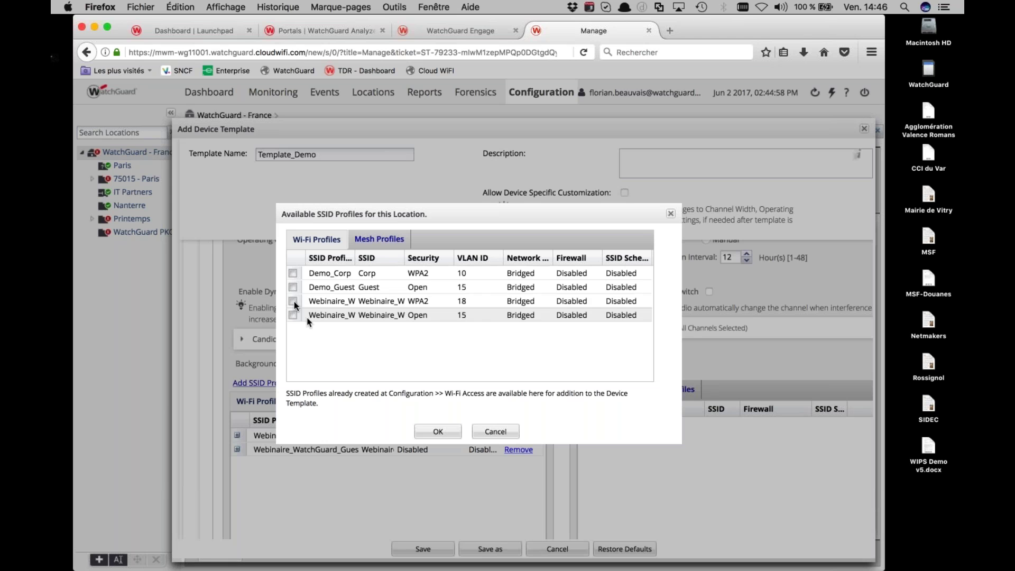
click(292, 301)
click(292, 315)
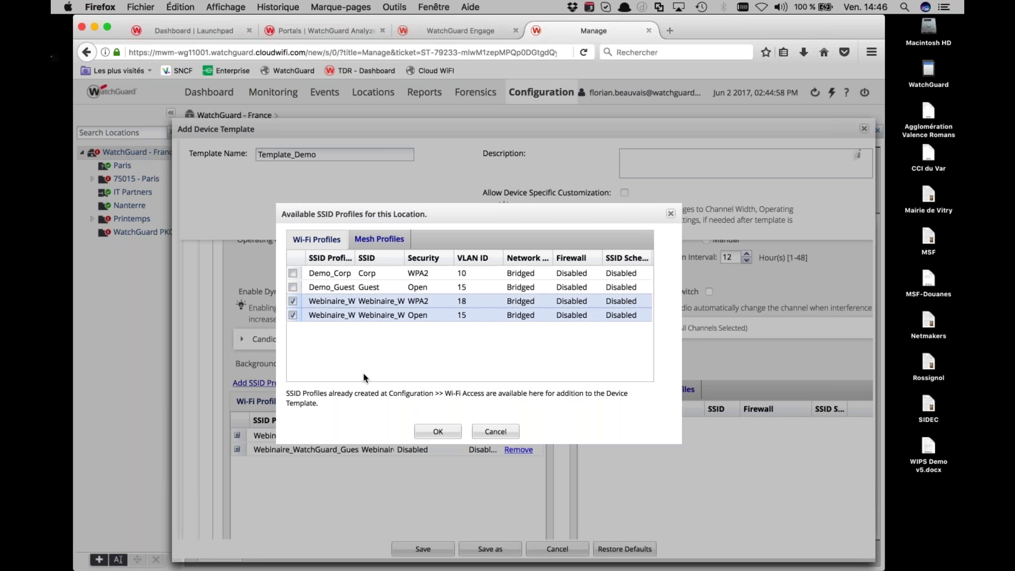
click(434, 435)
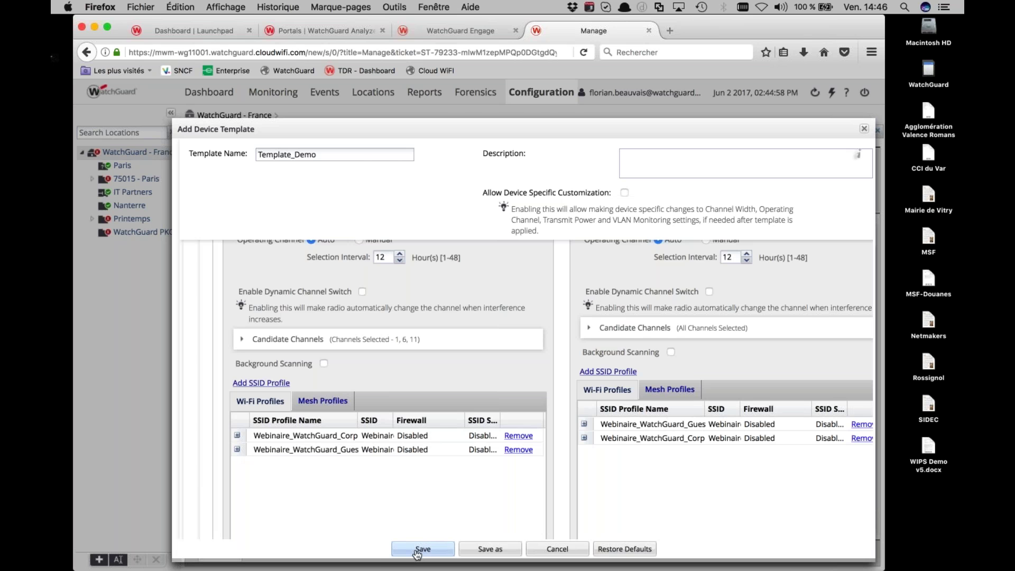
click(417, 551)
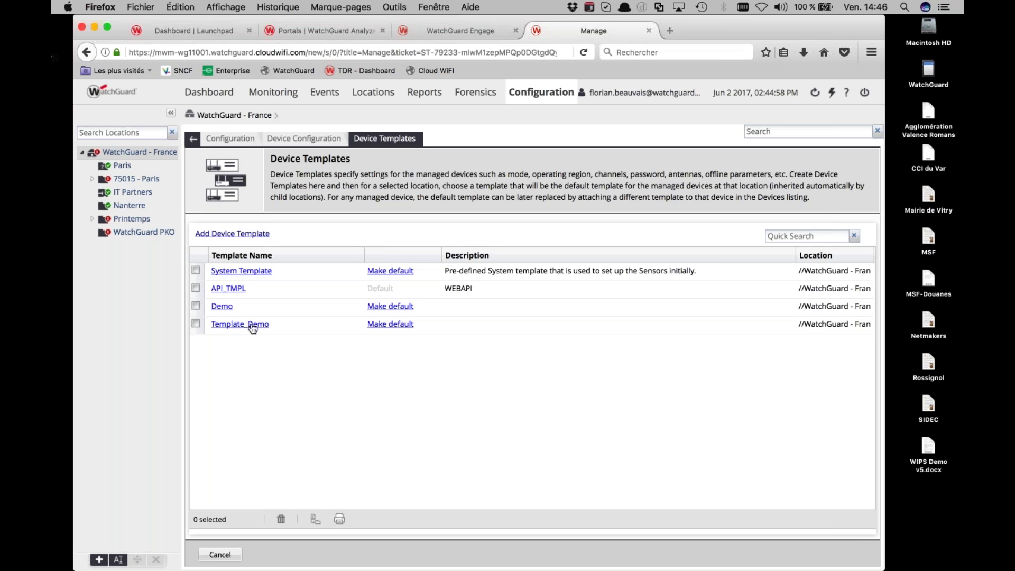
In Managed Devices, switch the AP120 to Template_Demo, accepting the possible reboot
click(278, 99)
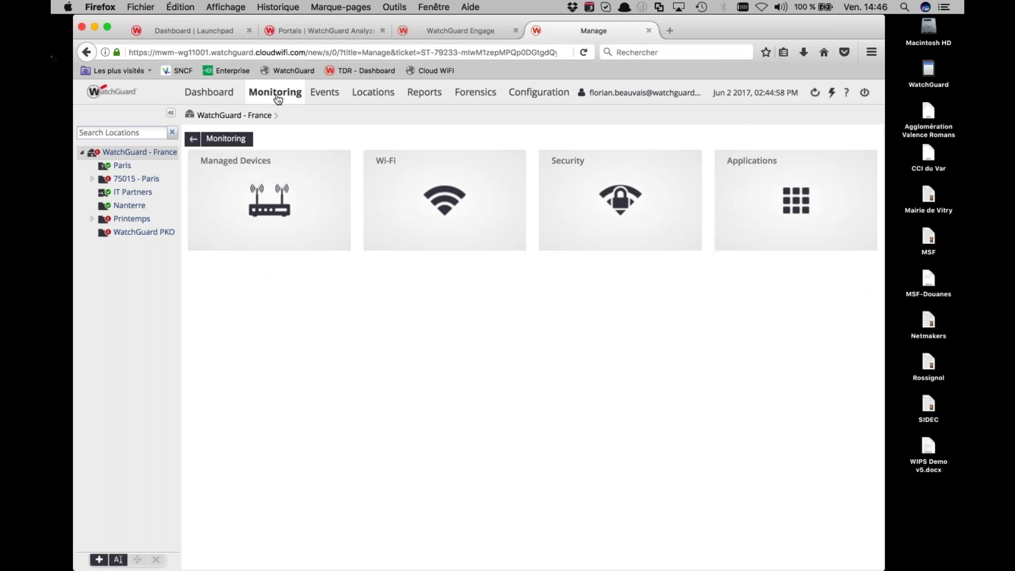
click(282, 184)
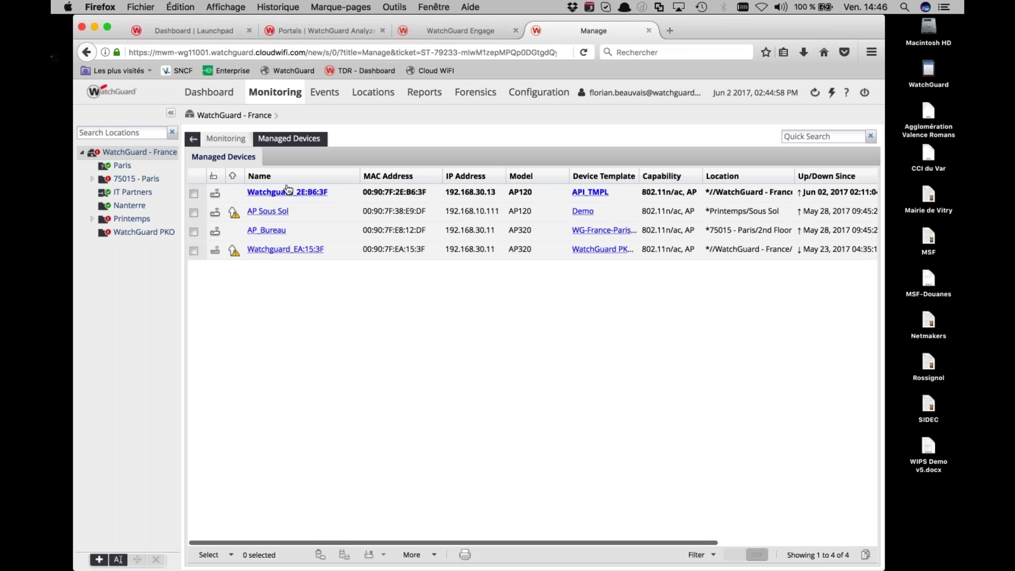
click(582, 194)
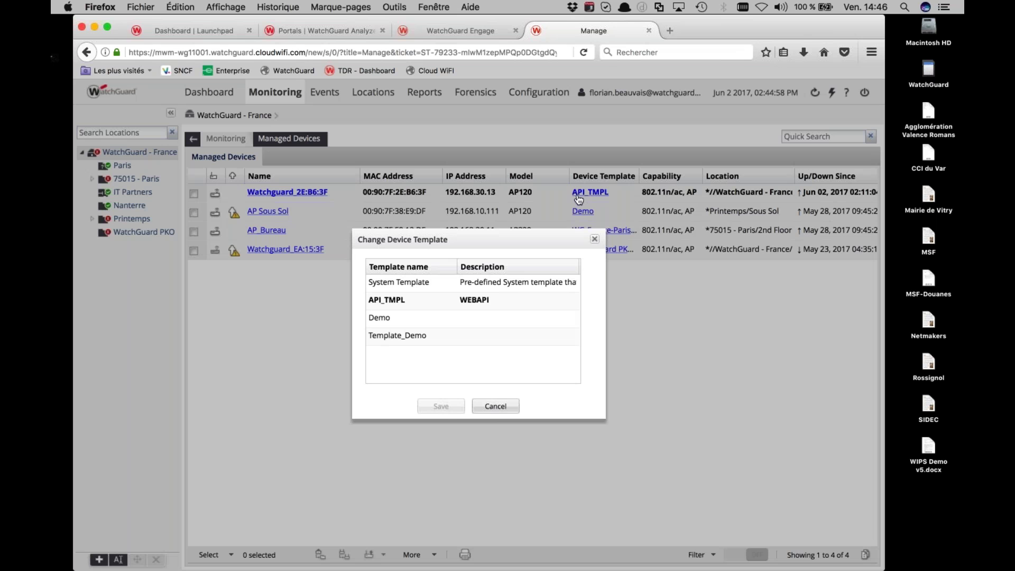
click(448, 335)
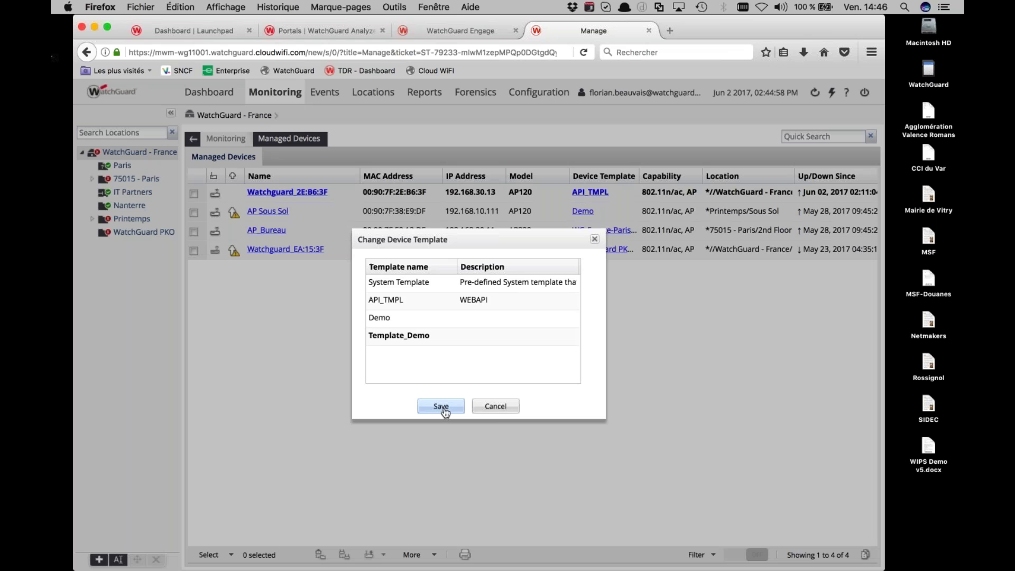
click(442, 406)
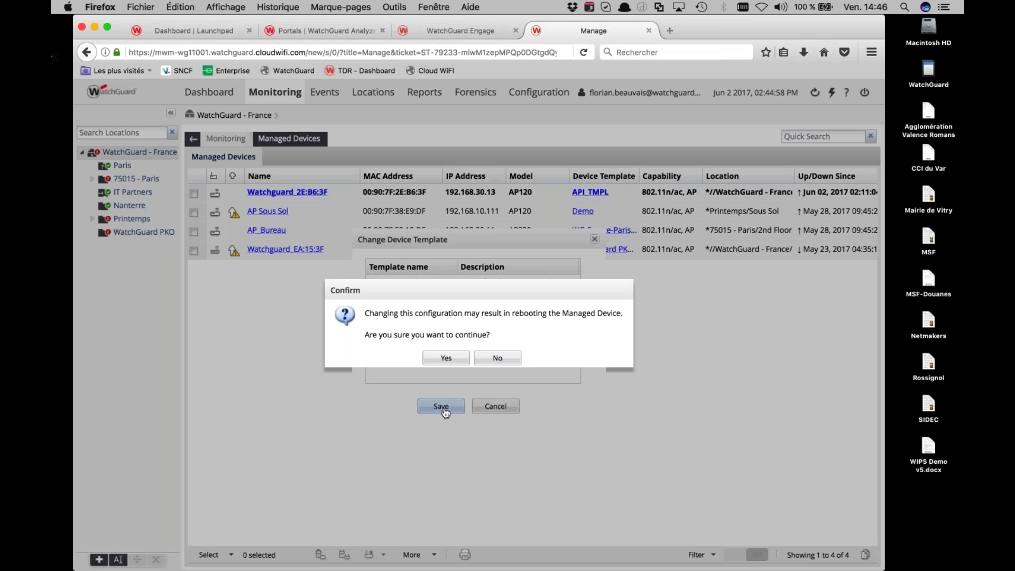
click(446, 358)
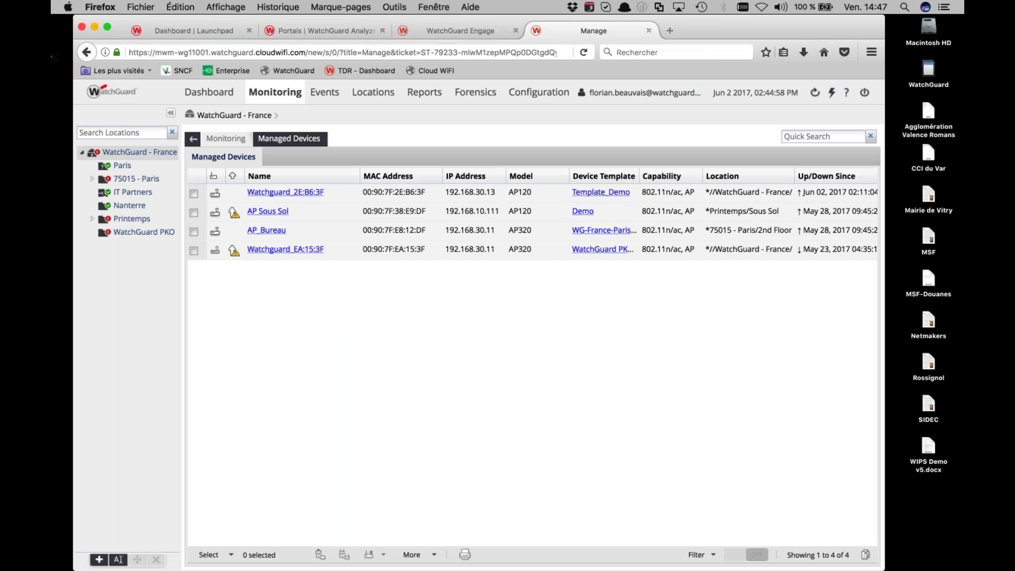
key(alt+space)
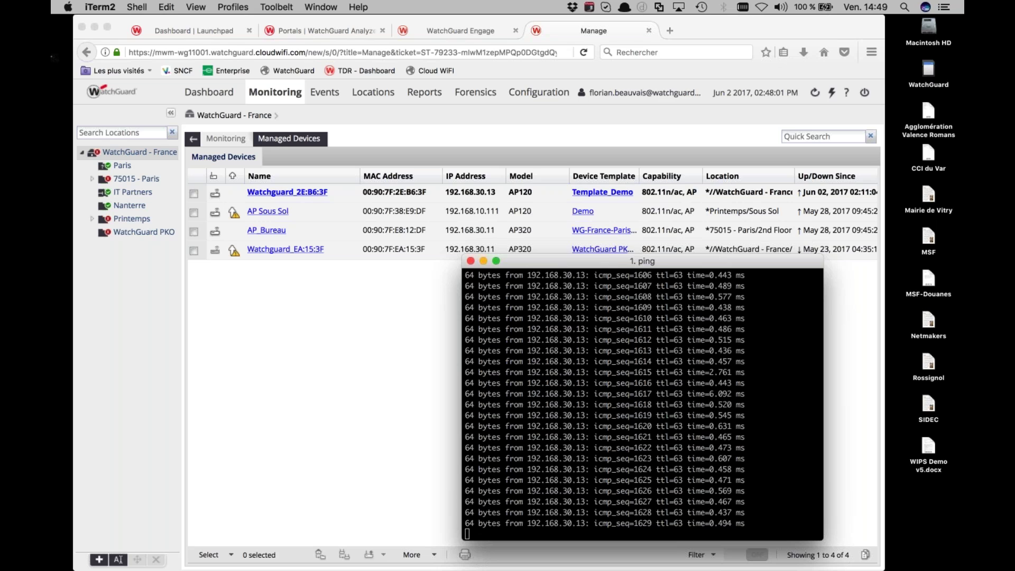
Open Policy Manager for 75015_2ND_M400 from System Manager and show its network configuration
key(ctrl+Up)
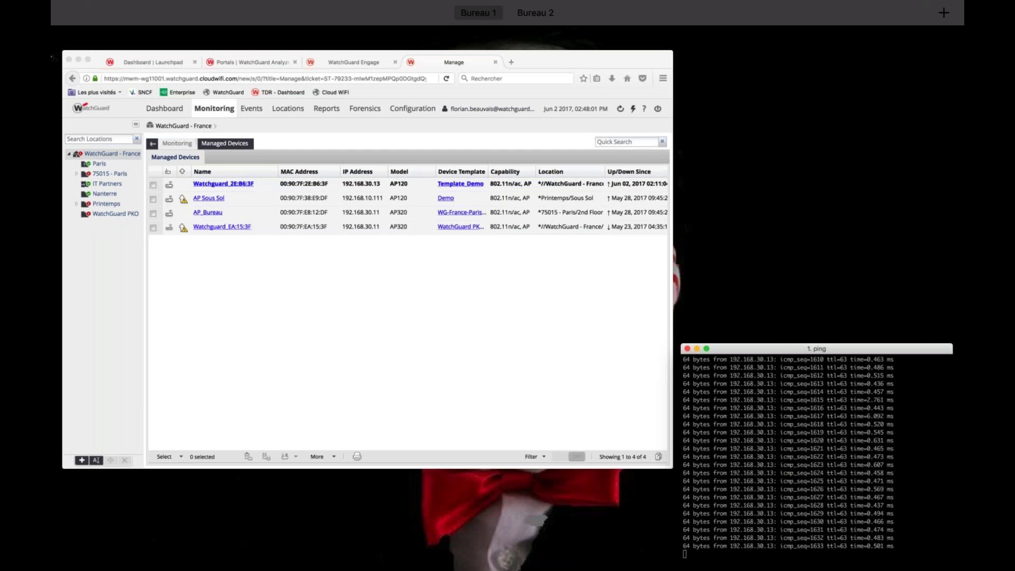
key(ctrl+Up)
key(super+Tab)
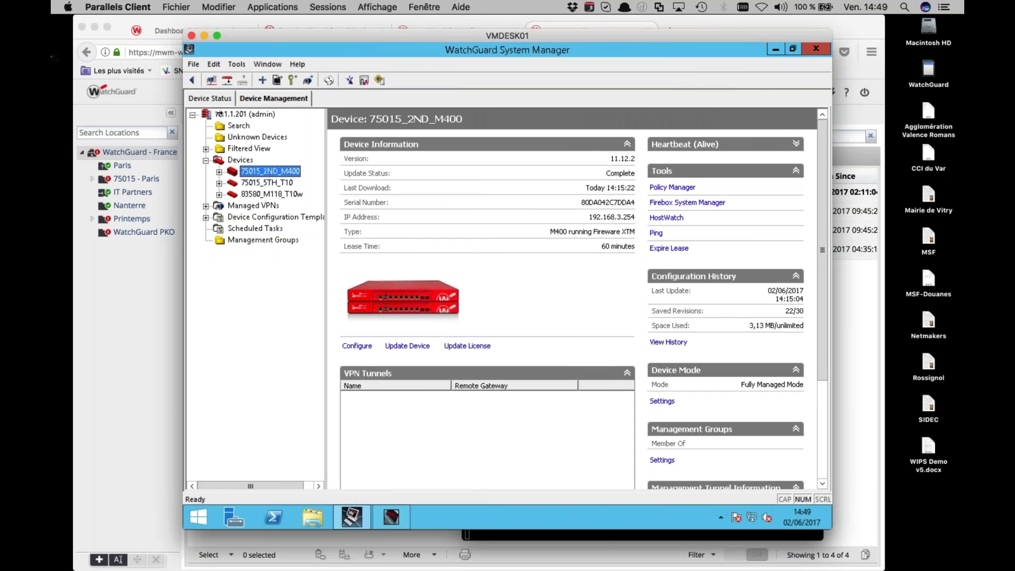
click(682, 187)
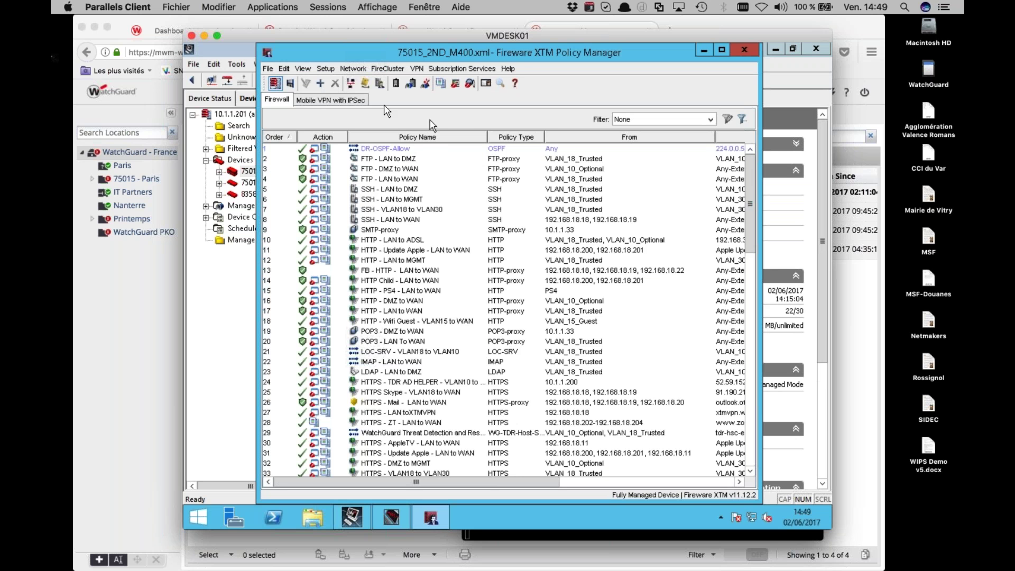
click(350, 69)
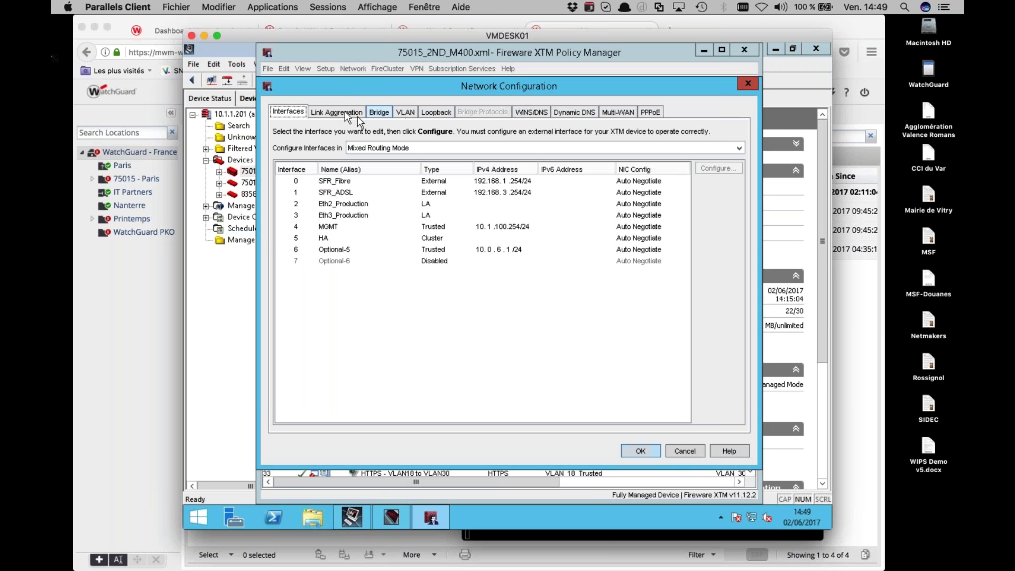
Open LAG_2 under Link Aggregation and untick its tagged VLAN 30
click(336, 112)
click(305, 164)
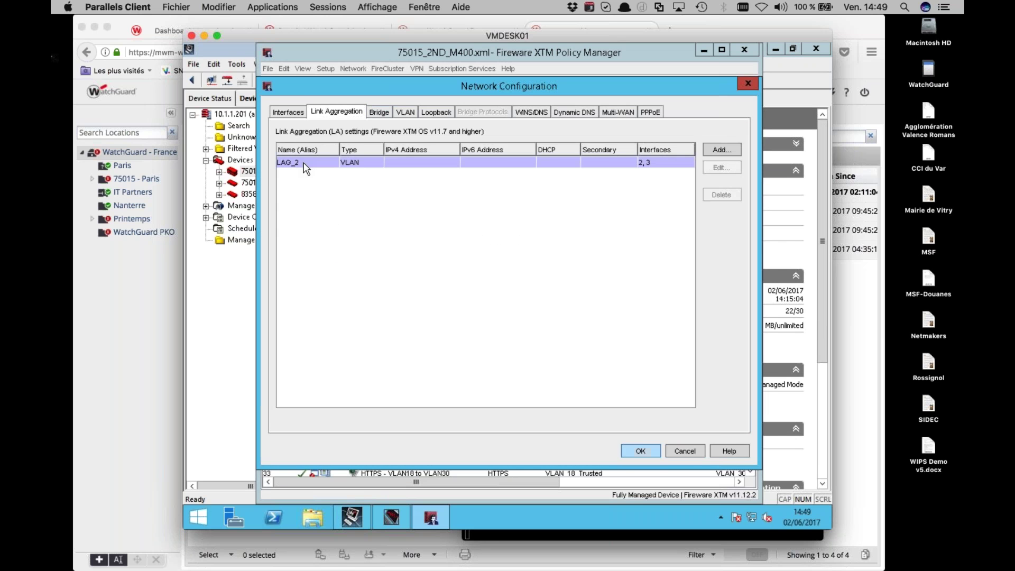
double_click(305, 163)
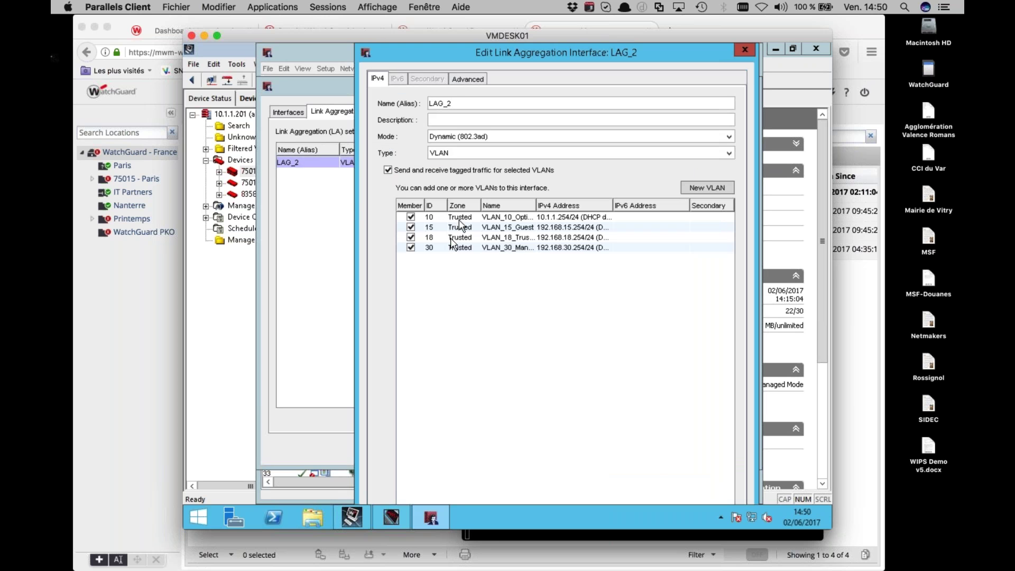
click(411, 247)
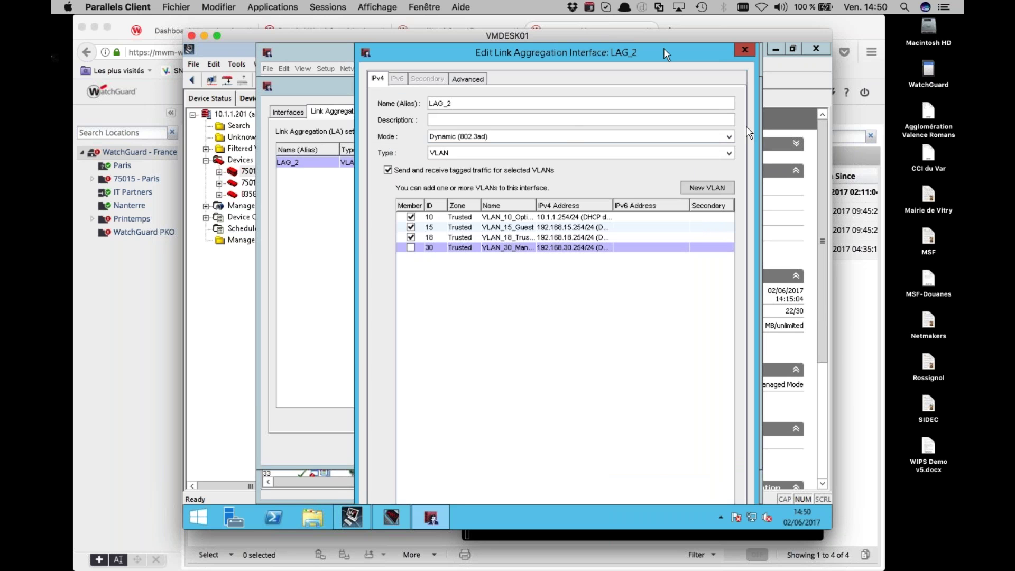
click(816, 296)
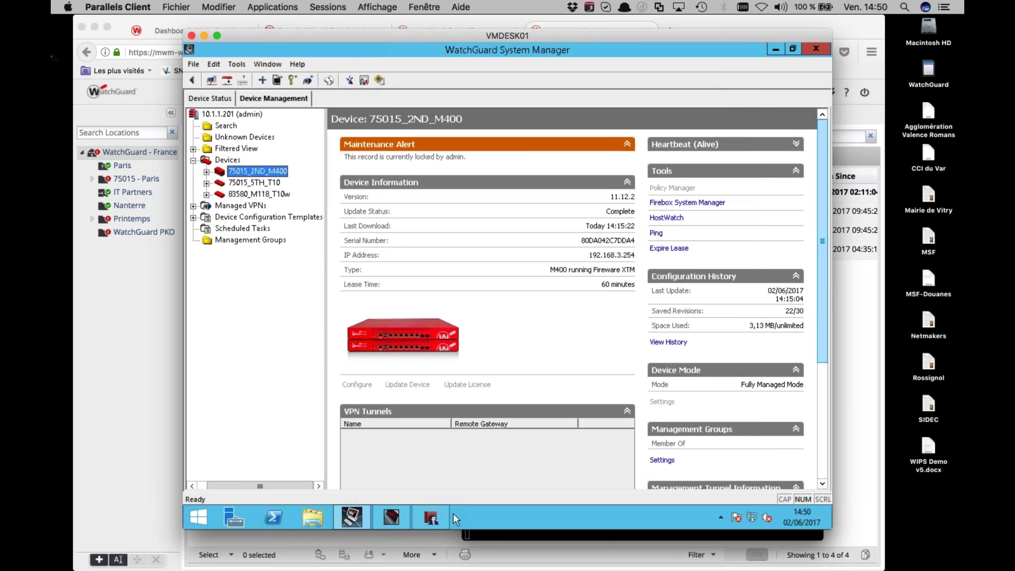
click(431, 518)
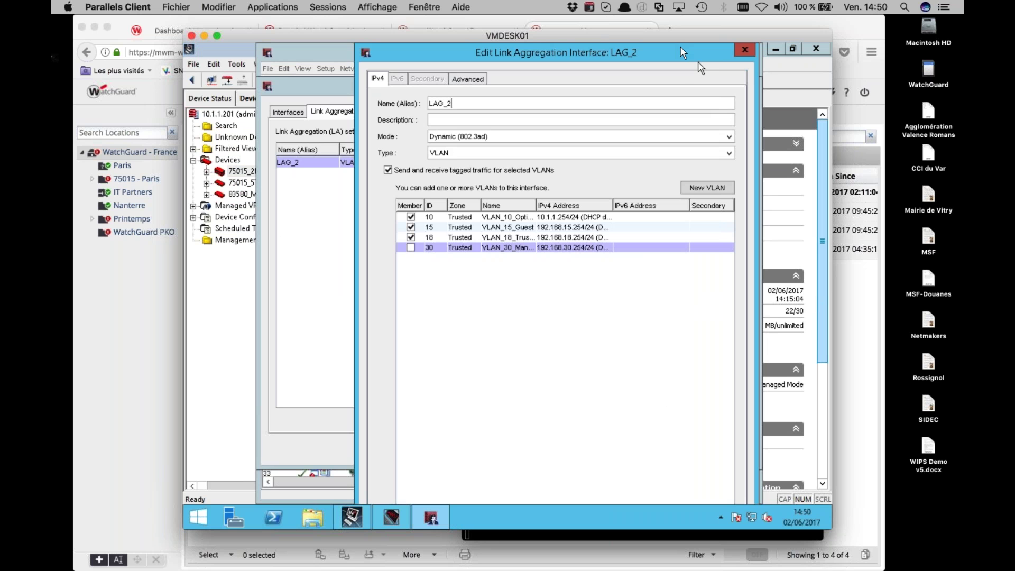
Allow untagged traffic on LAG_2 with VLAN_30_Management, then cancel the edit dialog
drag(681, 45, 668, 97)
drag(650, 44, 650, 45)
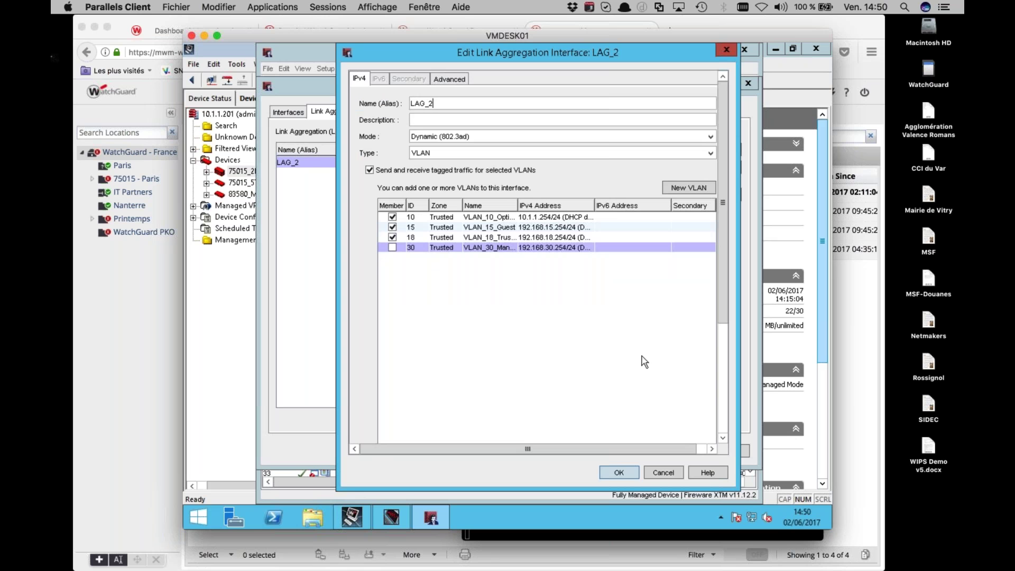
scroll(682, 361, down, 1)
scroll(725, 362, down, 8)
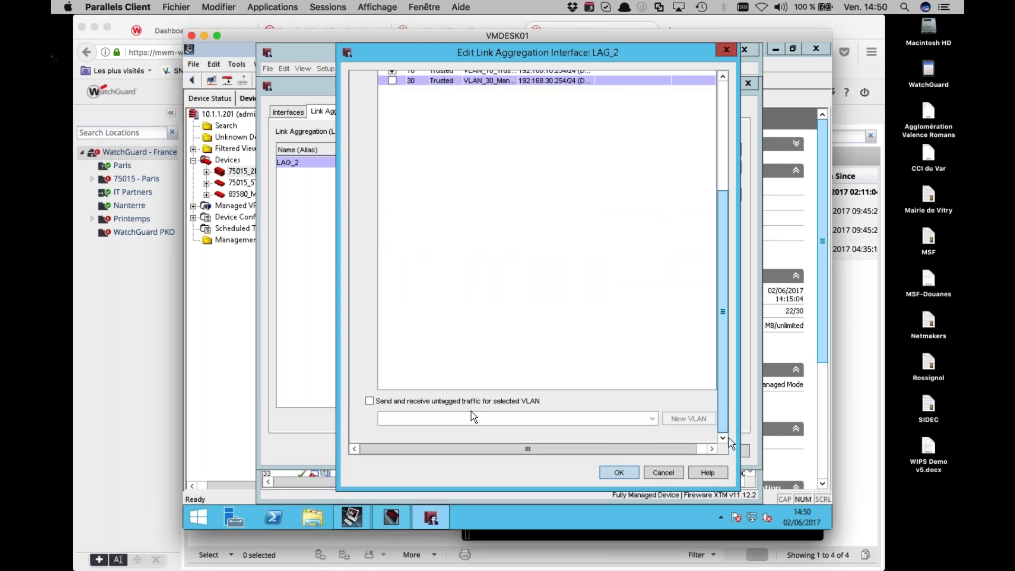
click(460, 404)
click(442, 418)
click(436, 465)
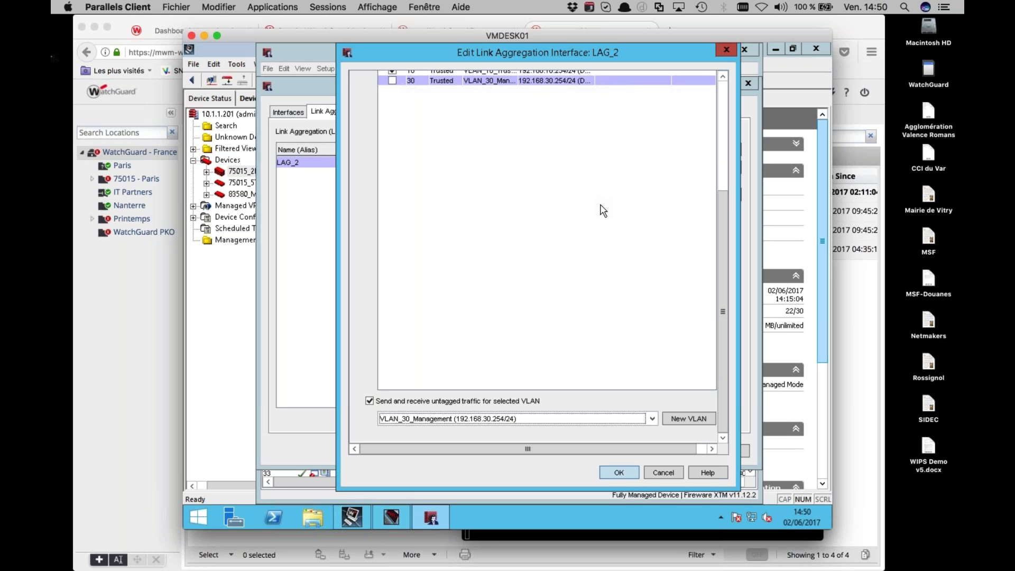
click(665, 472)
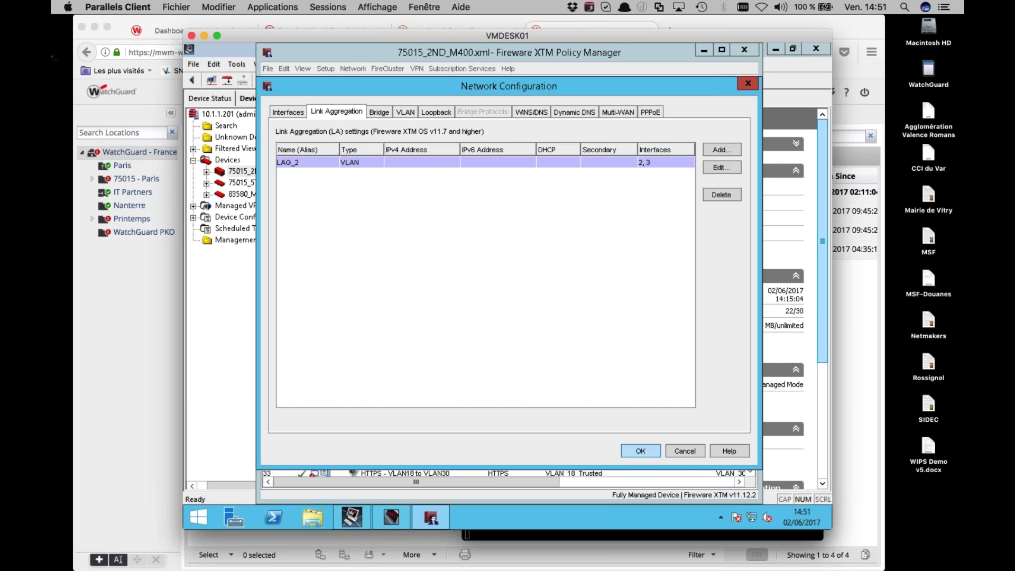
key(super+Tab)
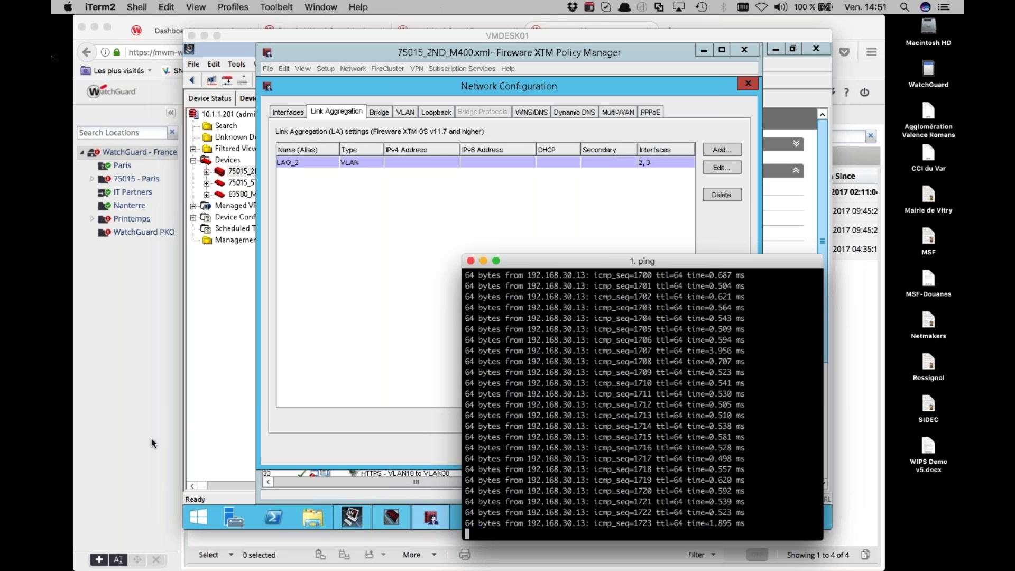
key(ctrl+c)
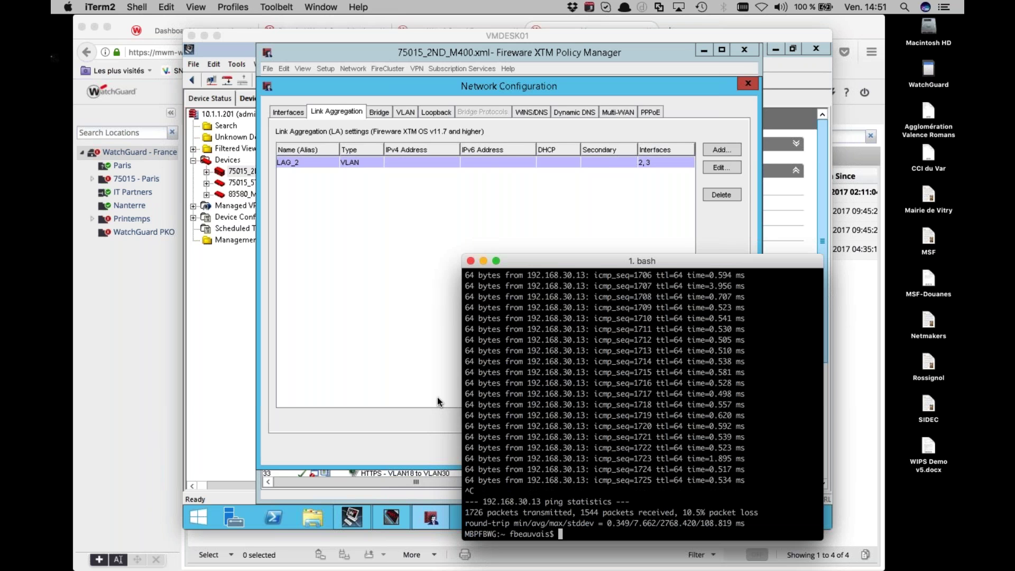
text(ssh config@192.168.30)
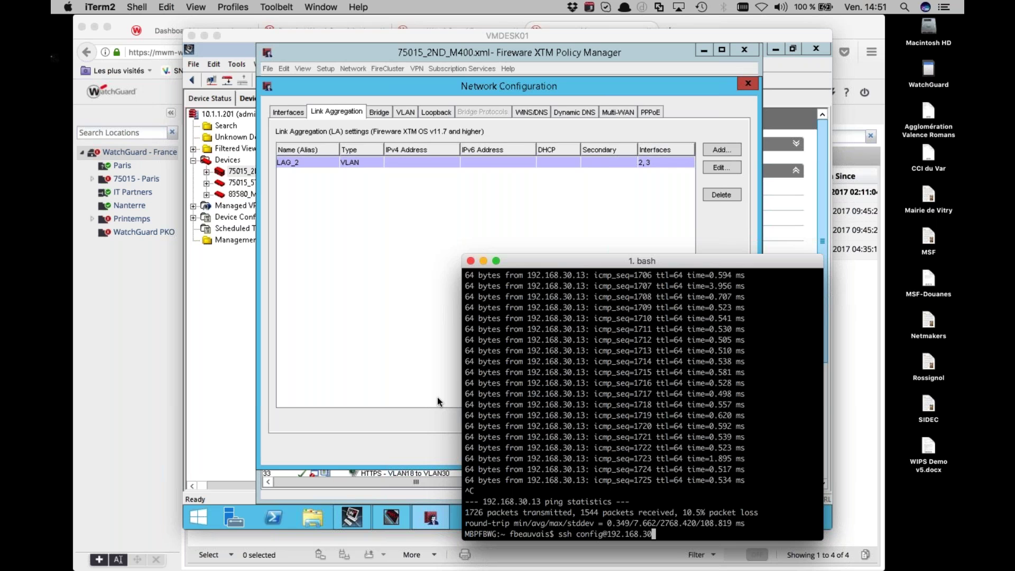
text(.13)
key(Return)
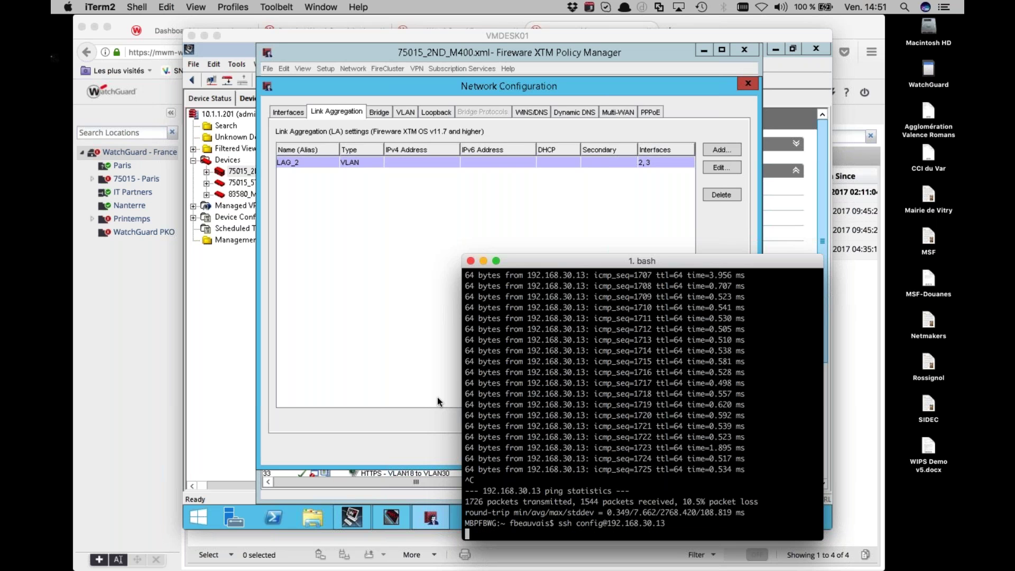
text(yes)
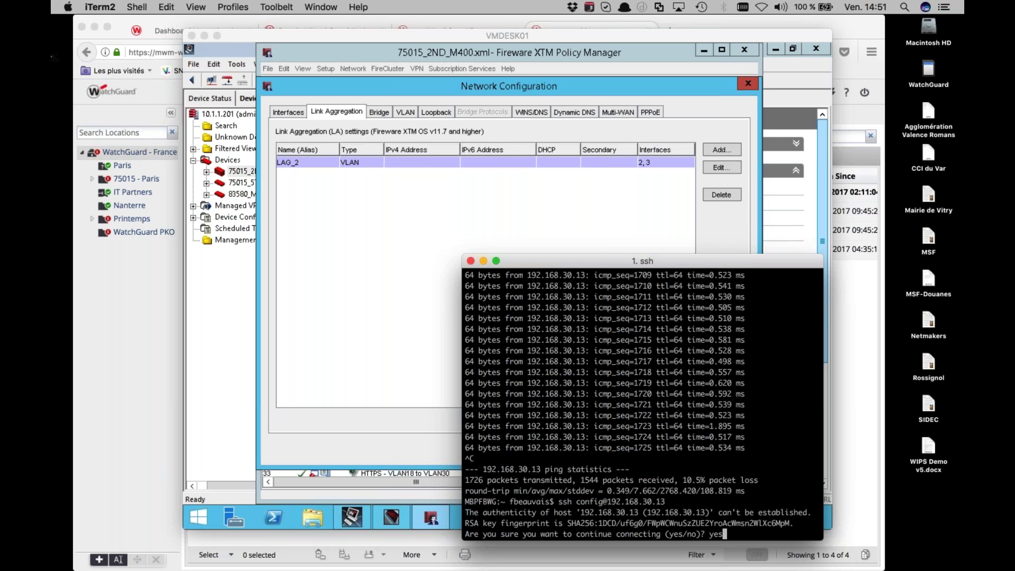
key(Return)
drag(666, 264, 611, 194)
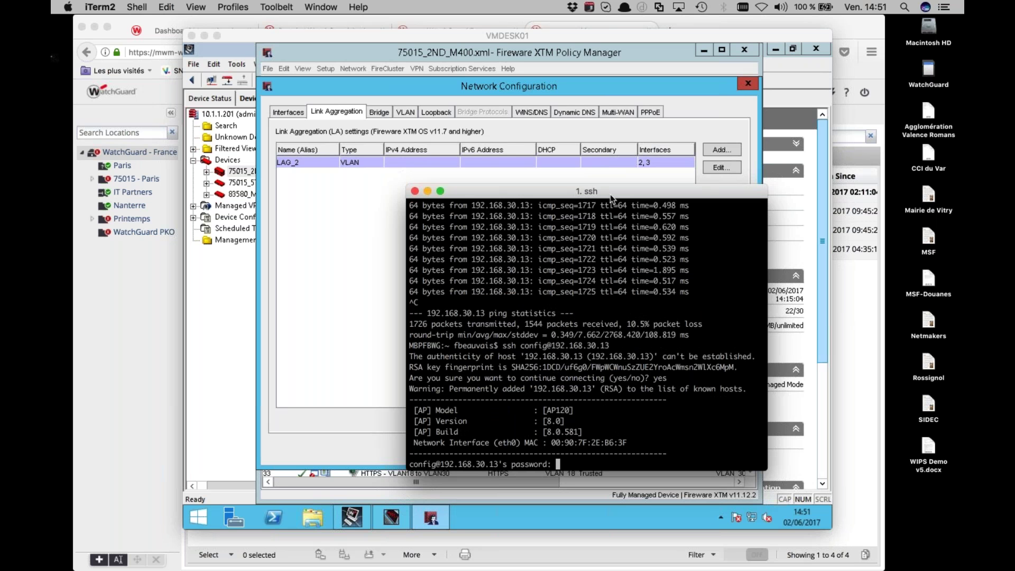
drag(611, 198, 558, 123)
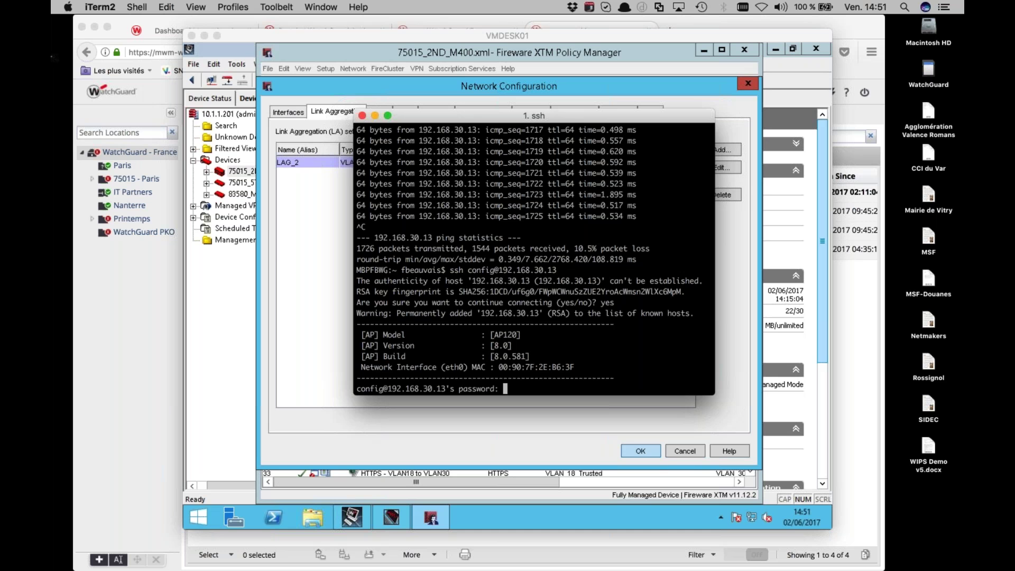
key(Return)
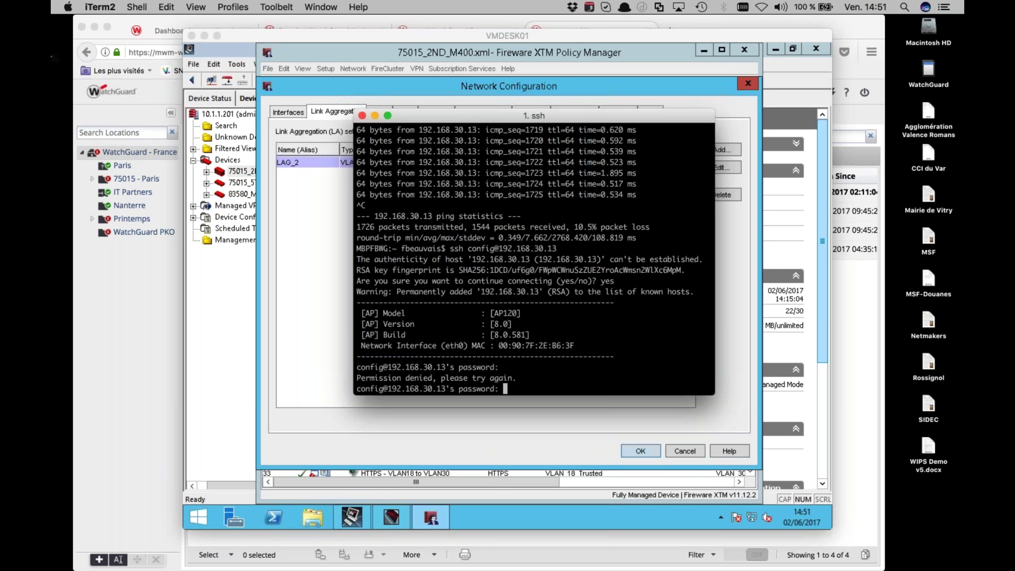
key(Return)
text(rese)
key(BackSpace)
key(BackSpace)
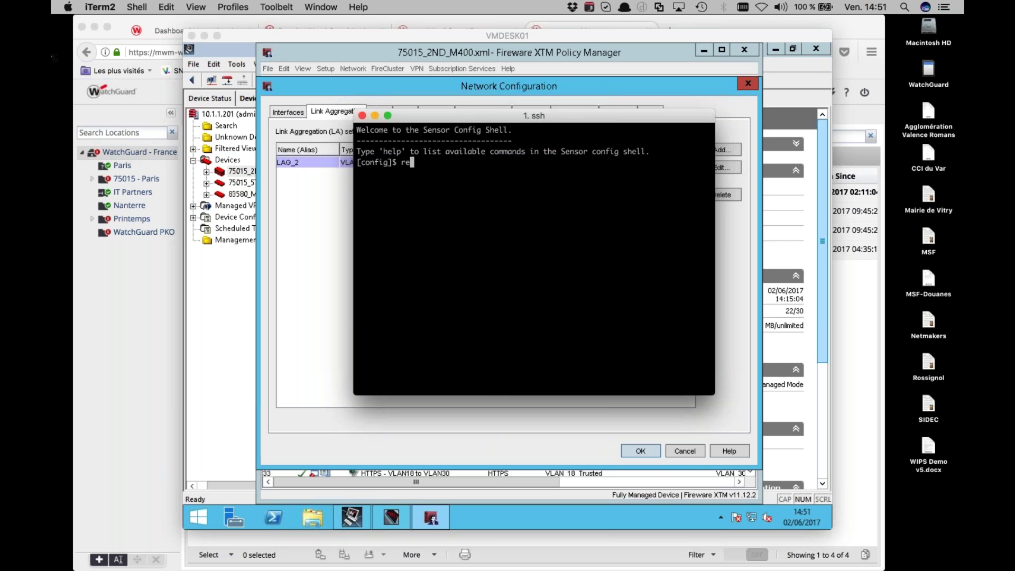
List the AP120 shell's help commands and select the factory reset description
key(BackSpace)
key(BackSpace)
text(help)
key(Return)
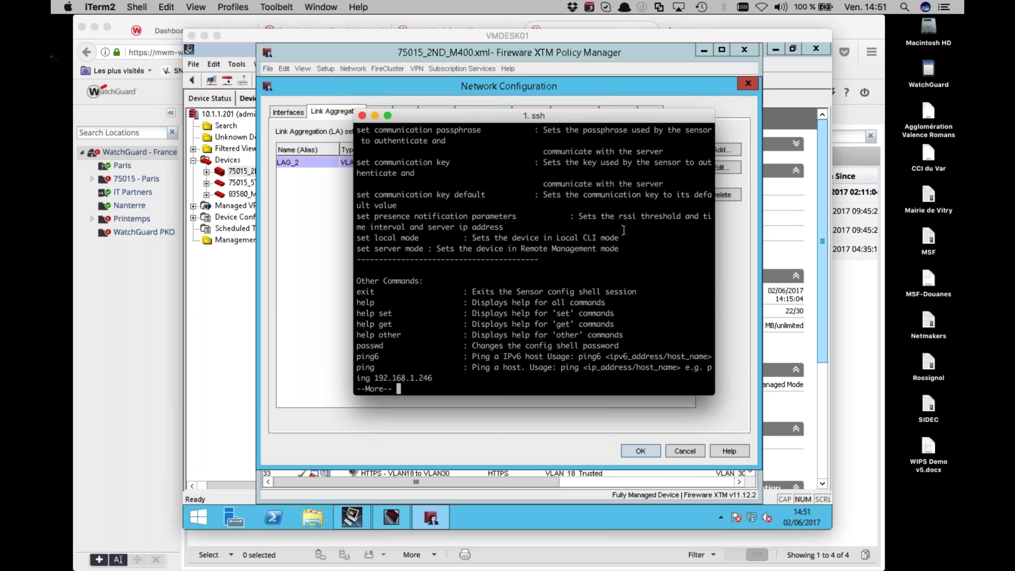
key(space)
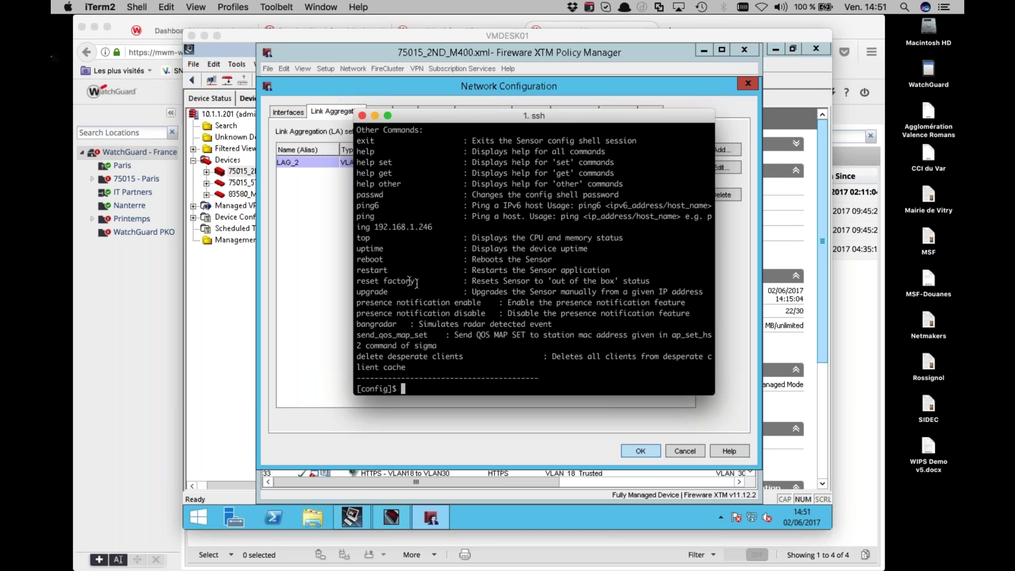
triple_click(411, 281)
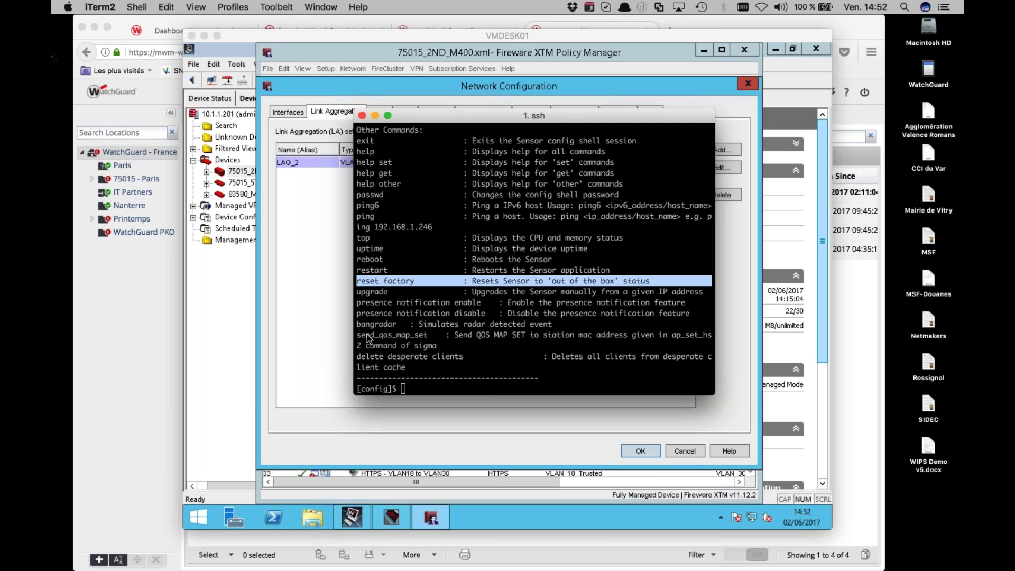
Open a second iTerm2 bash window with ping 192.168.30.13 typed in
click(413, 328)
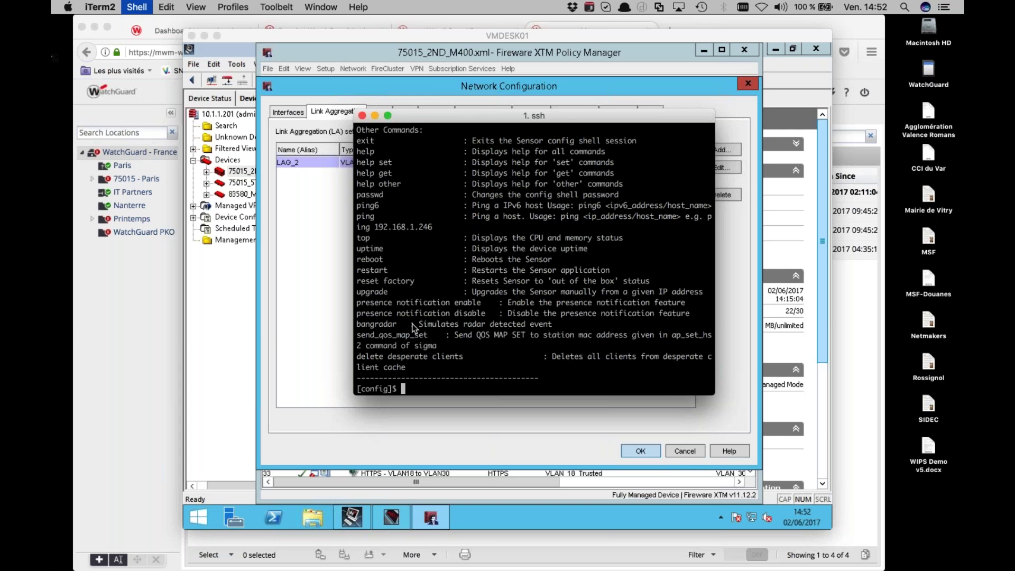
key(super+n)
text(ping 192.168.30.1)
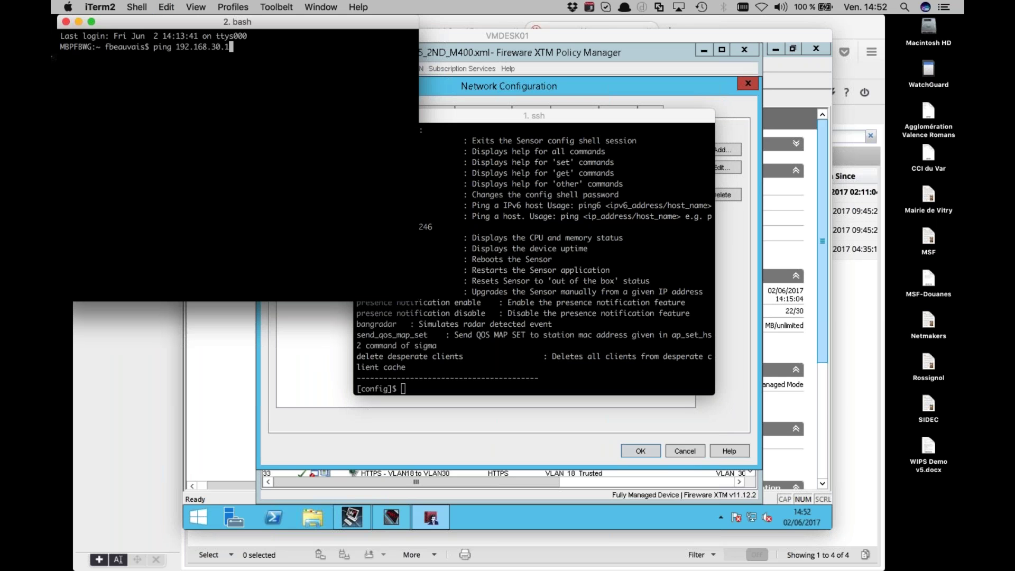
text(3)
Start pinging 192.168.30.13, then turn the Mac's Wi-Fi back on and join a network
key(Return)
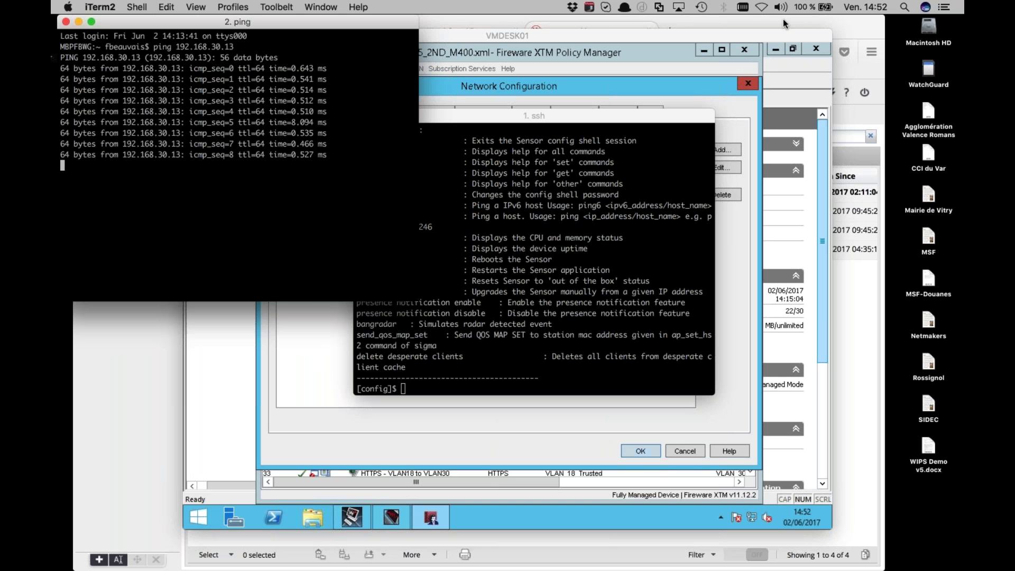
click(762, 8)
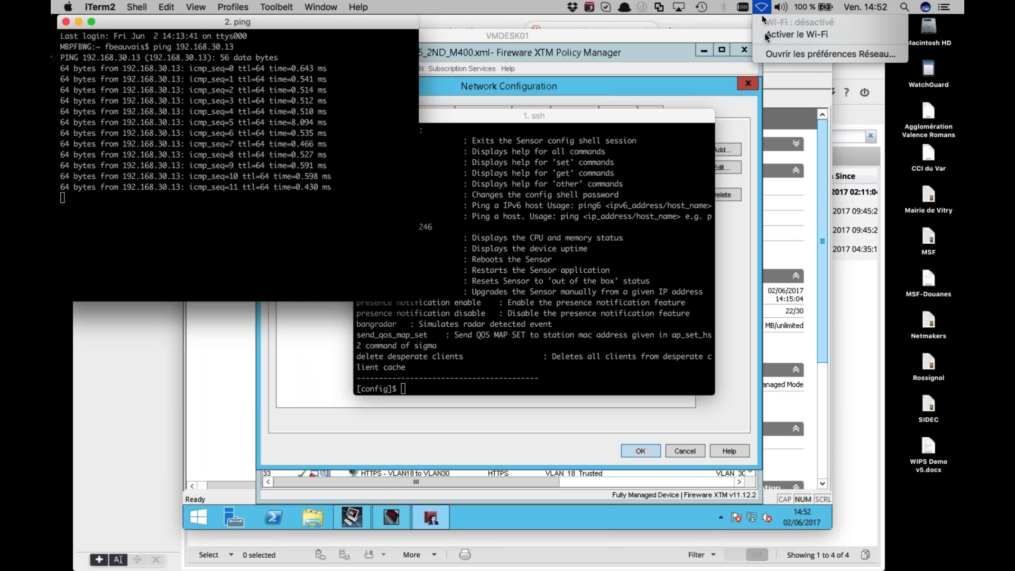
click(765, 33)
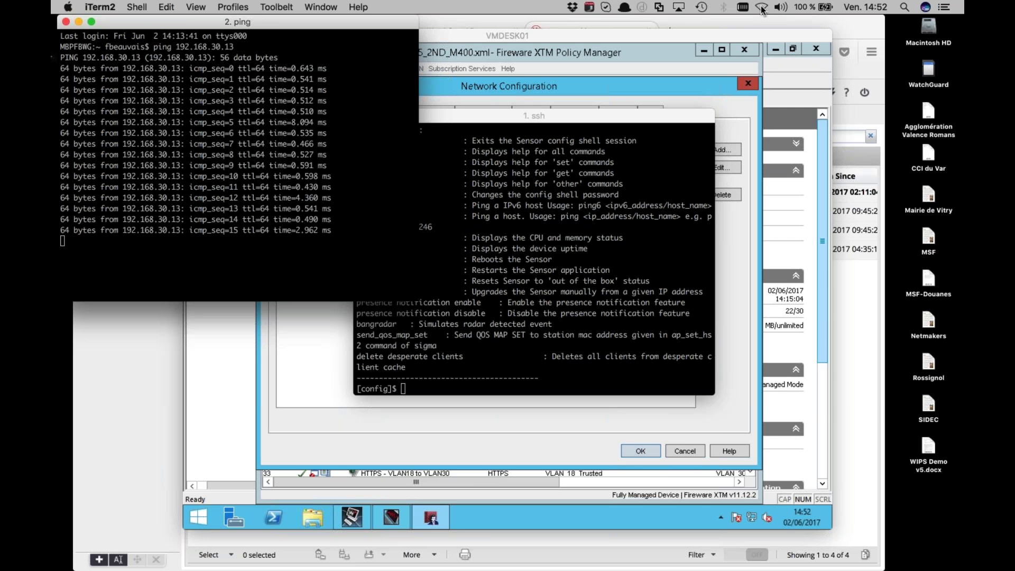
click(761, 8)
click(789, 211)
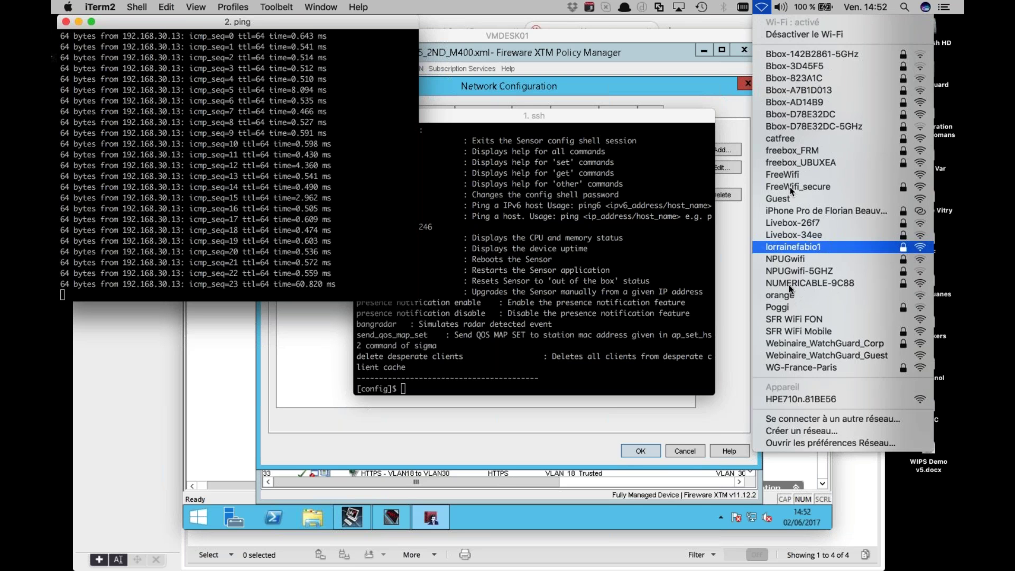
Confirm the Mac is on WG-France-Paris while pings keep replying, then return to Firefox
click(762, 9)
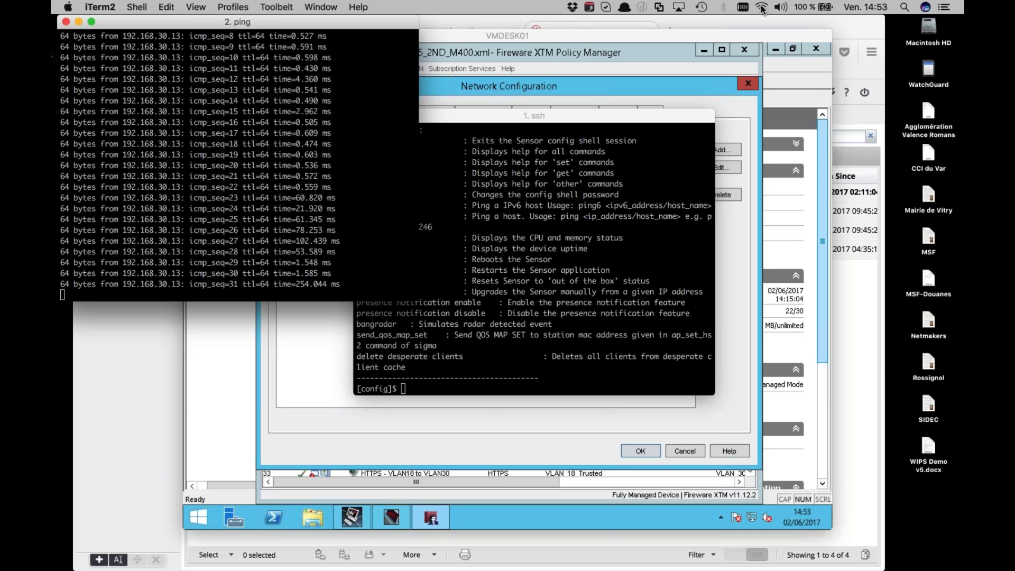
click(762, 8)
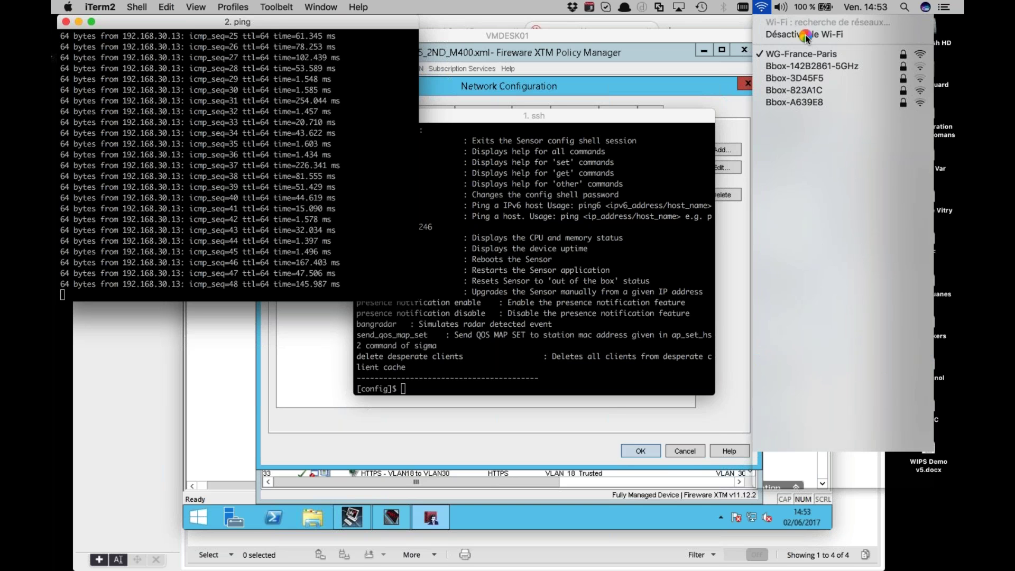
click(806, 37)
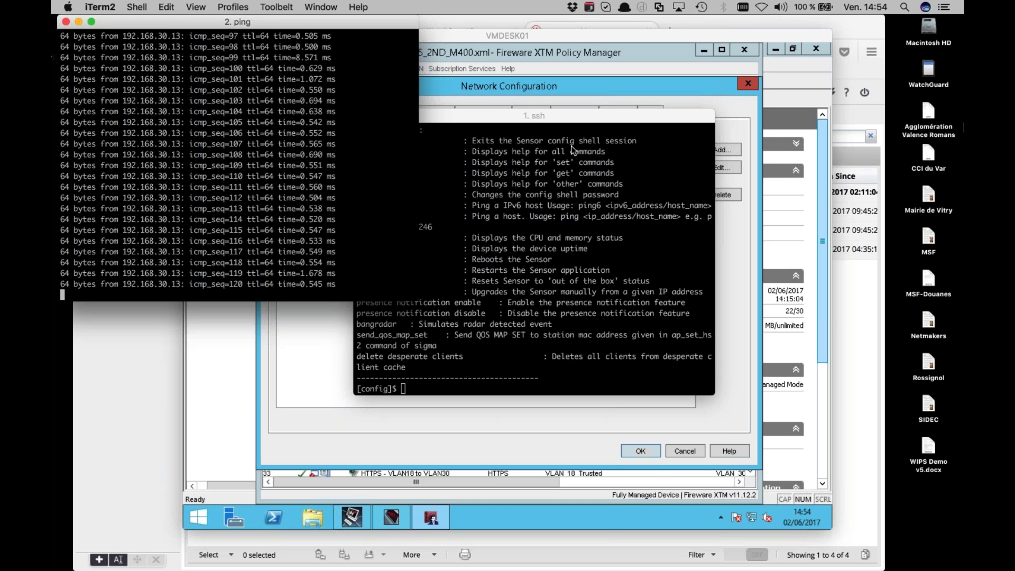
click(170, 366)
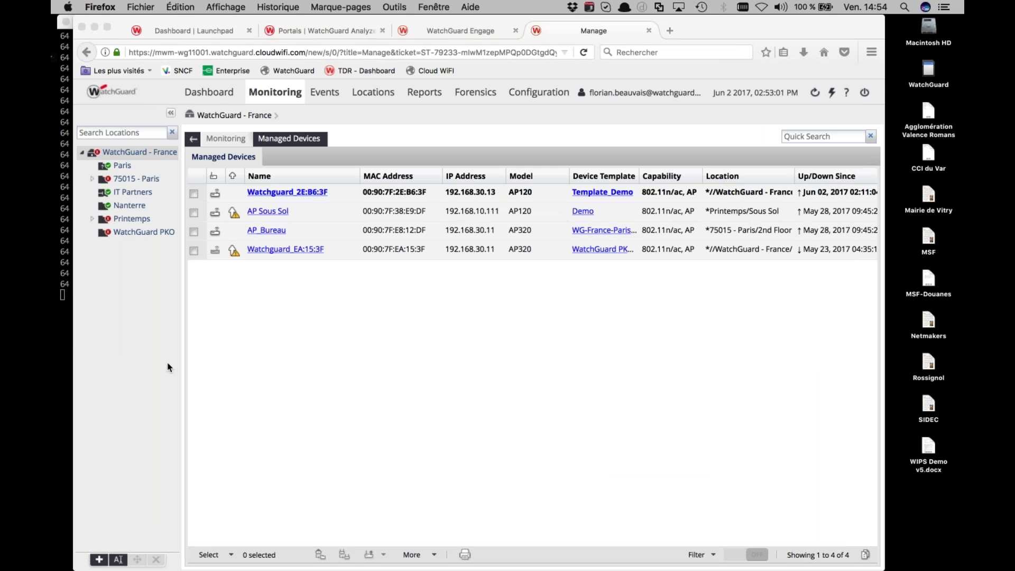
Open guest analytics from the Portals page and expand the Presence report list
click(313, 32)
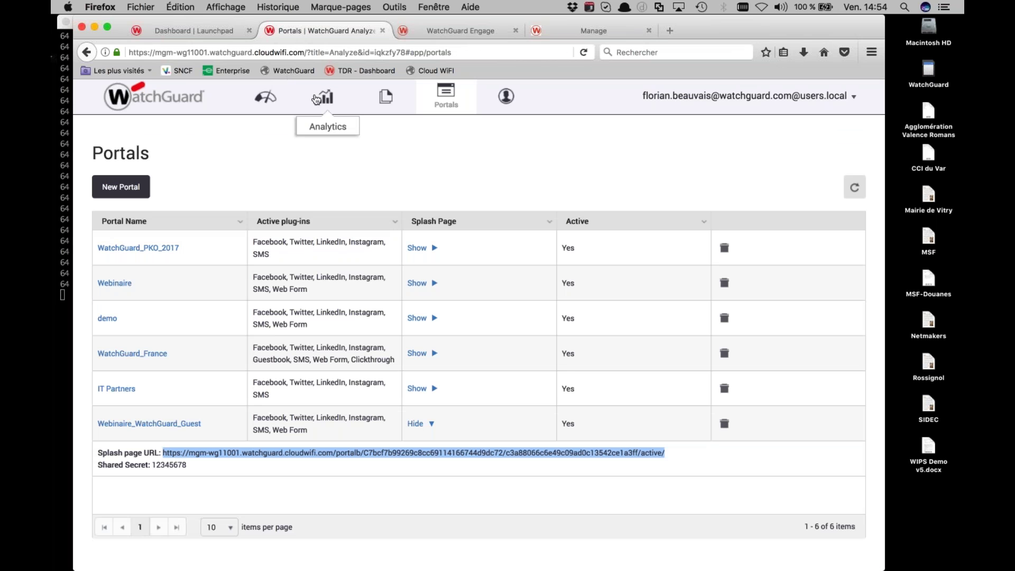
click(316, 99)
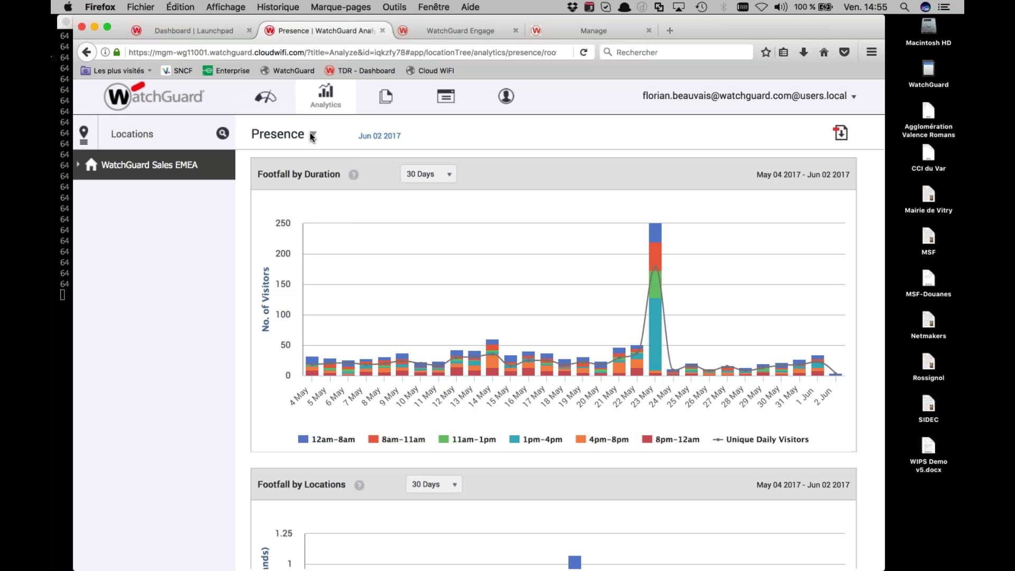
click(311, 133)
Open the Profiles report and widen the Portal column to reveal Webinaire_WatchGuard_Guest for the newest login
click(301, 197)
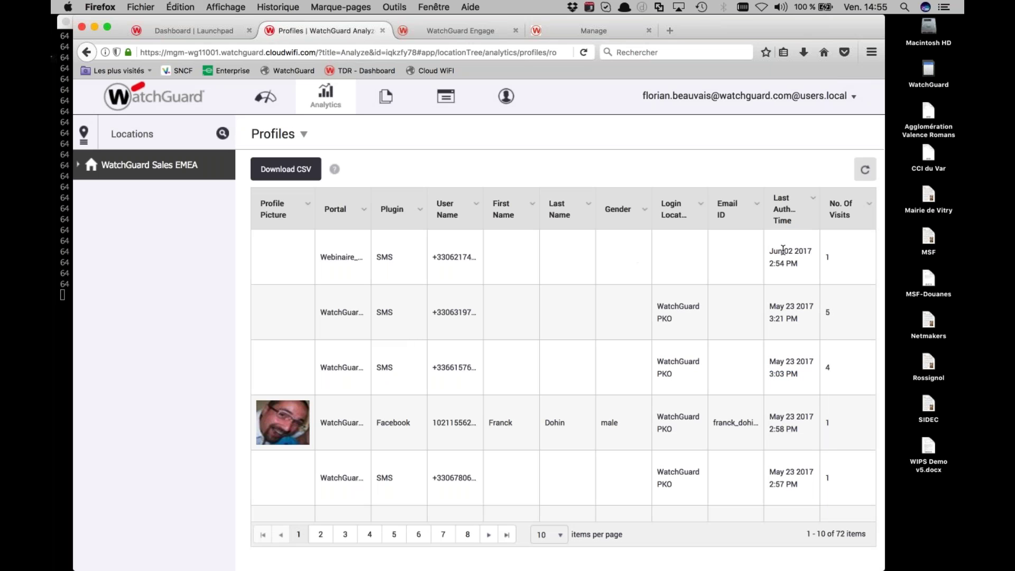
drag(783, 249, 781, 266)
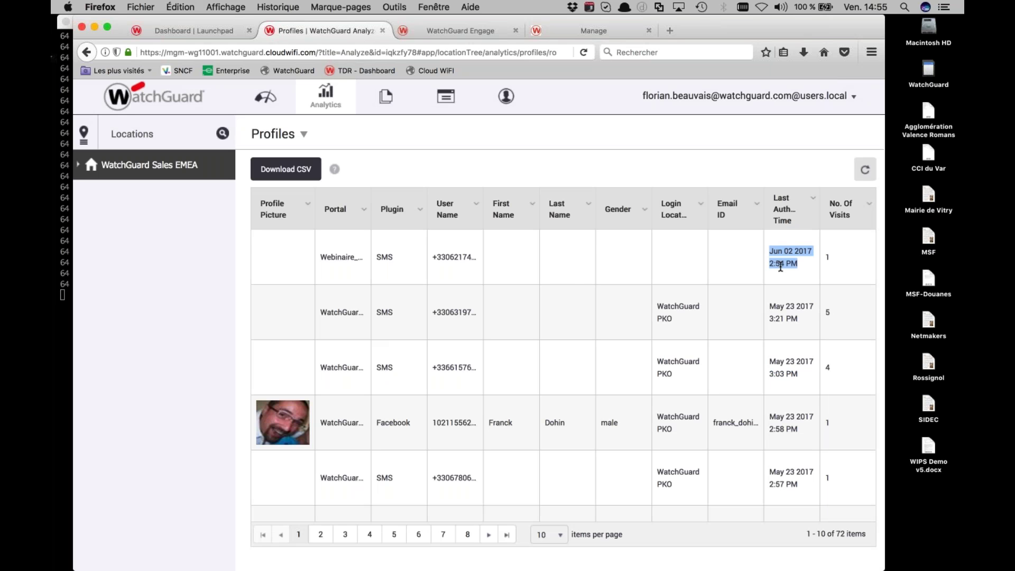
double_click(452, 259)
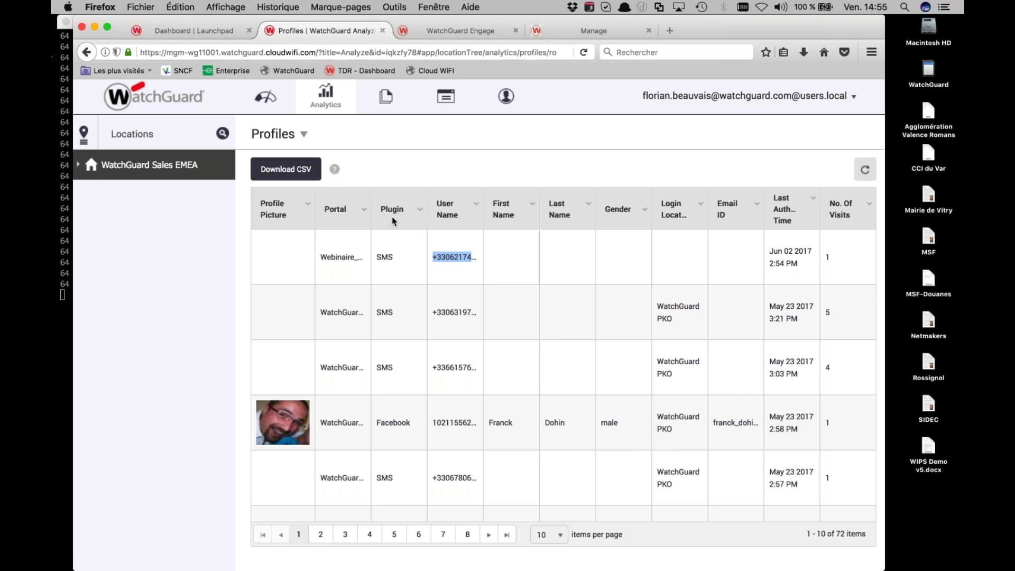
drag(371, 218, 530, 217)
drag(358, 257, 398, 257)
double_click(398, 257)
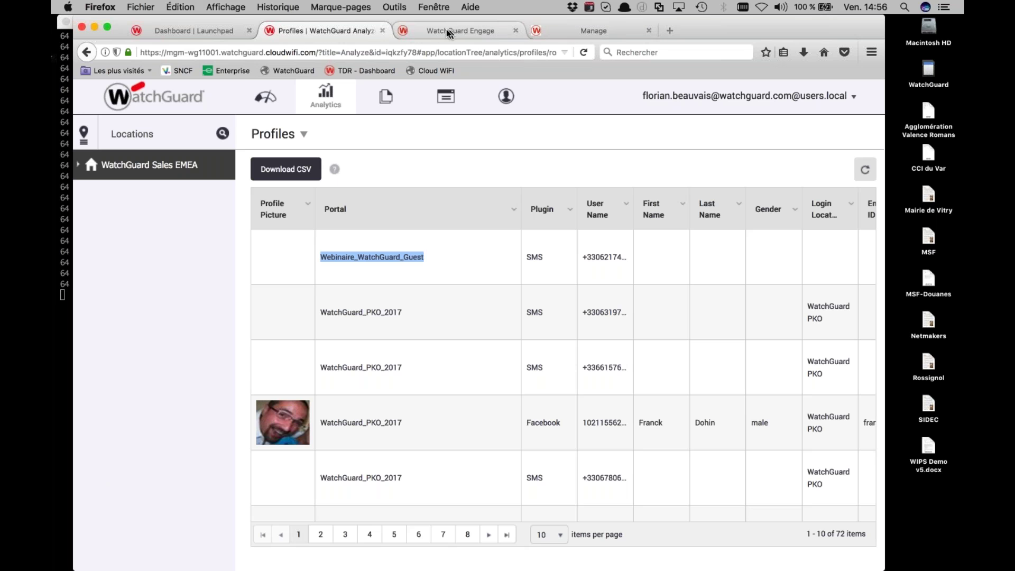
Open the Webinaire_WatchGuard_Guest portal's plug-in configuration and its SMS/MMS account settings
click(447, 94)
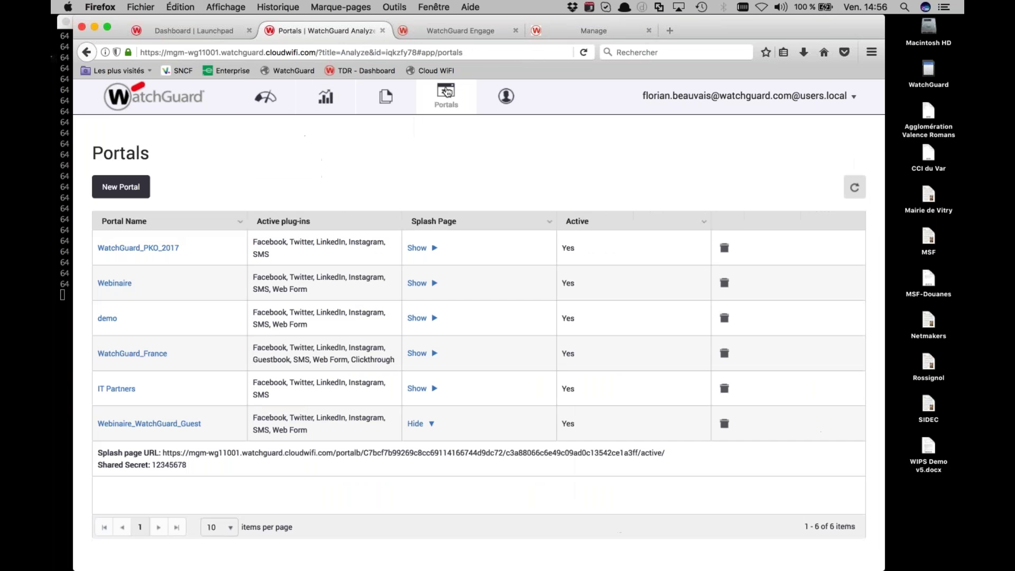
click(171, 425)
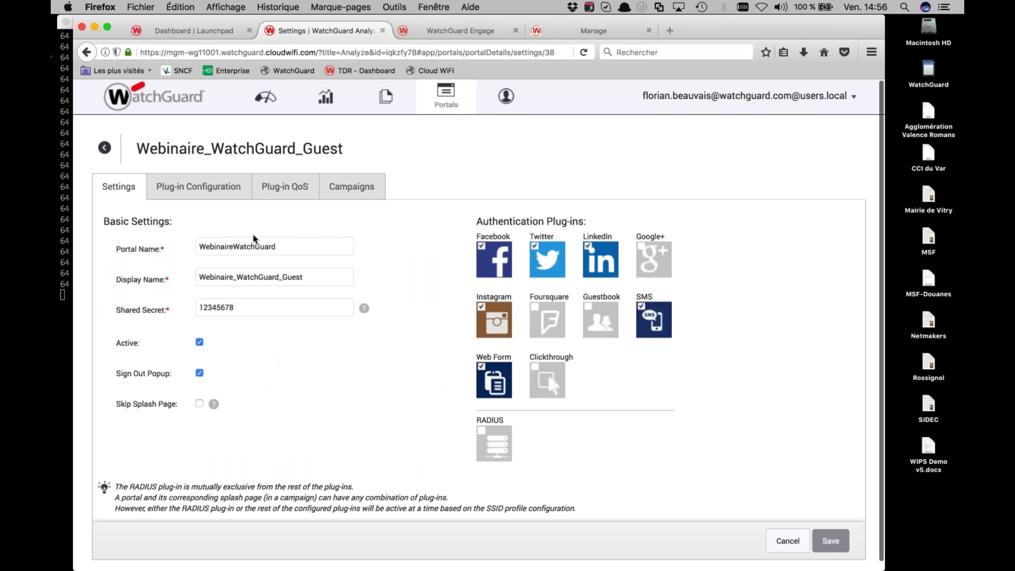
click(223, 198)
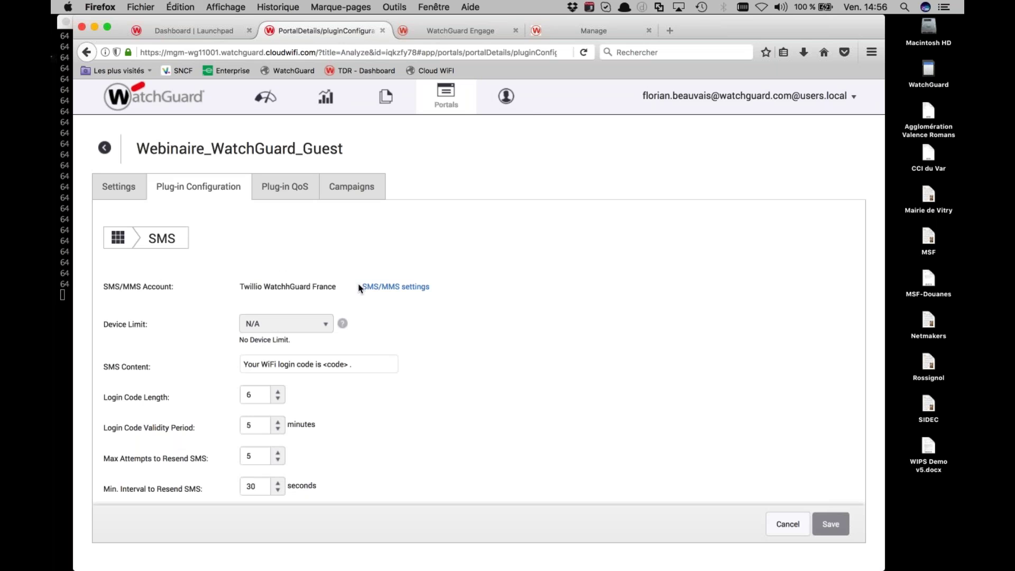
click(384, 289)
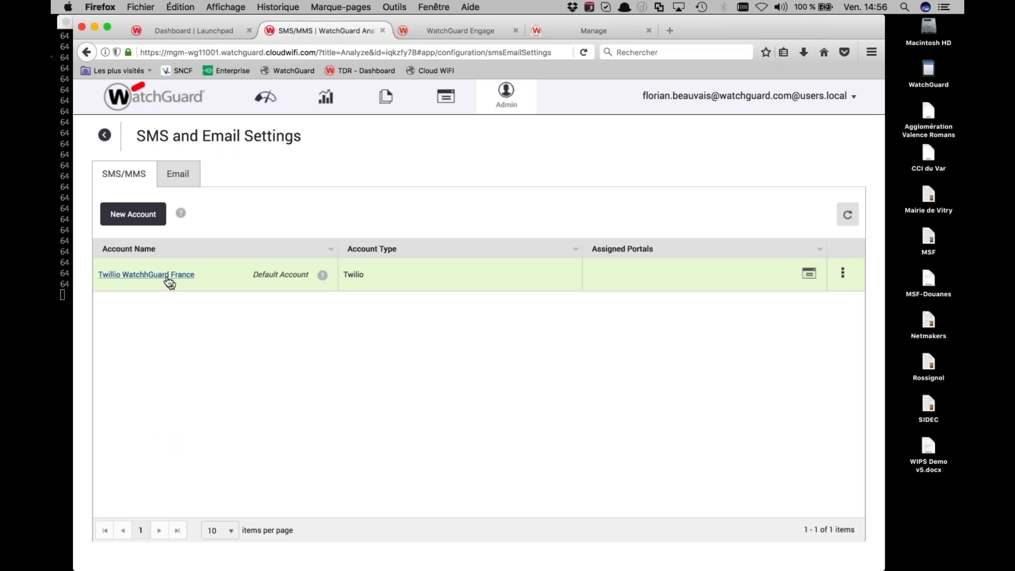
Start a new SMS/MMS account, view the Twilio, Msg91 and Custom providers, then return to Managed Devices
click(134, 223)
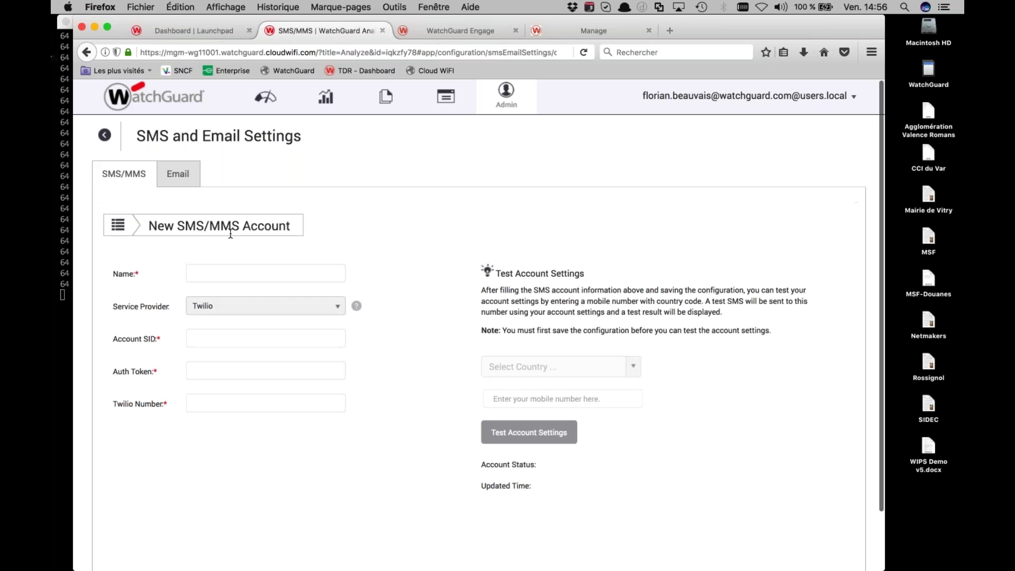
click(255, 304)
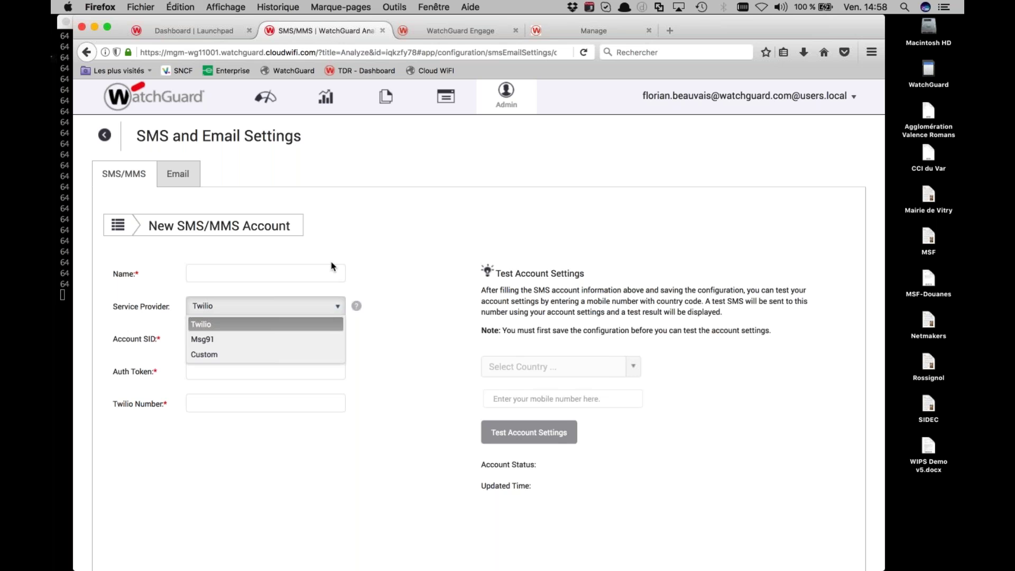
click(596, 38)
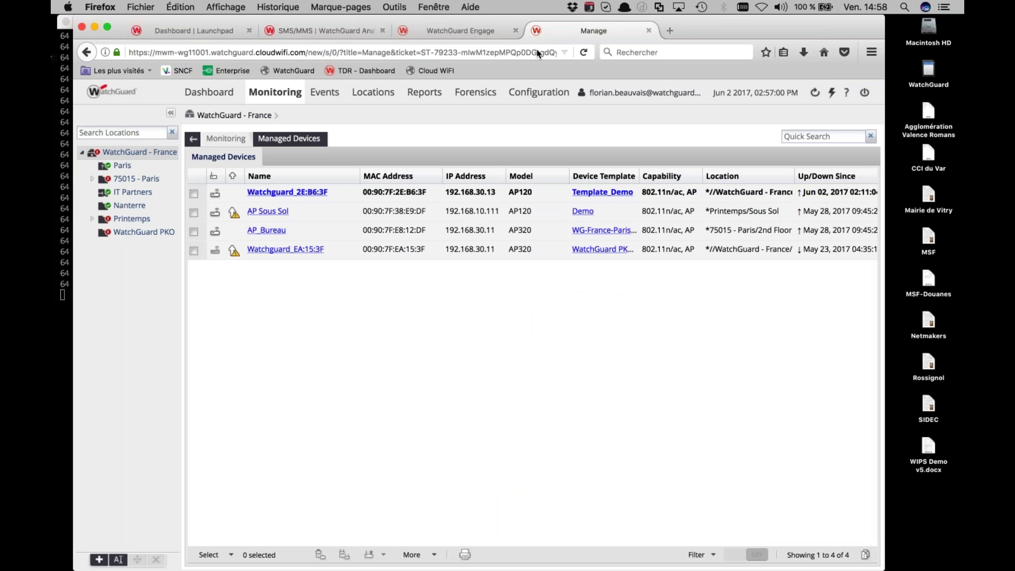
Open SSID Profiles under Device Configuration and view the empty Mesh Profiles tab
click(540, 100)
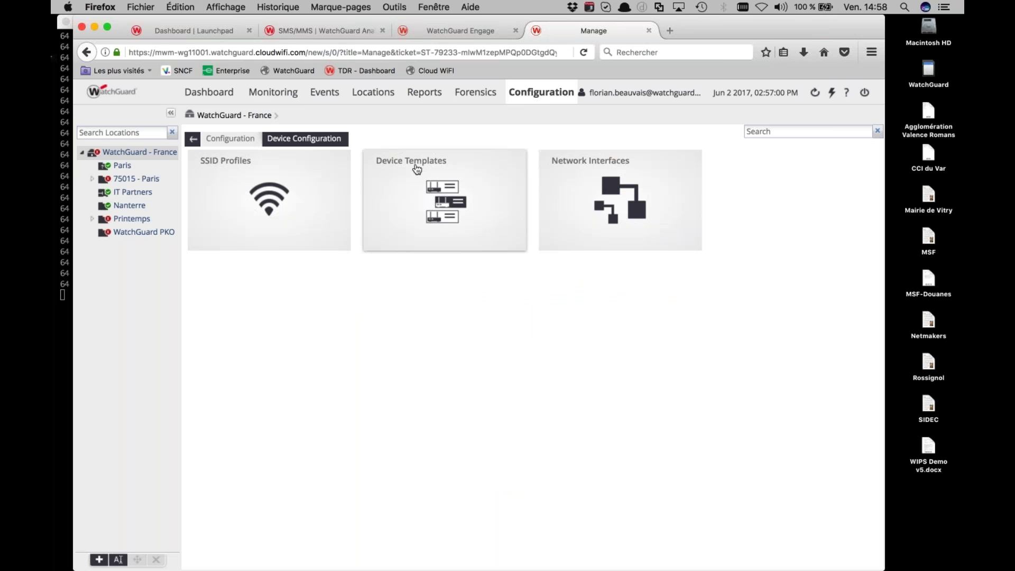
click(264, 203)
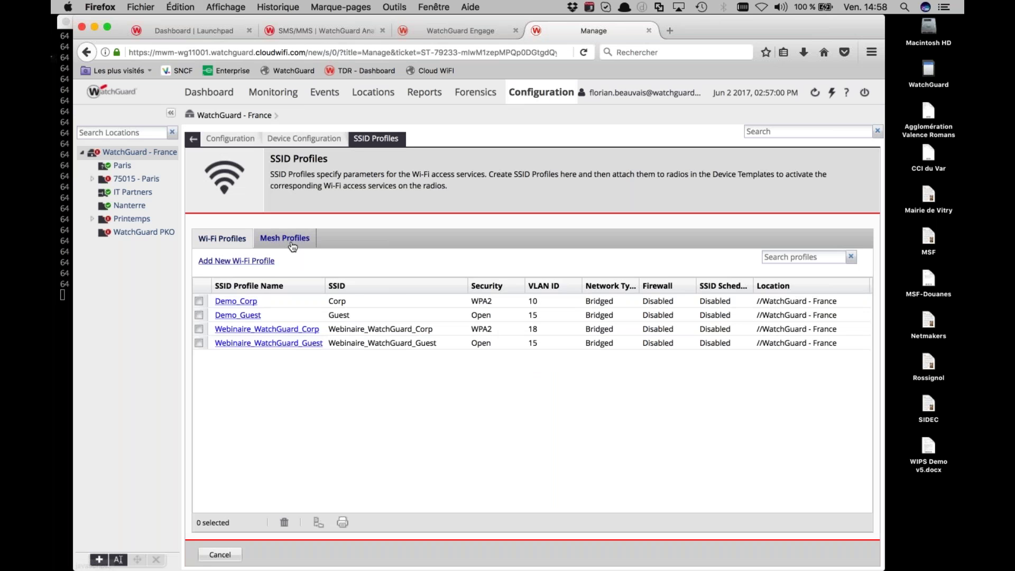
click(285, 241)
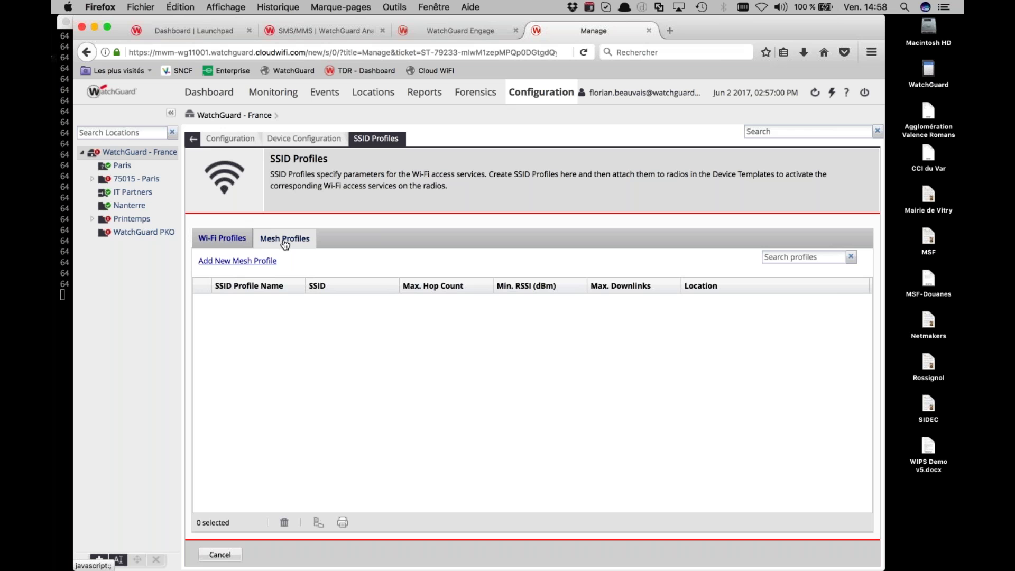
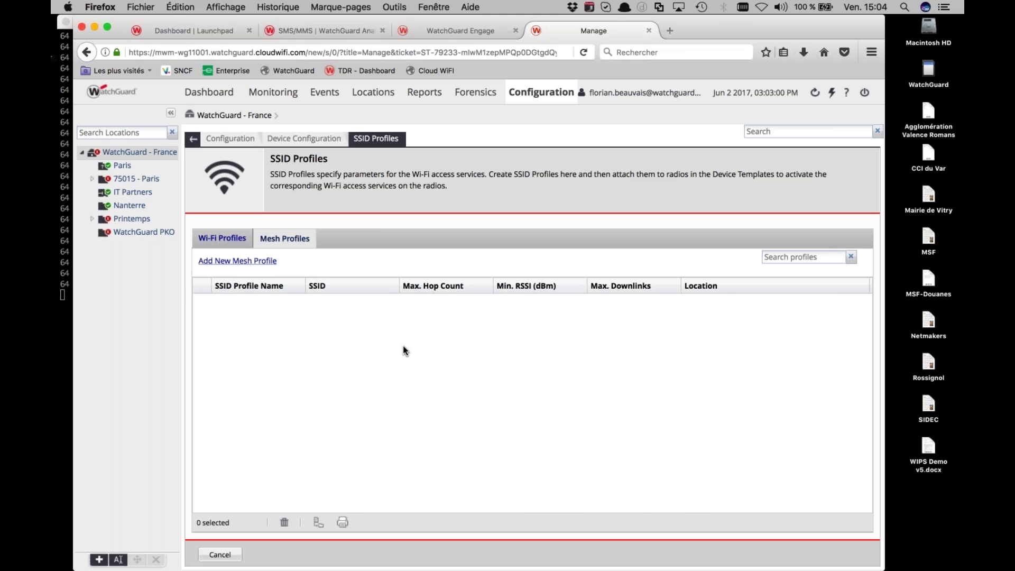
Switch from Wi-Fi Cloud to the Policy Manager window showing 75015_2ND_M400.xml policies
key(ctrl+Up)
click(640, 328)
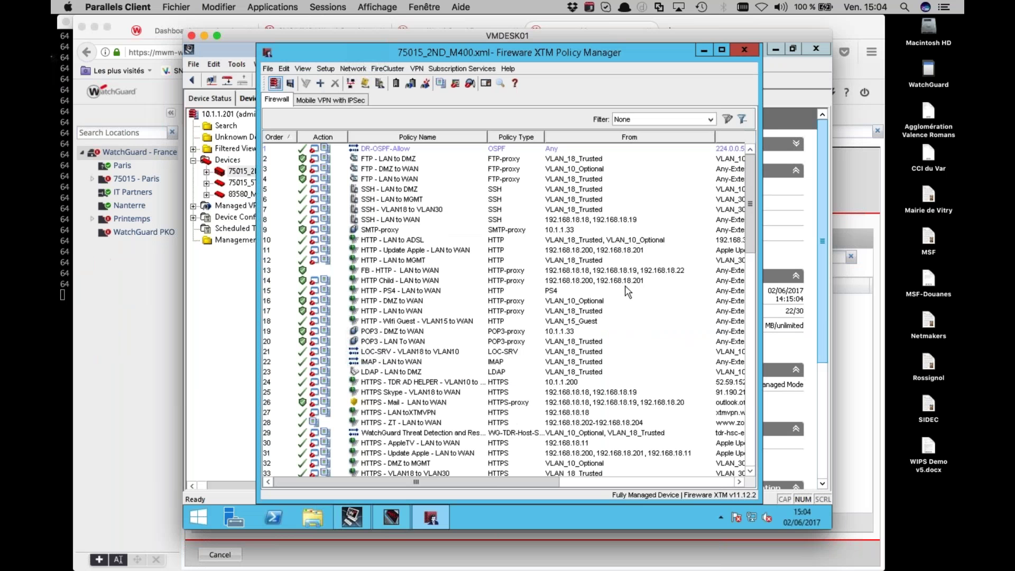
Start a WAPs scan for unpaired access points from the Gateway Wireless Controller's Access Points list
click(349, 68)
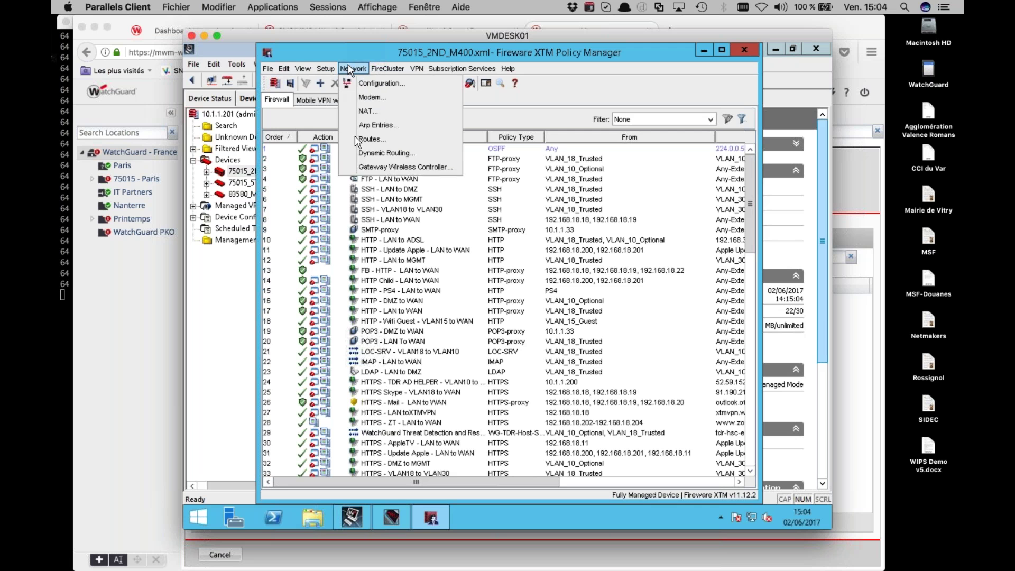
click(359, 165)
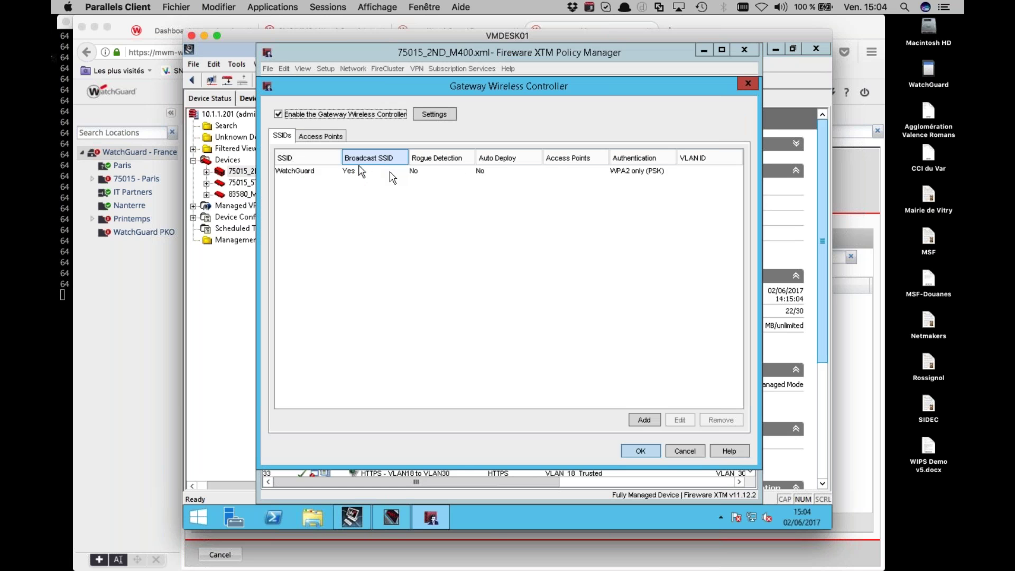
click(323, 134)
click(661, 394)
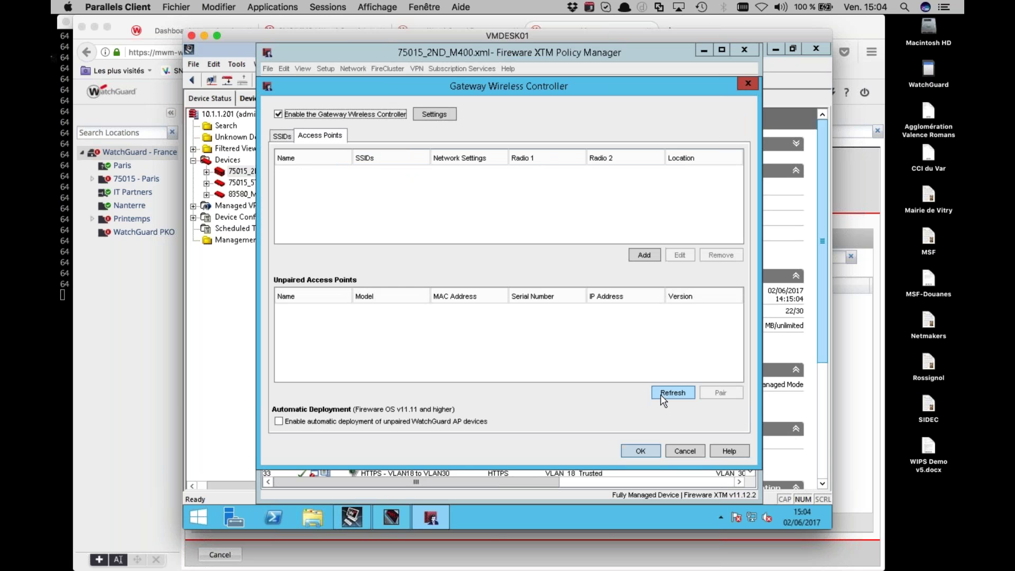
key(Return)
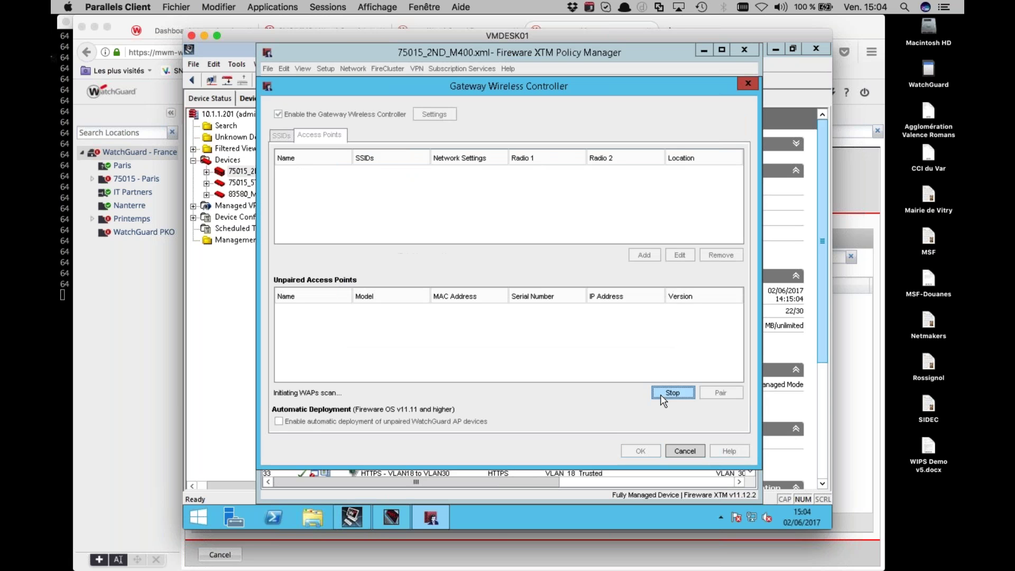